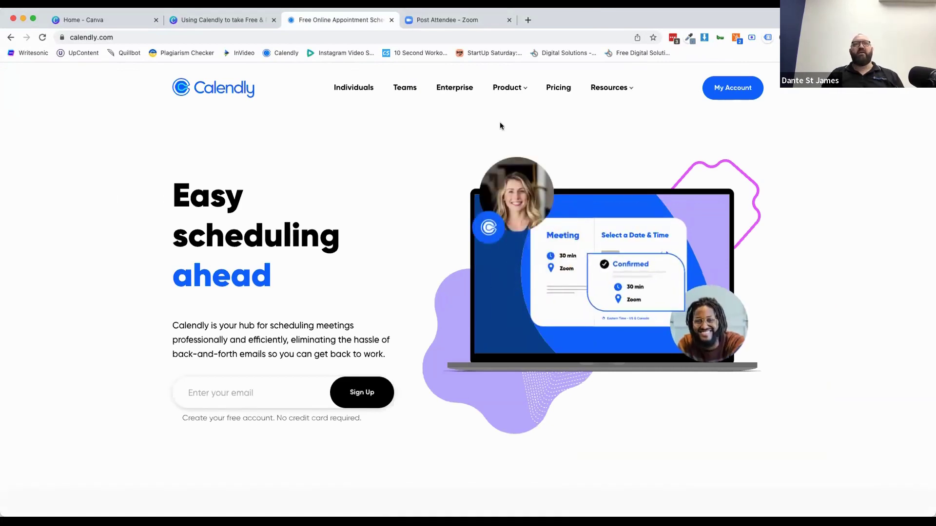
Open Calendly's pricing page and review the features offered by the free Basic plan in the plan comparison table
left_click(560, 92)
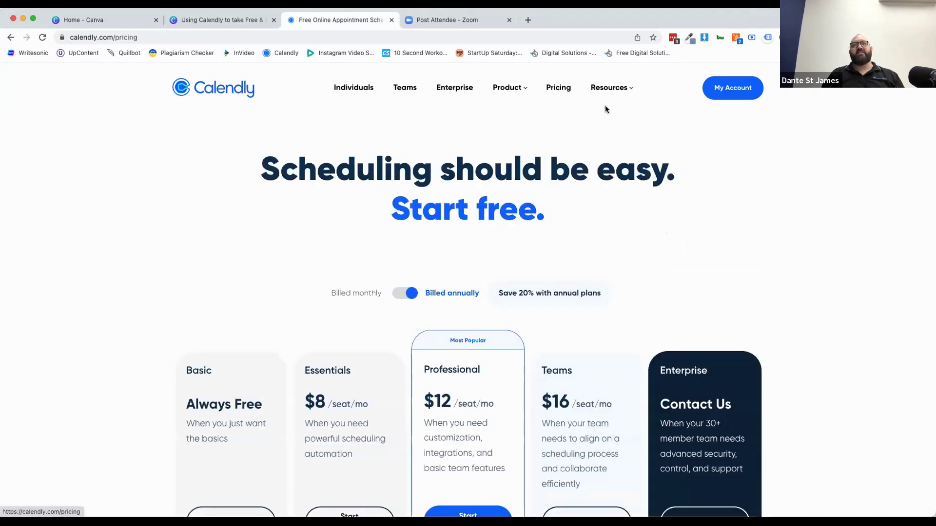
scroll(820, 346, "down", 3)
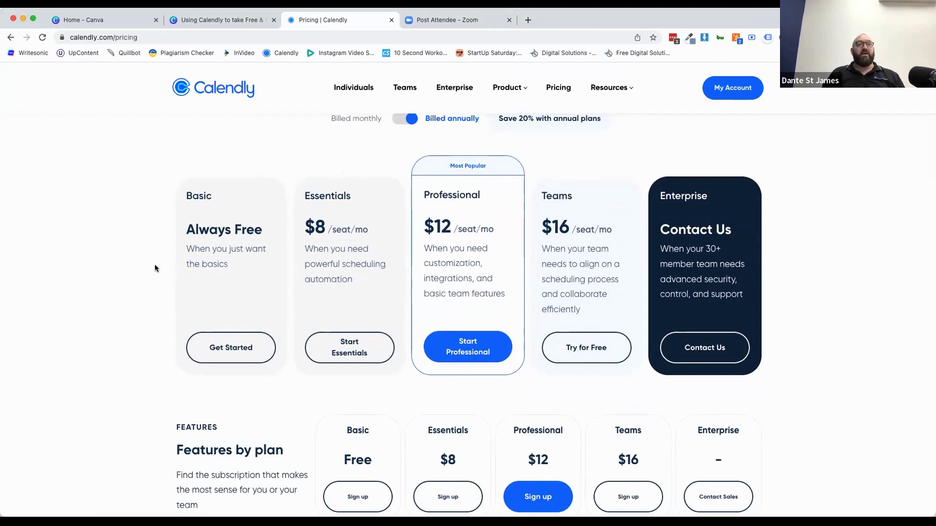
scroll(212, 354, "down", 1)
scroll(212, 355, "down", 6)
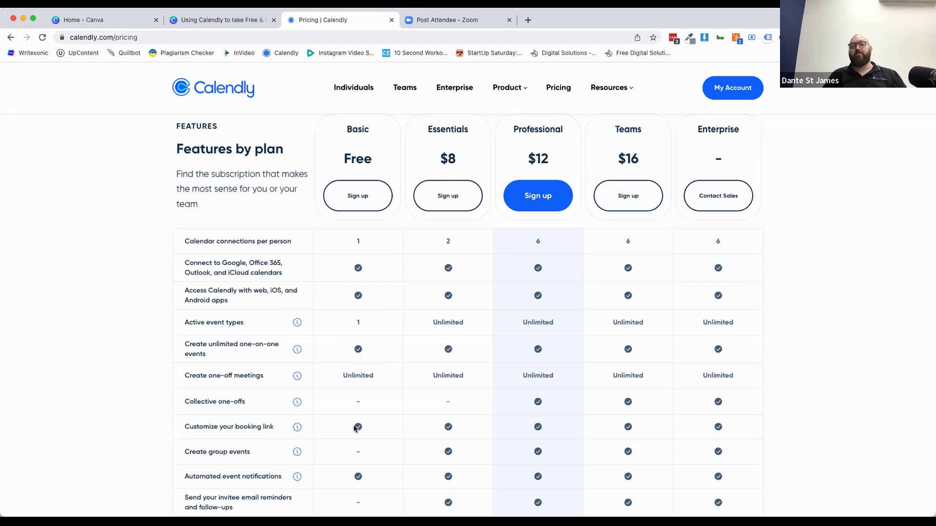
scroll(162, 462, "down", 1)
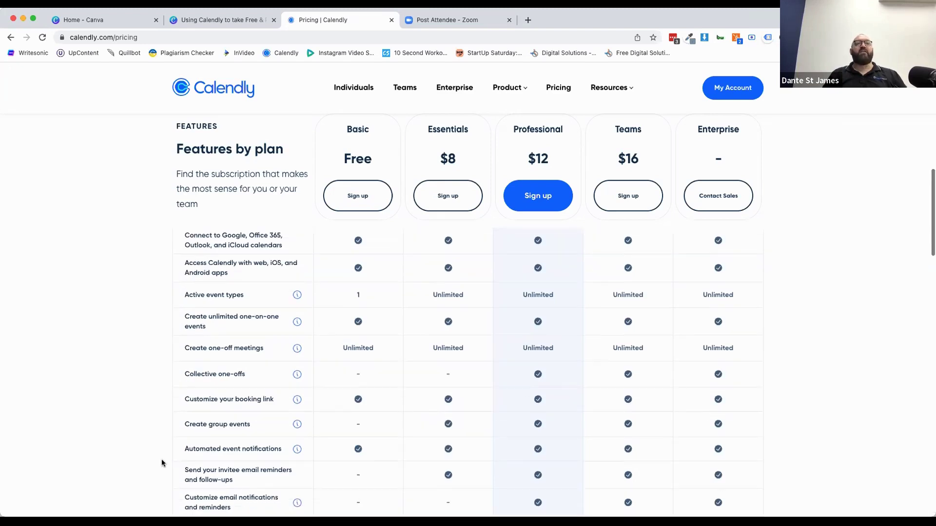
scroll(162, 462, "down", 3)
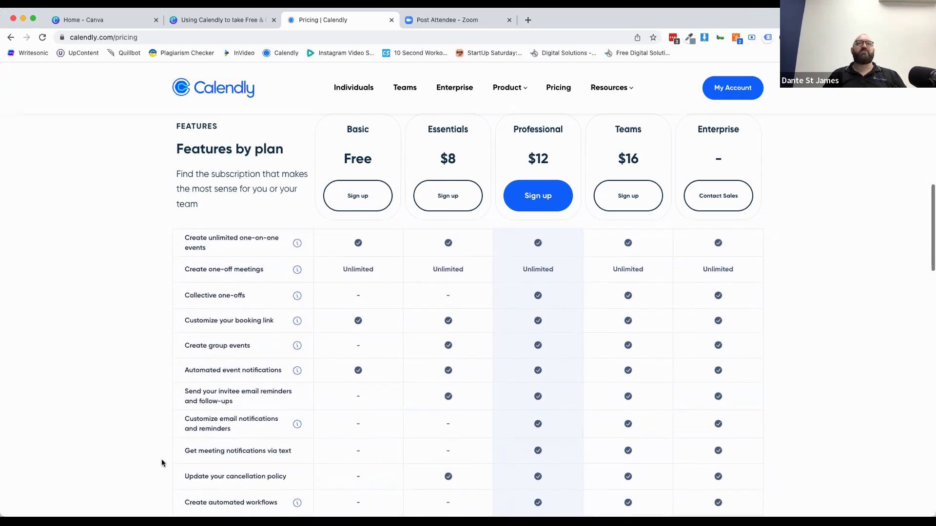
Examine the Essentials plan's allowances for active event types and calendar connections per person, highlighting each value in the comparison table
scroll(431, 317, "up", 5)
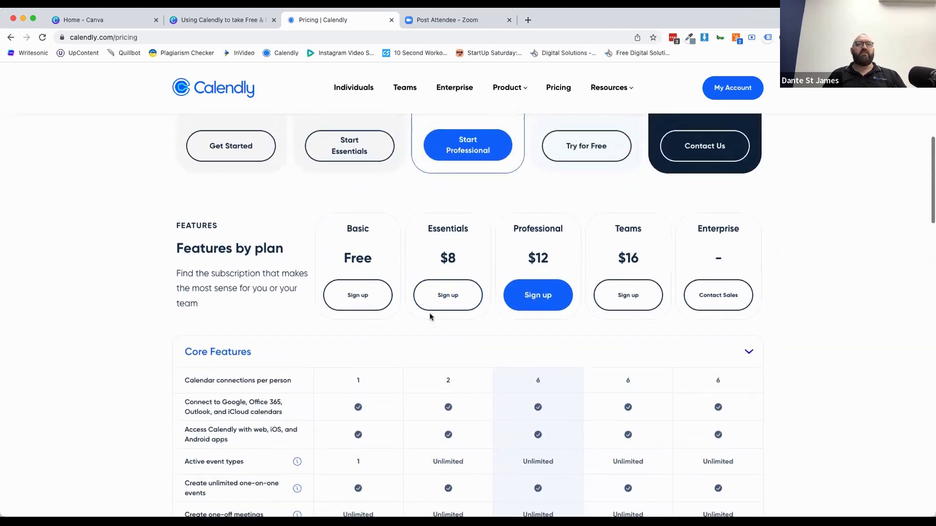
scroll(431, 317, "down", 2)
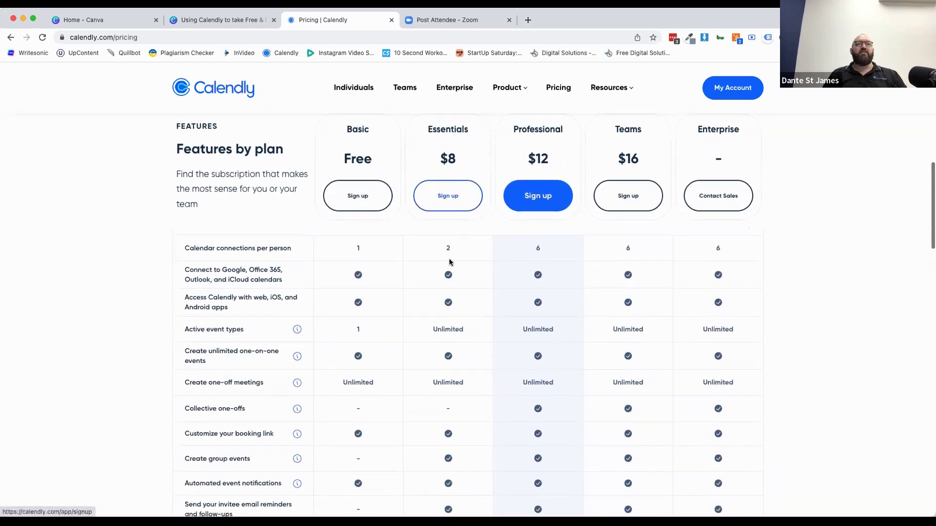
double_click(450, 329)
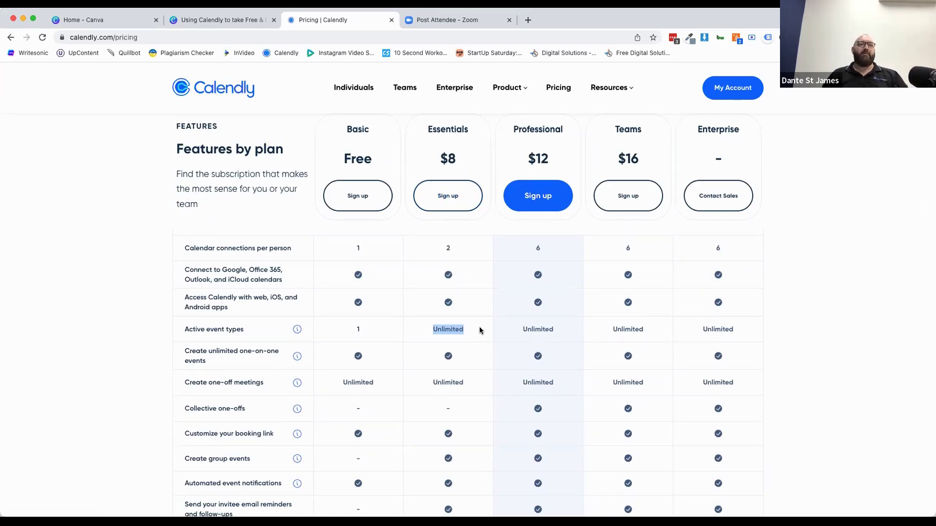
scroll(480, 330, "up", 5)
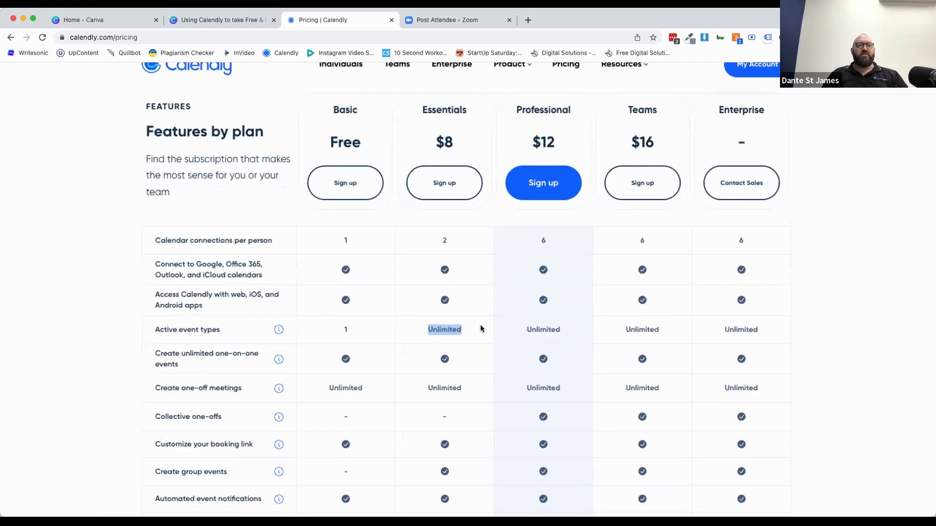
scroll(481, 329, "down", 3)
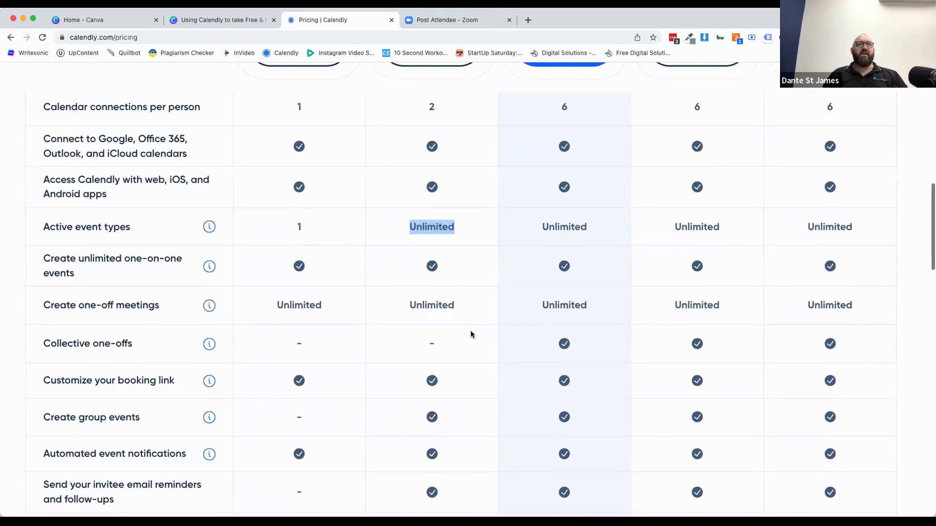
scroll(469, 336, "up", 1)
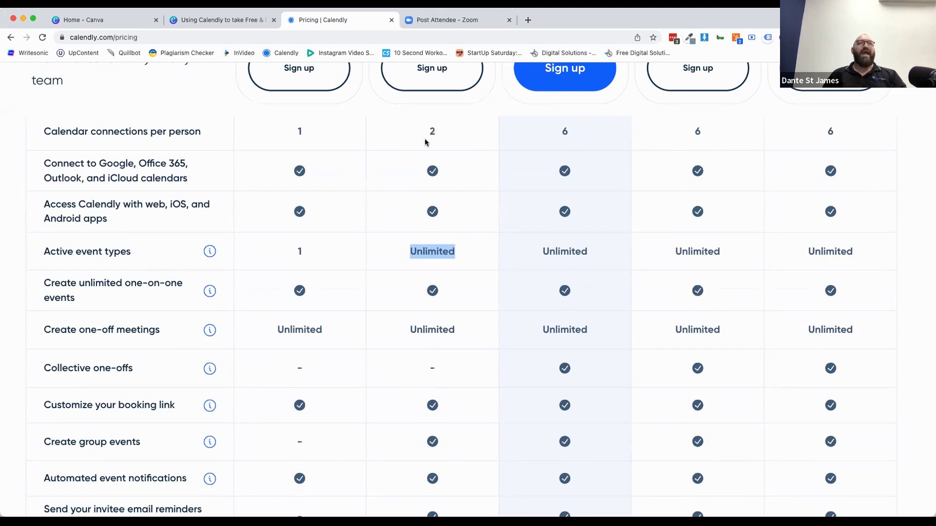
scroll(425, 142, "up", 1)
scroll(425, 142, "up", 2)
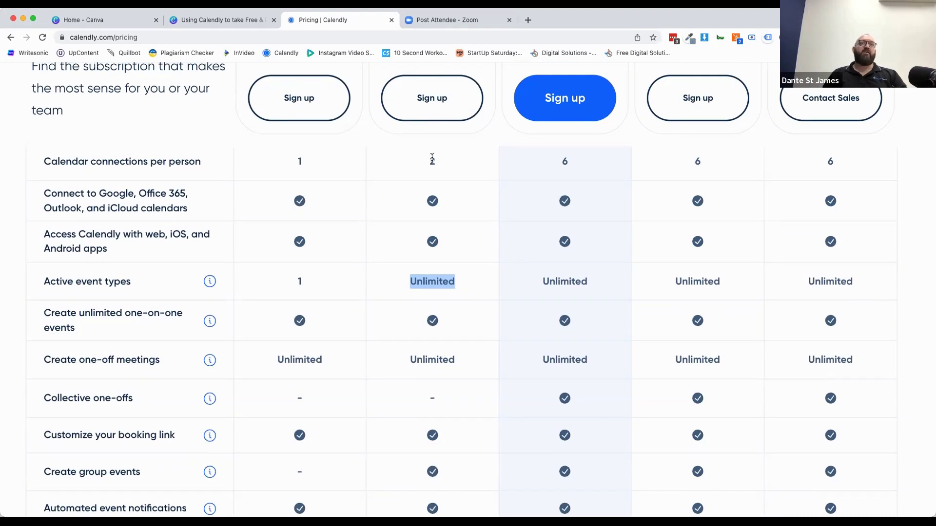
left_click_drag(429, 161, 441, 165)
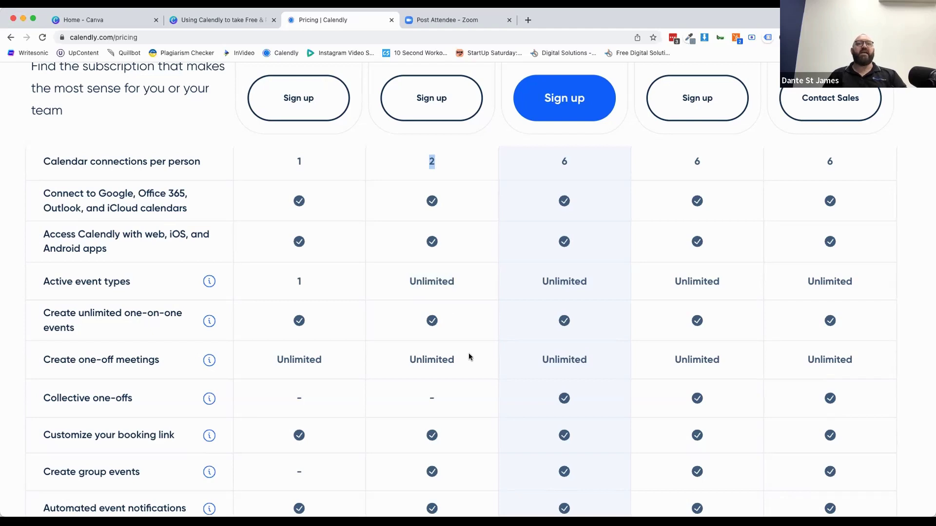
Compare group event availability between the Basic and Essentials plans, highlighting the "Create group events" row
scroll(468, 354, "down", 4)
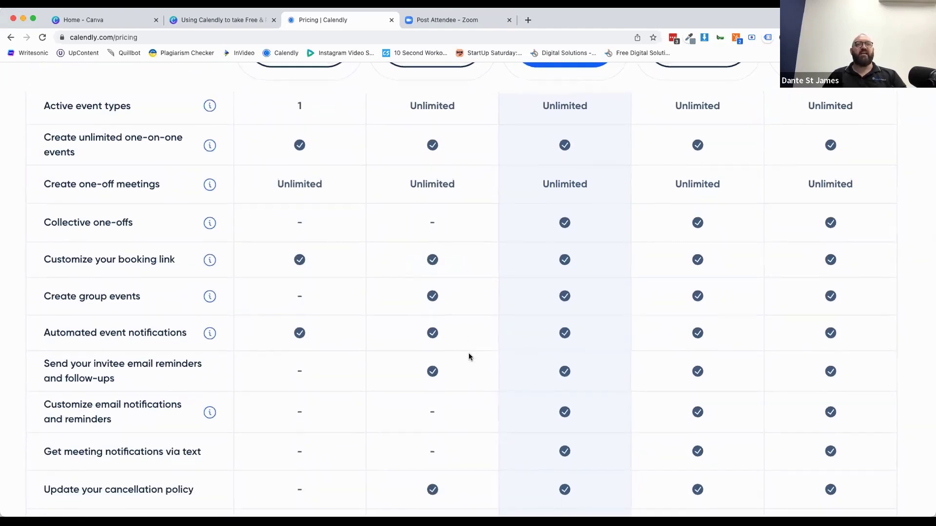
scroll(469, 357, "up", 1)
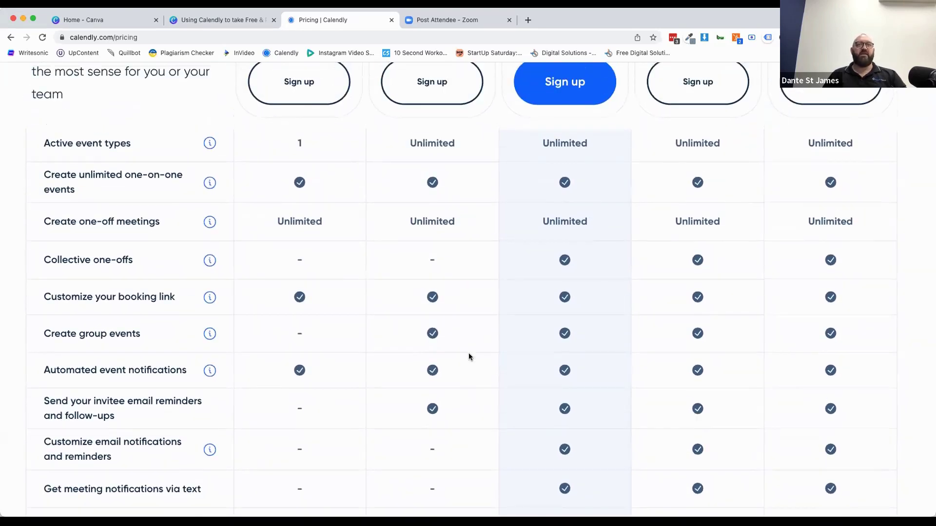
left_click_drag(43, 334, 434, 334)
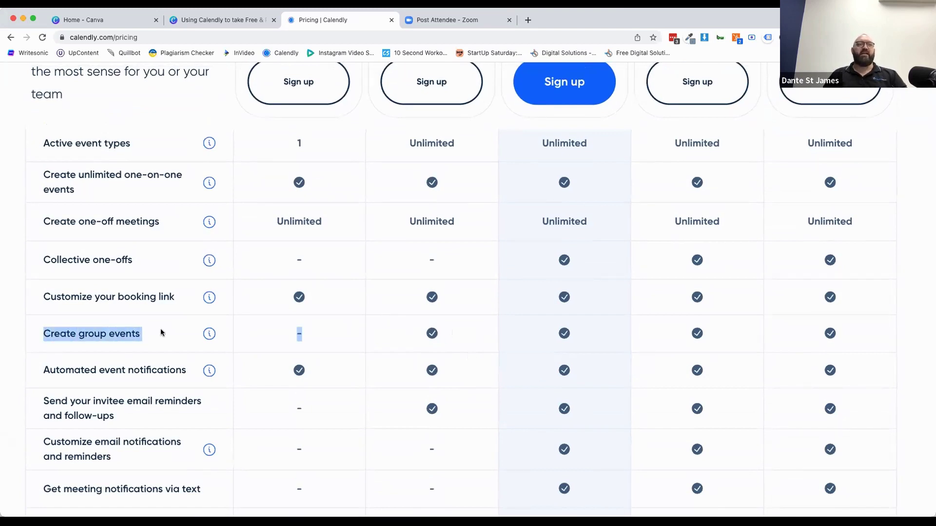
left_click(136, 333)
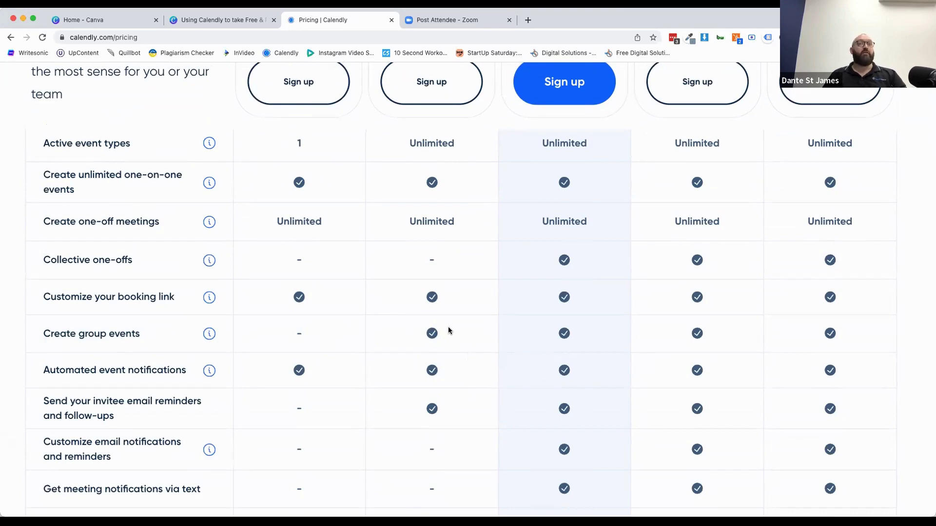
Review the remaining Essentials core features, from email reminders and cancellation policy through to metrics and reporting
scroll(449, 330, "up", 5)
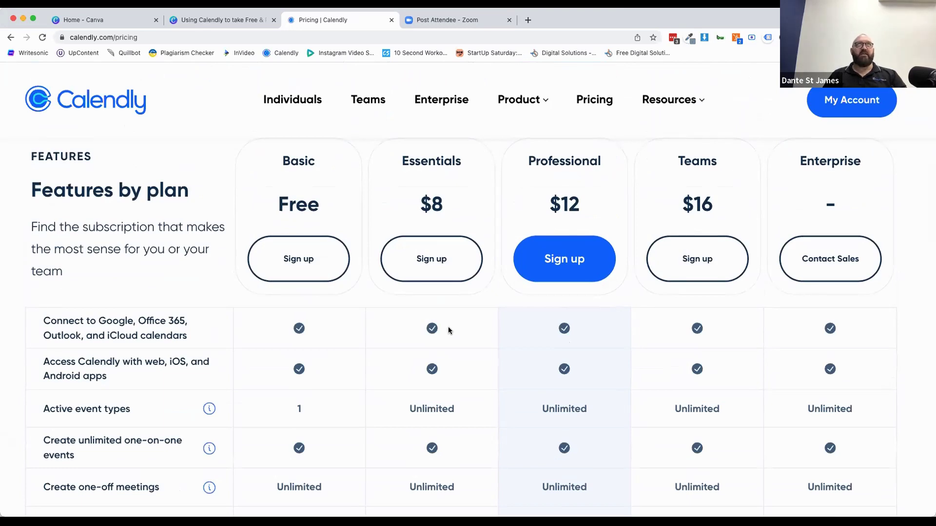
scroll(448, 331, "down", 3)
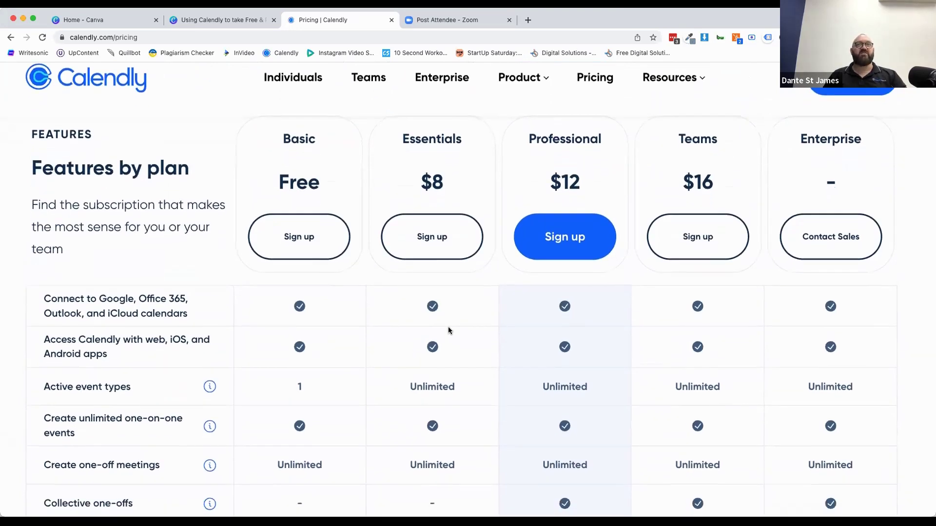
scroll(449, 329, "down", 5)
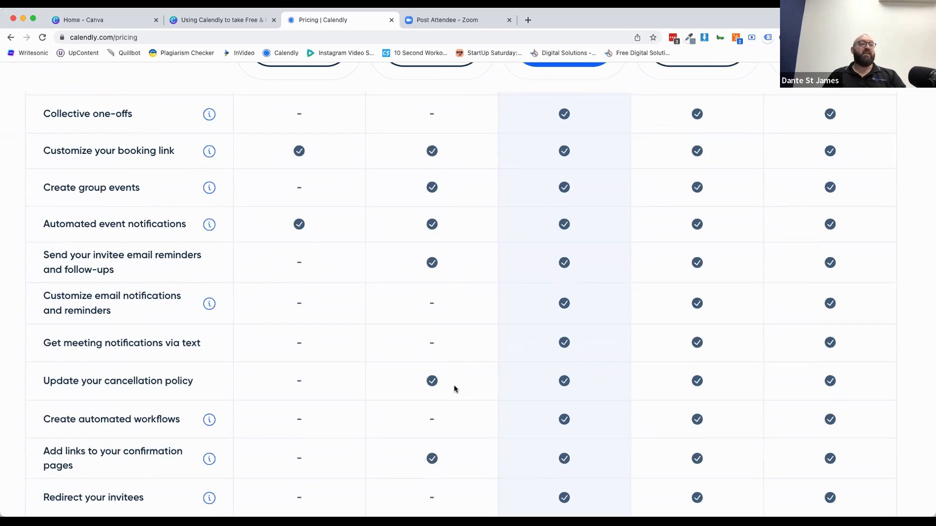
scroll(454, 389, "down", 3)
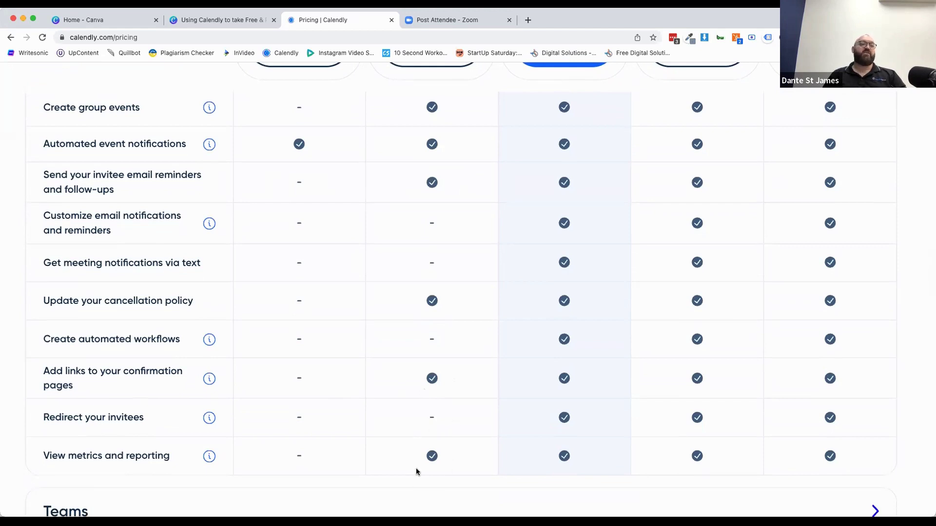
scroll(443, 455, "down", 4)
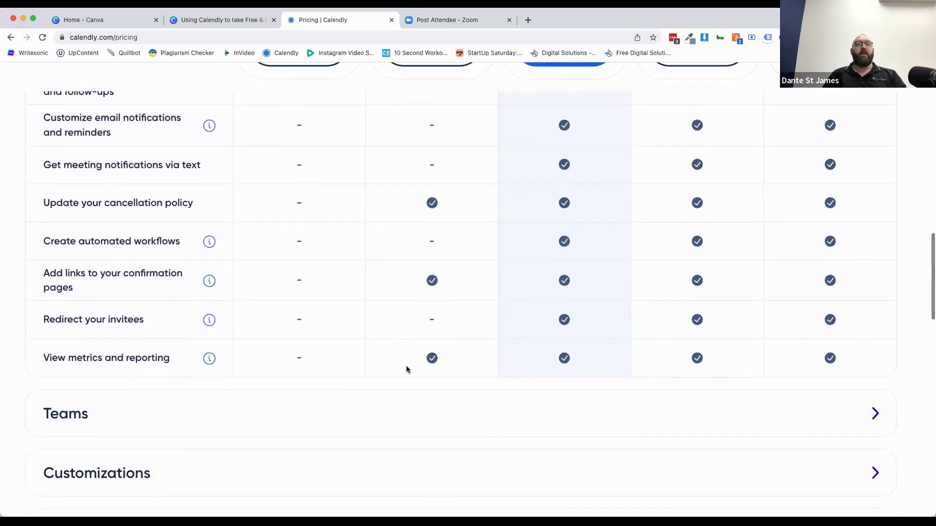
Highlight the Professional plan's price and examine its core features, including text notifications, automated workflows and invitee redirects
scroll(459, 361, "up", 10)
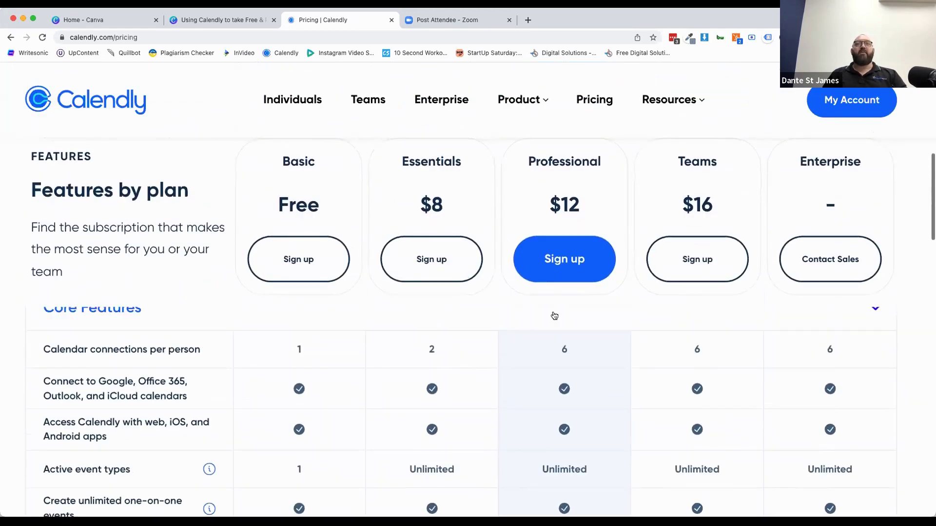
left_click_drag(550, 202, 590, 203)
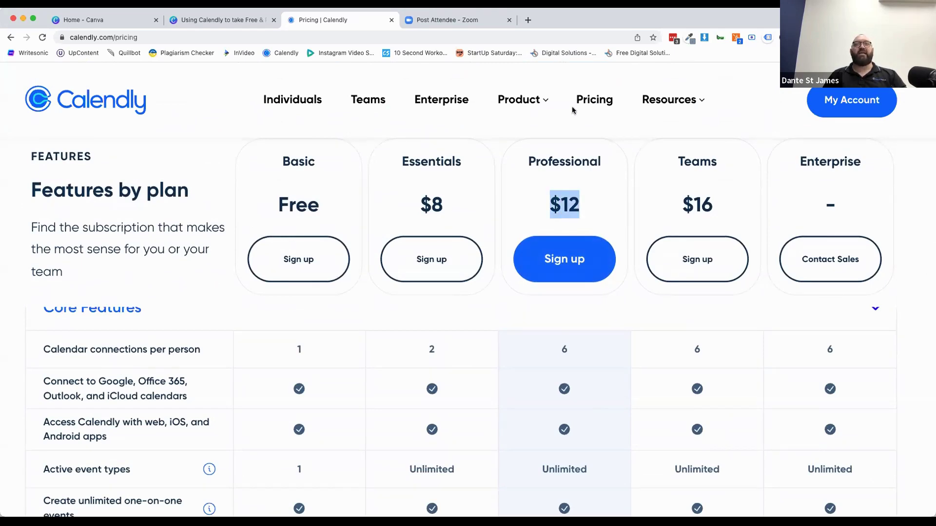
scroll(597, 415, "down", 5)
scroll(597, 222, "down", 3)
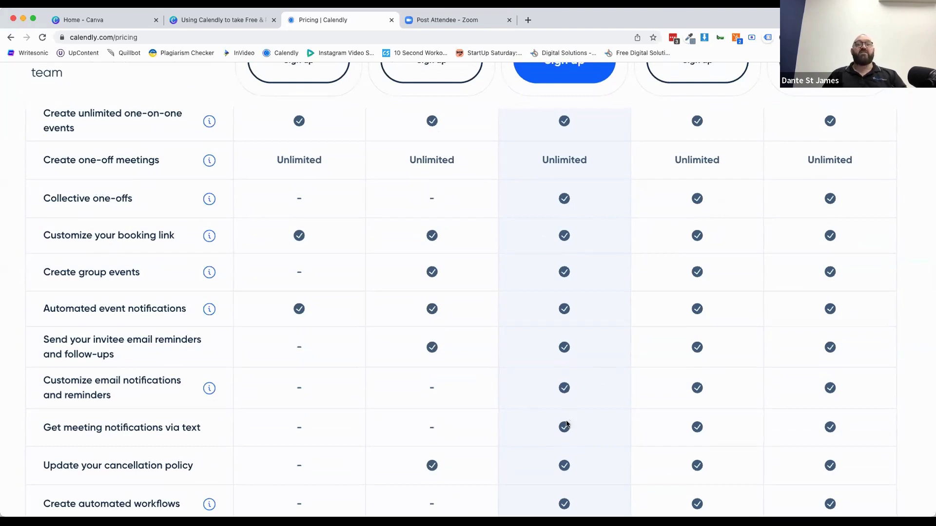
scroll(583, 429, "down", 4)
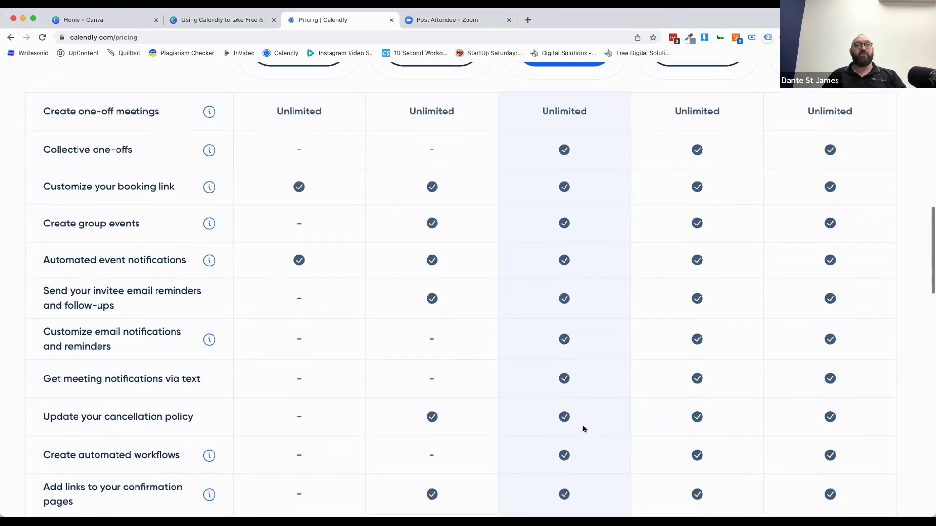
scroll(584, 428, "down", 1)
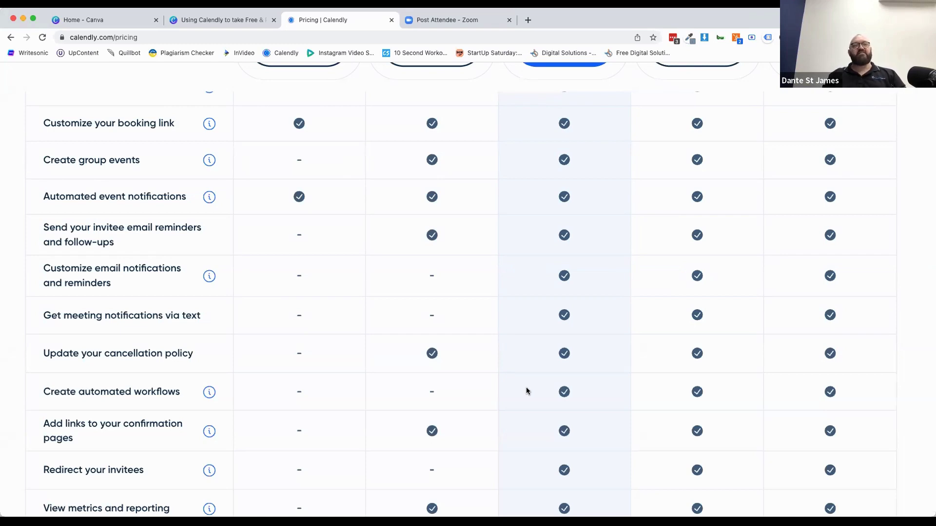
scroll(569, 408, "down", 2)
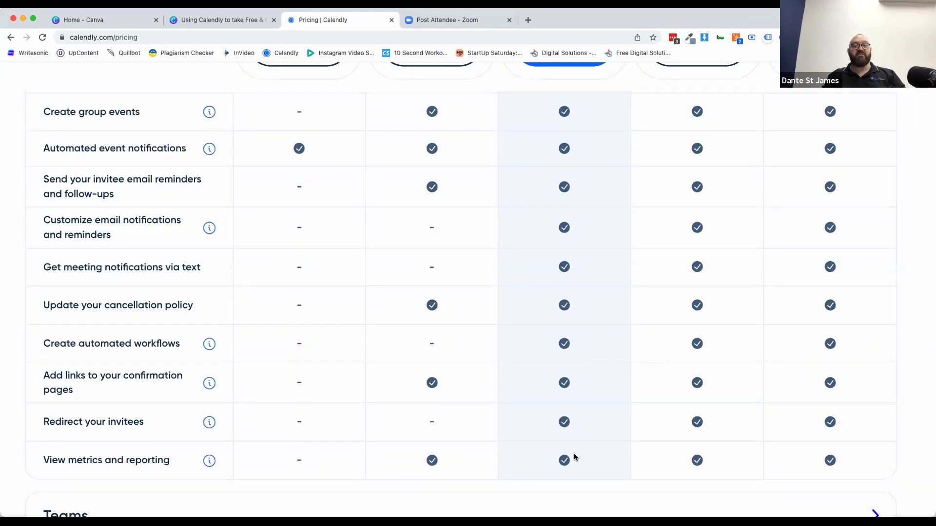
scroll(631, 328, "up", 10)
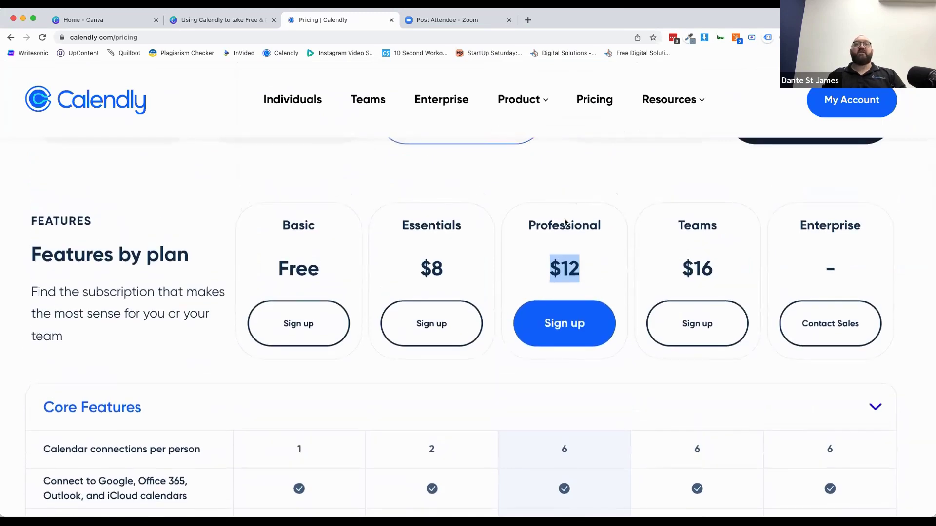
left_click(562, 266)
Examine the Teams plan's price and its core features in the comparison table
scroll(631, 262, "up", 1)
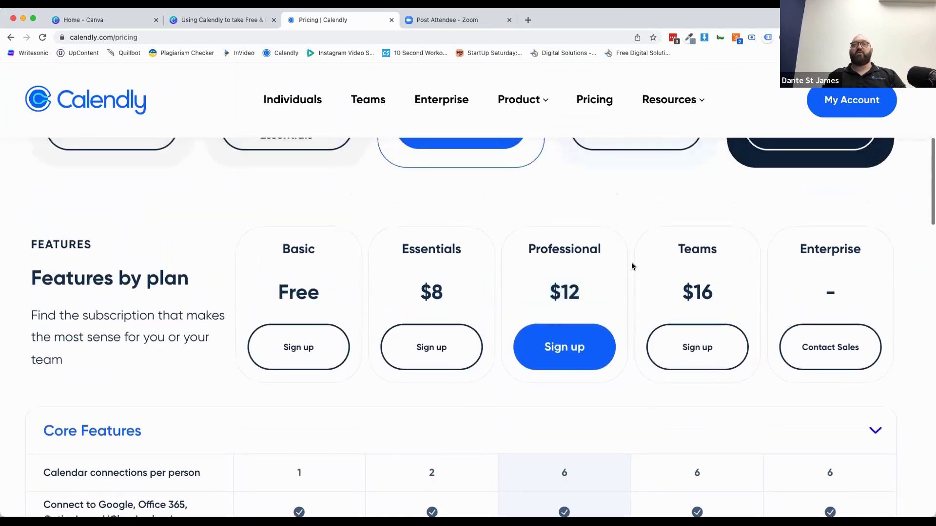
scroll(724, 209, "down", 2)
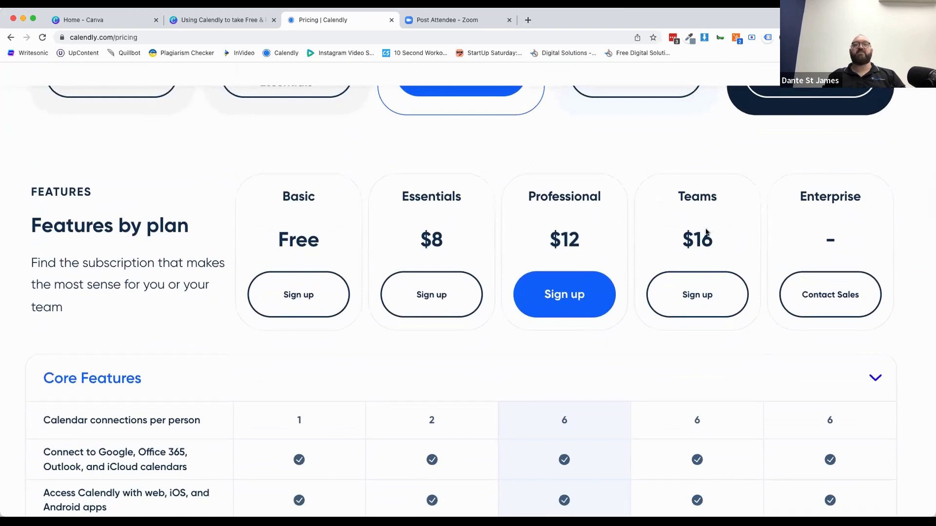
scroll(593, 405, "down", 2)
scroll(582, 396, "down", 1)
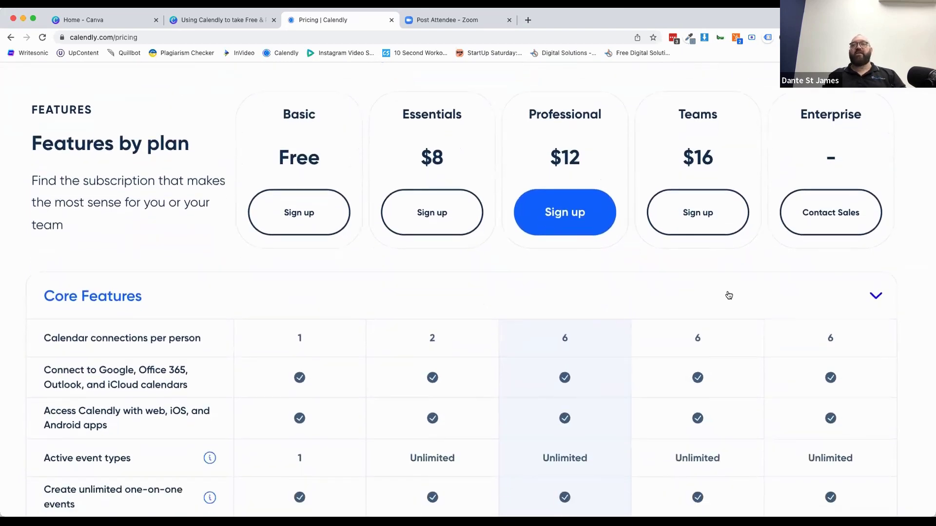
scroll(715, 432, "down", 1)
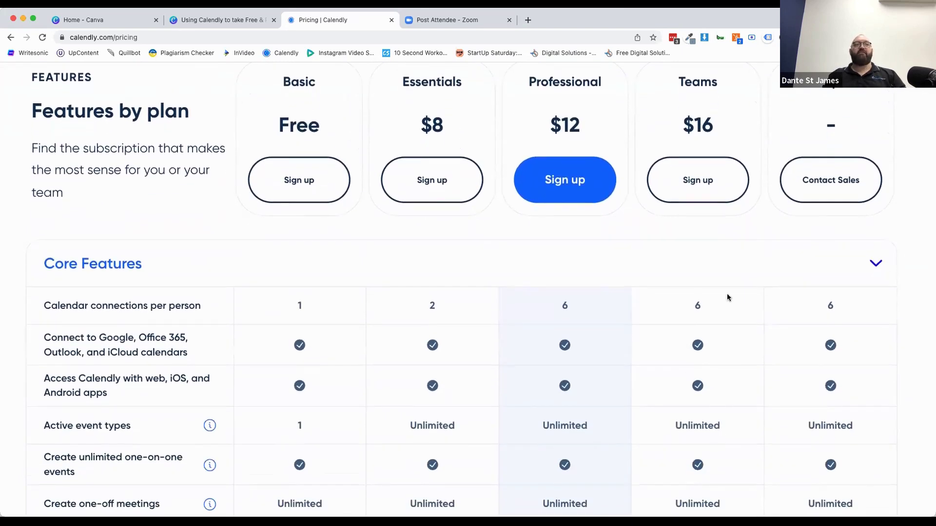
scroll(717, 255, "up", 2)
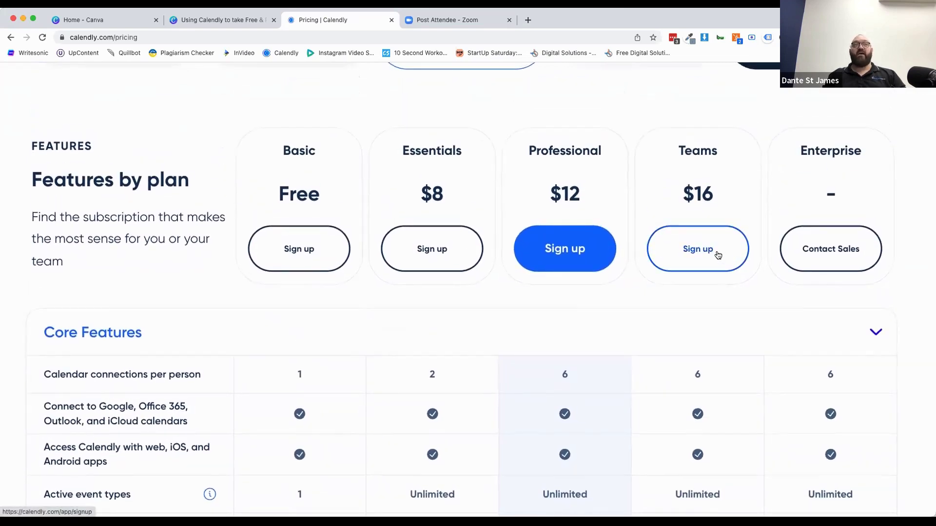
scroll(718, 253, "up", 4)
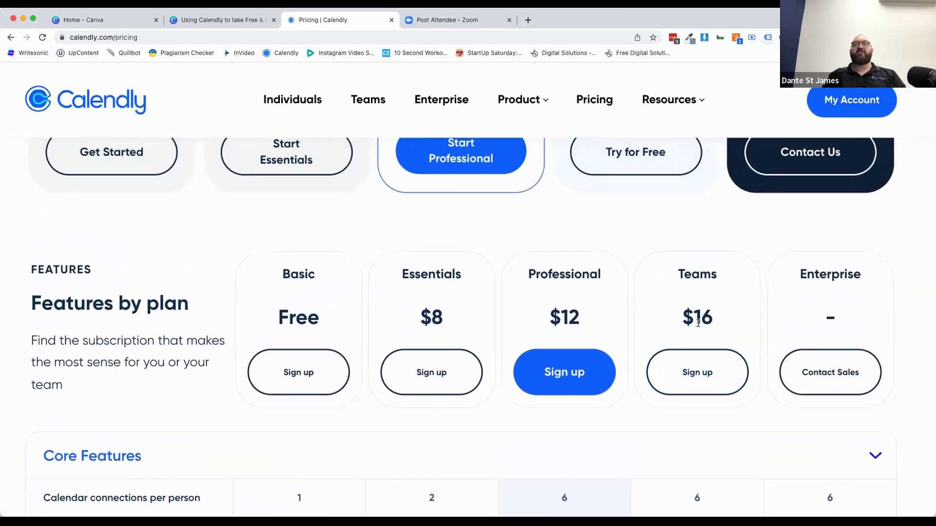
Review the plan cards from Basic to Enterprise and the billing options above them
scroll(581, 306, "up", 6)
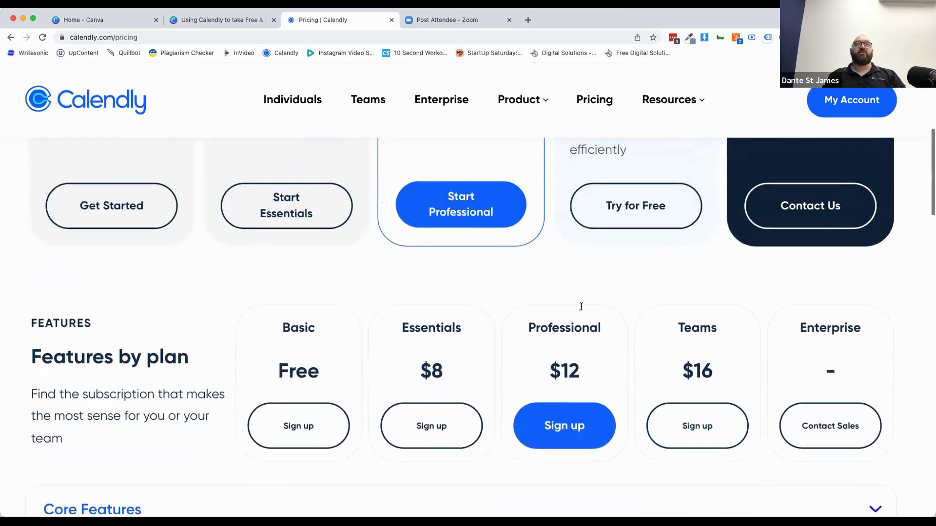
scroll(576, 309, "up", 2)
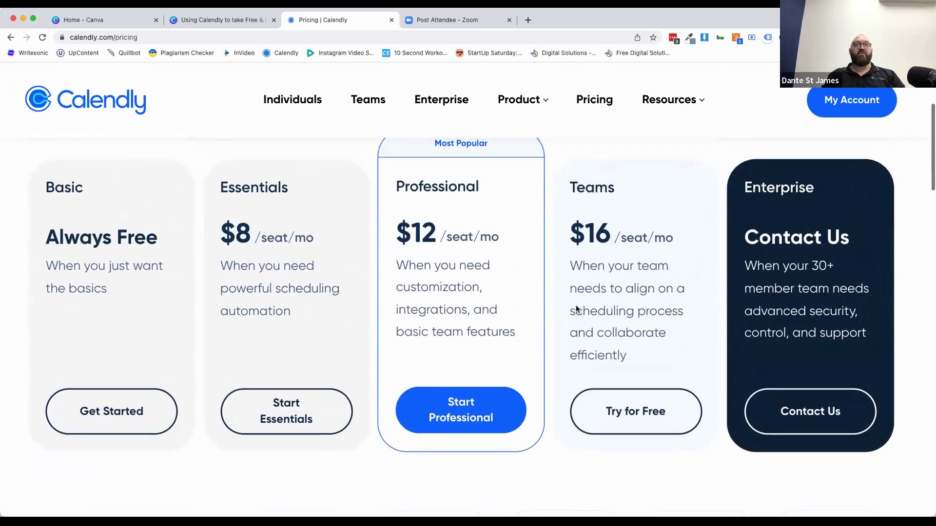
scroll(567, 212, "up", 2)
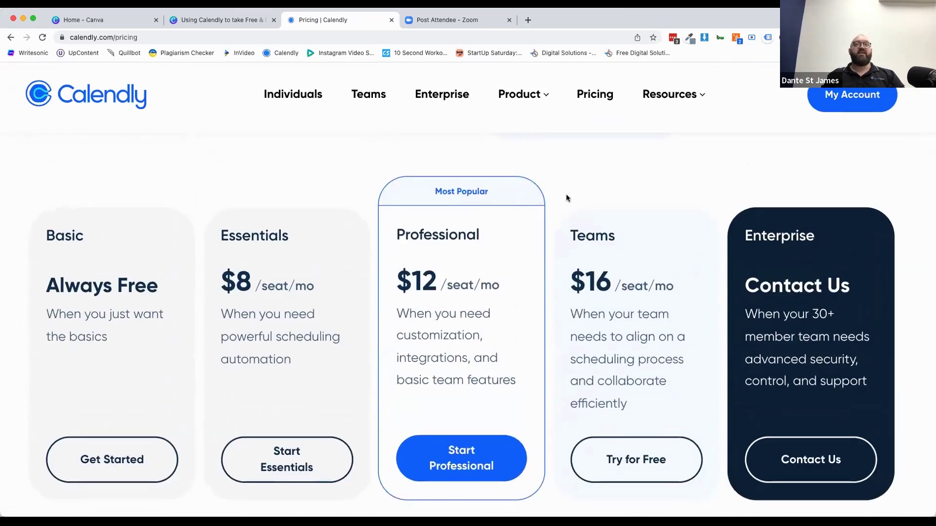
scroll(565, 200, "down", 2)
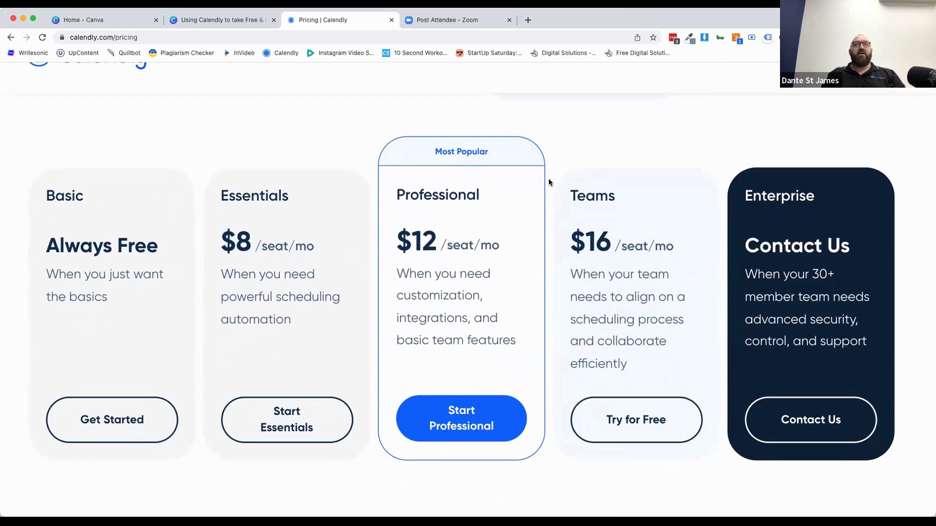
scroll(548, 181, "up", 7)
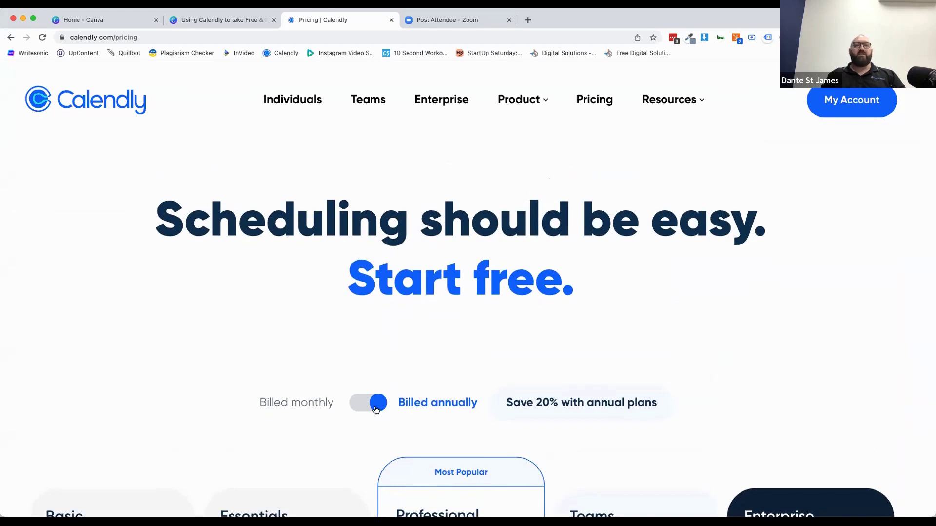
scroll(372, 410, "down", 3)
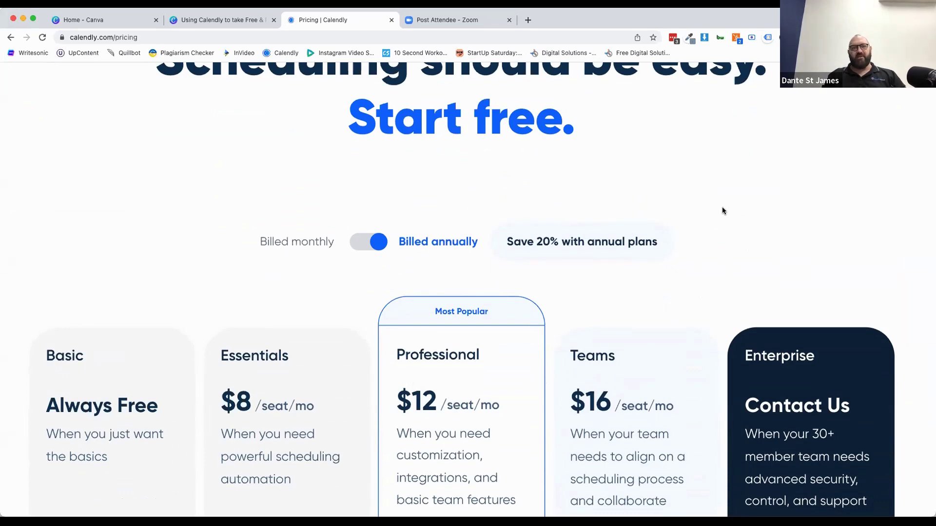
scroll(469, 394, "up", 5)
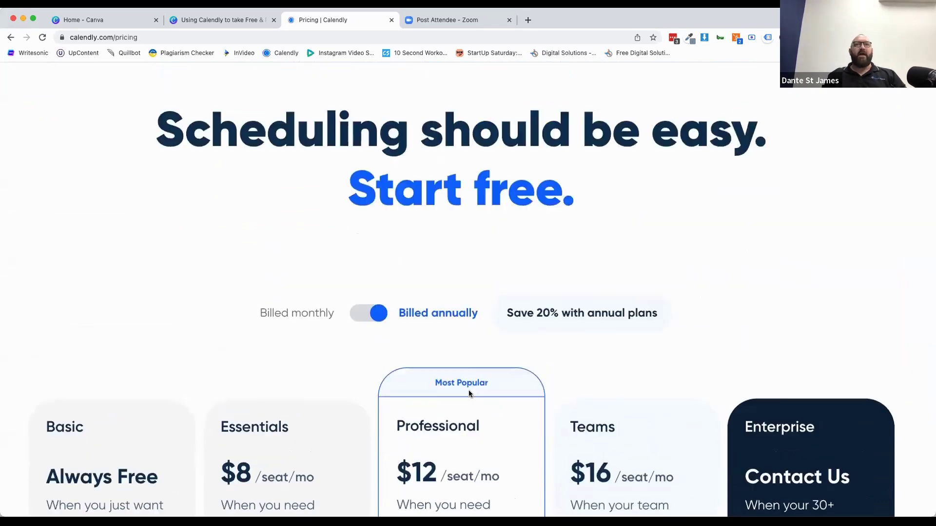
Switch the pricing to monthly billing, highlight the Professional plan's price, and return to annual billing
left_click(368, 405)
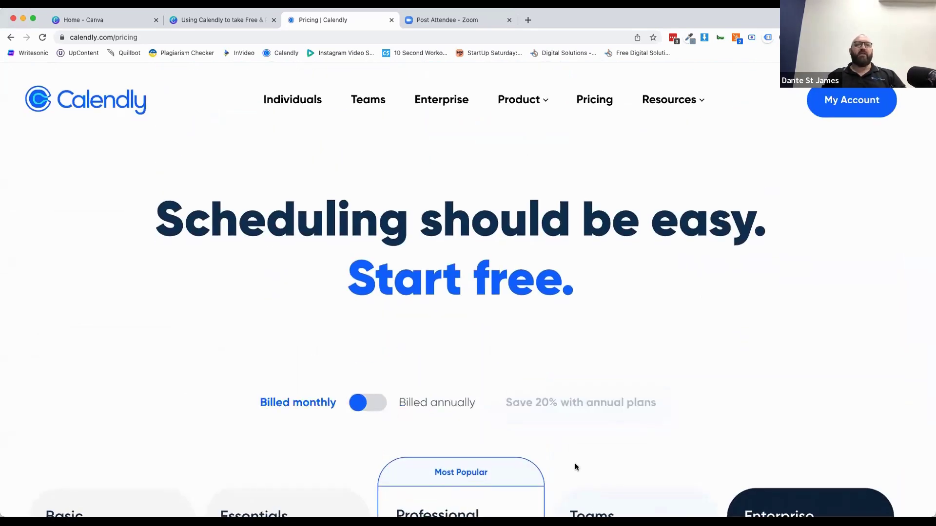
scroll(575, 466, "down", 3)
scroll(575, 466, "down", 3)
left_click_drag(412, 370, 435, 372)
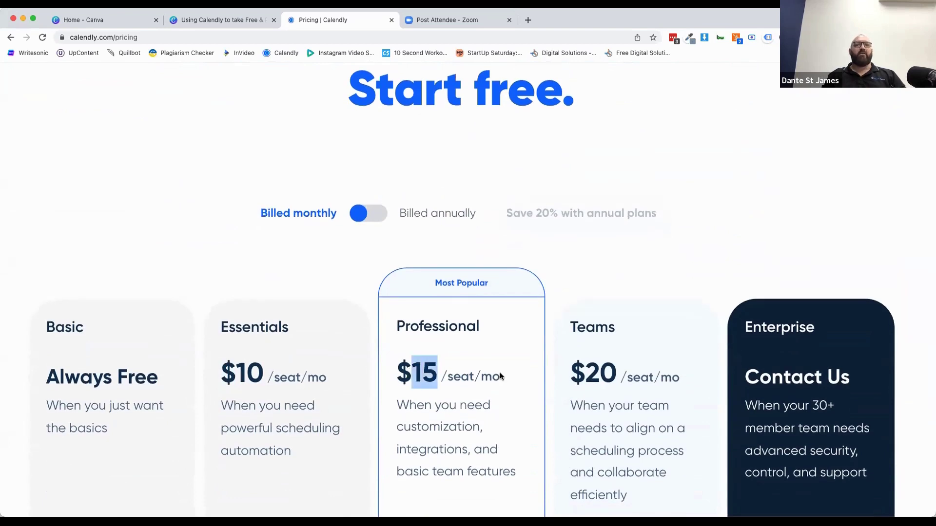
left_click(427, 367)
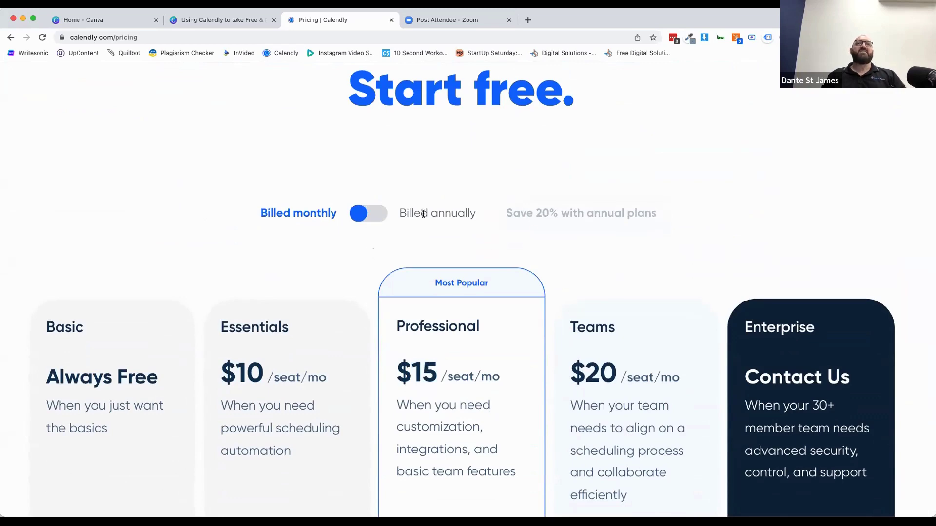
left_click(379, 218)
scroll(562, 314, "up", 5)
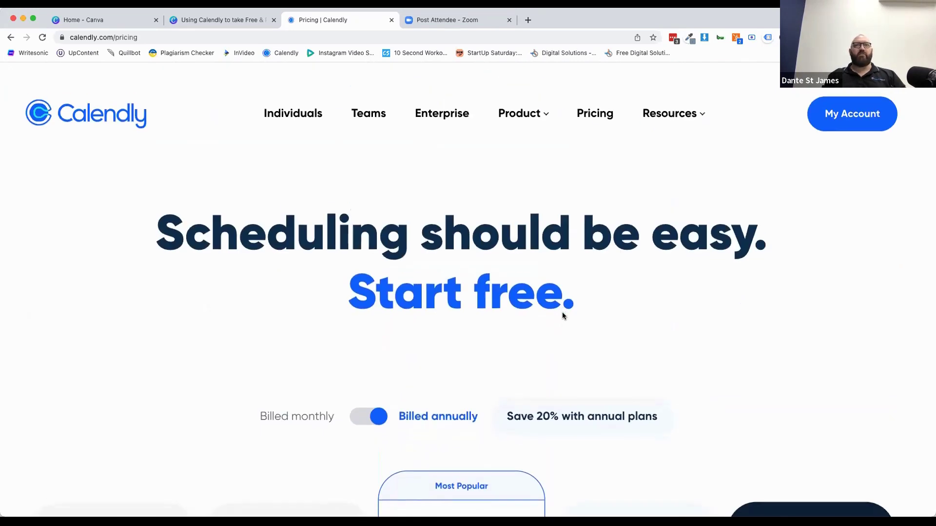
Examine the Product overview of features and solutions, from Routing Forms and Embeds through to Meeting Polls and Integrations
mouse_move(523, 99)
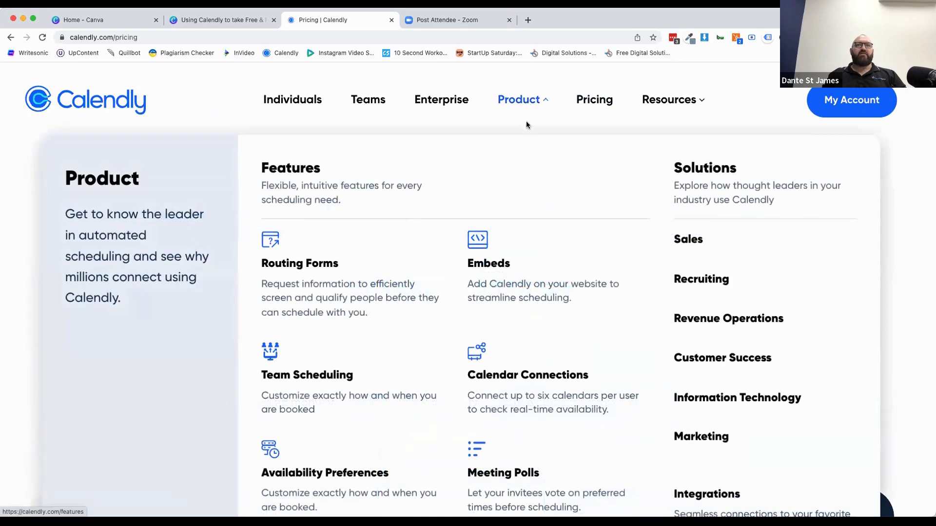
scroll(553, 230, "down", 5)
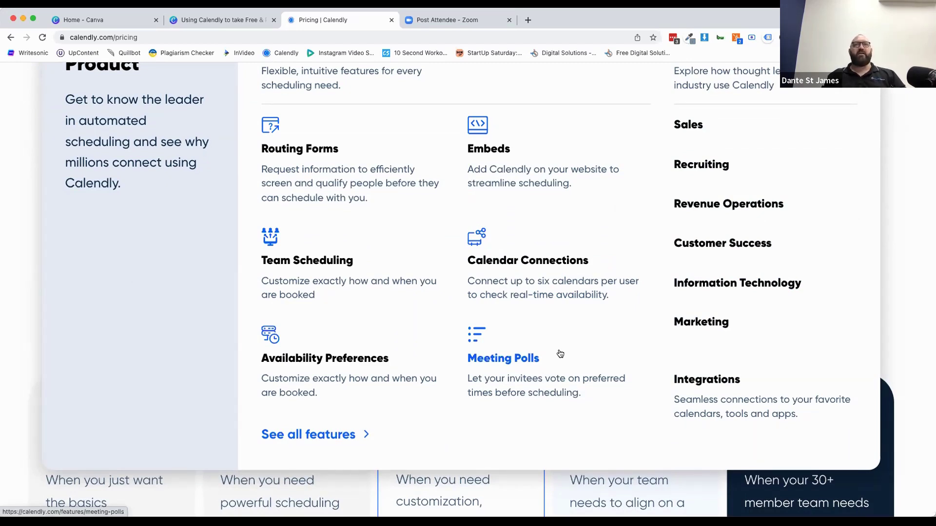
scroll(560, 354, "down", 3)
scroll(560, 354, "up", 3)
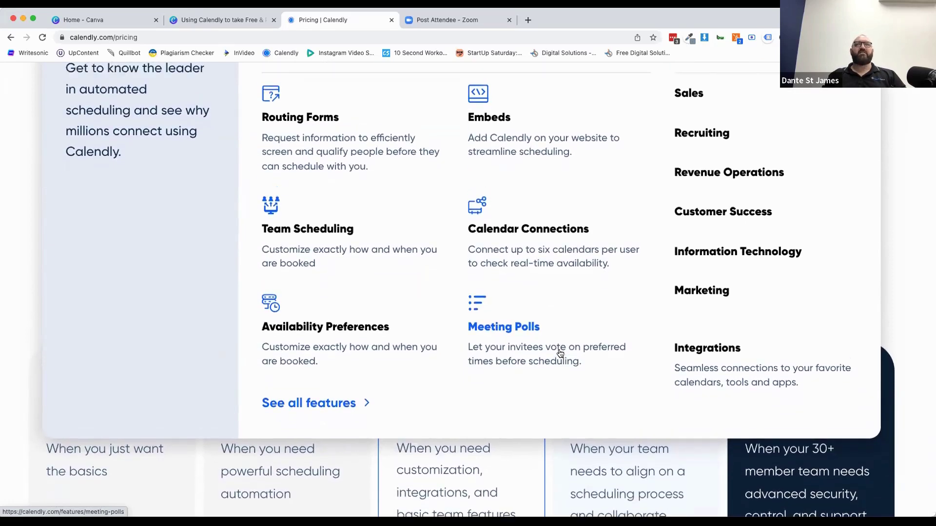
scroll(560, 354, "up", 3)
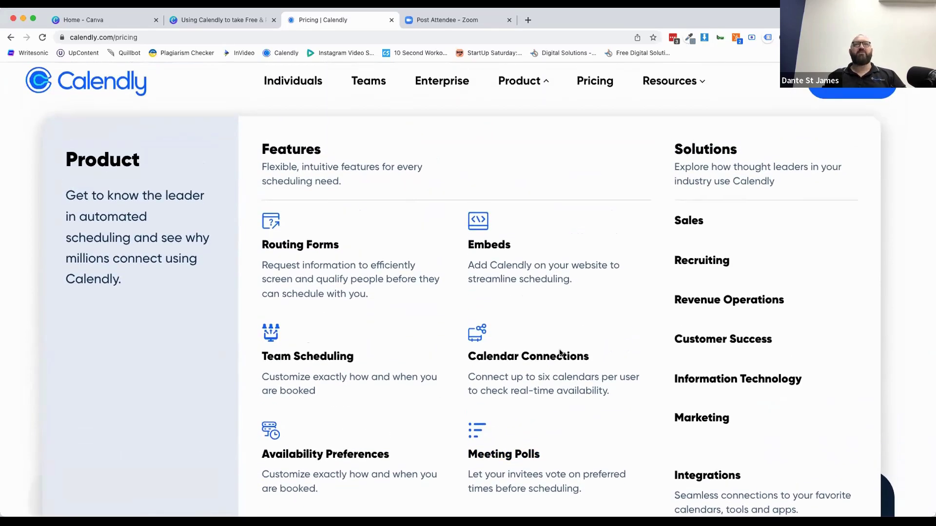
scroll(560, 354, "up", 1)
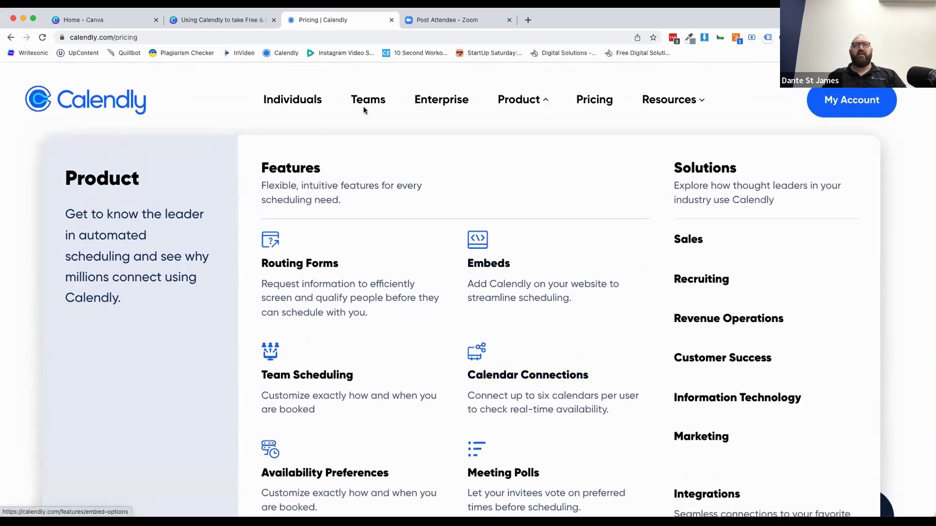
Open the account's event types page and expand the list to show more event types
left_click(859, 108)
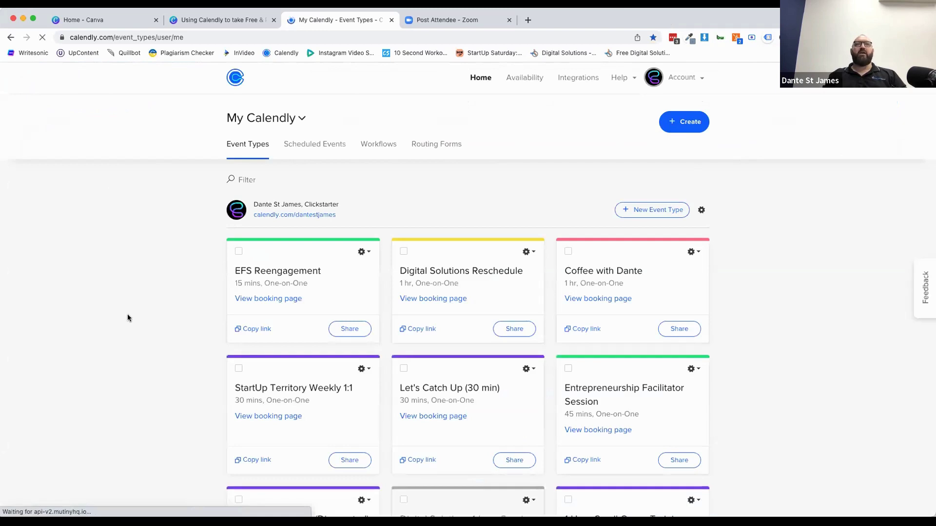
scroll(127, 316, "down", 1)
scroll(128, 318, "down", 3)
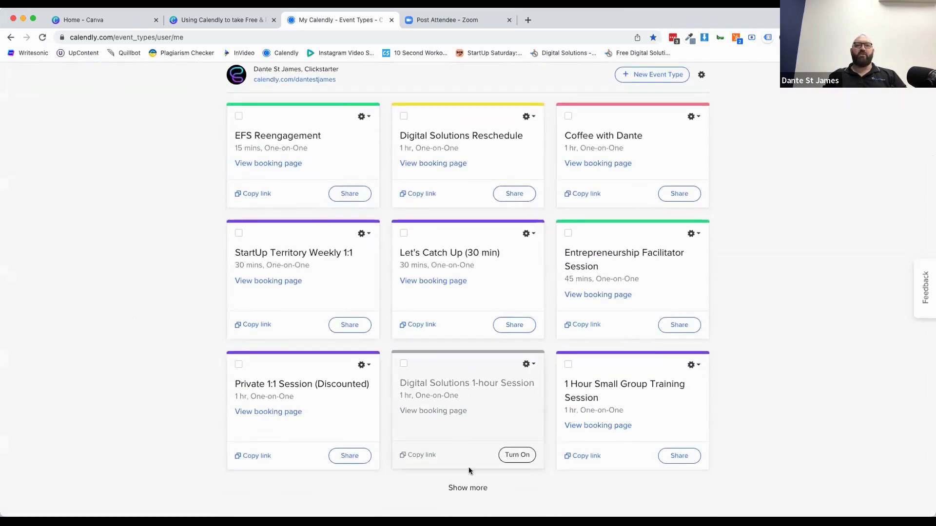
left_click(468, 488)
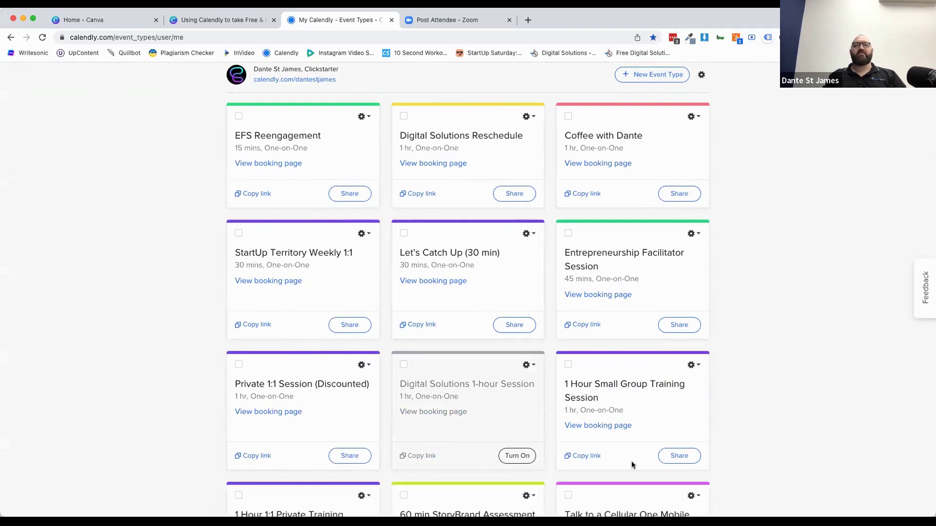
Review the expanded set of event types, from EFS Reengagement through to the 60 min In-Person Consultation
scroll(774, 438, "down", 6)
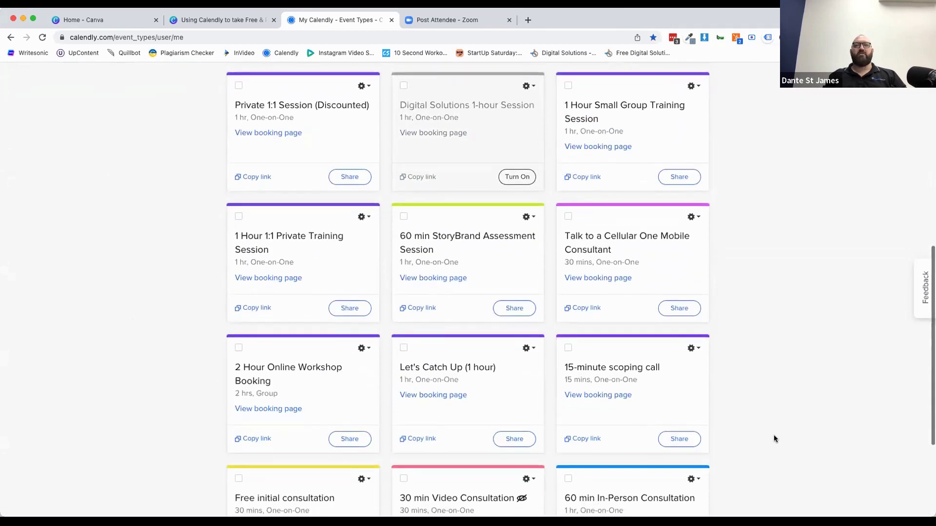
scroll(774, 435, "down", 4)
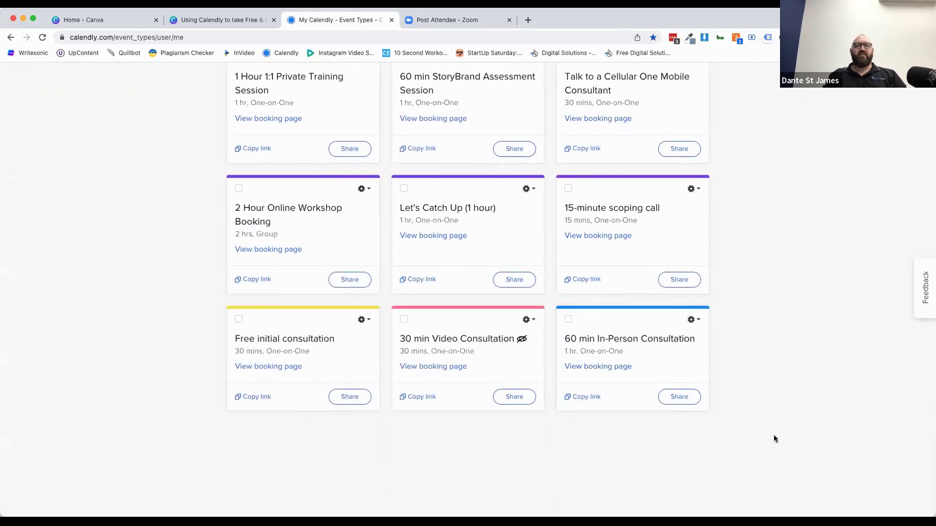
scroll(774, 439, "up", 10)
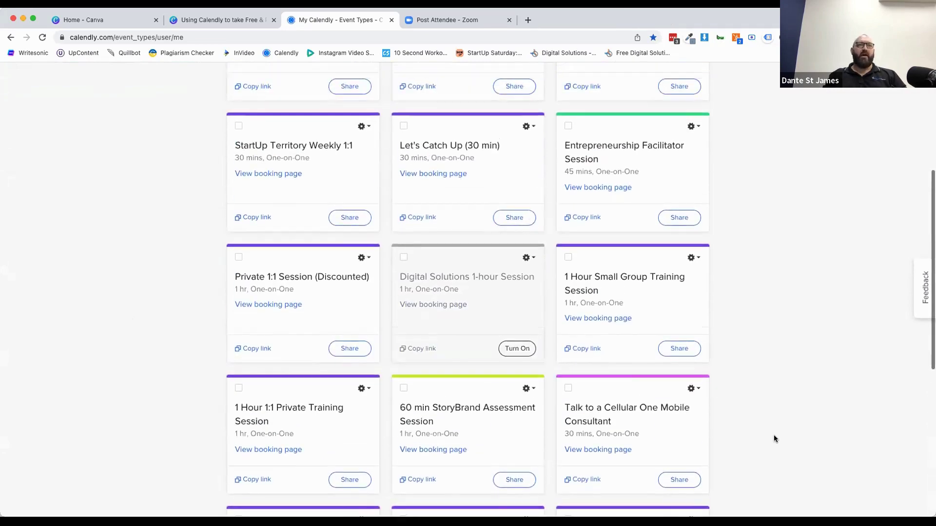
scroll(773, 438, "up", 2)
scroll(774, 439, "down", 1)
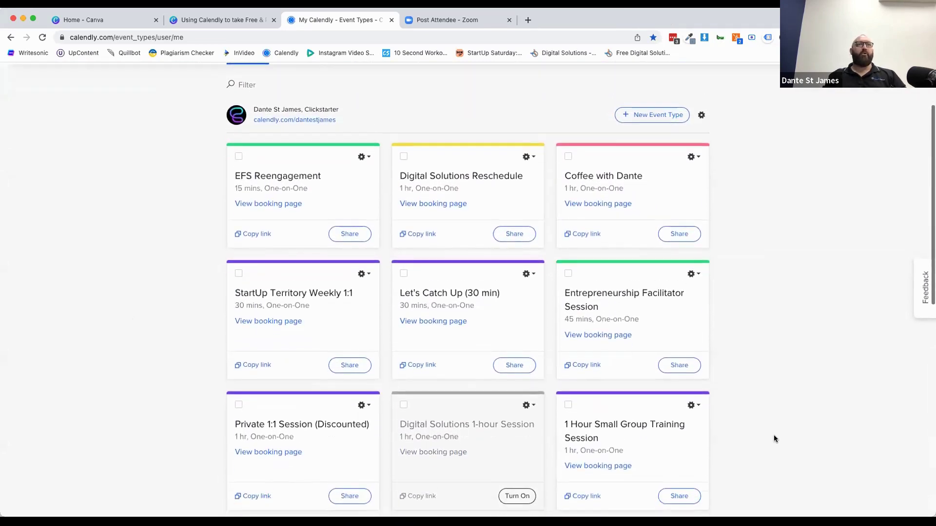
scroll(774, 439, "up", 1)
scroll(773, 439, "down", 2)
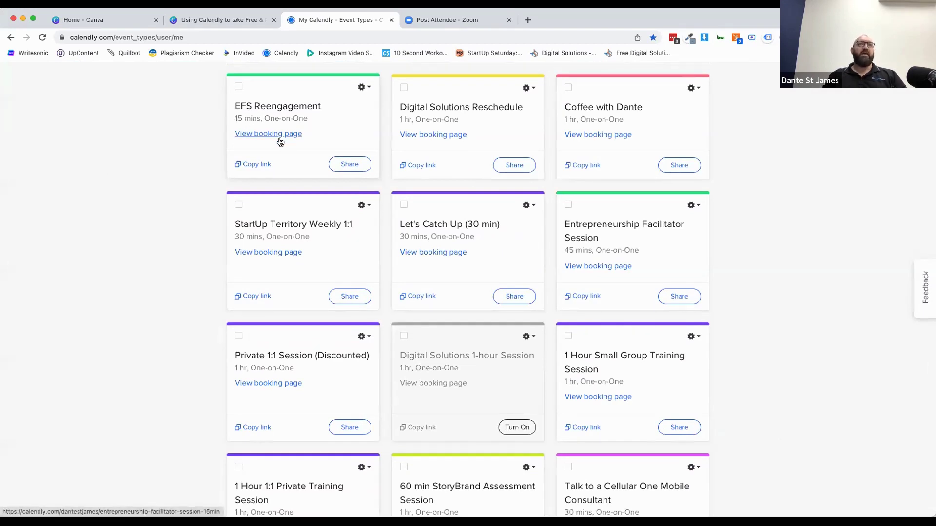
Open the EFS Reengagement booking page and check the time slots for July 14, 15, 18, 19 and 22
left_click(257, 163)
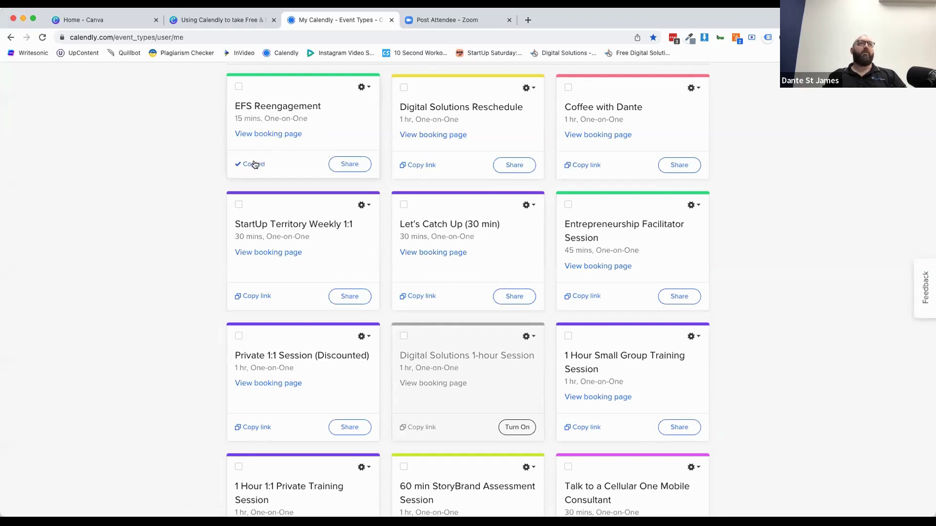
left_click(264, 134)
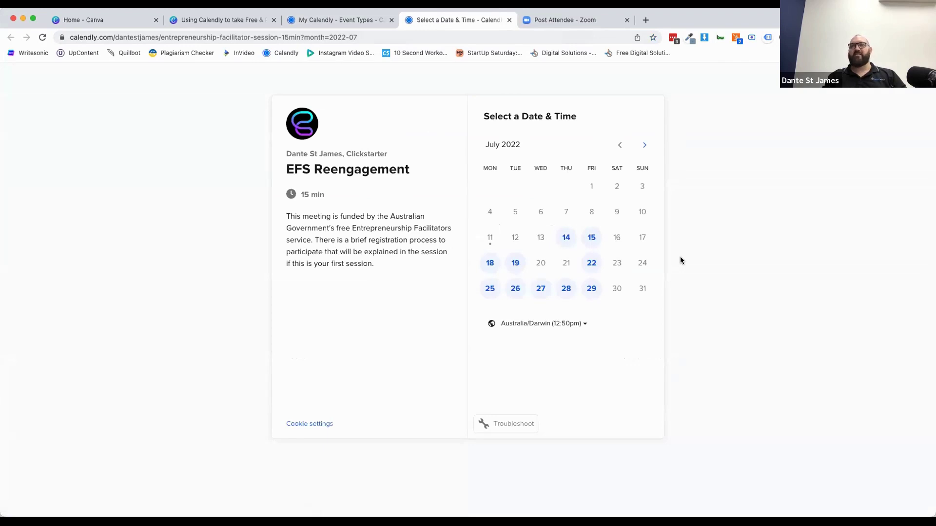
left_click(565, 238)
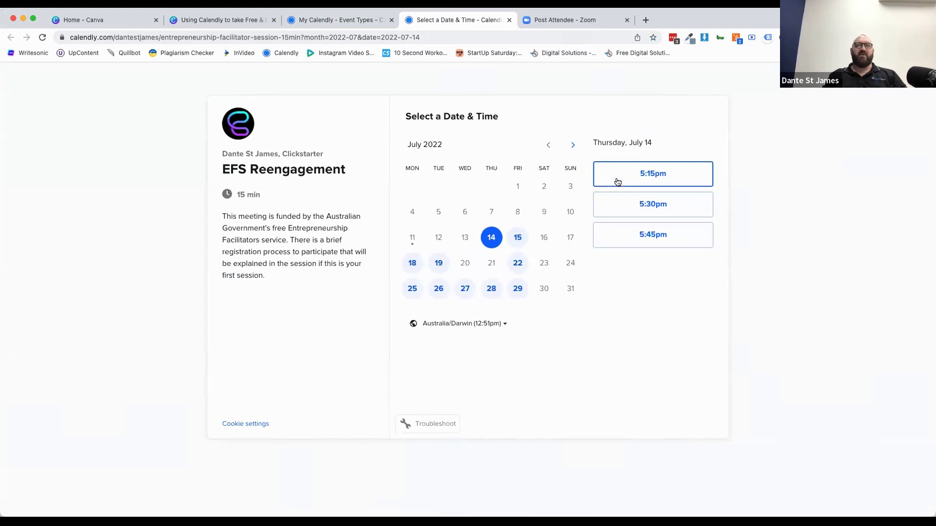
left_click(519, 238)
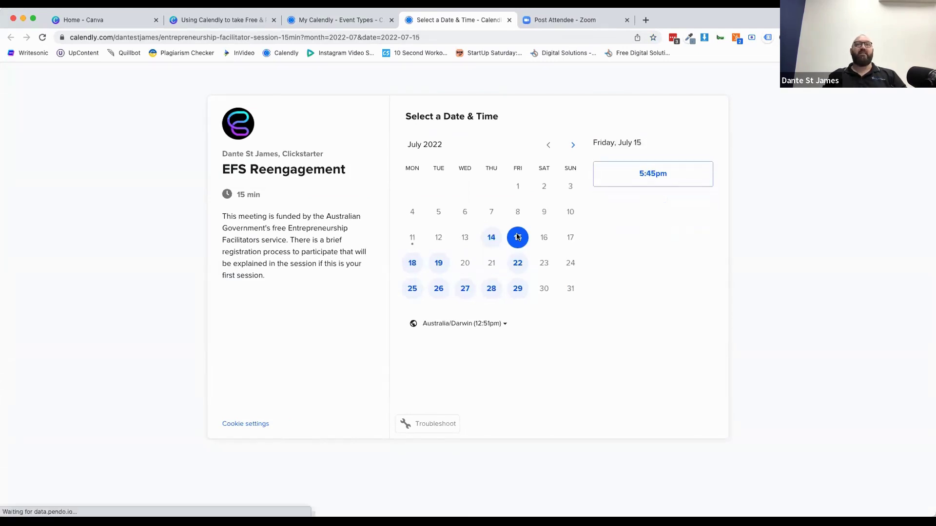
left_click(413, 263)
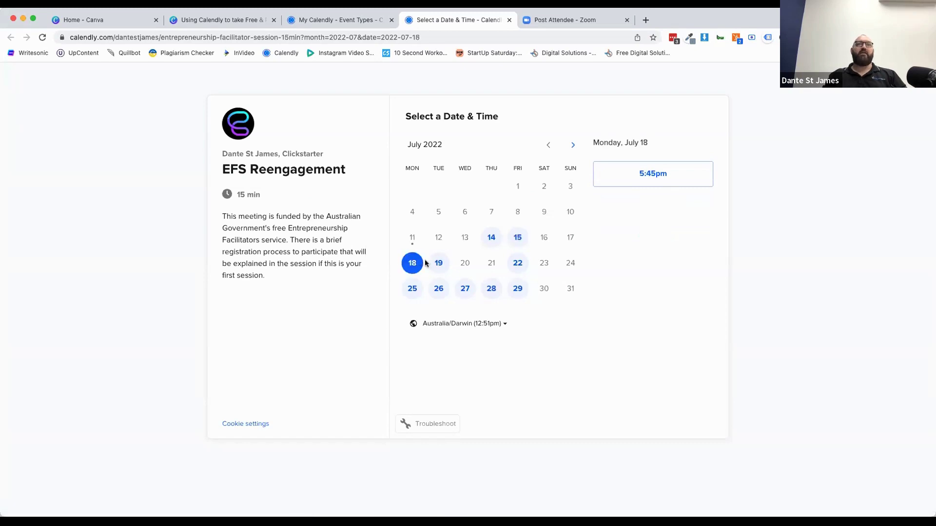
left_click(437, 264)
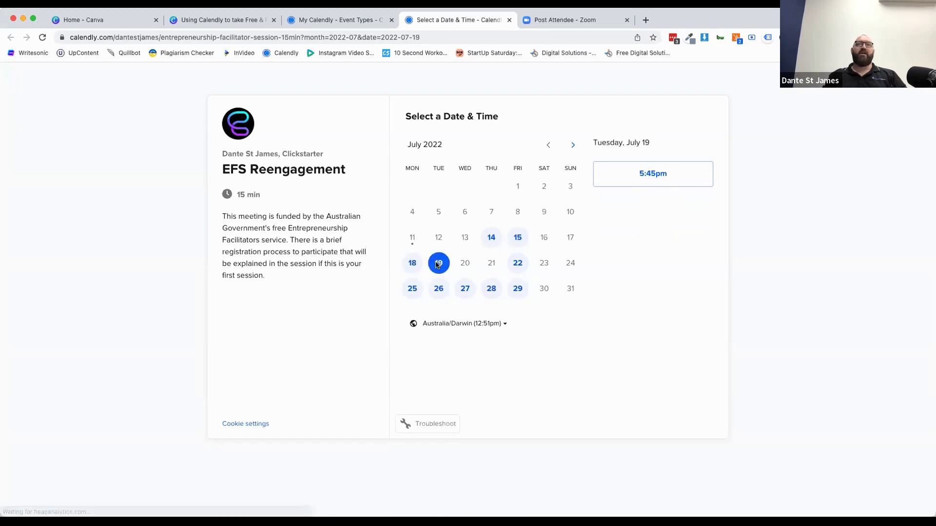
left_click(514, 264)
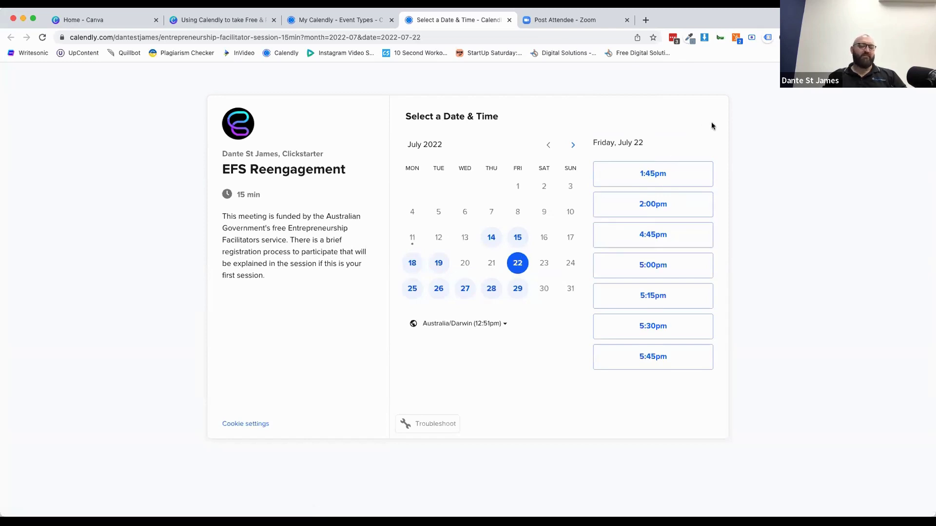
left_click(492, 238)
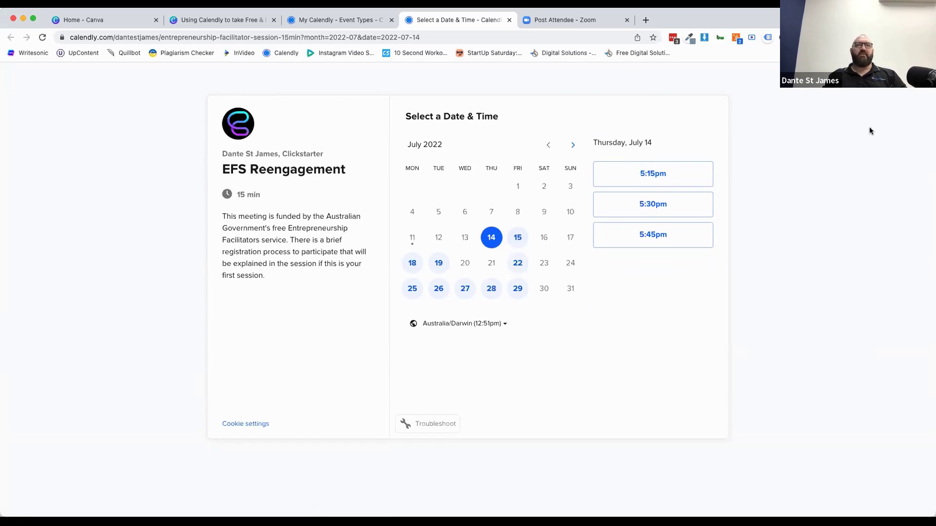
Open the EFS Reengagement event type for editing and expand its "What event is this?" section
left_click(907, 77)
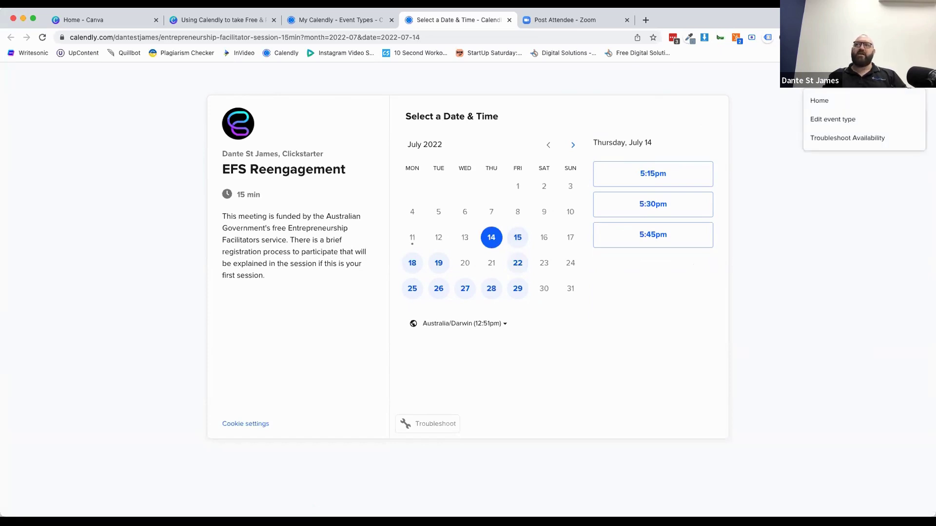
left_click(824, 118)
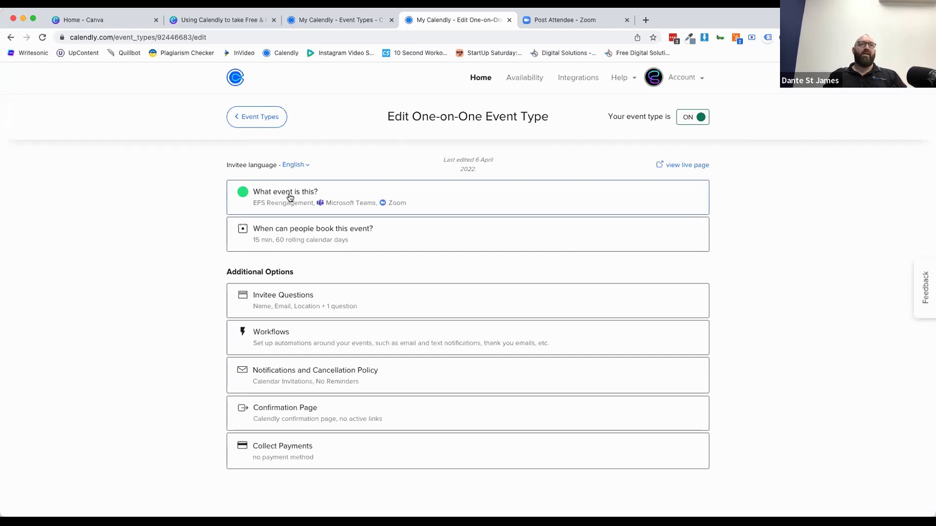
left_click(414, 202)
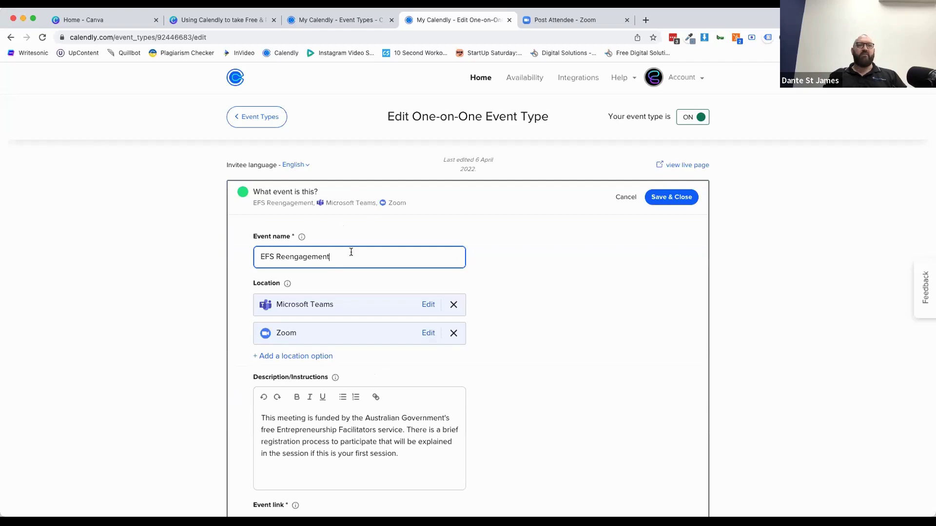
Add Google Meet as a location option for the EFS Reengagement event
scroll(468, 326, "down", 2)
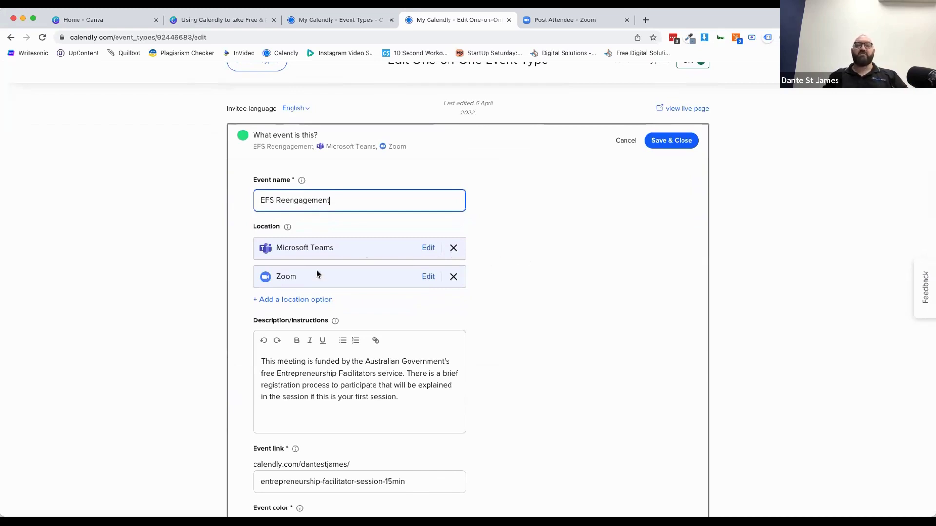
left_click(305, 299)
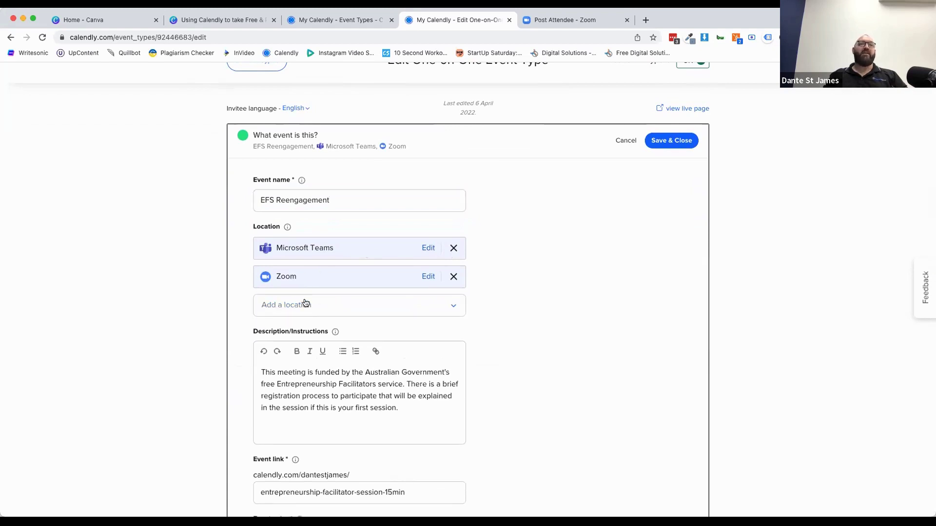
left_click(386, 307)
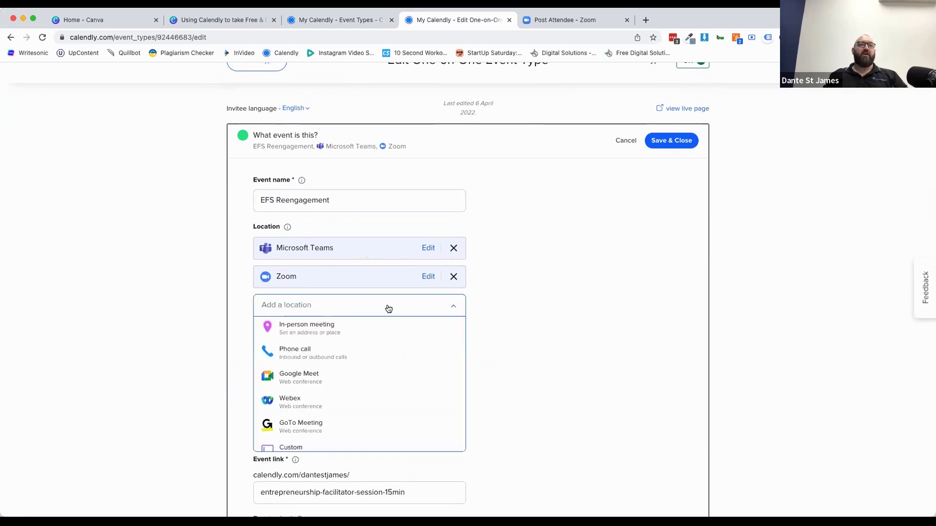
left_click(305, 374)
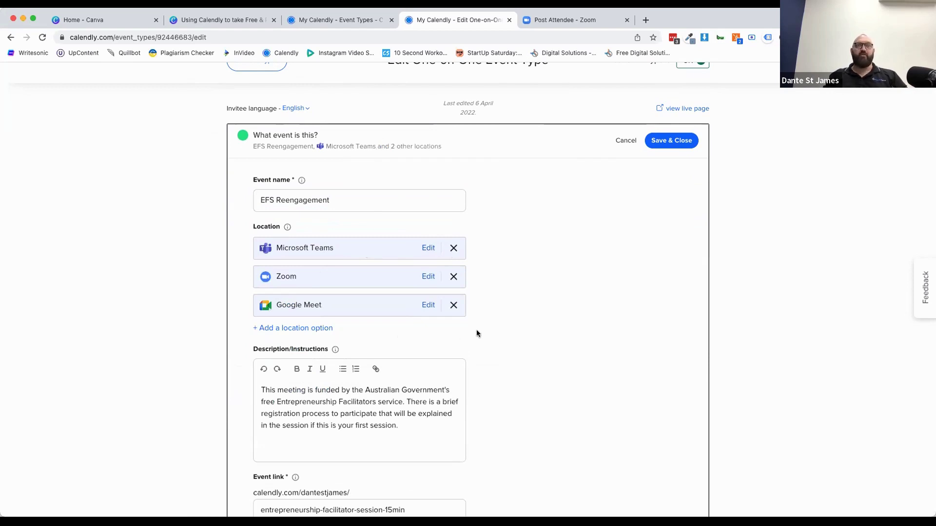
Add a Phone call location to the event, with the "I will call my invitee" option
left_click(298, 329)
left_click(297, 333)
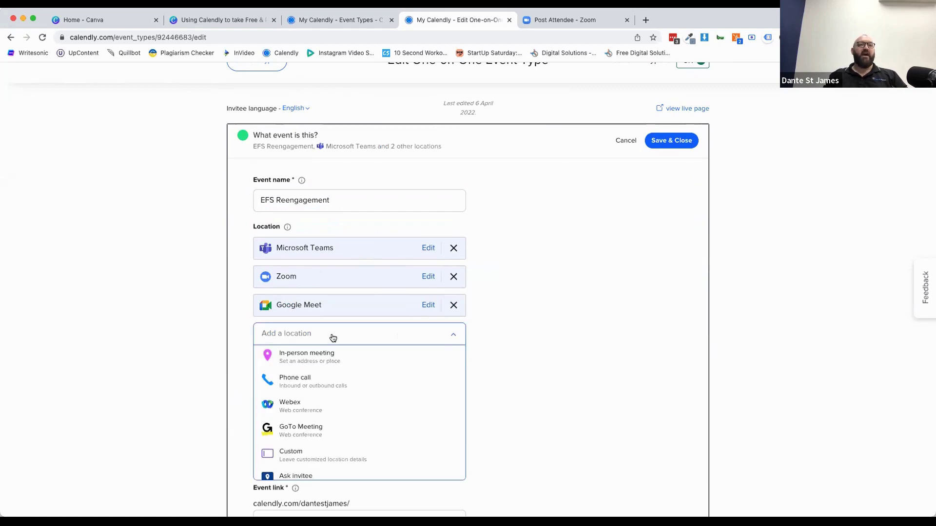
left_click(310, 378)
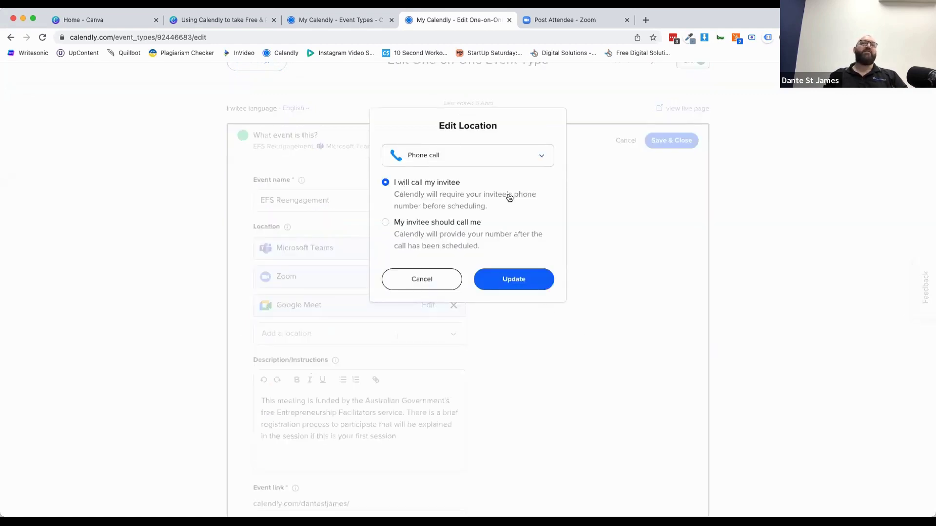
left_click(500, 272)
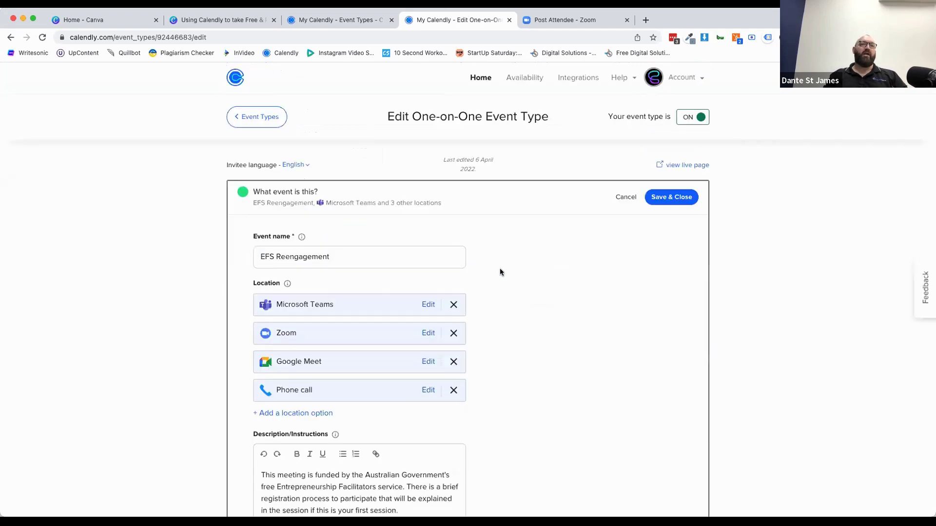
Review the event's description and event link, and save and close the "What event is this?" section
scroll(511, 384, "down", 2)
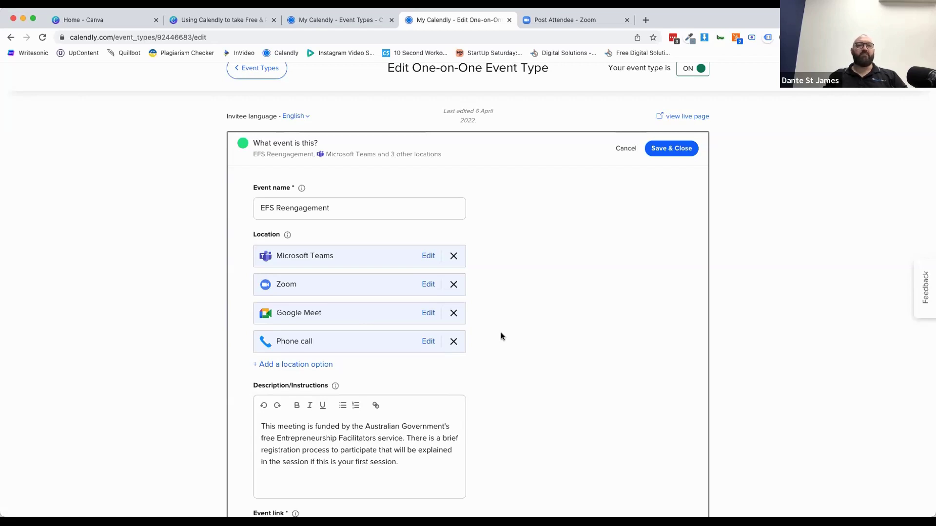
scroll(501, 334, "down", 3)
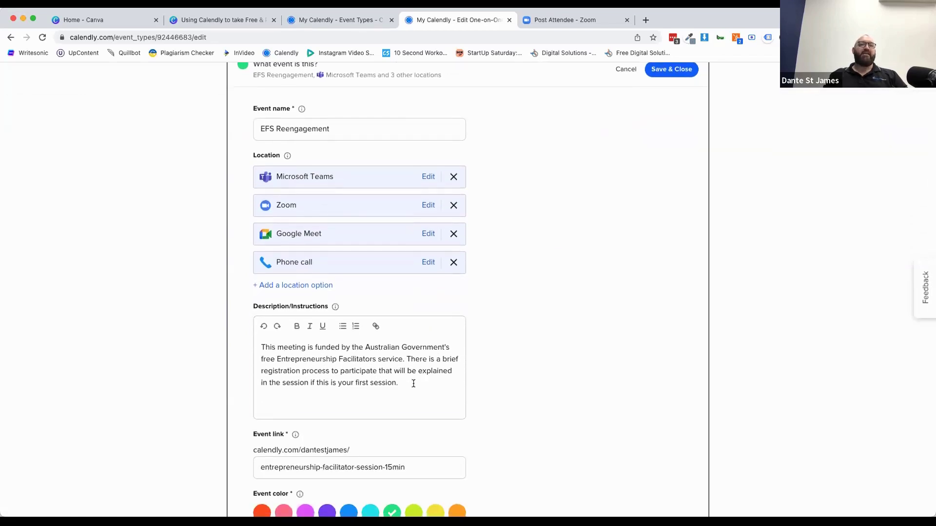
left_click_drag(413, 384, 229, 344)
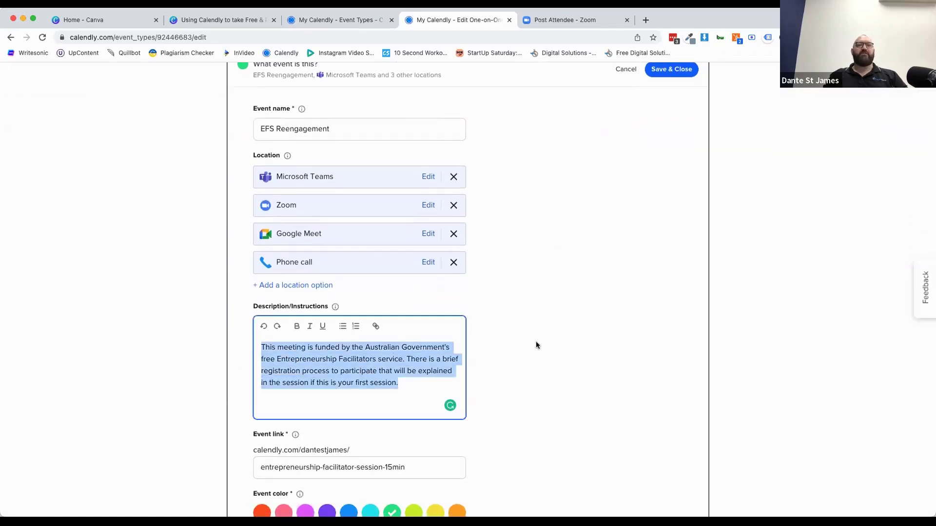
left_click(503, 348)
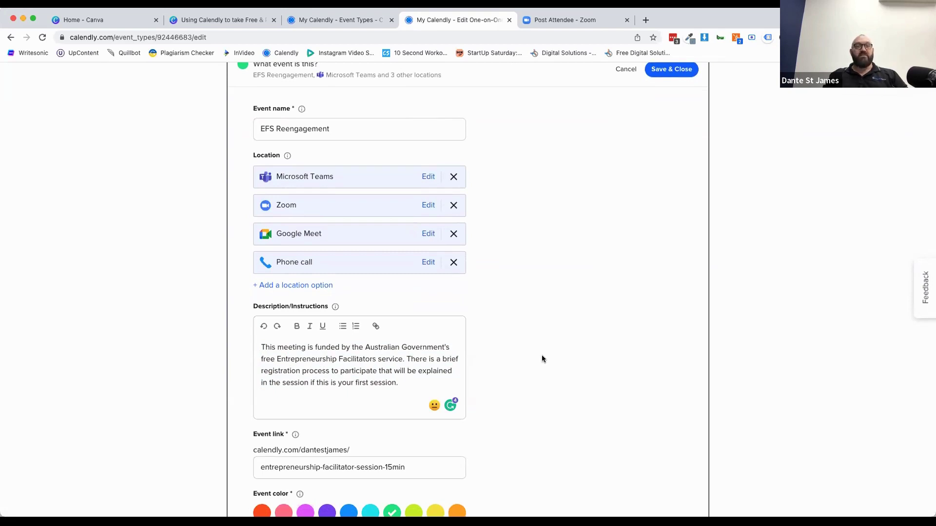
scroll(536, 390, "down", 3)
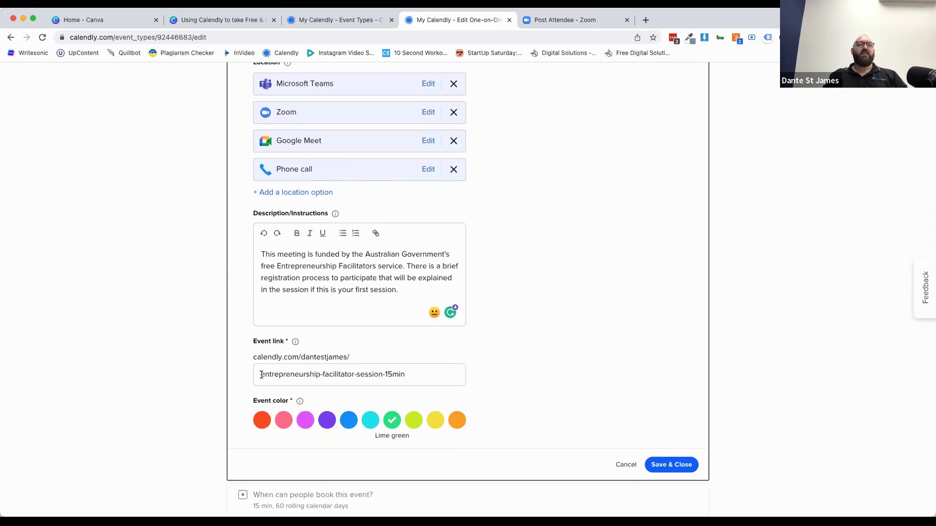
left_click_drag(259, 376, 425, 377)
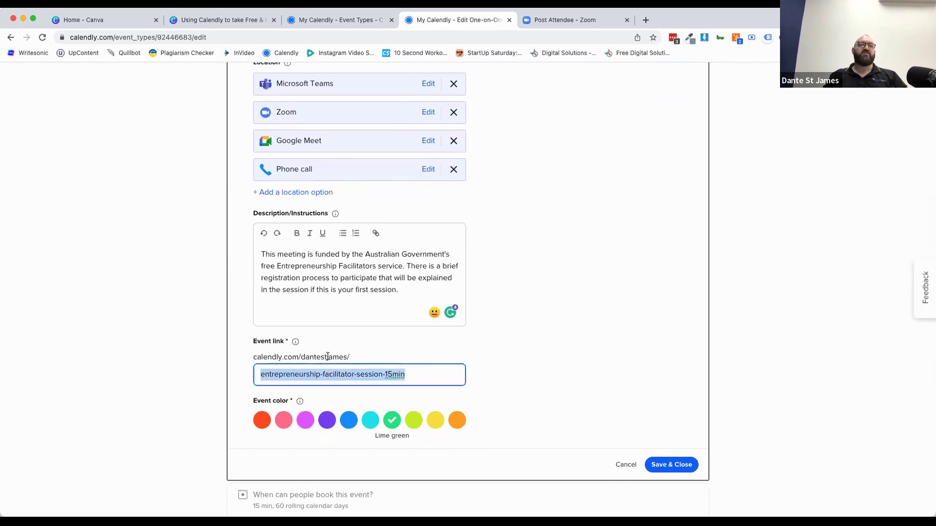
left_click_drag(261, 374, 439, 376)
left_click(442, 375)
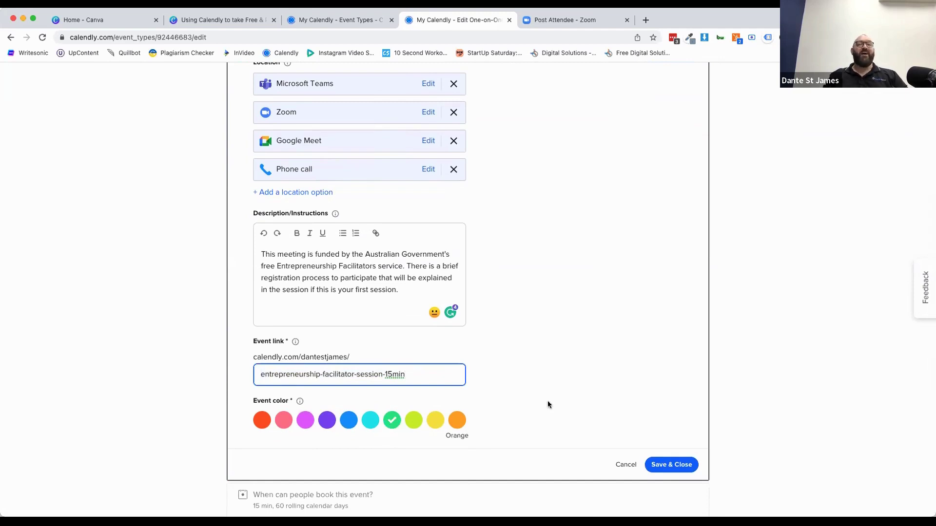
left_click(668, 466)
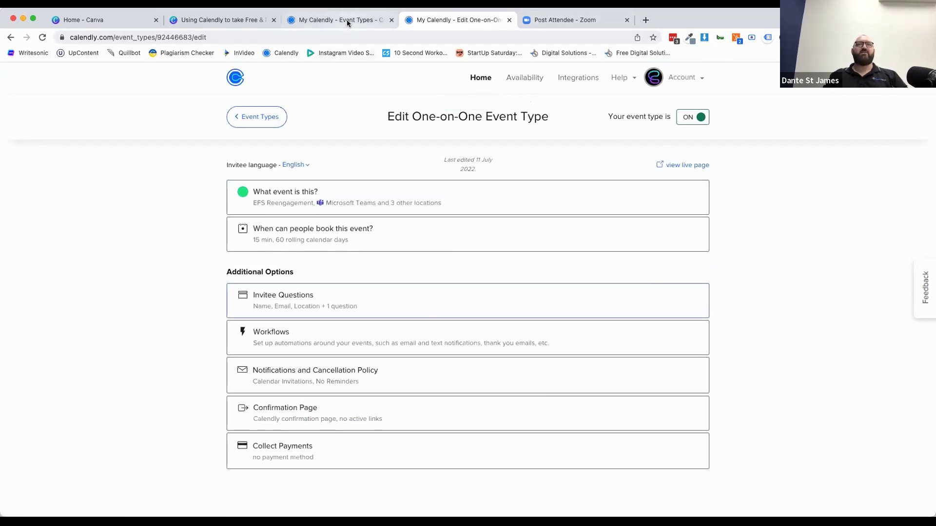
Open the event's live page, choose the 5:15pm slot on July 14 and select Phone call as the location
left_click(671, 164)
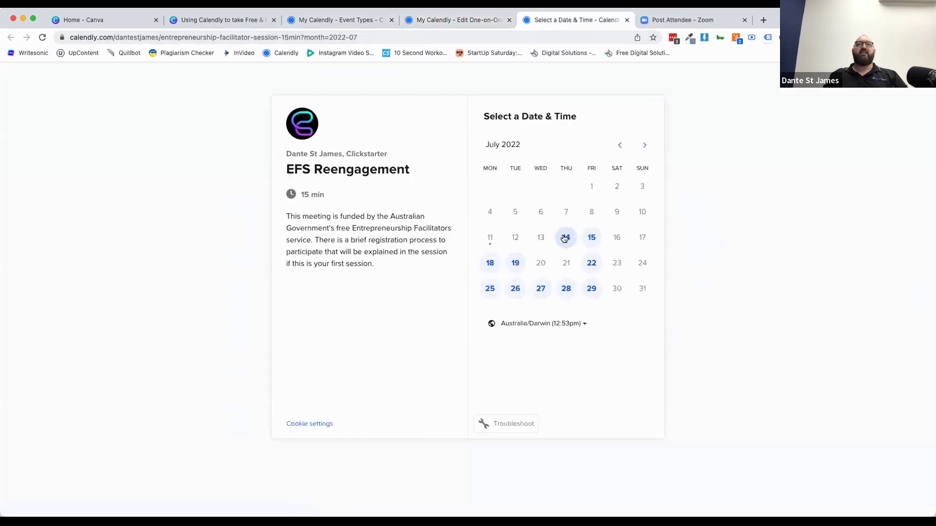
left_click(566, 237)
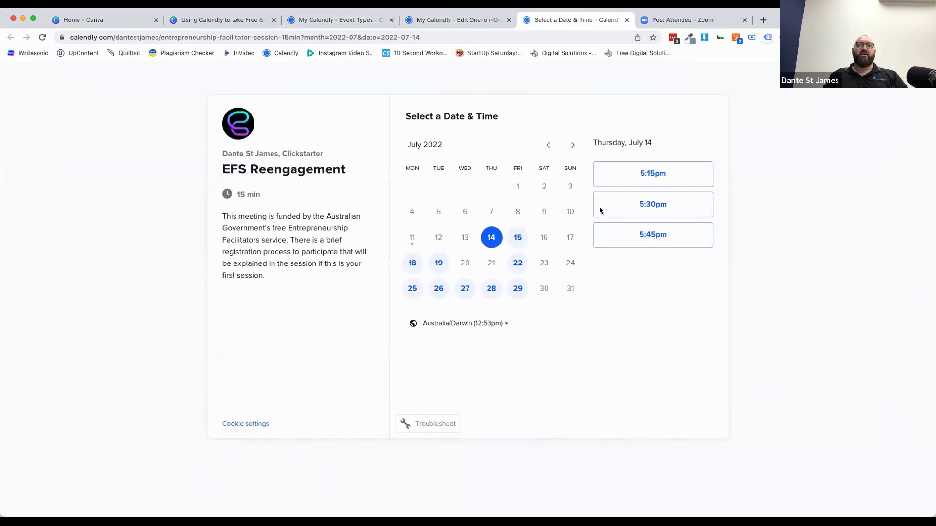
left_click(642, 184)
left_click(671, 175)
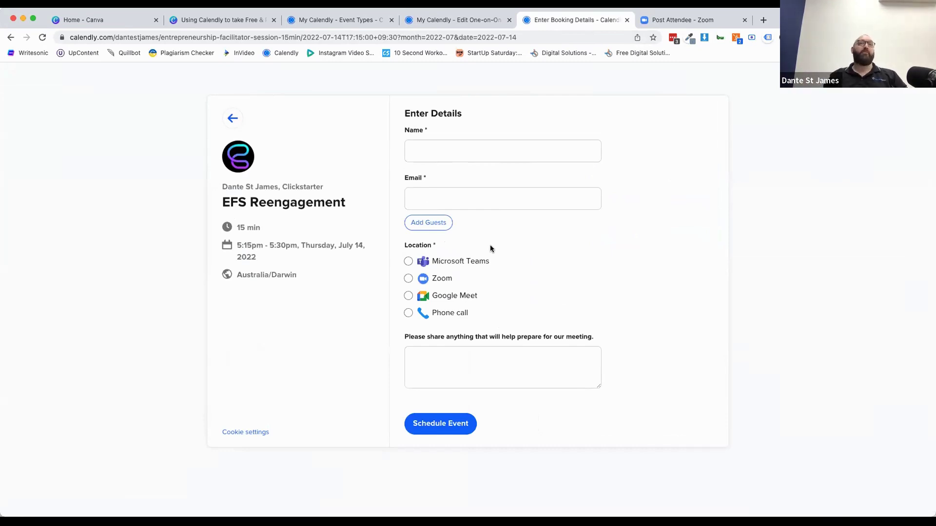
left_click(408, 314)
left_click(470, 331)
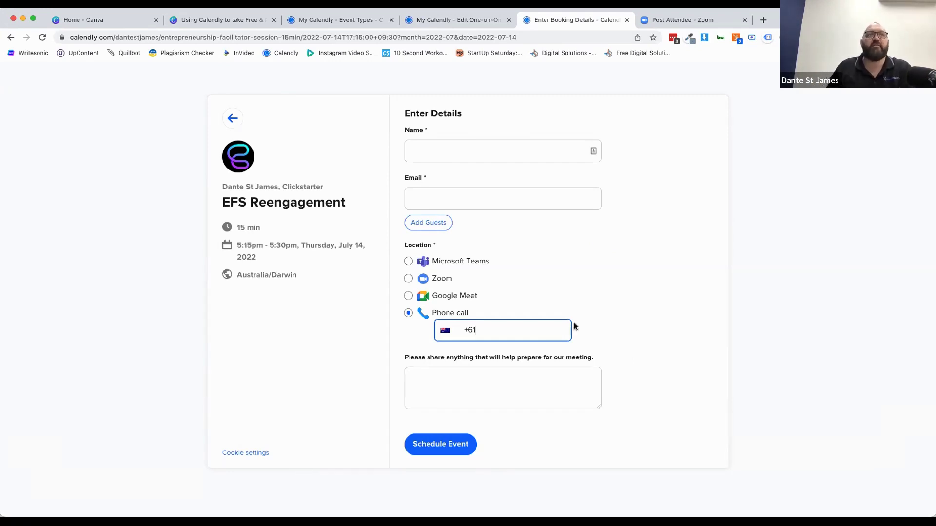
Return to the date selection and check the time slots for July 18, 19 and 22 and the time zone setting
left_click(232, 117)
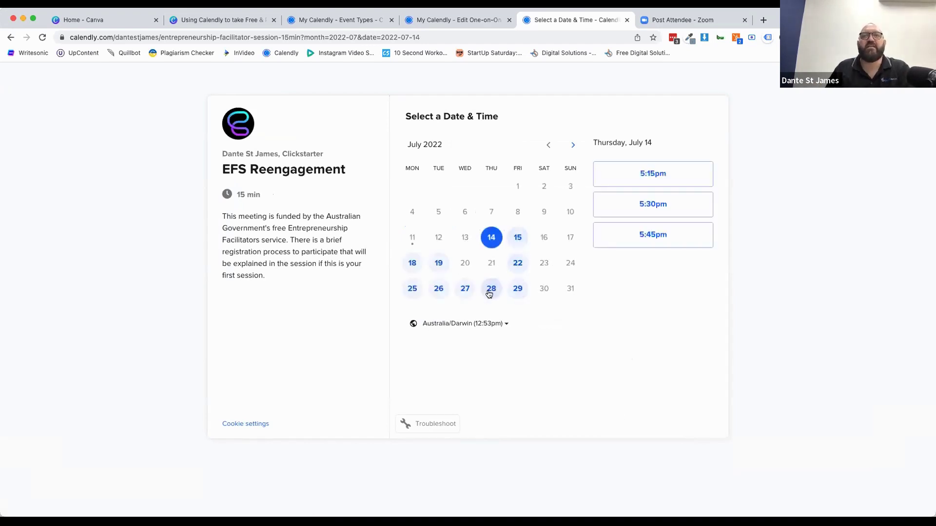
left_click(412, 263)
left_click(434, 266)
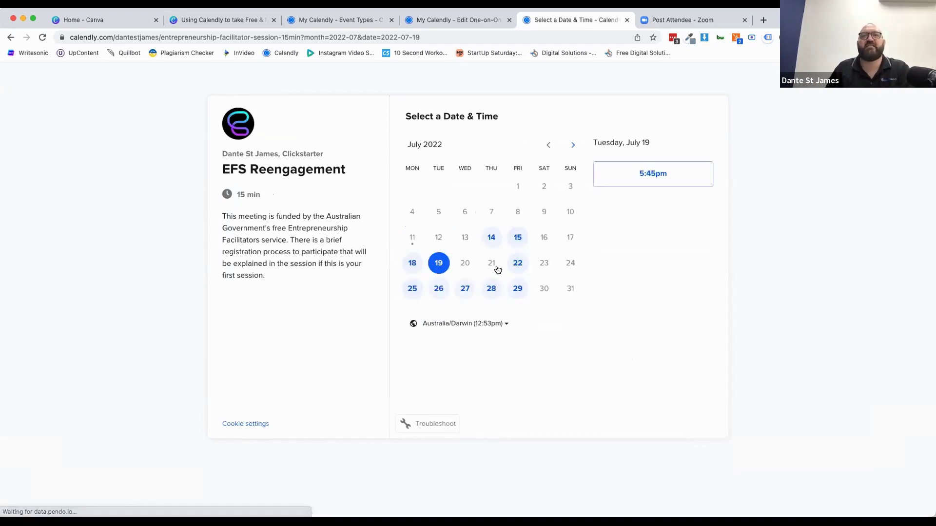
left_click(518, 263)
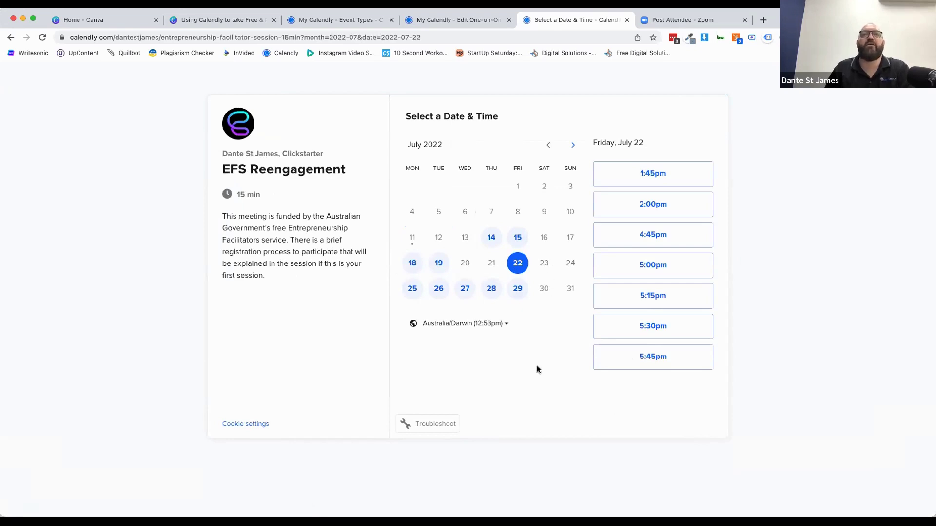
left_click(490, 329)
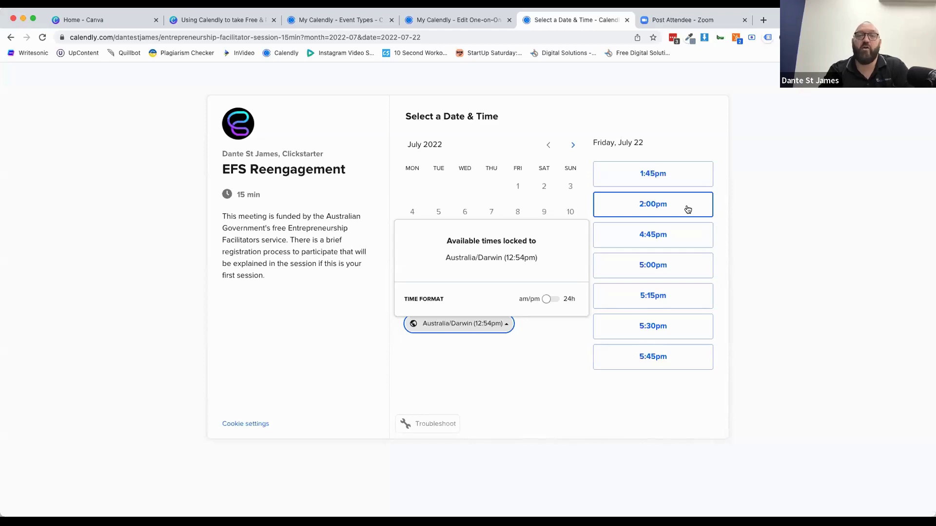
left_click(499, 388)
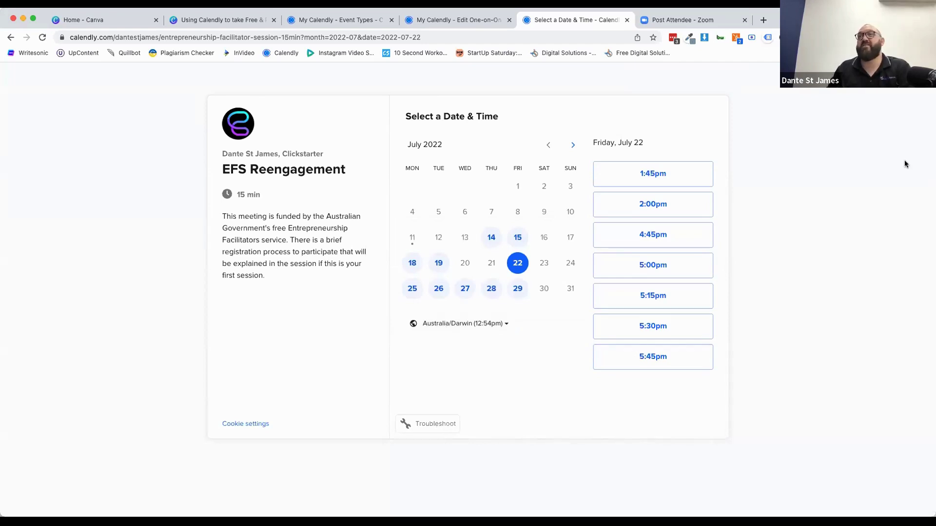
Close the booking page and the Zoom page, and recheck the locations in the "What event is this?" section
left_click(627, 20)
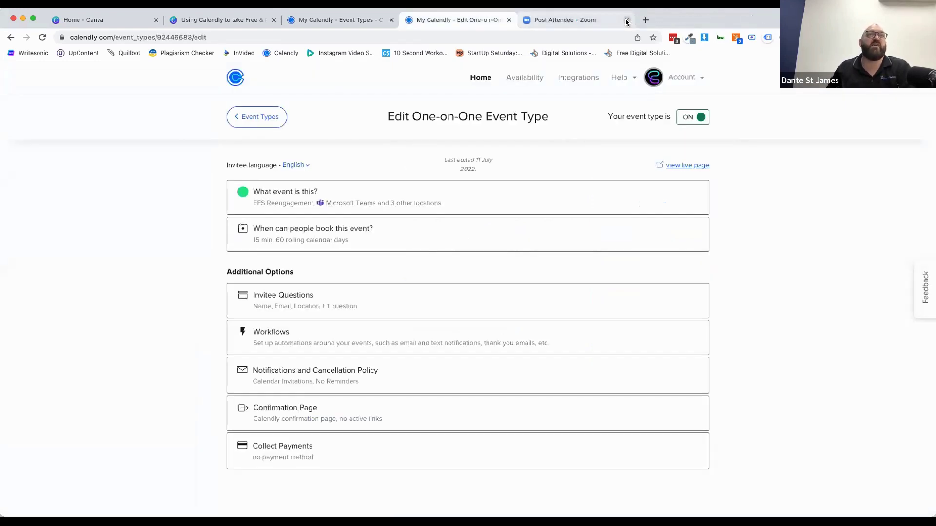
left_click(627, 20)
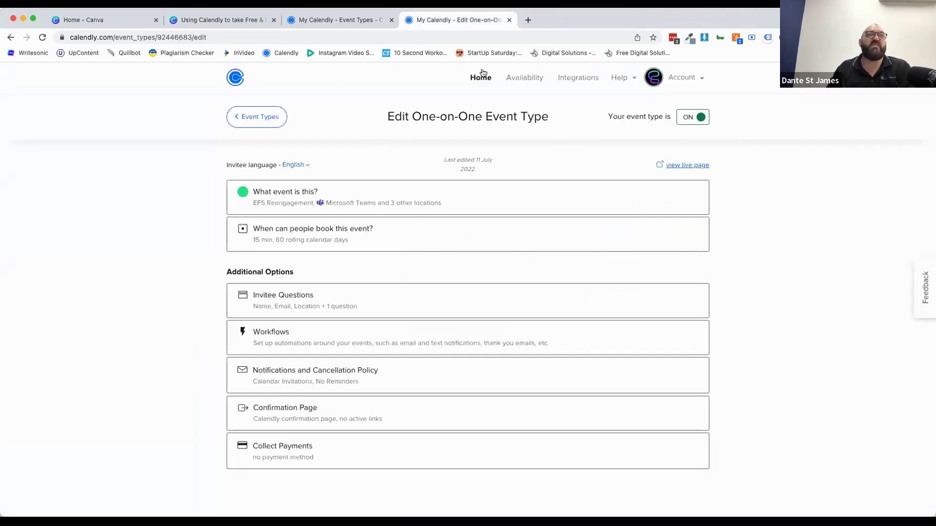
left_click(391, 205)
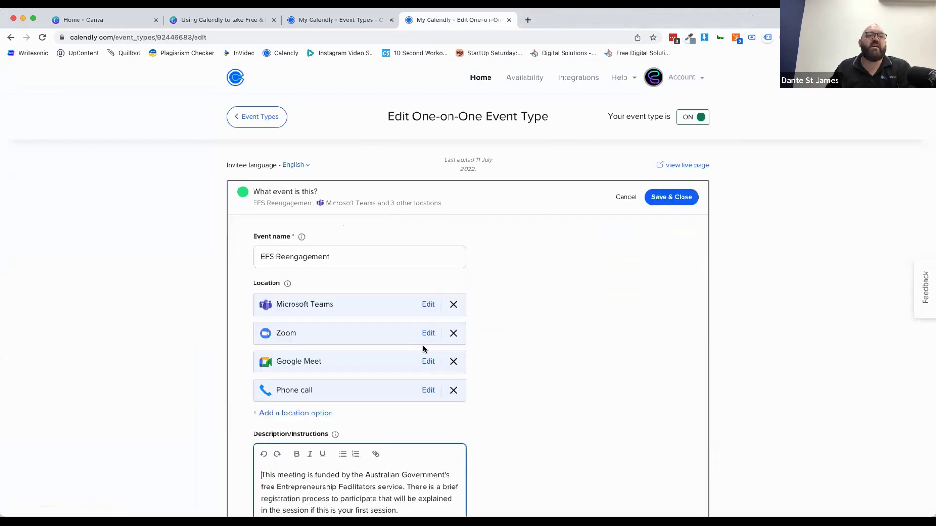
scroll(422, 347, "down", 6)
scroll(422, 347, "up", 6)
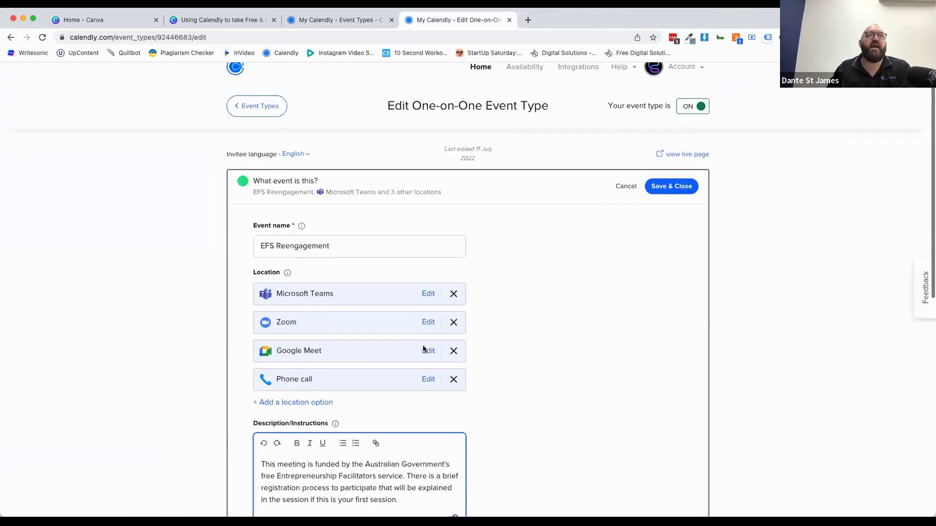
left_click(312, 206)
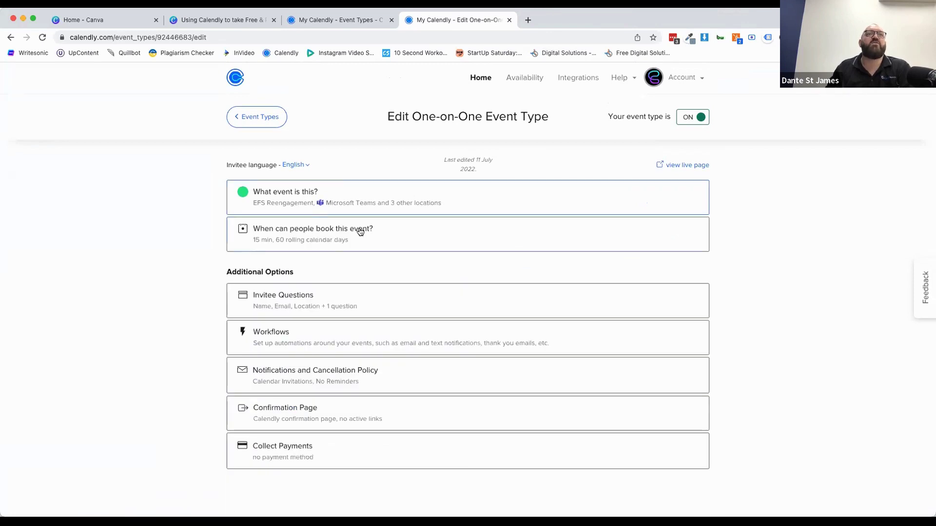
In the "When can people book this event?" section, set the date range to 30 calendar days into the future
left_click(385, 232)
scroll(410, 268, "down", 2)
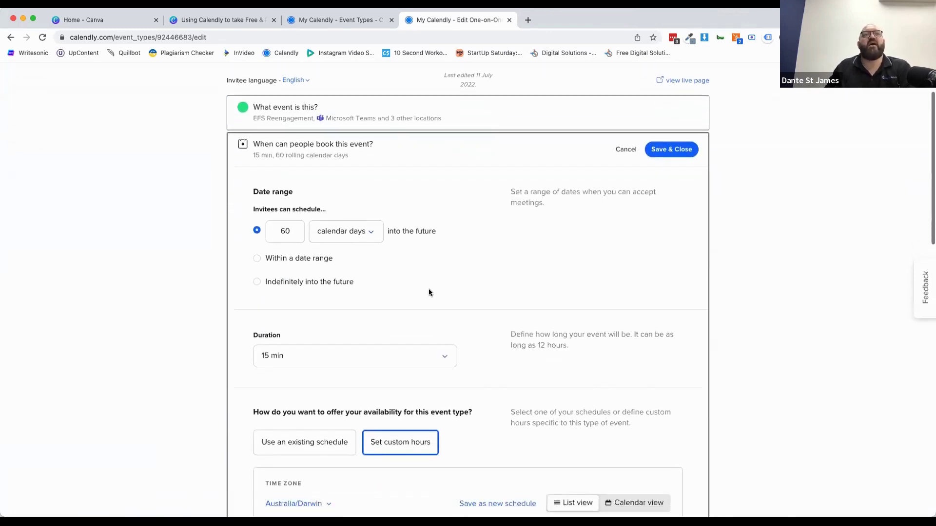
scroll(439, 268, "down", 1)
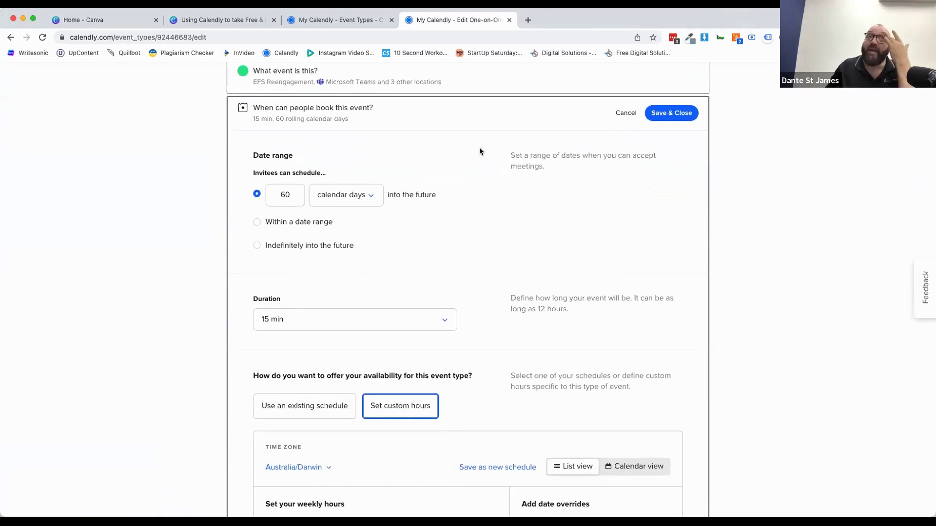
left_click(353, 202)
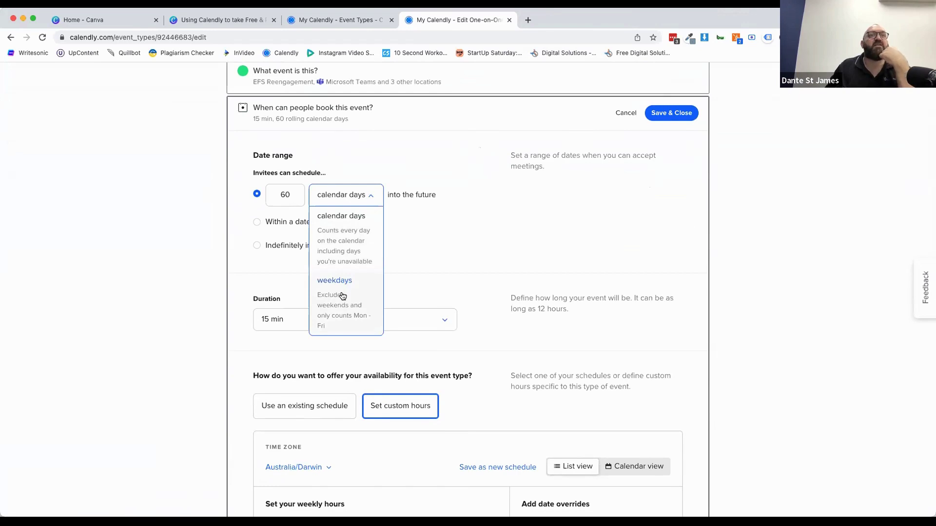
left_click(466, 221)
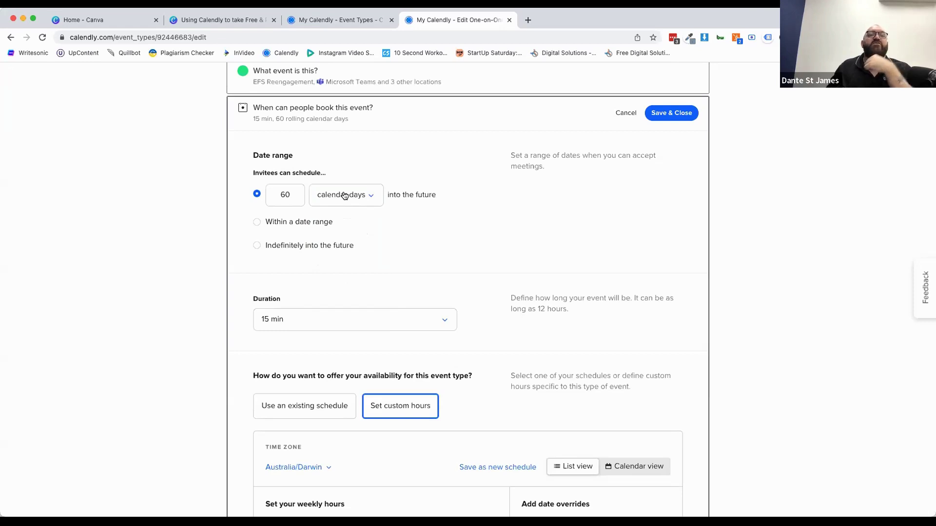
double_click(285, 194)
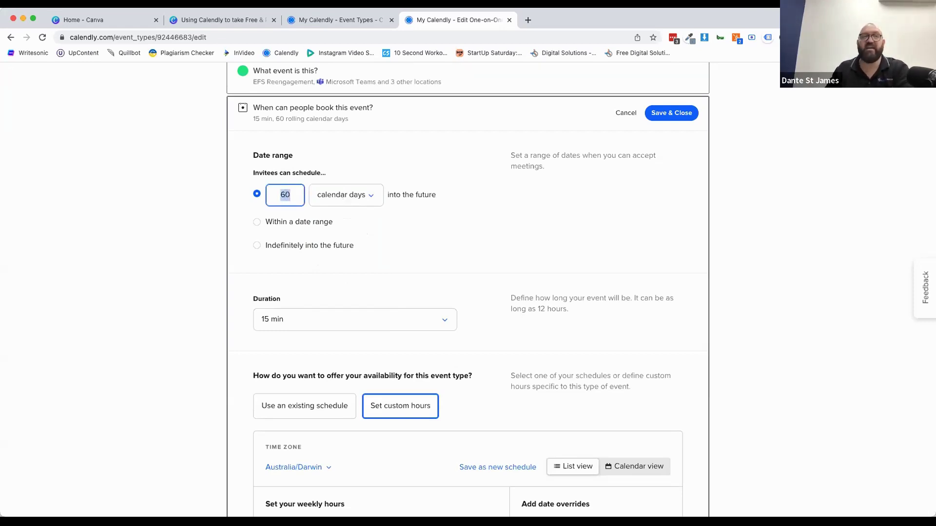
type("30")
left_click(461, 194)
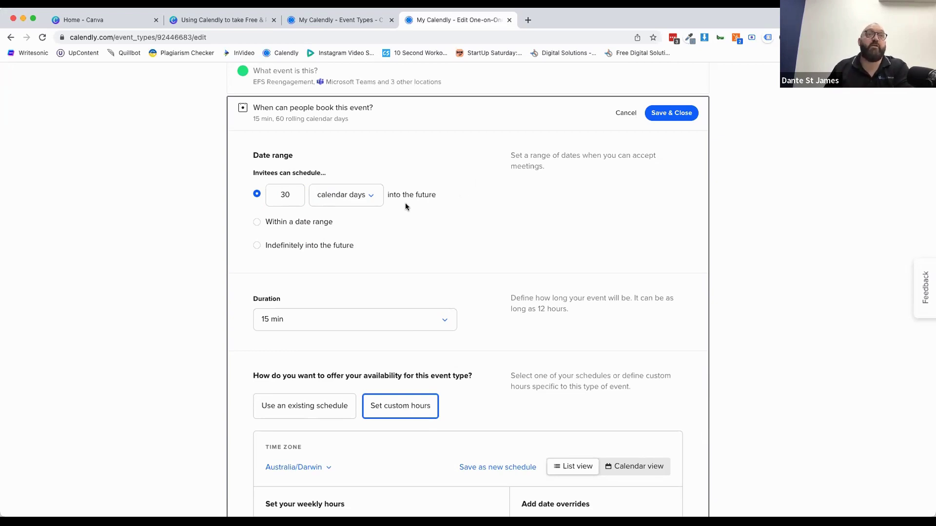
Limit bookings to within a date range and try picking September 30, 2022 as a date
left_click(256, 222)
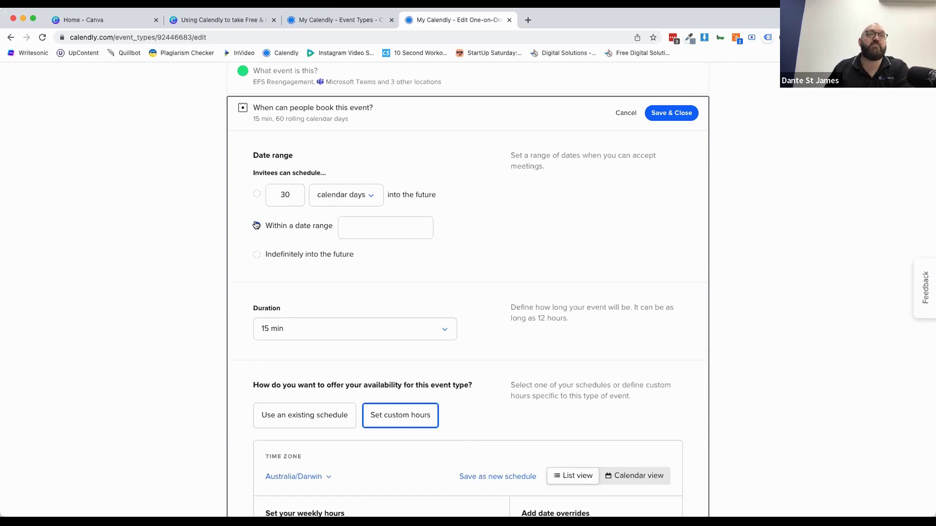
left_click(359, 227)
left_click(409, 264)
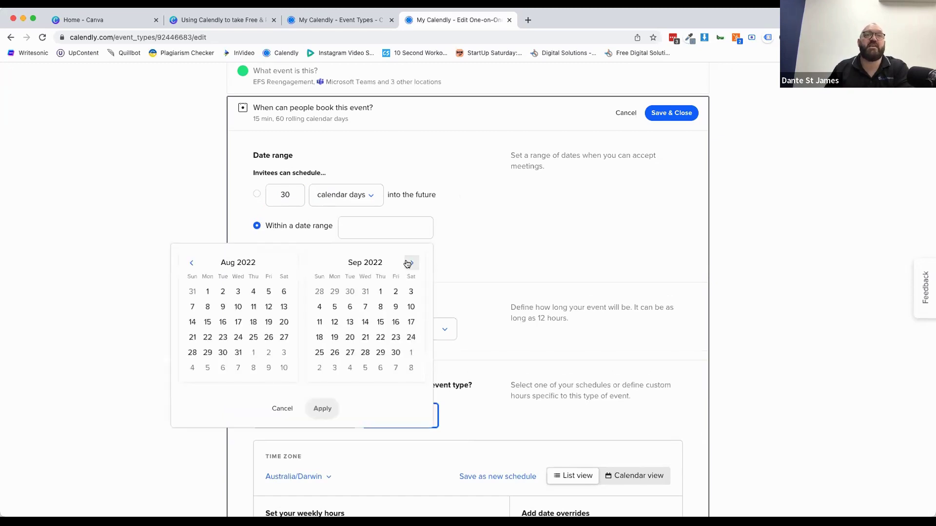
left_click(395, 352)
left_click(477, 238)
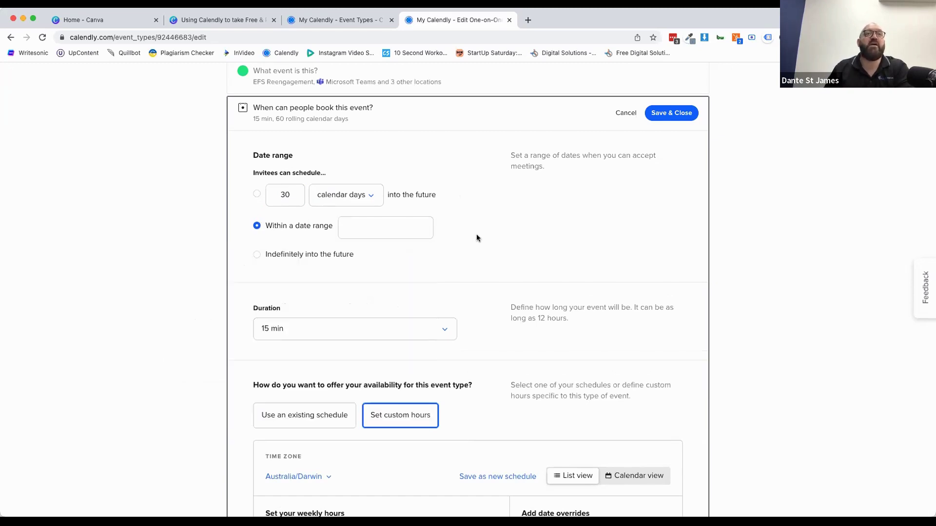
left_click(365, 225)
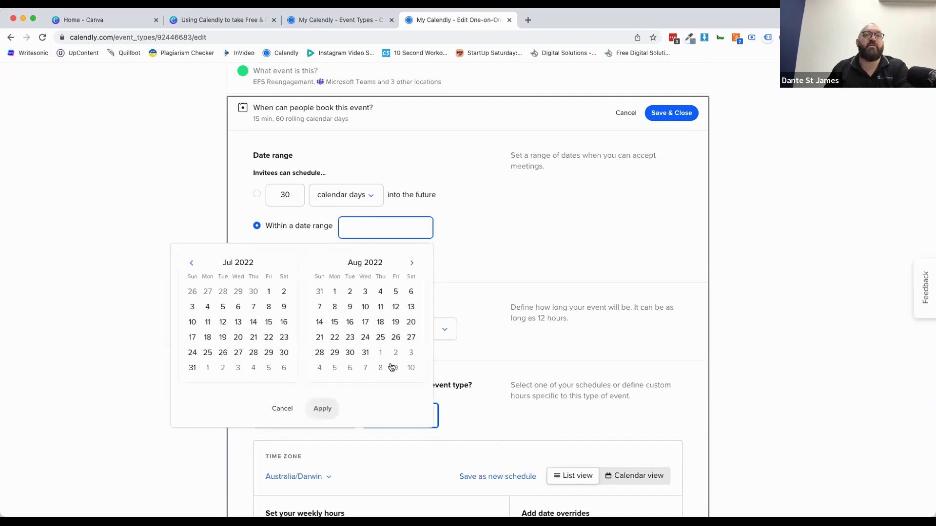
left_click(412, 262)
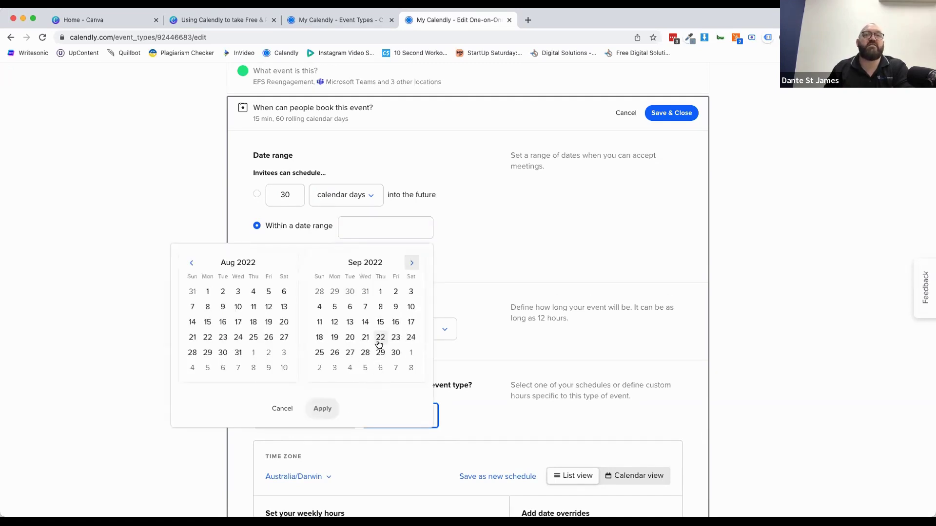
left_click(392, 354)
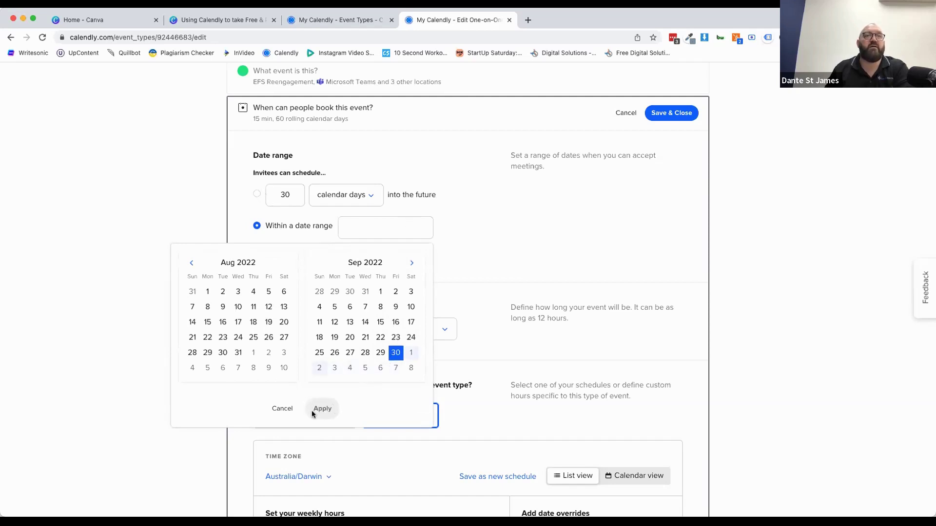
left_click(380, 353)
left_click(393, 353)
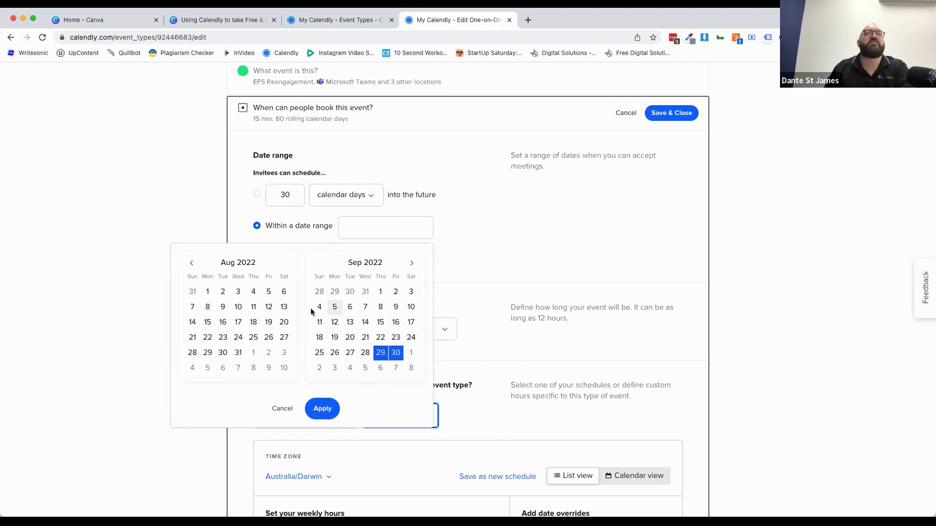
left_click(191, 263)
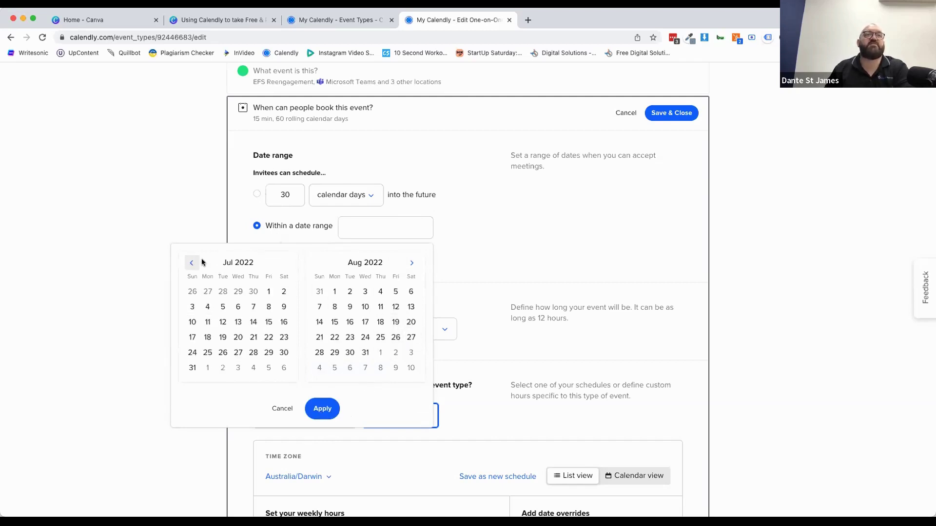
left_click(192, 263)
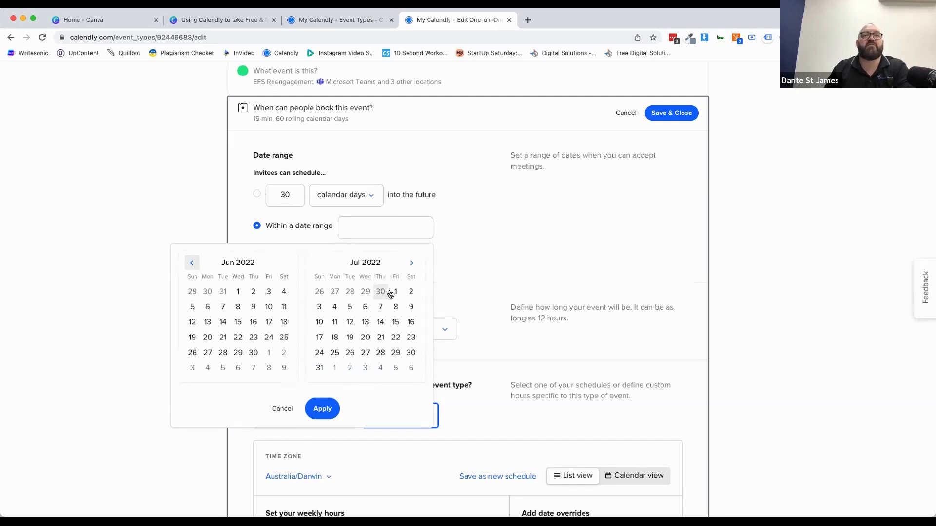
left_click(396, 291)
left_click(394, 292)
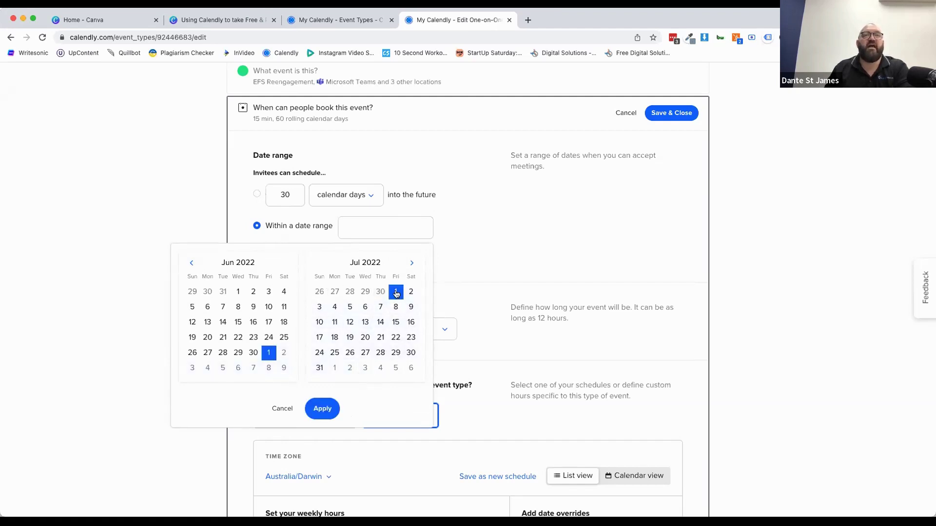
left_click(411, 263)
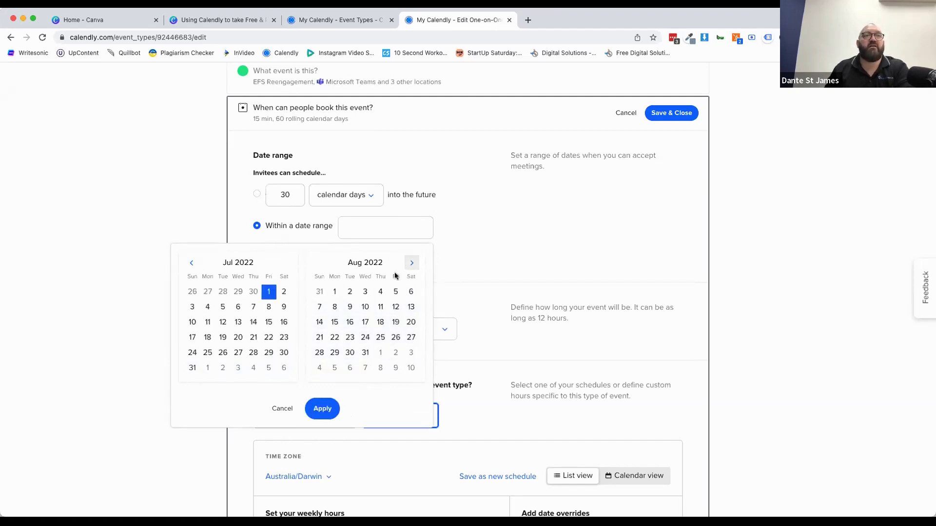
left_click(412, 263)
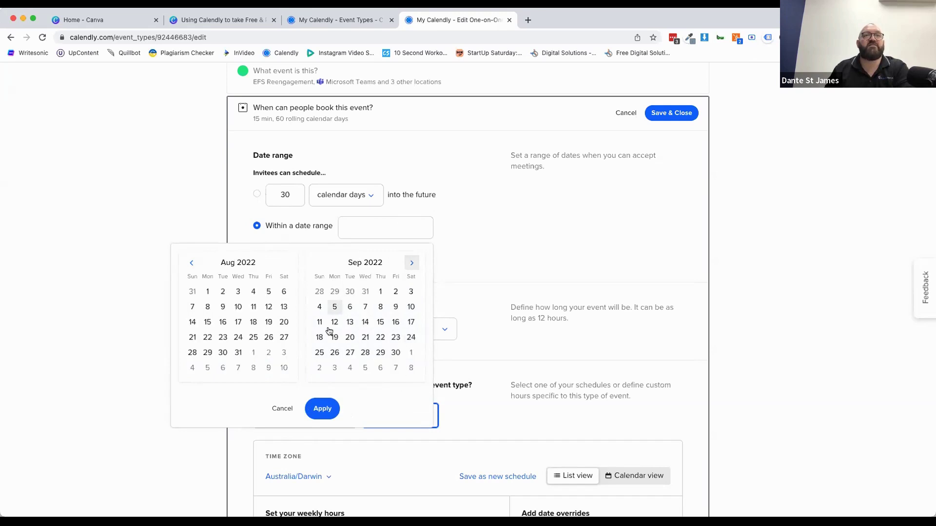
left_click(396, 352)
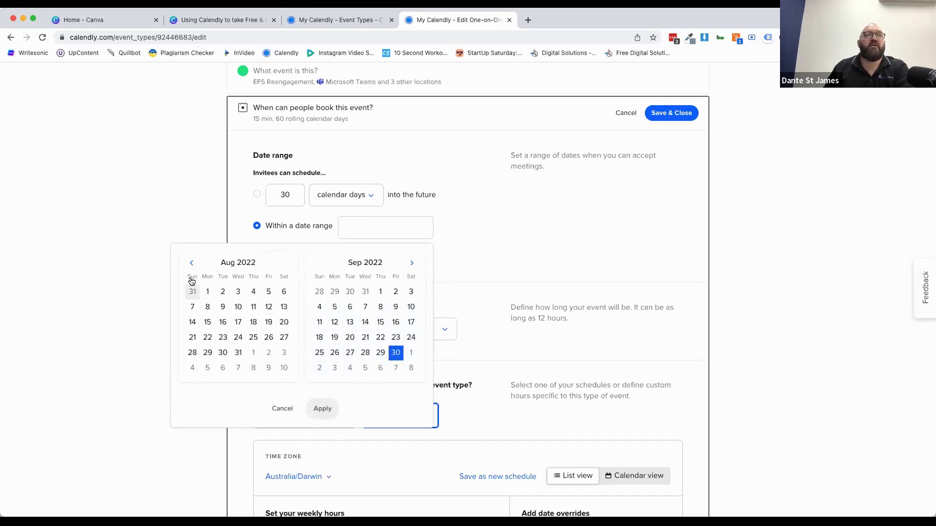
left_click(396, 353)
left_click(281, 409)
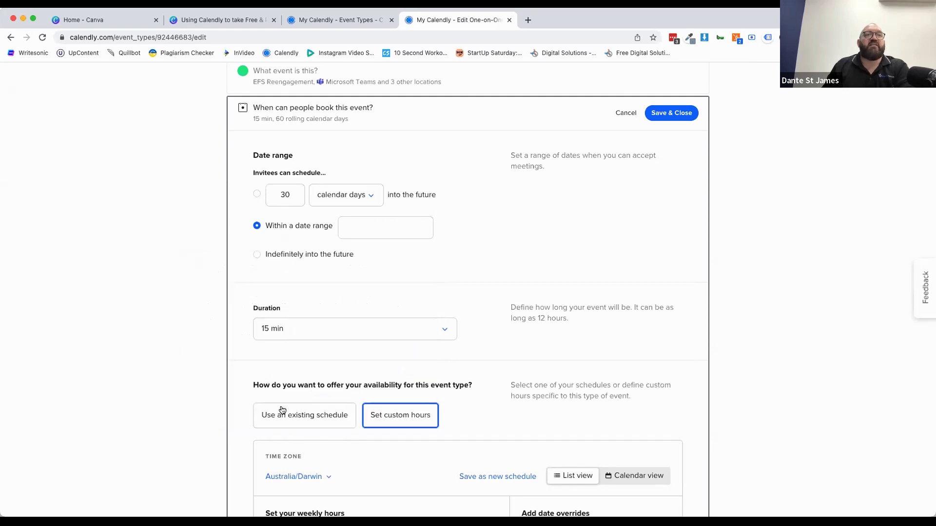
Set the booking date range to July 1 through September 30, 2022 and apply it
left_click(382, 222)
left_click(192, 263)
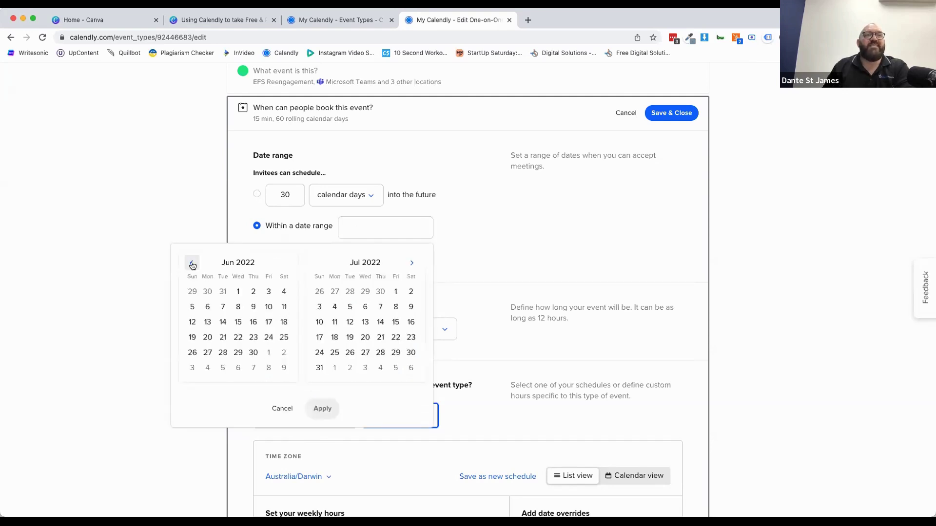
left_click(396, 292)
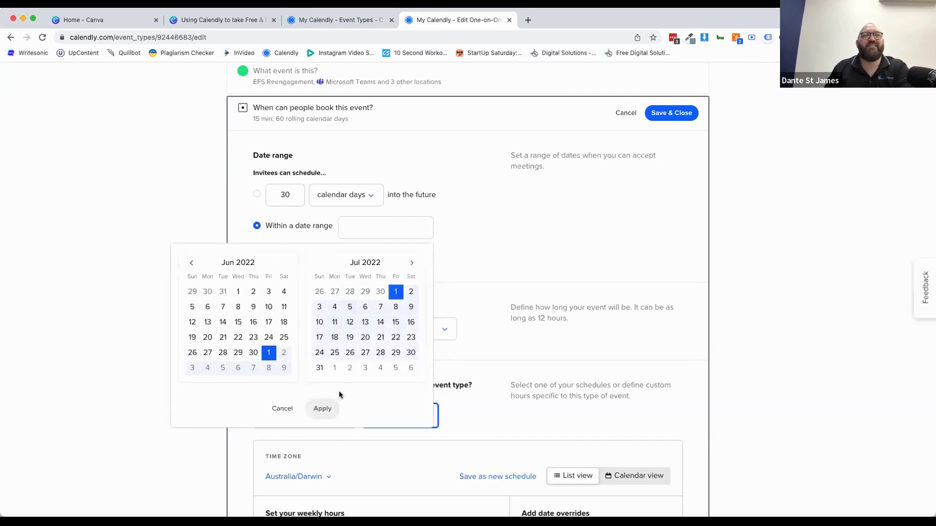
left_click(411, 263)
left_click(411, 262)
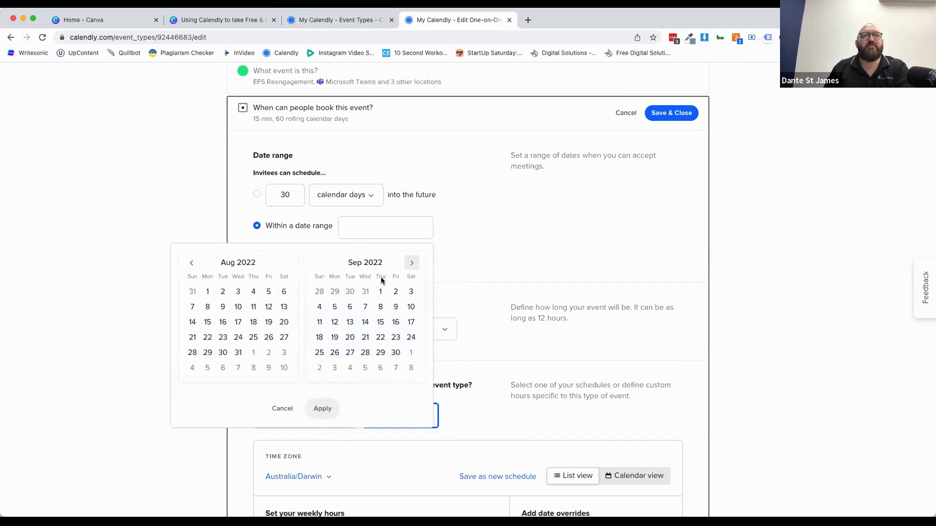
left_click(395, 353)
left_click(322, 408)
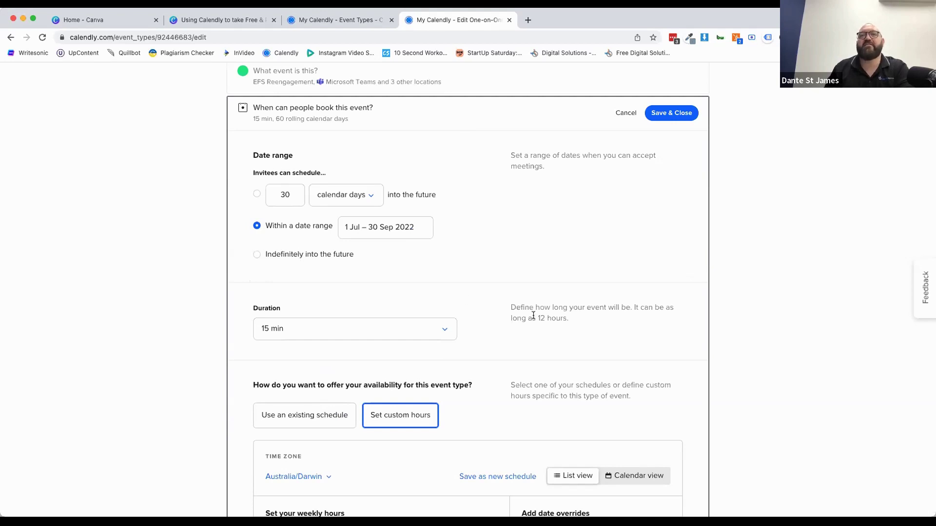
Check the duration options available for the event
scroll(472, 336, "down", 3)
left_click(445, 249)
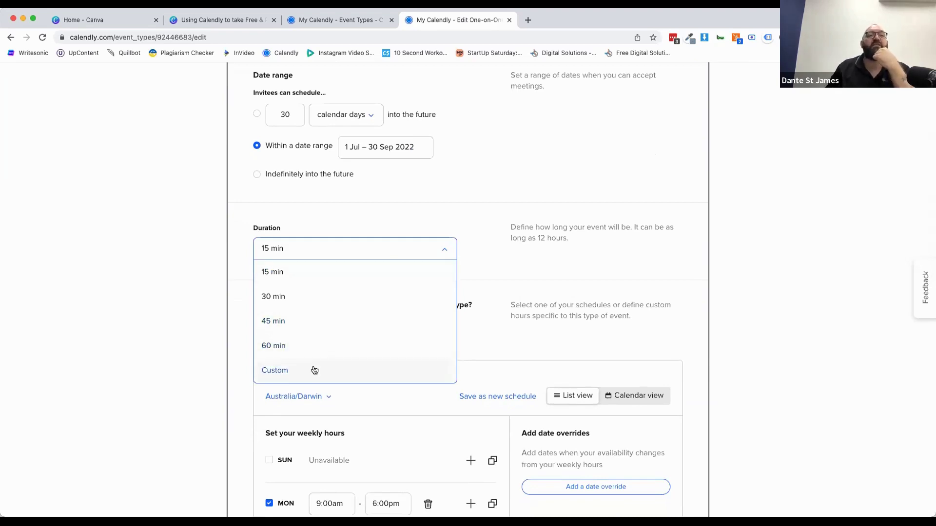
left_click(523, 271)
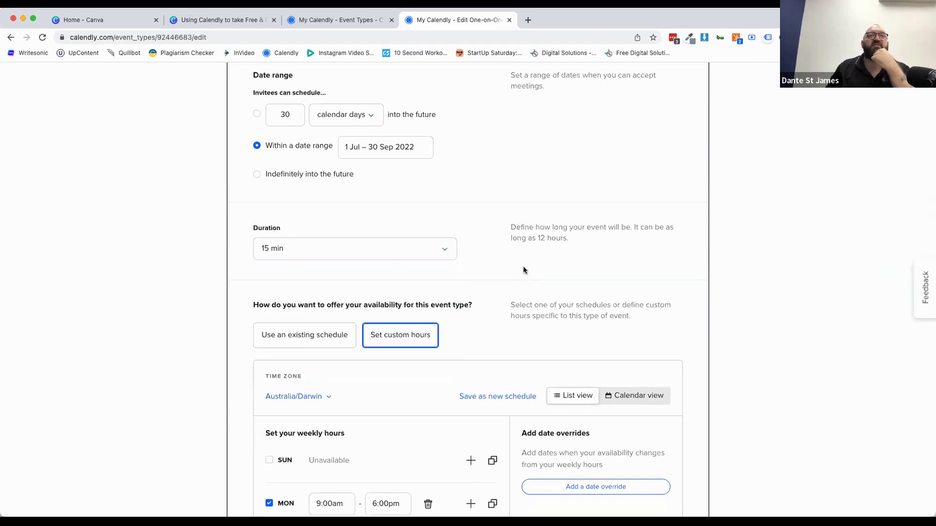
Try custom durations of 20 minutes and 2 hours, and return the event's duration to 15 min
left_click(399, 249)
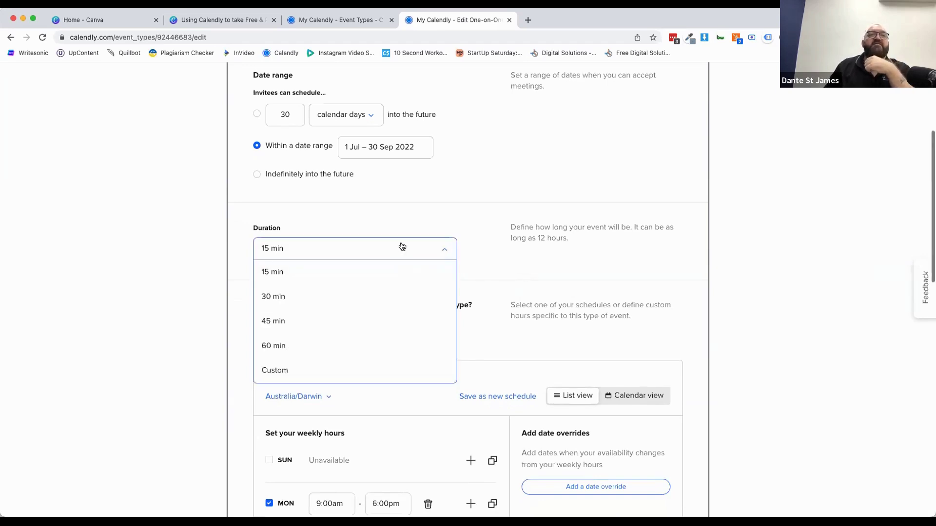
left_click(273, 371)
left_click(298, 274)
type("20")
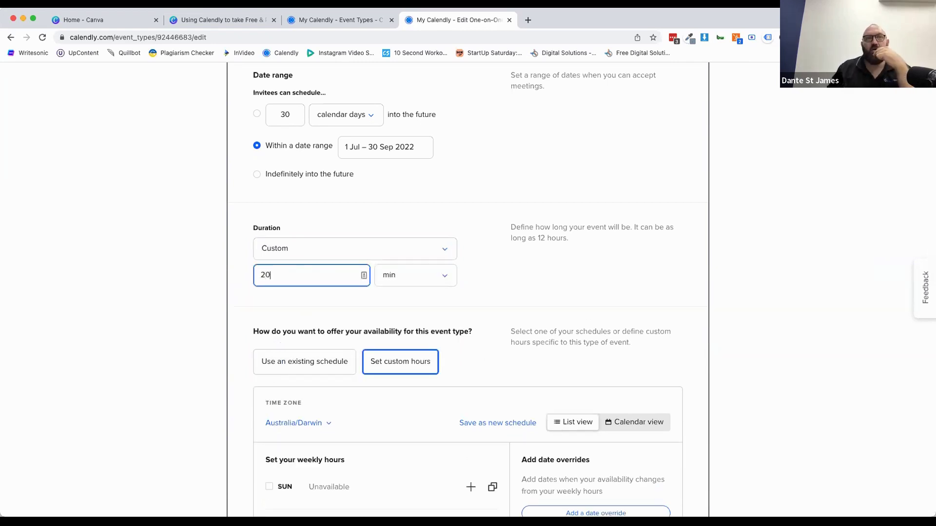
left_click(398, 281)
left_click(389, 322)
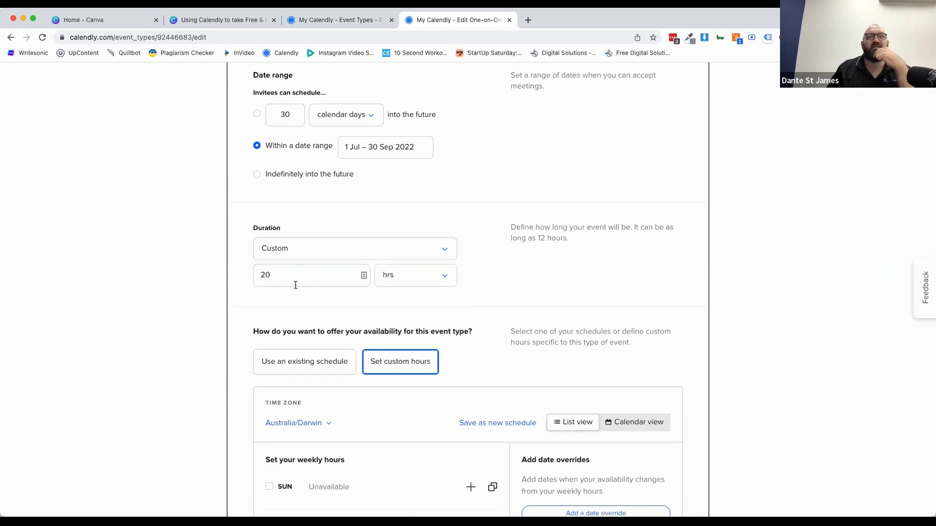
left_click_drag(293, 281, 203, 274)
type("2")
left_click(471, 262)
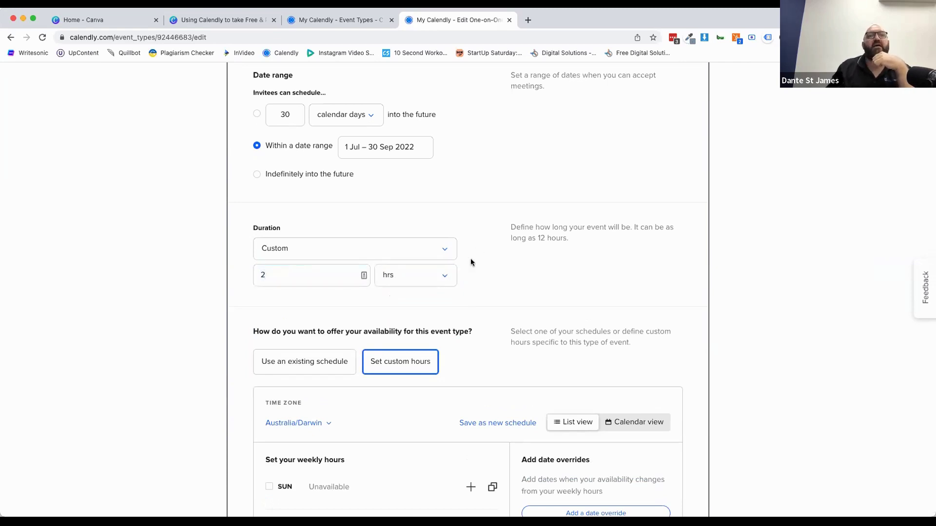
left_click(435, 256)
left_click(293, 276)
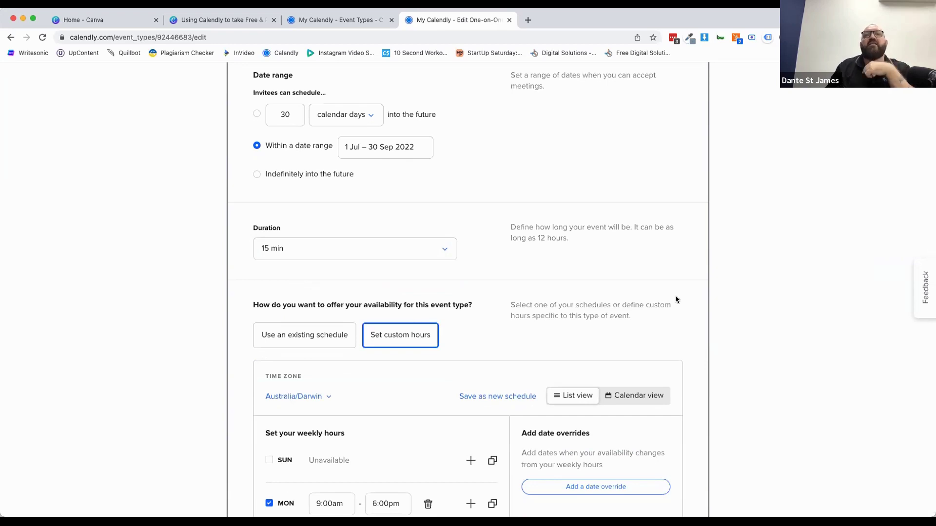
Set Monday's weekly hours to 8:00am through 5:30pm in the custom schedule
scroll(676, 299, "down", 5)
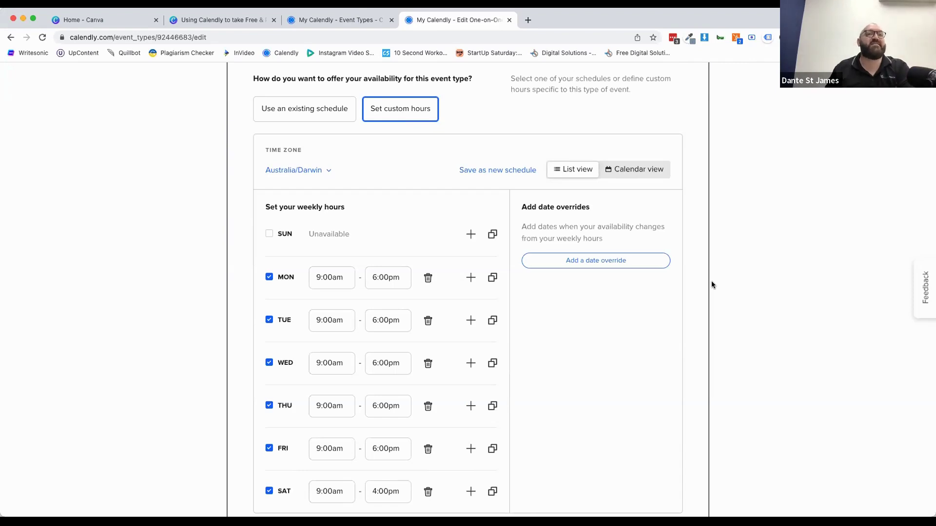
left_click(332, 275)
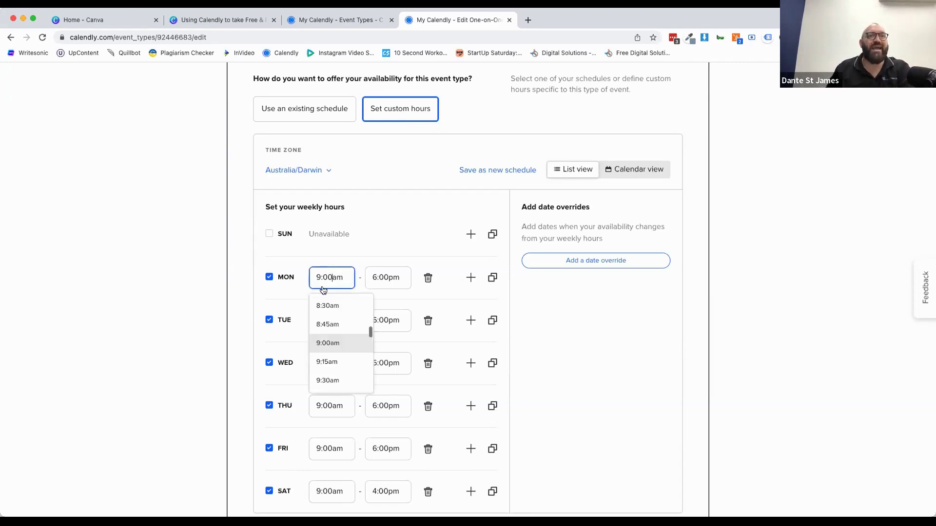
scroll(331, 302, "up", 2)
left_click(335, 307)
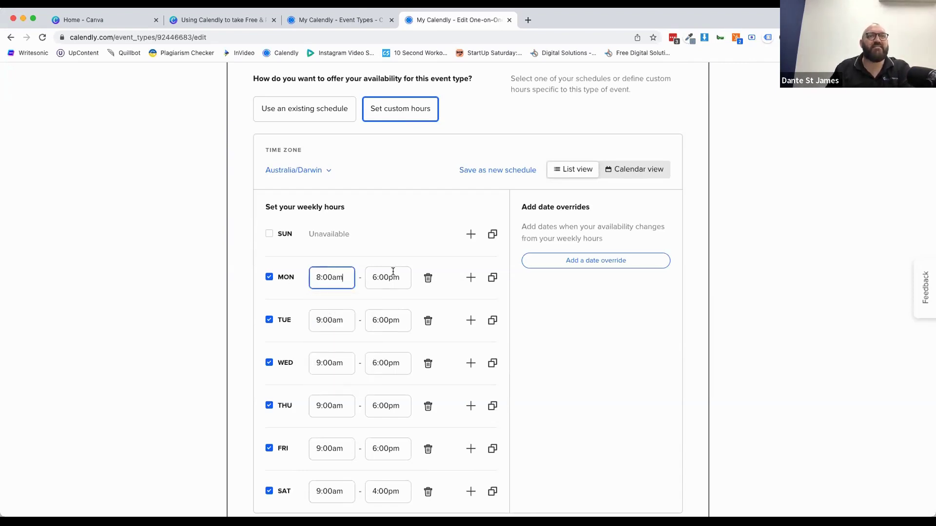
left_click(392, 273)
left_click(386, 308)
Set Tuesday's start time to 8:00am
left_click(316, 318)
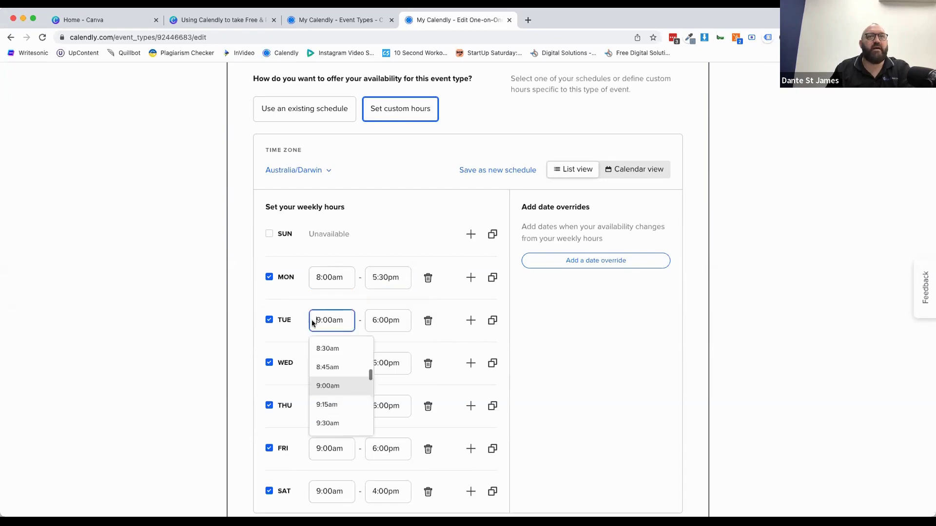
scroll(330, 348, "up", 2)
left_click(329, 348)
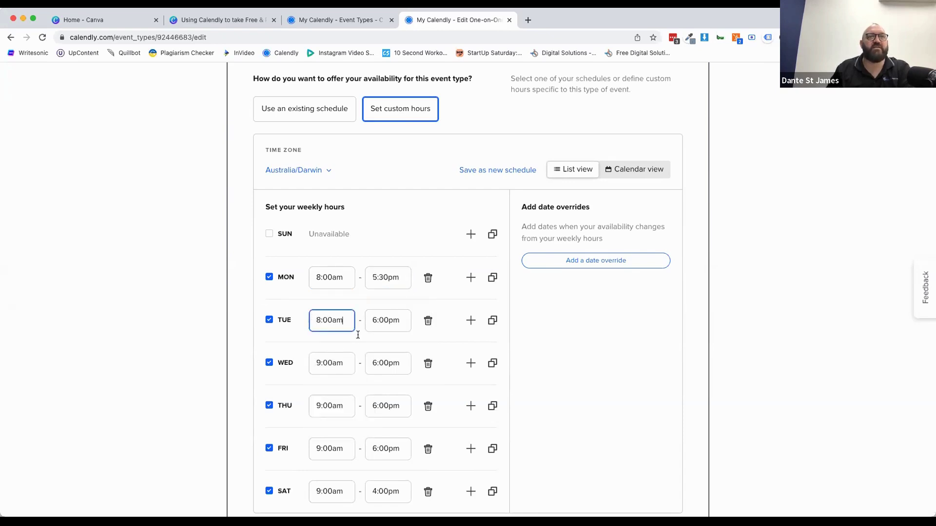
Copy Monday's end time and make Saturday unavailable in the weekly hours
left_click(384, 277)
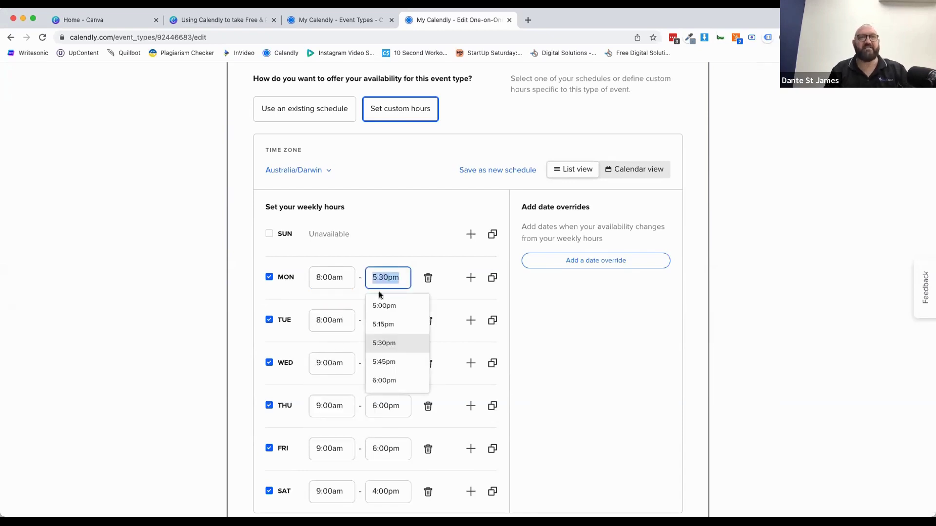
scroll(391, 462, "down", 3)
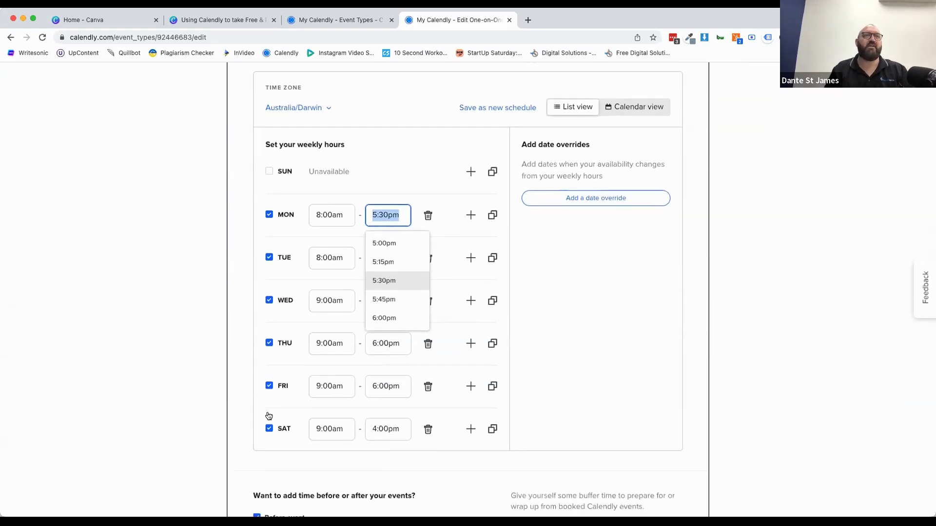
left_click(269, 429)
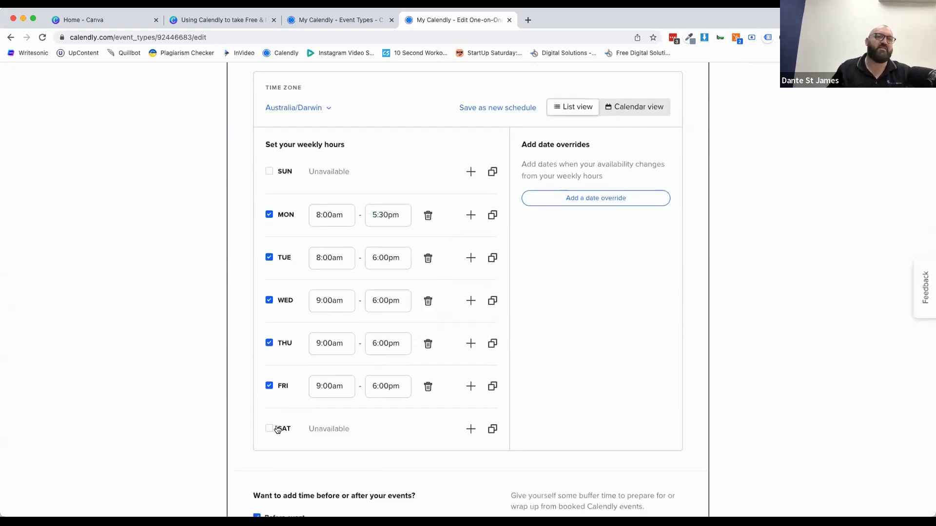
Set the end time of Friday, Thursday, Wednesday and Tuesday to 5:30pm in the weekly hours
left_click(384, 382)
type("5:30pm")
left_click(383, 344)
type("5:30pm")
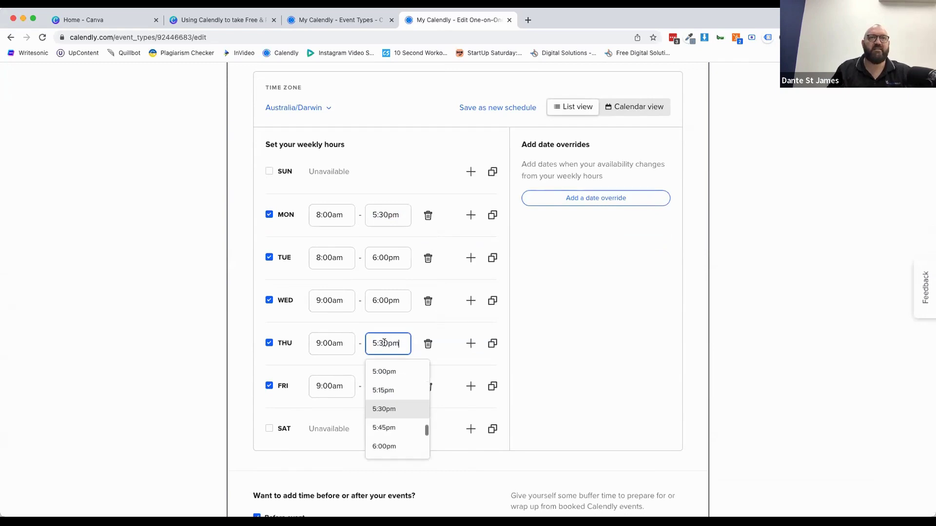
left_click(383, 303)
type("5:30pm")
left_click(383, 259)
type("5:30pm")
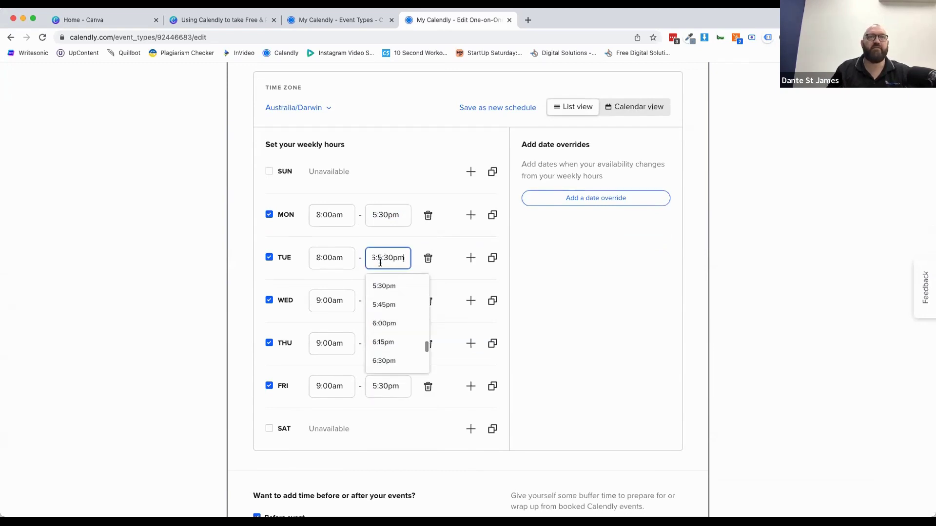
Set the start time of Friday, Thursday and Wednesday to 8:00am in the weekly hours
left_click(325, 259)
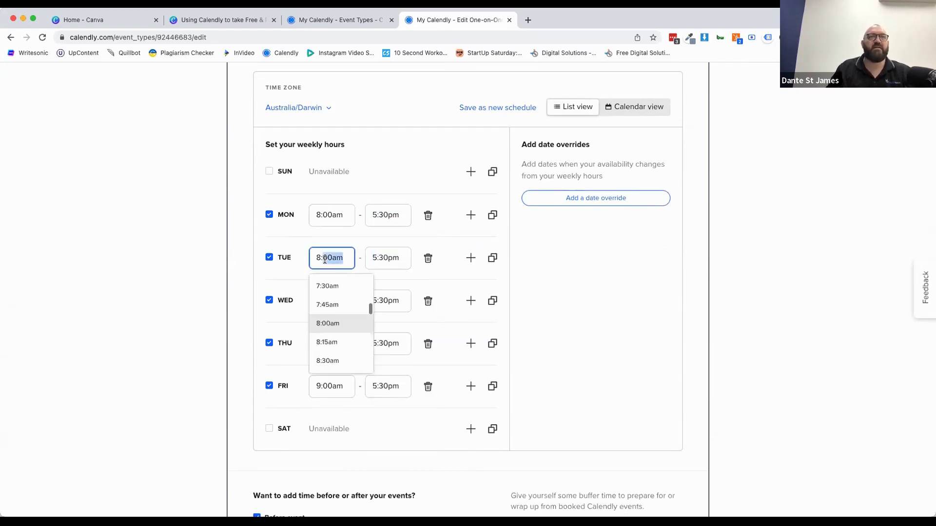
left_click(326, 388)
type("8:00am")
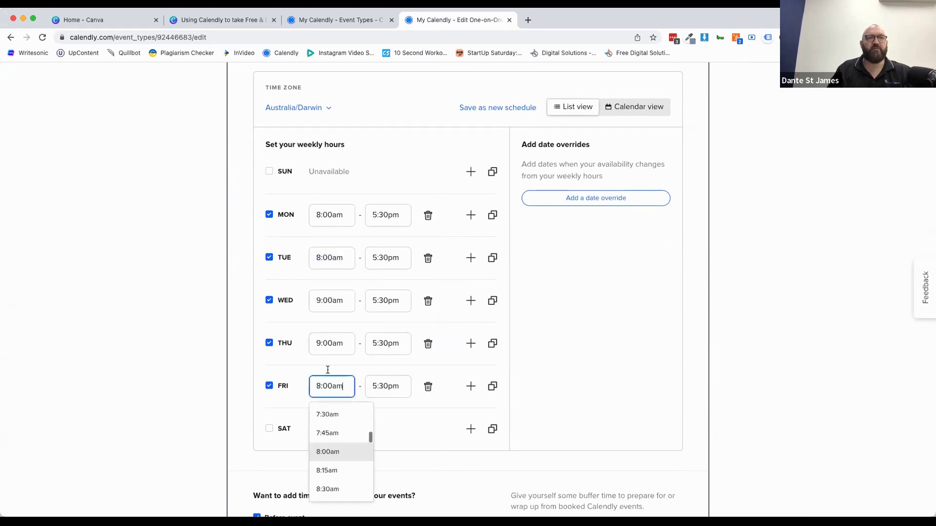
left_click(328, 341)
type("8:00am")
left_click(326, 299)
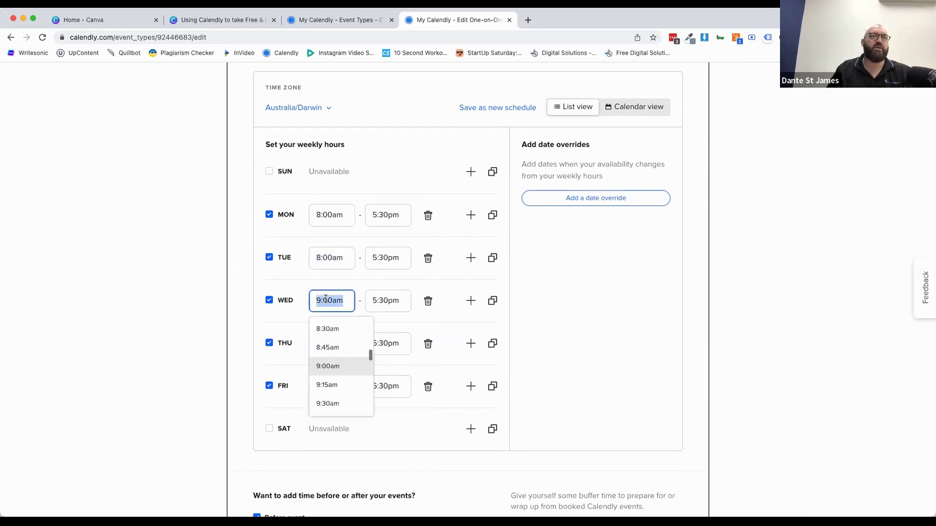
type("8:00am")
left_click(590, 263)
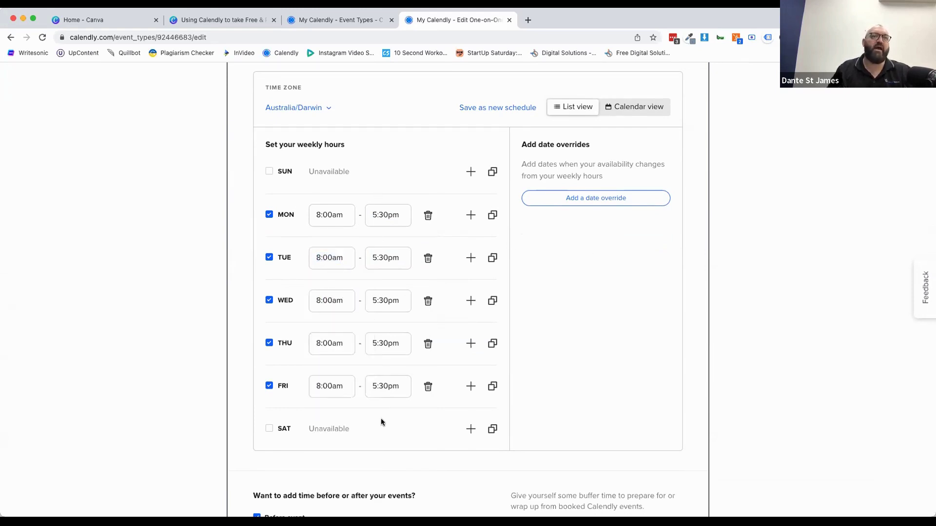
Add a date override that makes 1 August 2022 unavailable
left_click(591, 199)
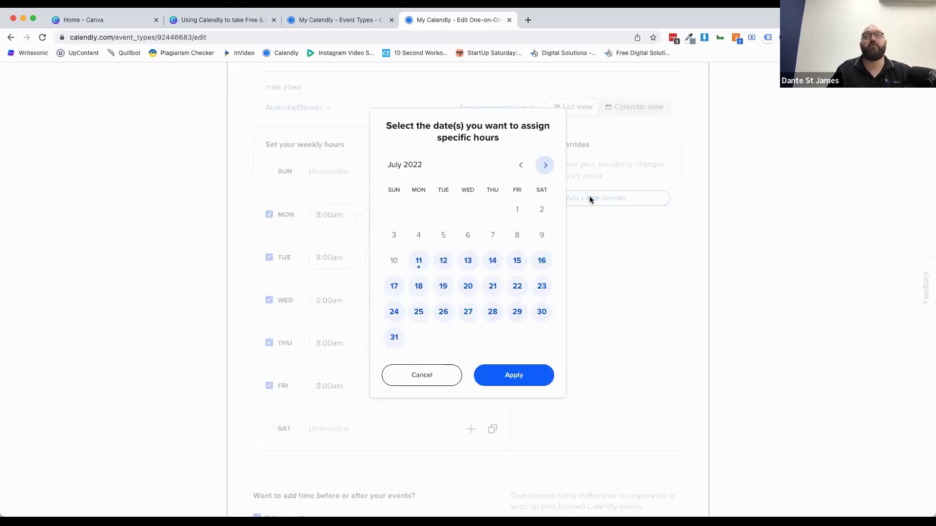
left_click(546, 167)
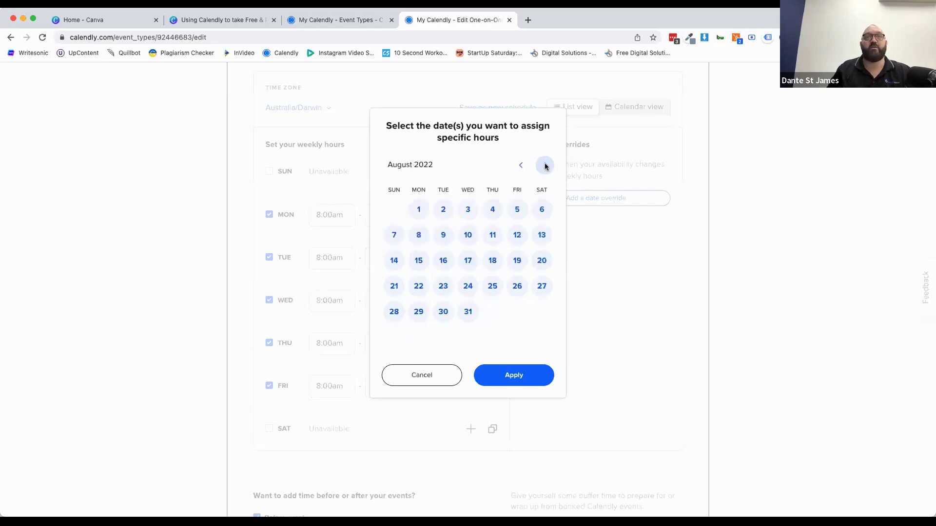
left_click(419, 207)
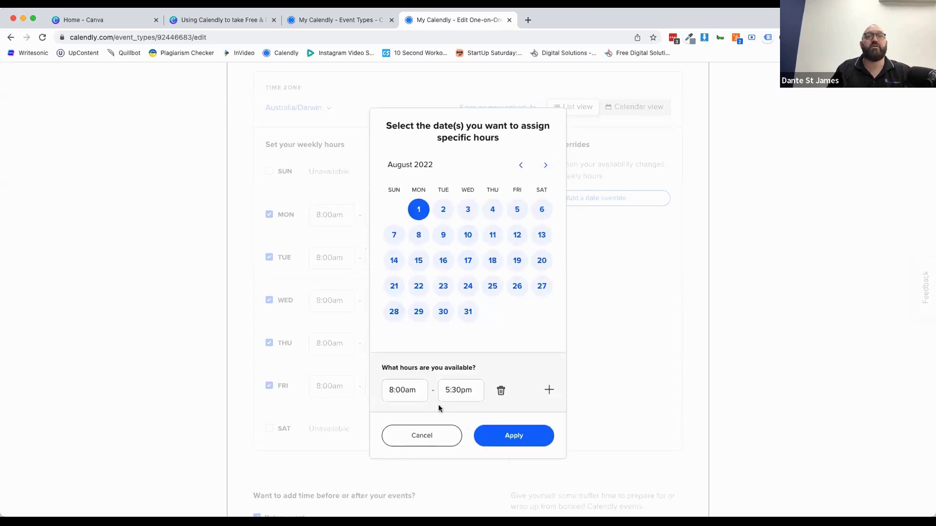
left_click(500, 389)
left_click(528, 435)
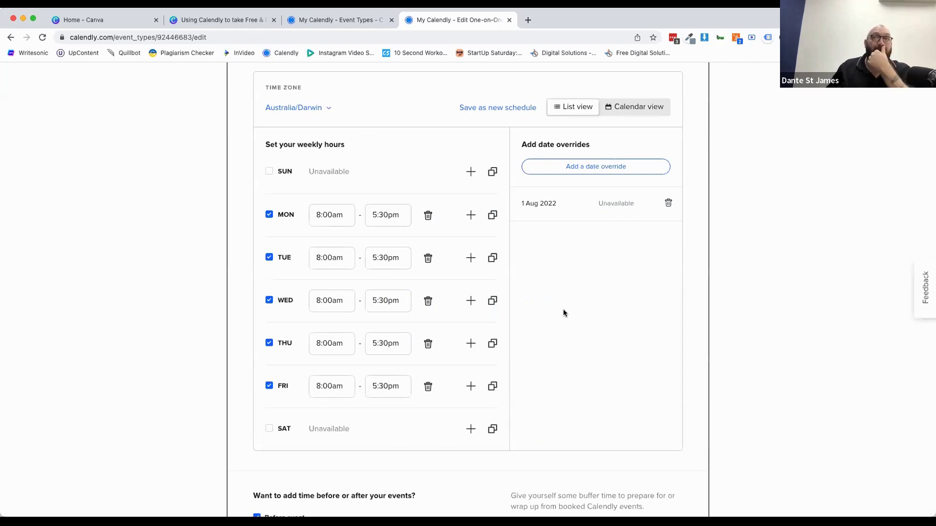
Try a date override for 25 and 26 December 2022 with hours 9:00am to 5:00pm, and delete that override
scroll(563, 313, "down", 2)
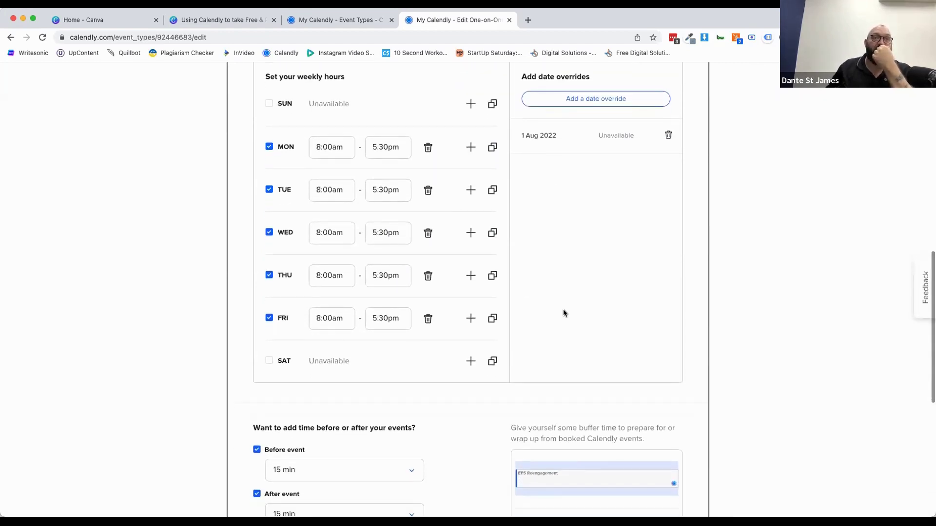
scroll(563, 310, "up", 1)
left_click(573, 149)
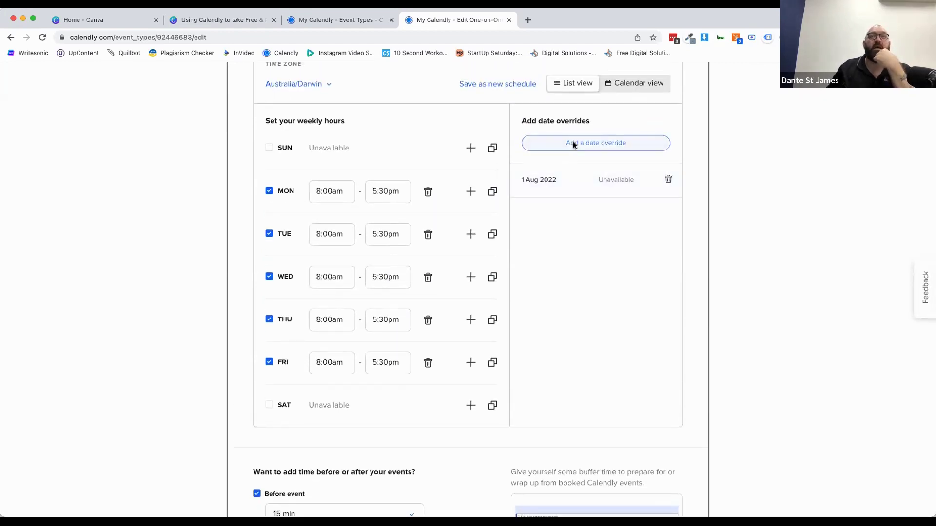
left_click(545, 166)
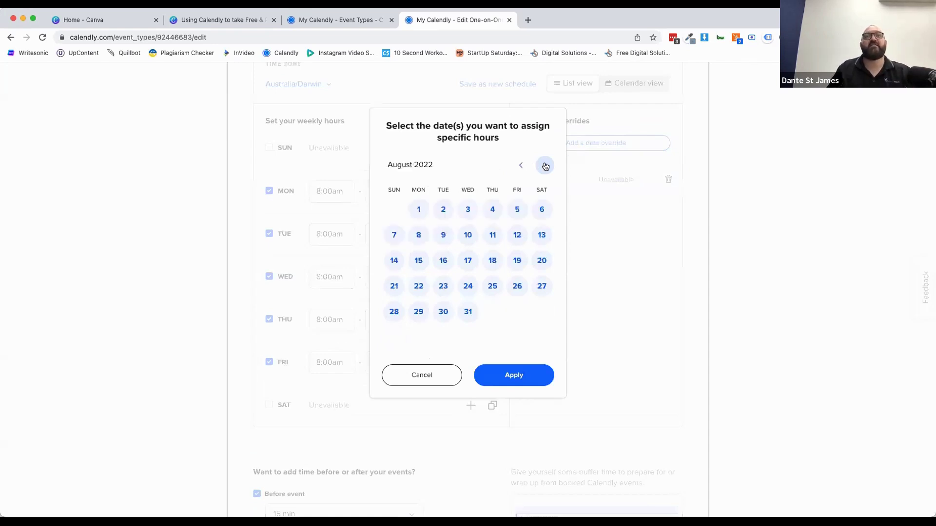
left_click(545, 166)
left_click(545, 166)
left_click(545, 166)
left_click(545, 166)
left_click(546, 166)
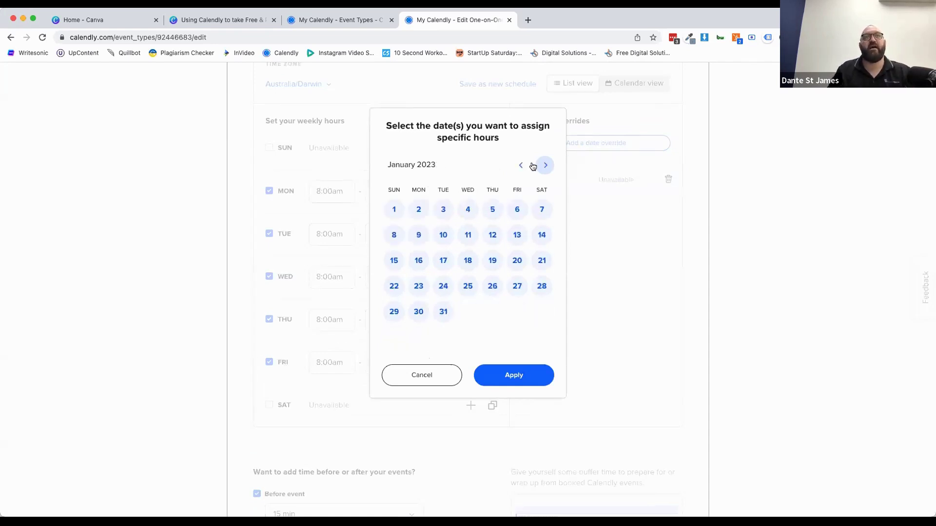
left_click(520, 166)
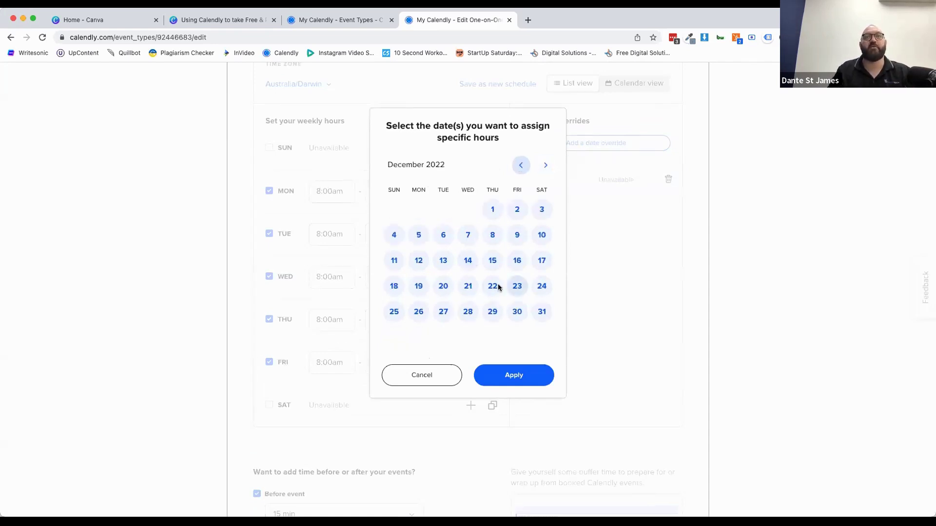
left_click(394, 312)
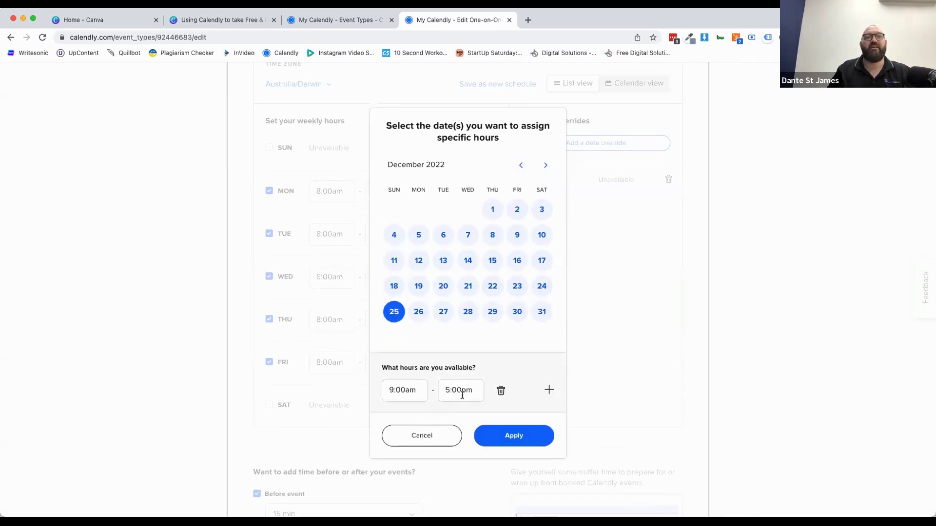
left_click(419, 315)
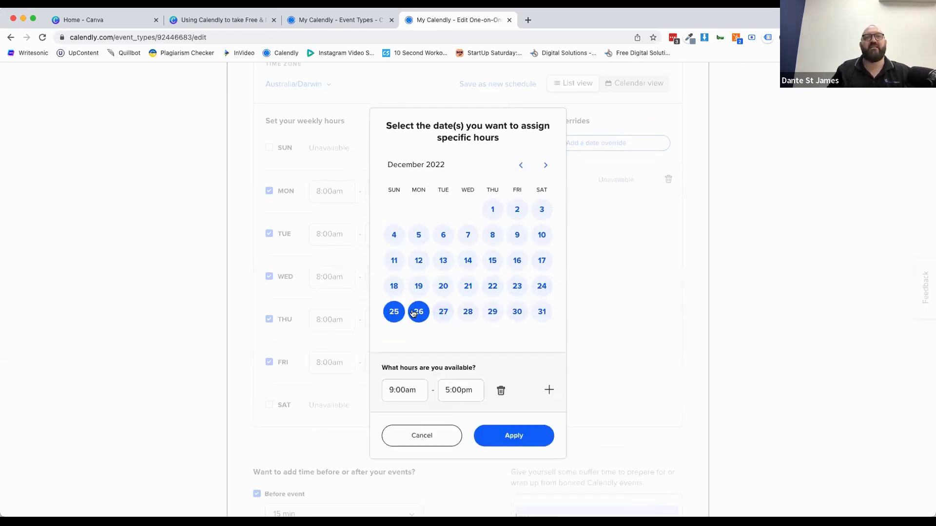
left_click(540, 312)
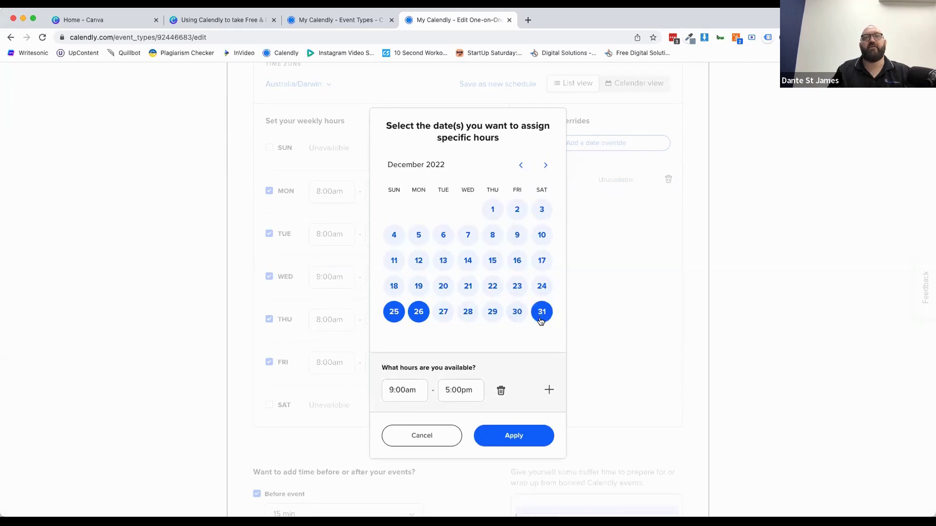
left_click(540, 313)
left_click(514, 436)
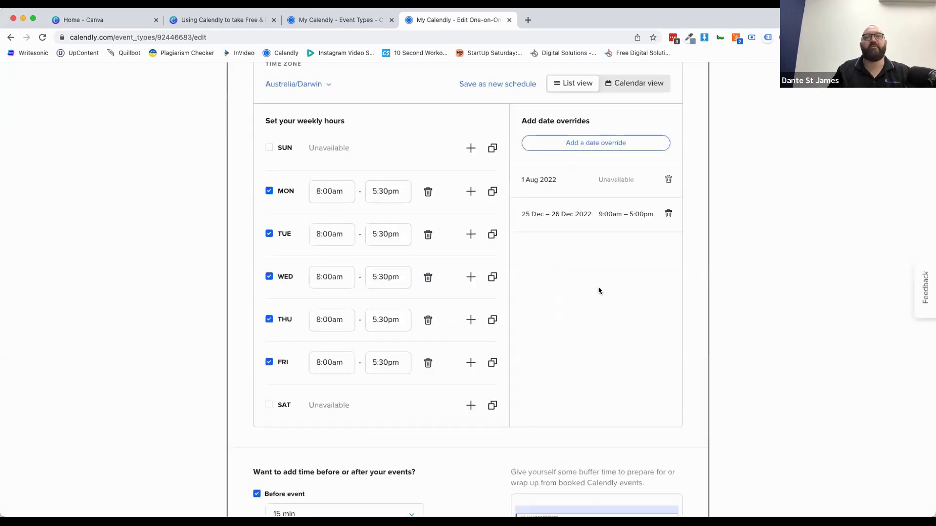
left_click(668, 214)
Add a date override that makes 25 and 26 December 2022 unavailable
left_click(596, 143)
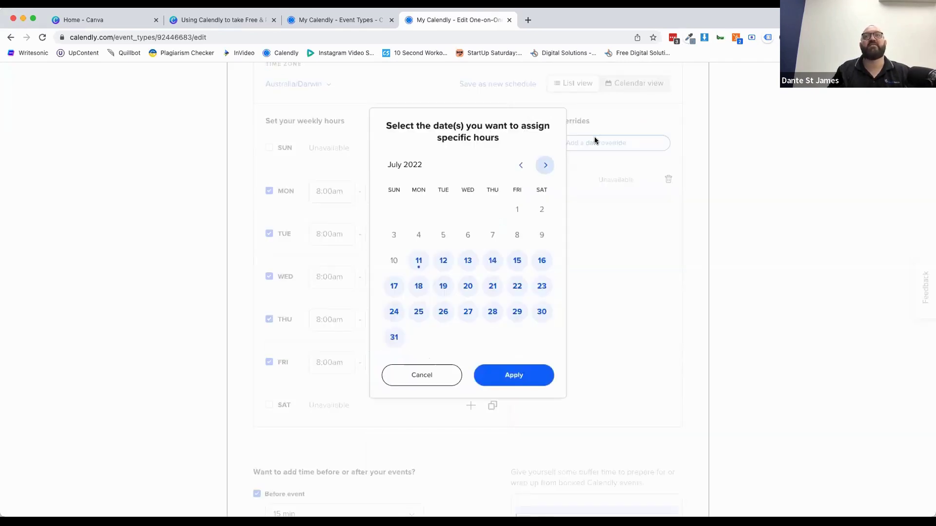
left_click(542, 168)
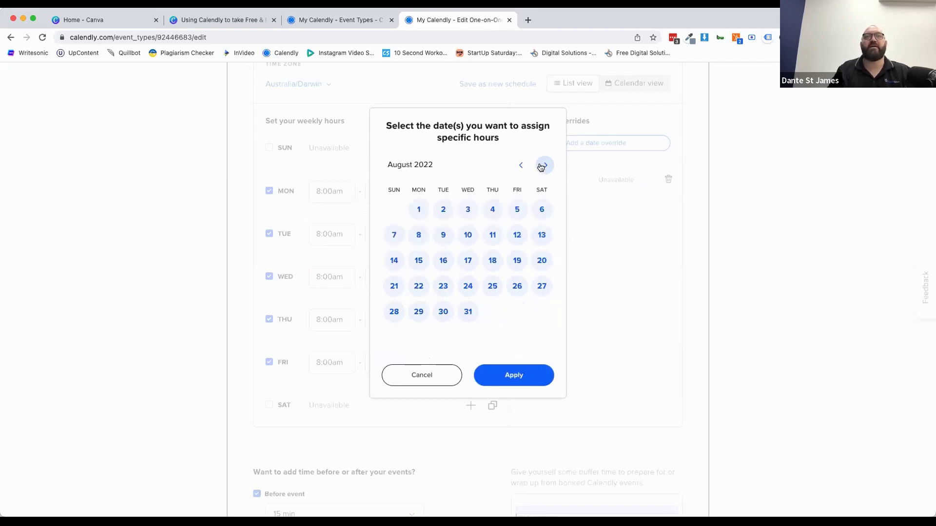
left_click(542, 168)
left_click(542, 167)
left_click(542, 167)
left_click(542, 167)
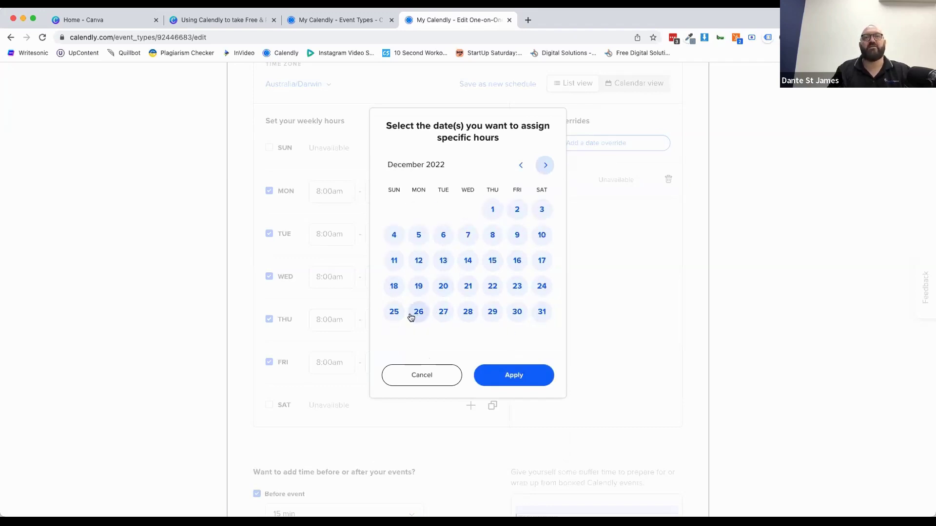
left_click(394, 311)
left_click(418, 311)
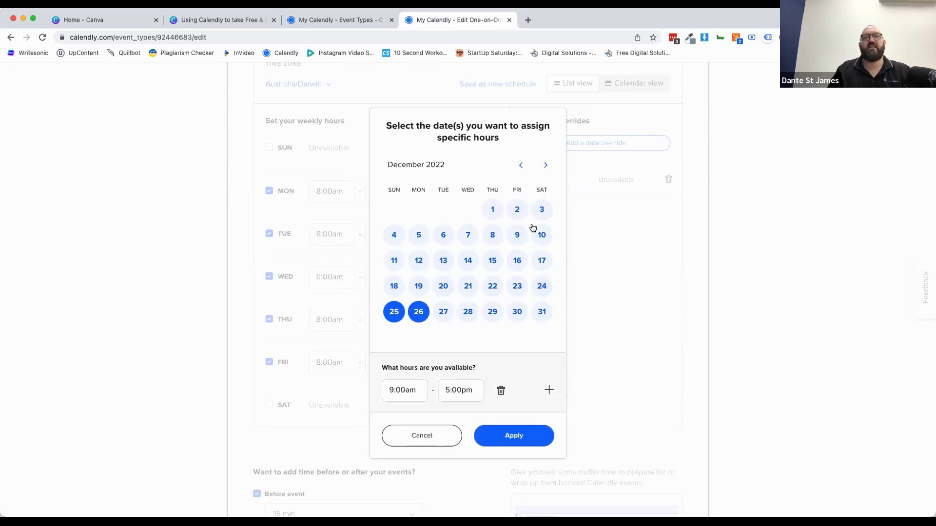
left_click(500, 391)
left_click(507, 434)
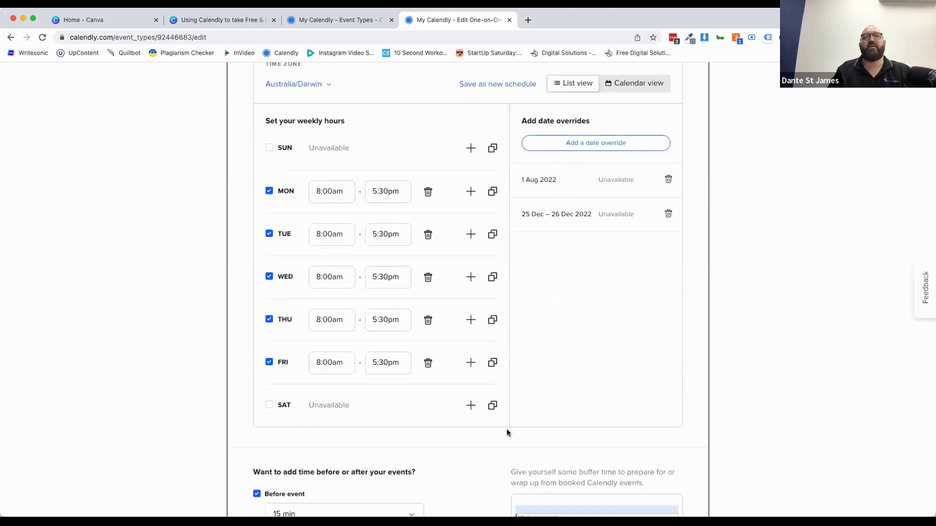
Add a date override that makes 1 January 2023 unavailable
left_click(573, 144)
left_click(544, 165)
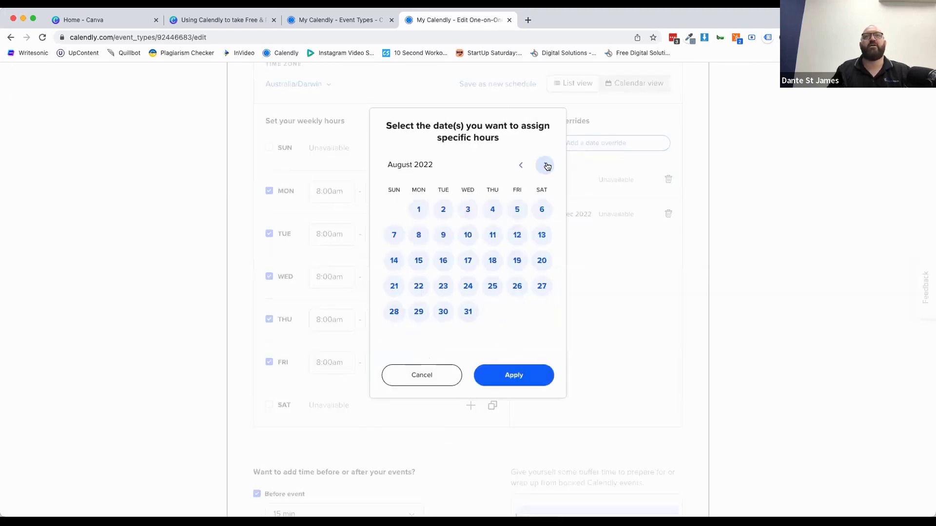
left_click(544, 165)
left_click(544, 165)
left_click(544, 165)
left_click(546, 166)
left_click(546, 166)
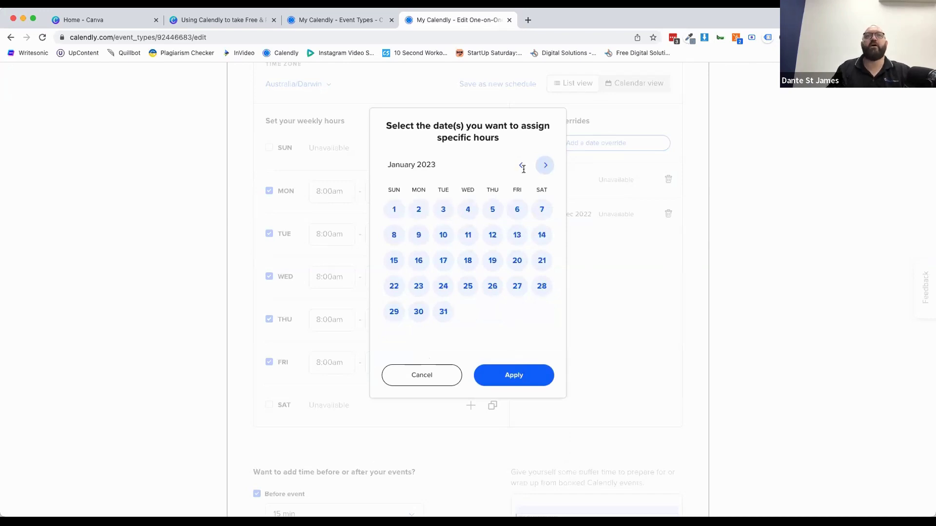
left_click(394, 210)
left_click(500, 389)
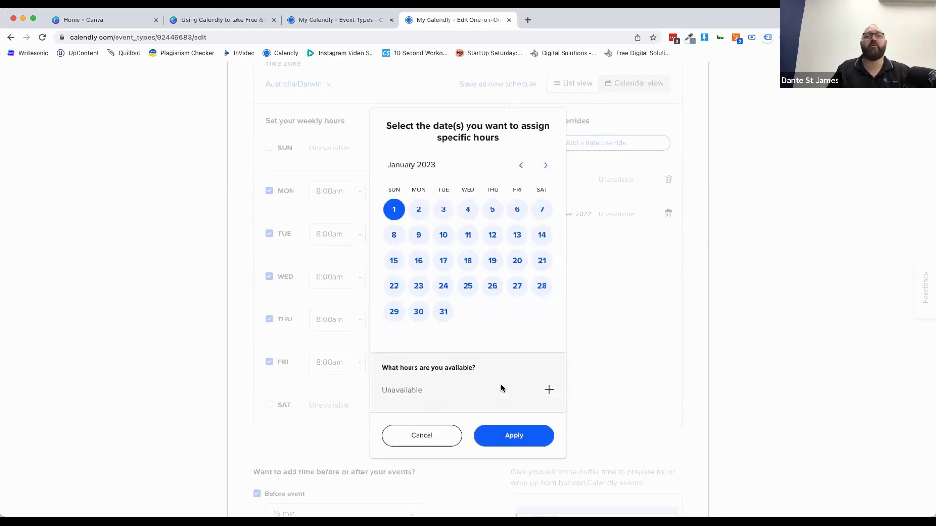
left_click(520, 437)
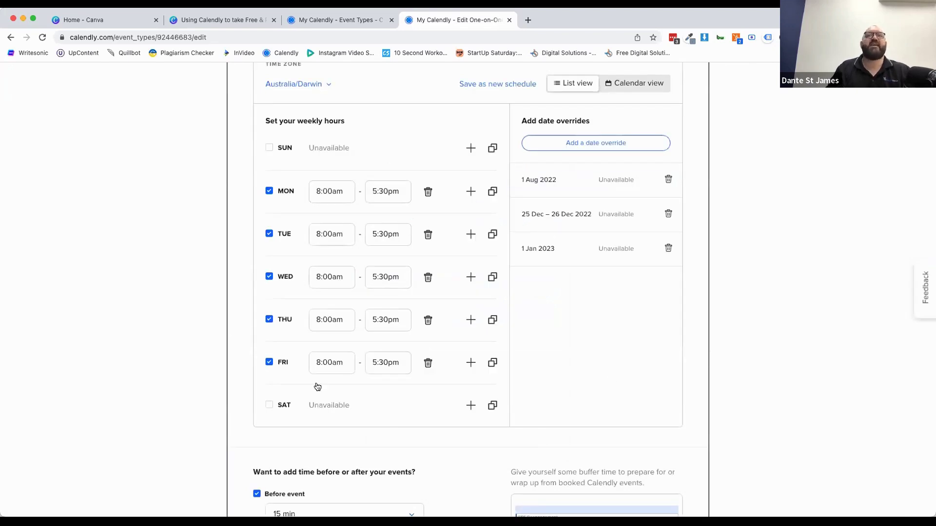
Set the buffer times before and after the event to 5 min each
scroll(692, 401, "down", 6)
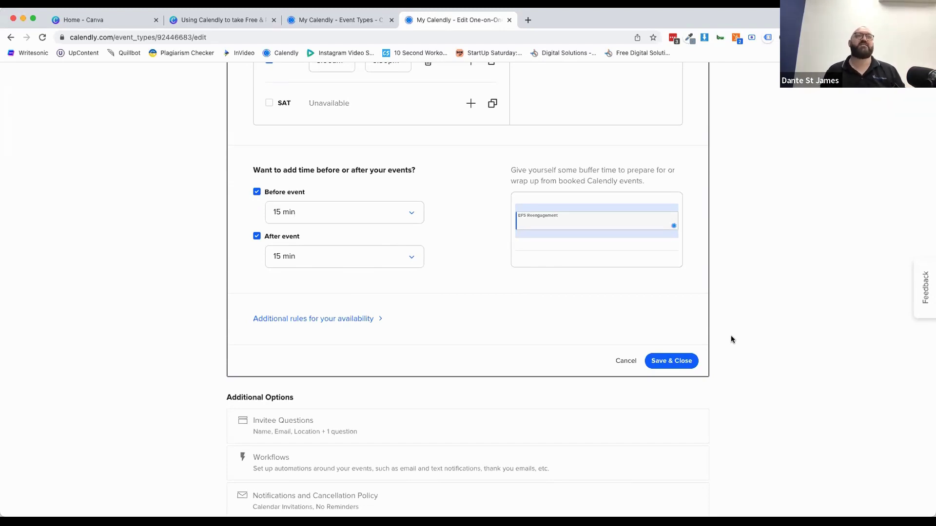
scroll(146, 343, "up", 2)
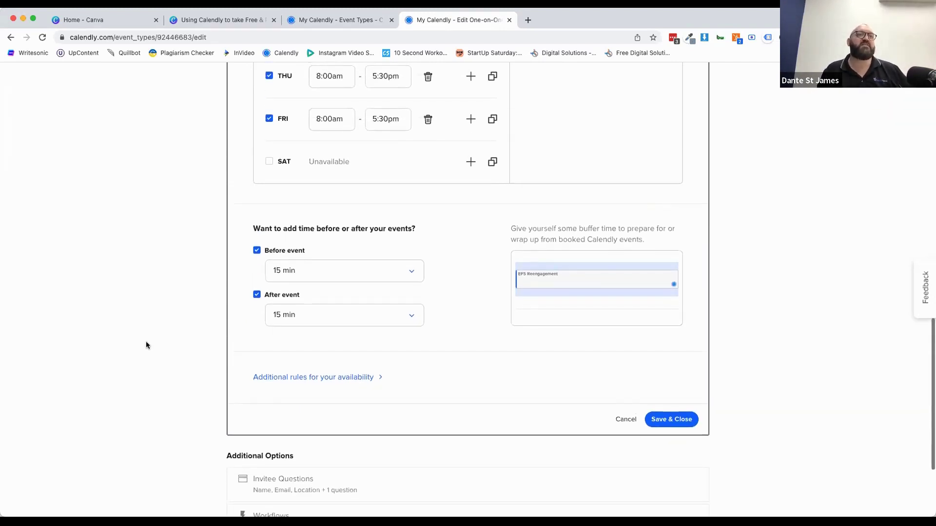
scroll(146, 345, "up", 5)
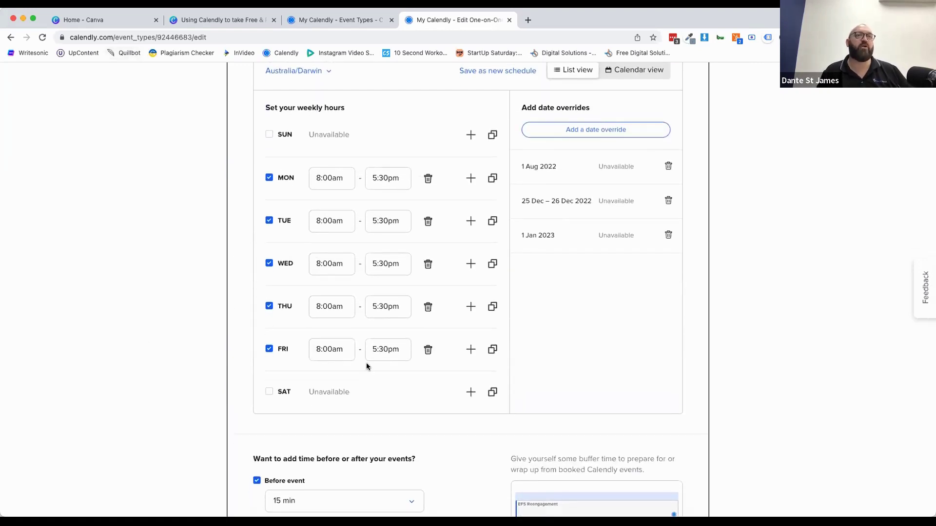
scroll(154, 387, "down", 6)
scroll(155, 391, "down", 1)
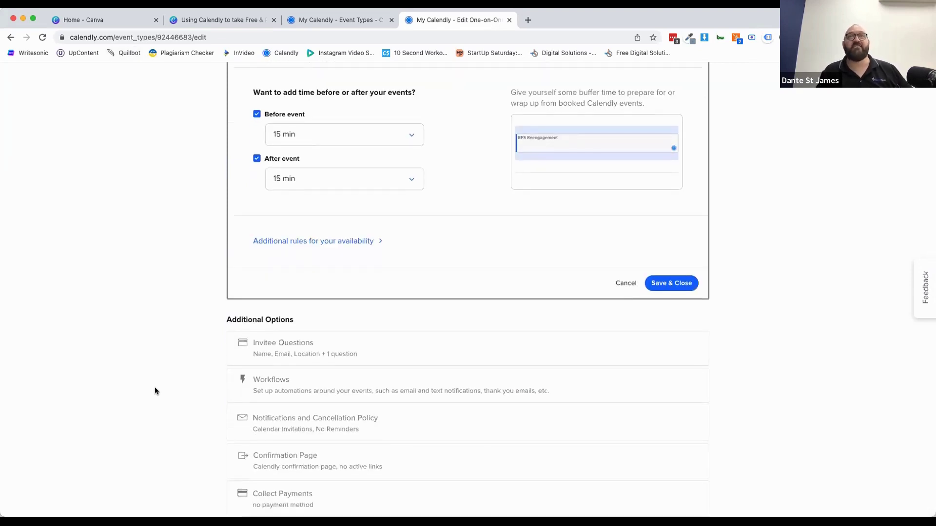
scroll(155, 391, "up", 3)
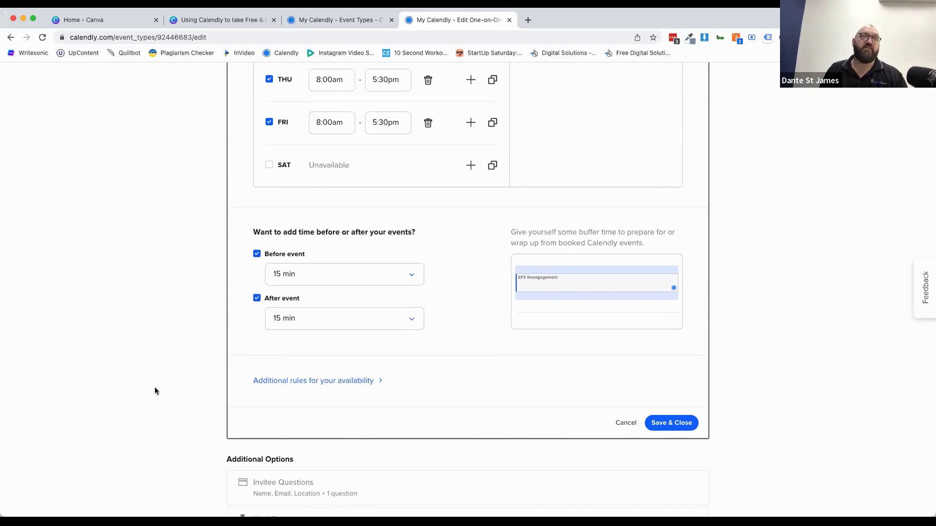
left_click(285, 274)
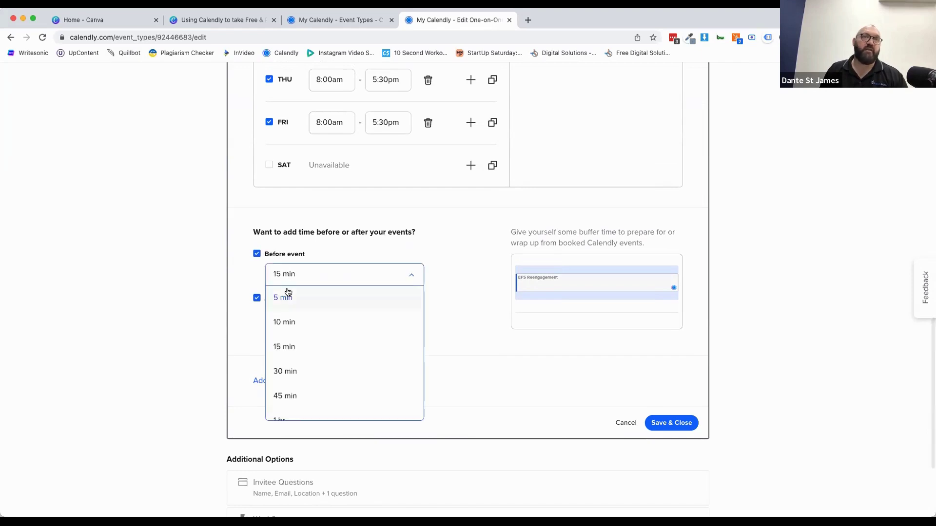
left_click(288, 294)
left_click(285, 319)
left_click(284, 344)
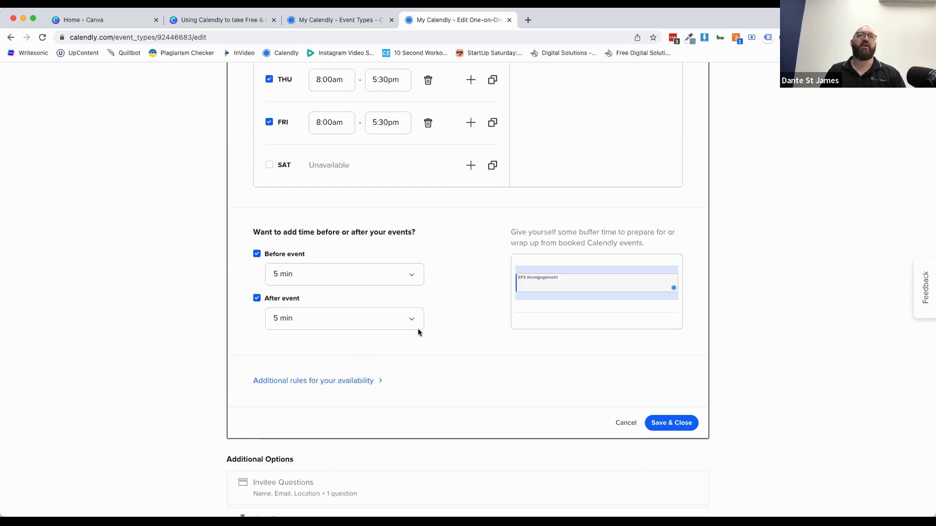
Expand the additional availability rules and choose 15 min for the start time increments
left_click(363, 381)
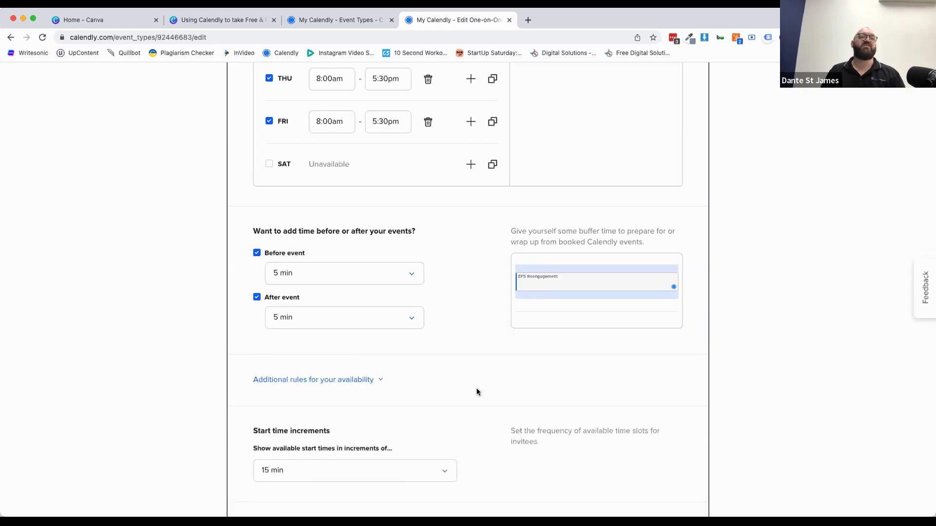
scroll(477, 392, "down", 3)
scroll(476, 391, "down", 2)
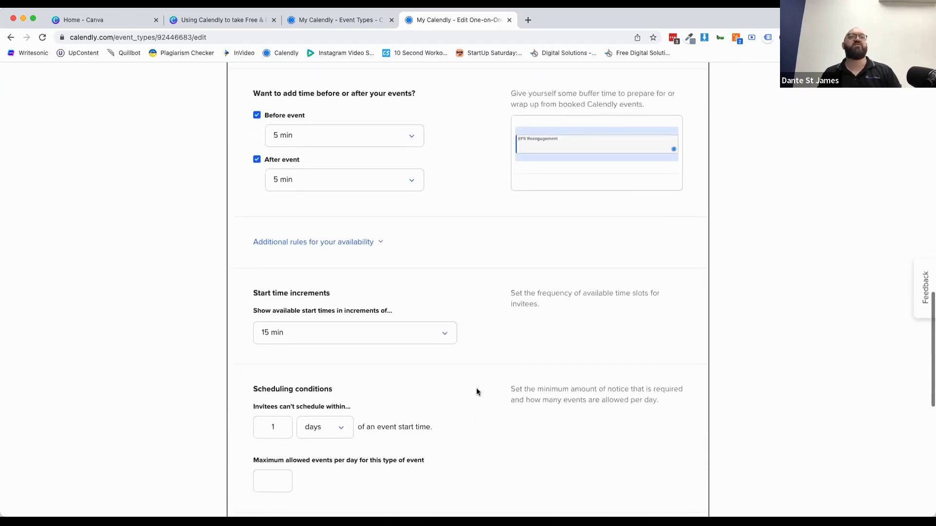
left_click(401, 327)
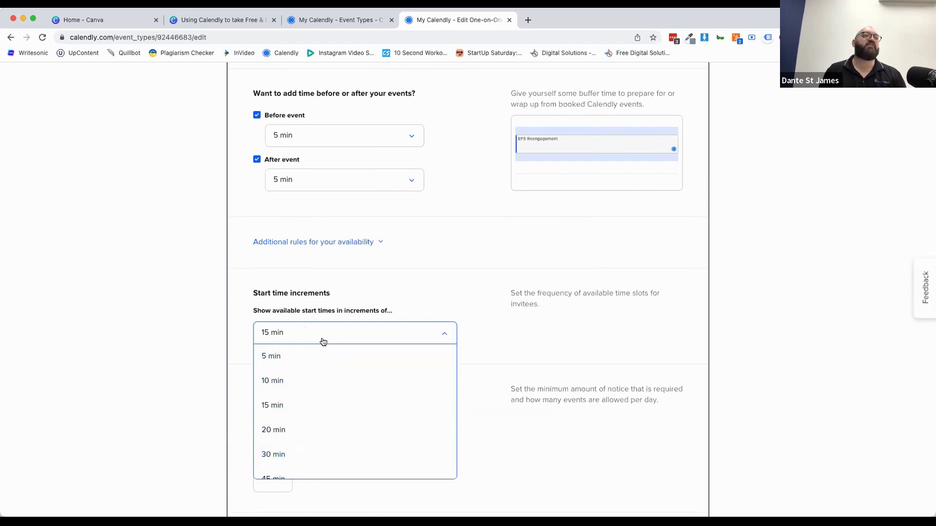
left_click(275, 409)
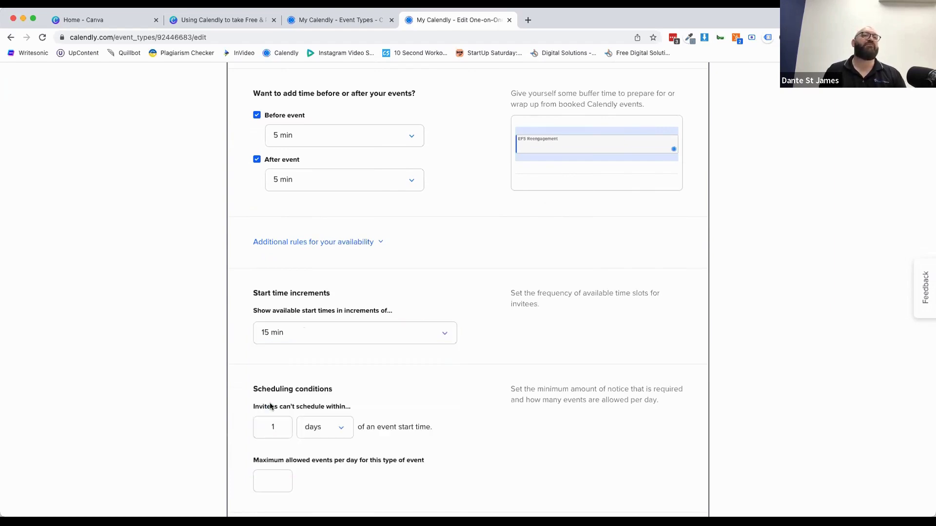
Try start time increments of 5 min and set them back to 15 min
left_click(305, 331)
left_click(271, 355)
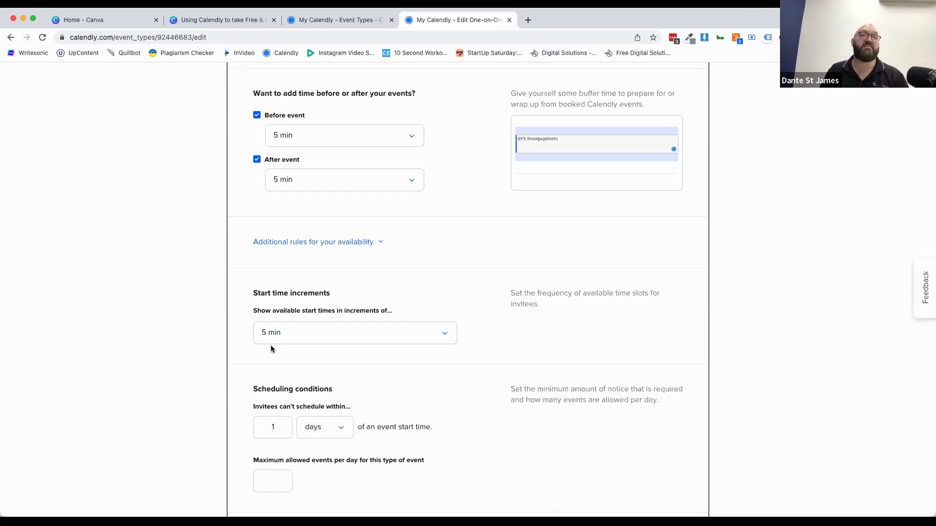
left_click(284, 332)
left_click(282, 404)
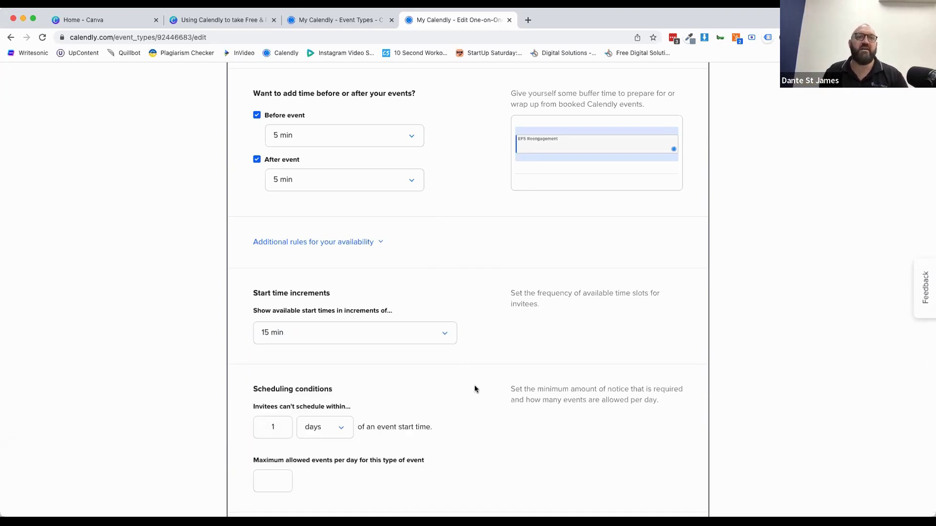
Set the maximum allowed events per day for this event type to 4
scroll(565, 423, "down", 3)
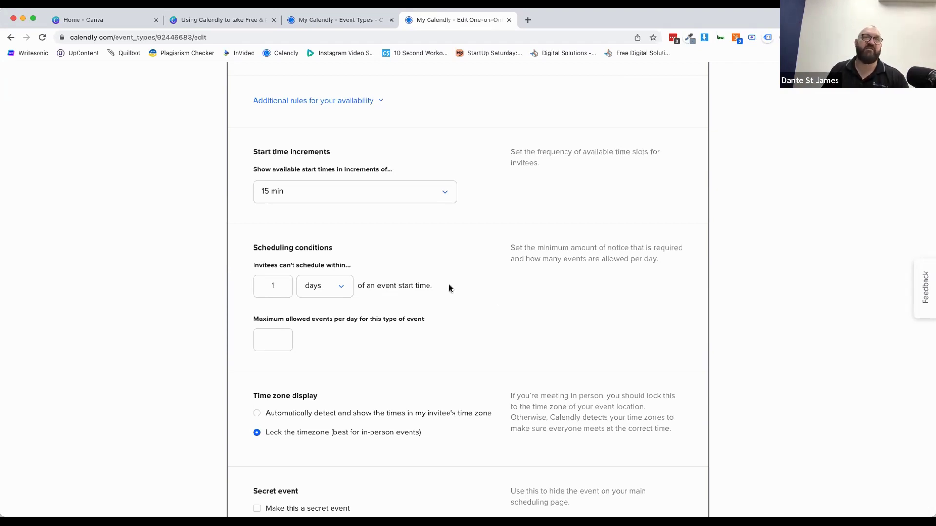
left_click(278, 336)
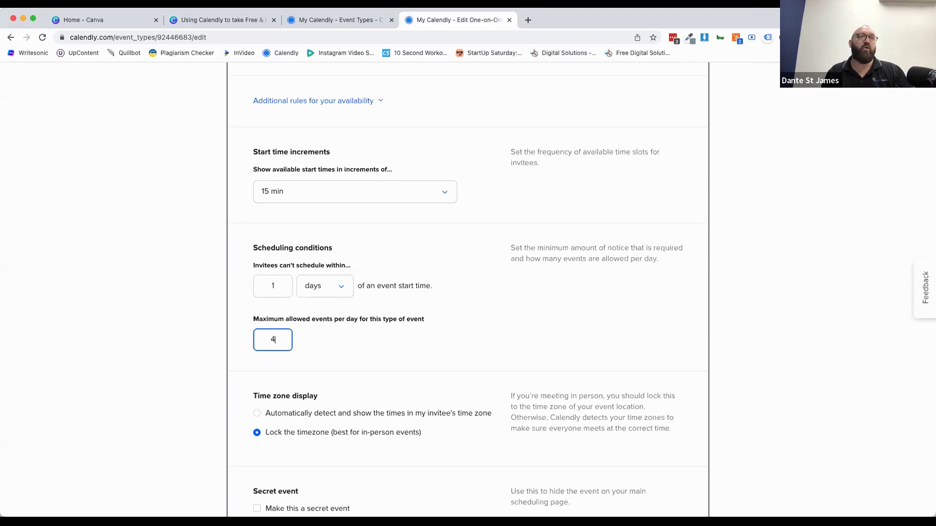
left_click(445, 354)
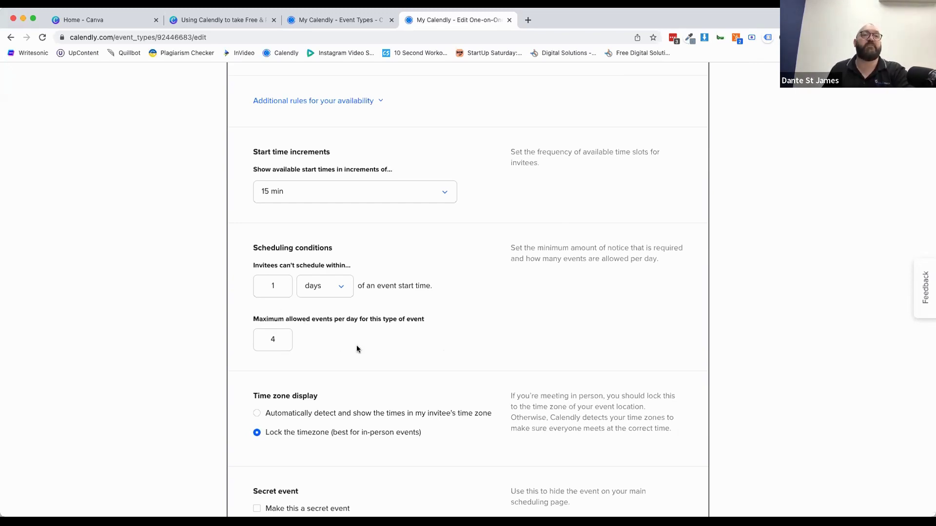
Set the time zone display to automatically detect the invitee's time zone, make this a secret event, and save the booking settings
scroll(357, 349, "down", 5)
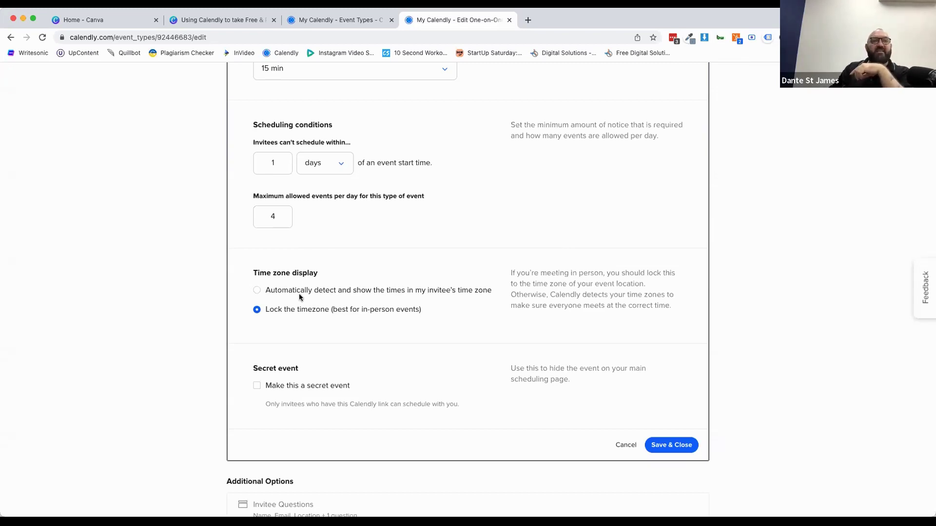
left_click(257, 290)
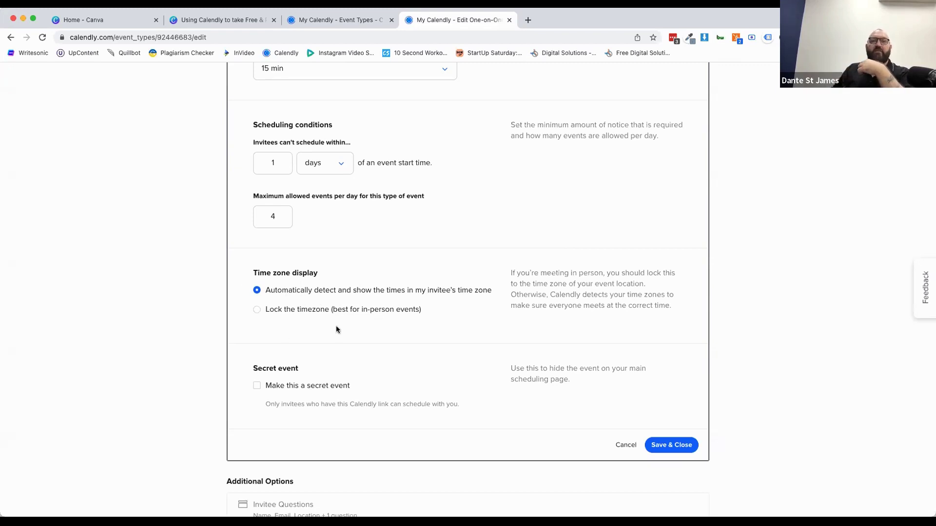
left_click(256, 386)
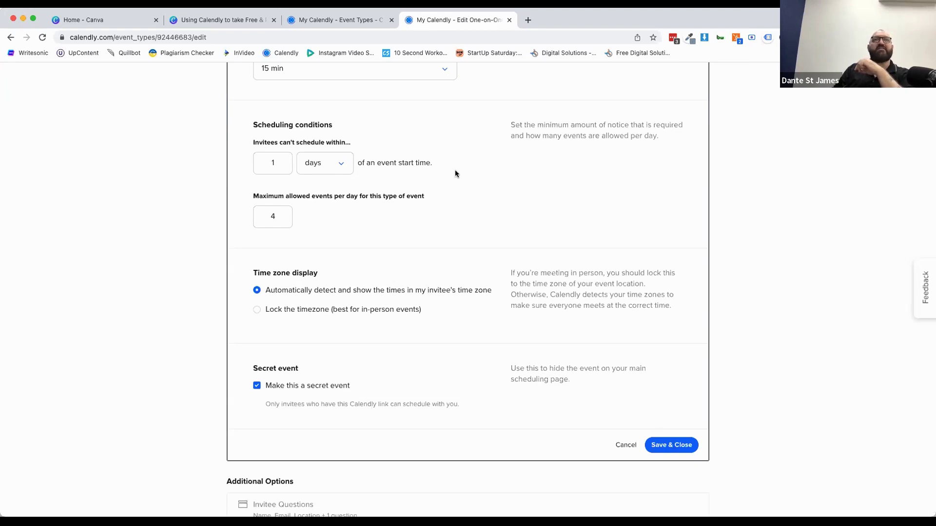
left_click(654, 449)
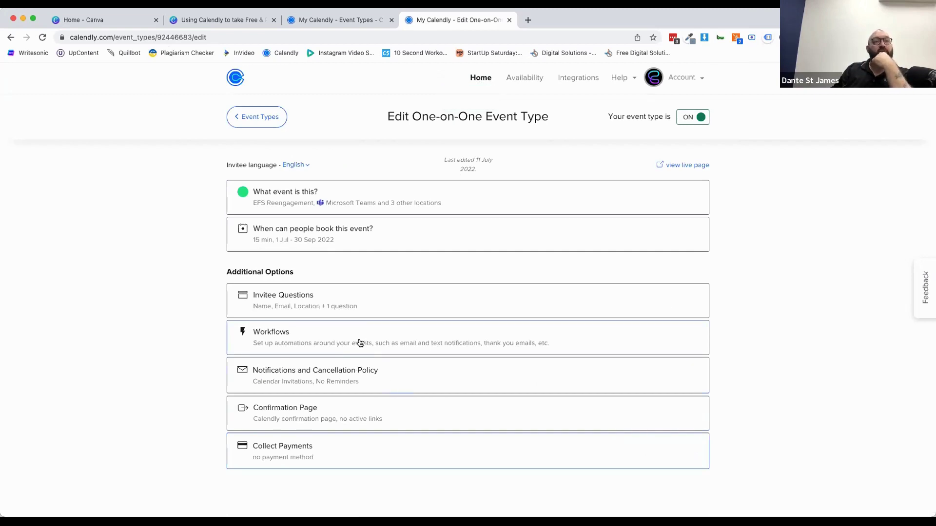
Add an invitee question named "Phone Number" with the Phone Number answer type
left_click(369, 308)
scroll(408, 351, "down", 5)
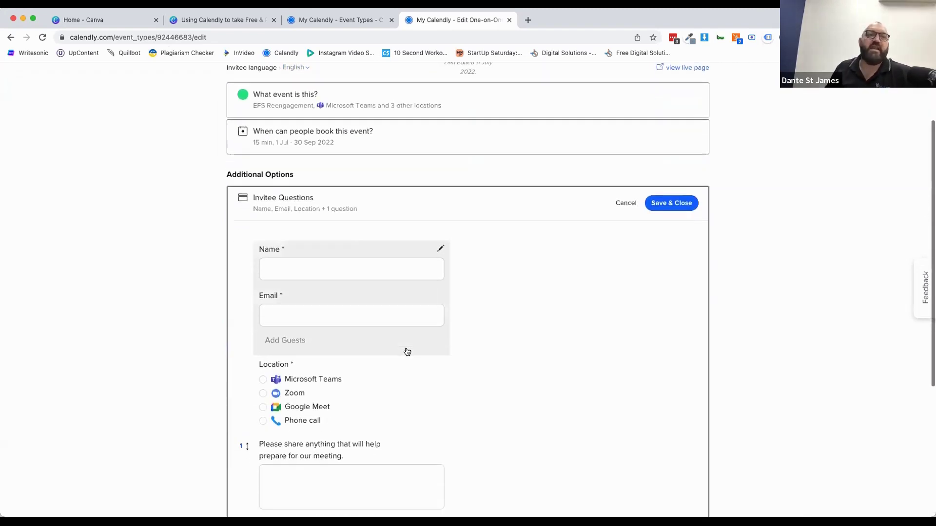
scroll(407, 351, "down", 3)
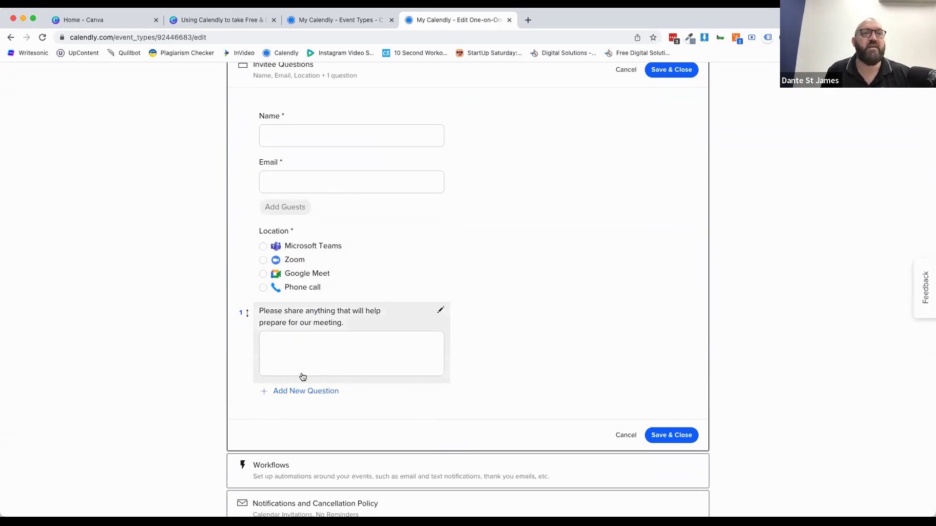
left_click(297, 390)
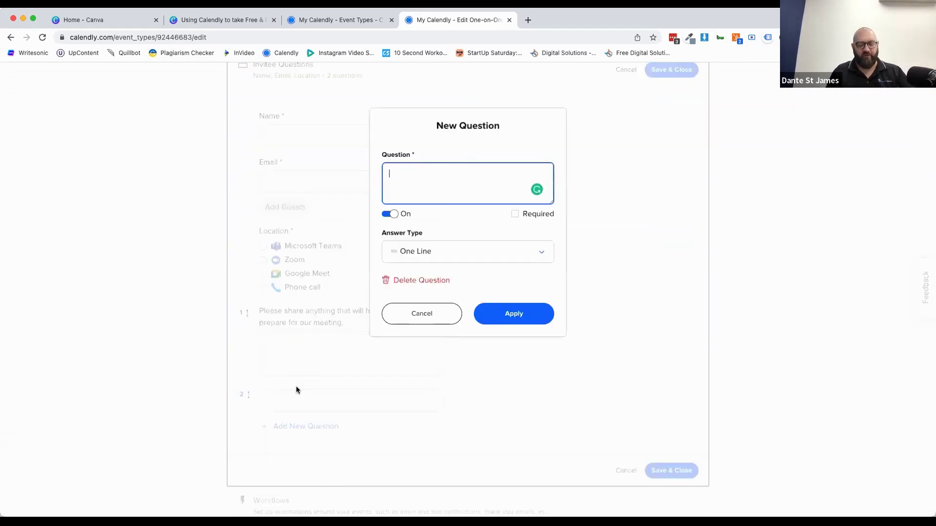
type("Pone Number")
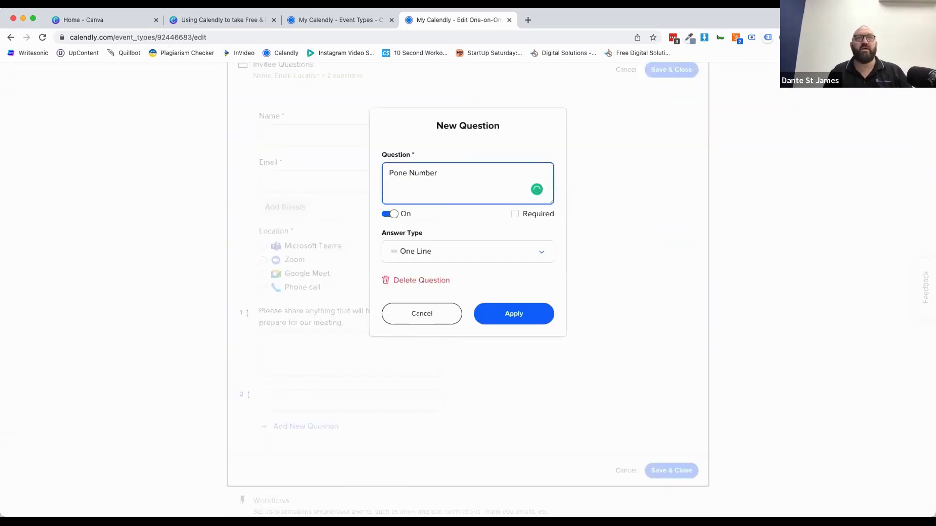
left_click(461, 247)
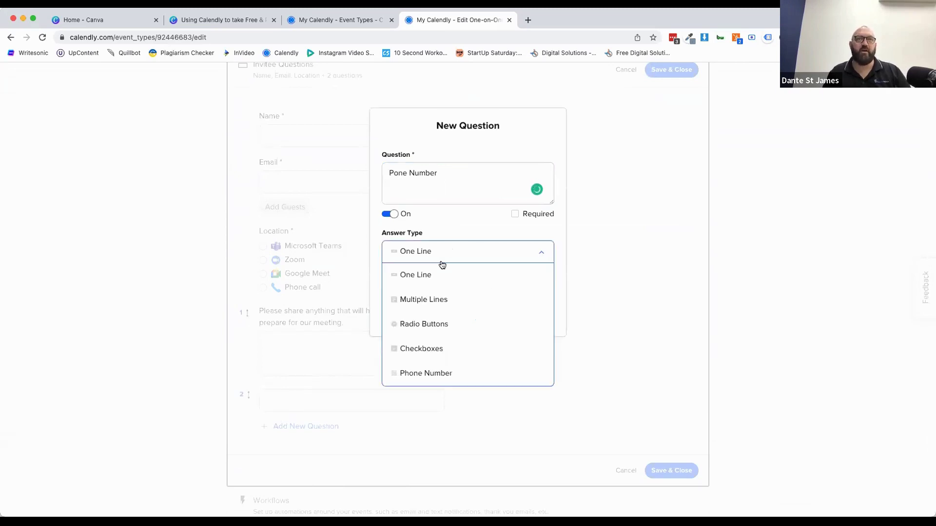
left_click(430, 372)
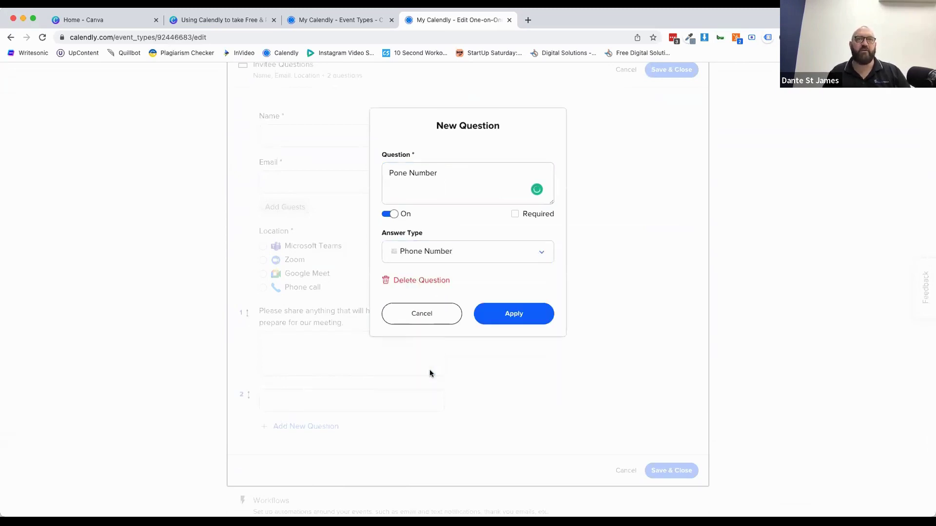
double_click(395, 174)
type("Phone")
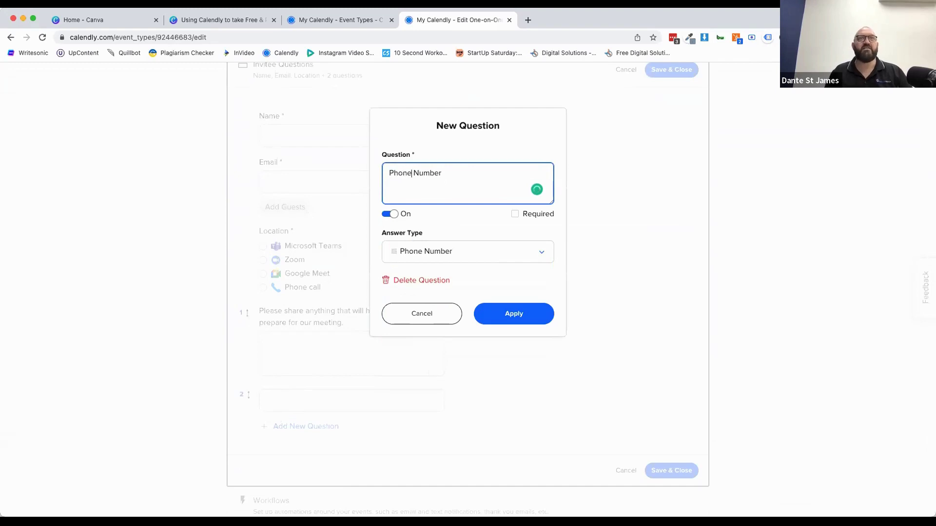
left_click(445, 212)
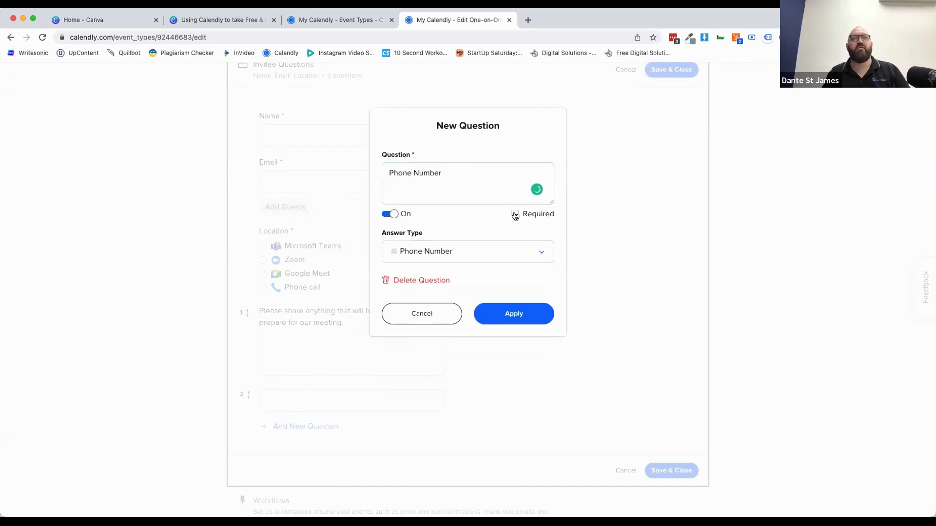
left_click(515, 313)
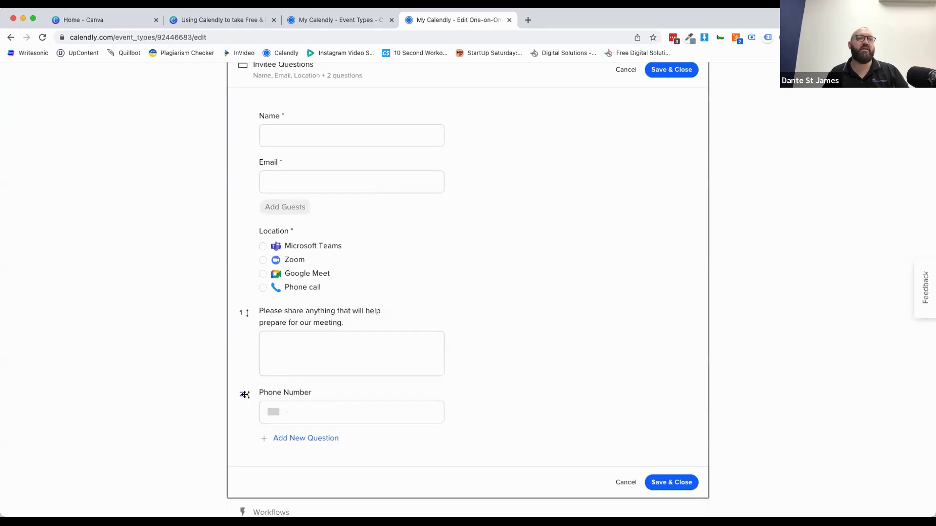
Move the Phone Number question above the meeting preparation question and save the invitee questions
right_click(245, 395)
key("Escape")
left_click_drag(245, 396, 248, 214)
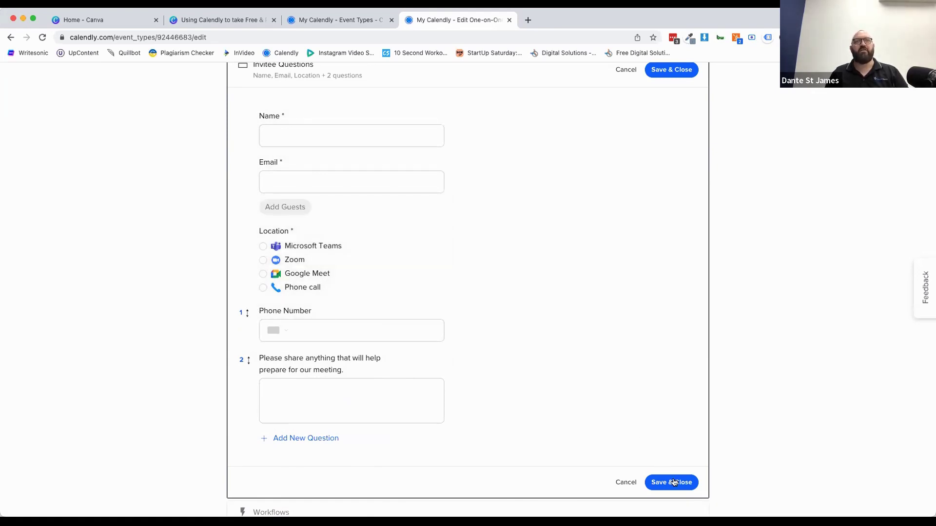
scroll(674, 483, "up", 1)
scroll(674, 483, "down", 1)
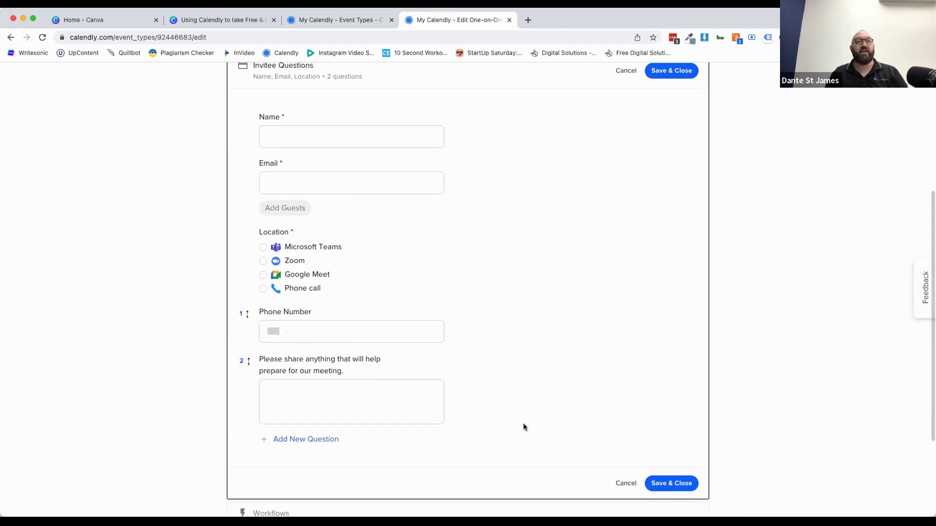
left_click(657, 484)
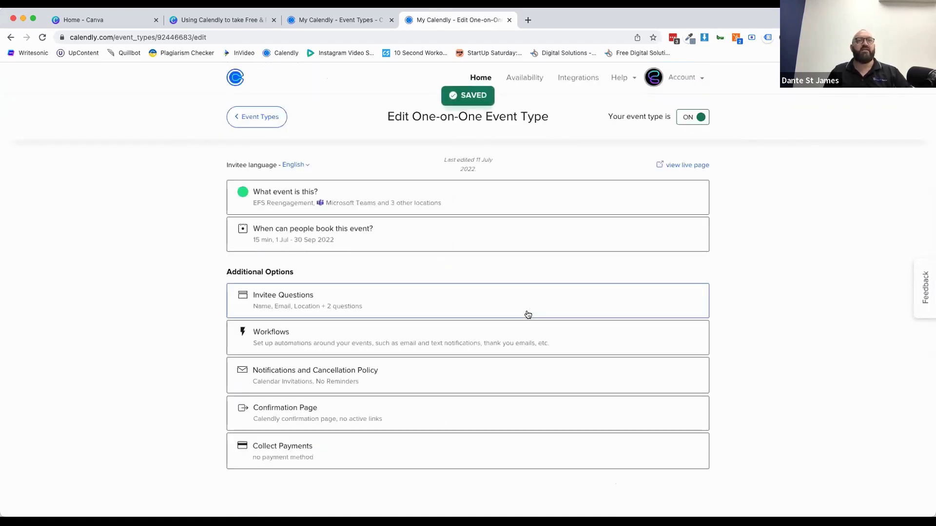
Open the available workflows from the event's Workflows section and examine all event types the "Email reminder to invitee" workflow applies to
left_click(398, 335)
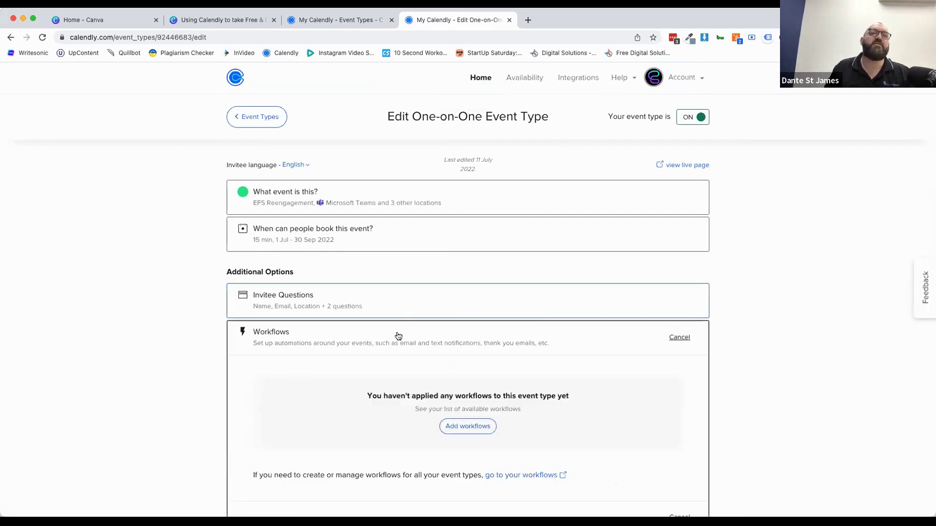
scroll(726, 438, "down", 3)
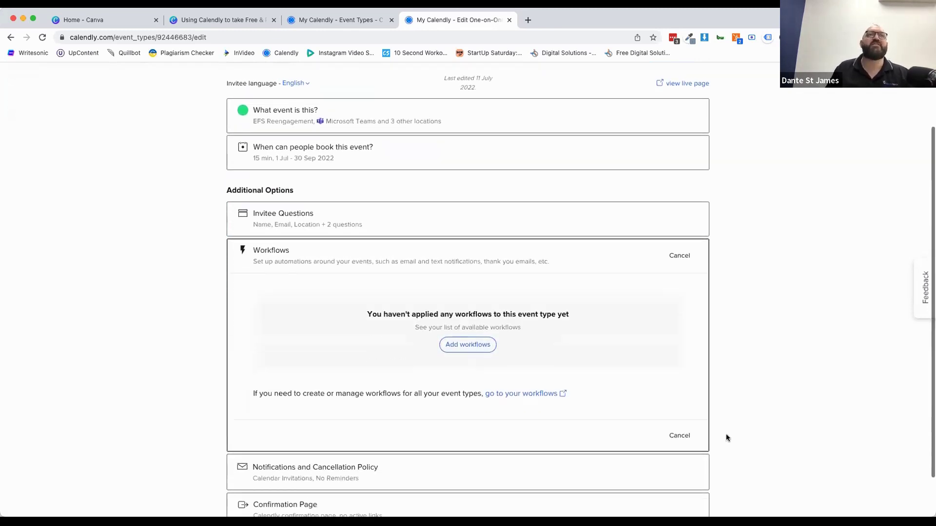
scroll(726, 438, "down", 1)
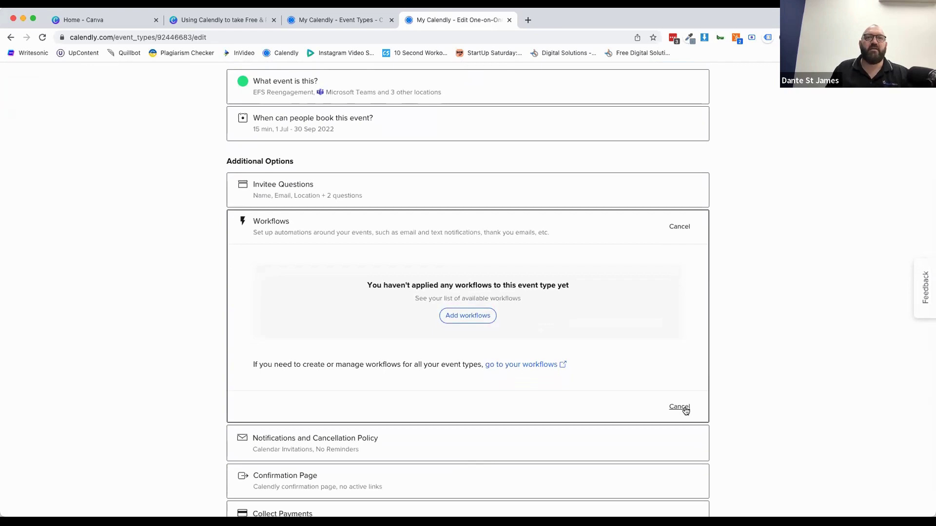
left_click(459, 318)
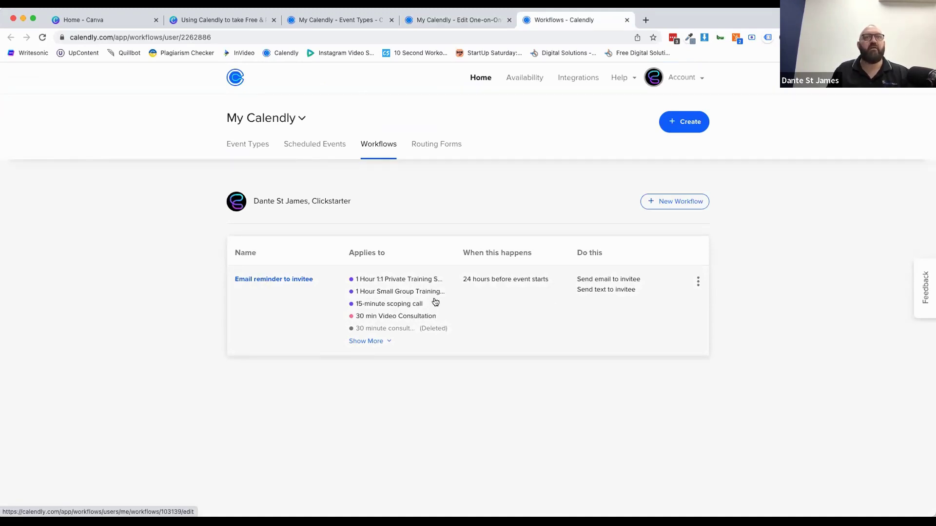
left_click(376, 343)
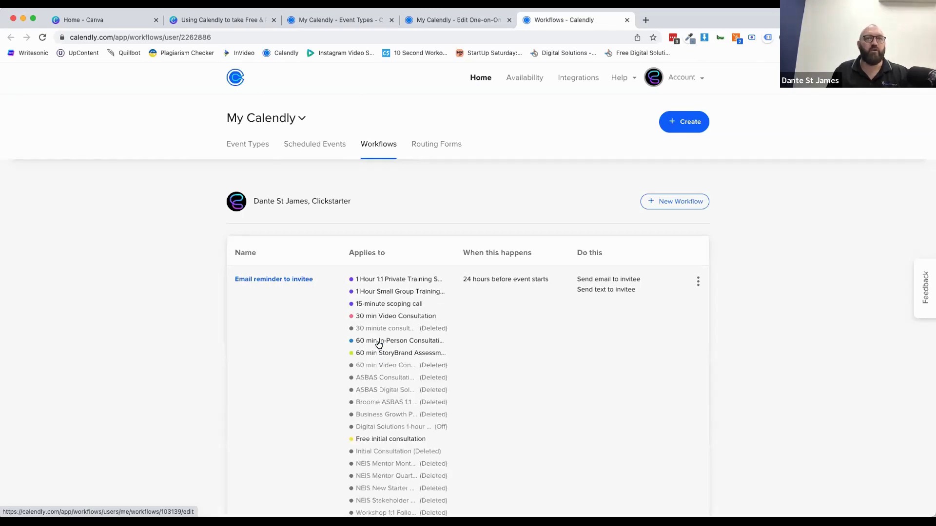
scroll(507, 392, "down", 2)
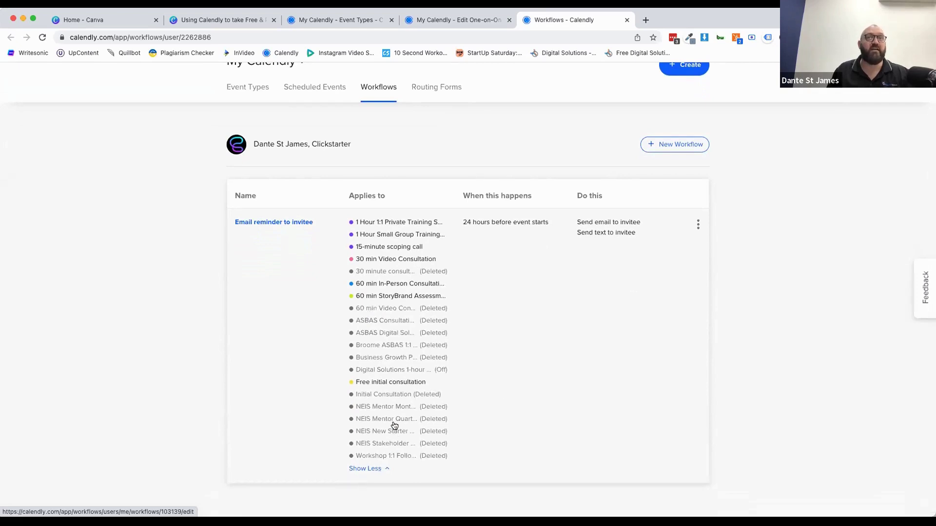
scroll(677, 288, "up", 2)
Edit the "Email reminder to invitee" workflow so it also applies to the EFS Reengagement event type, and save the workflow
left_click(698, 281)
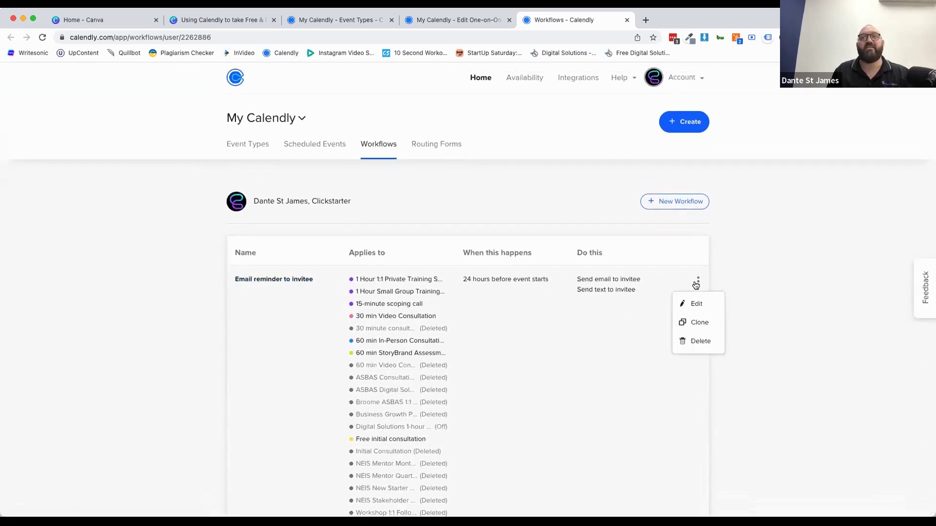
left_click(694, 304)
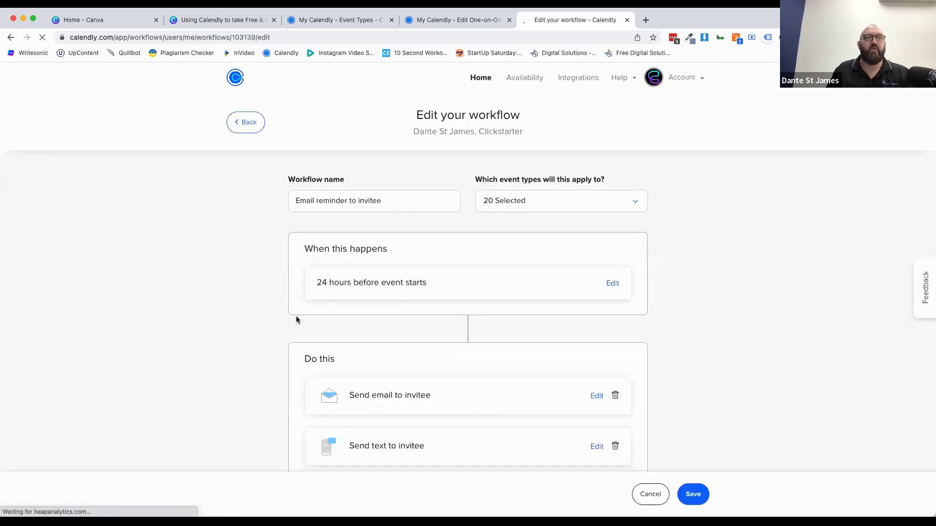
scroll(297, 318, "down", 2)
scroll(297, 316, "up", 3)
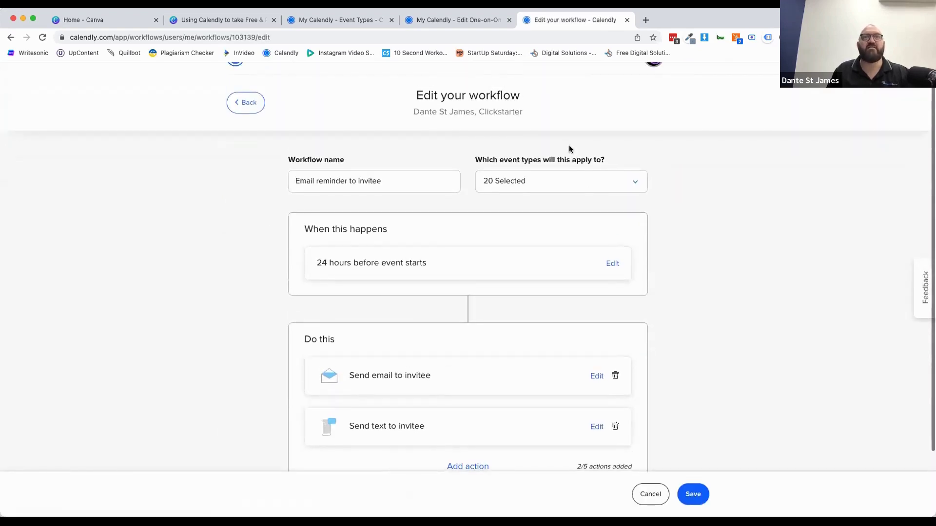
left_click(518, 188)
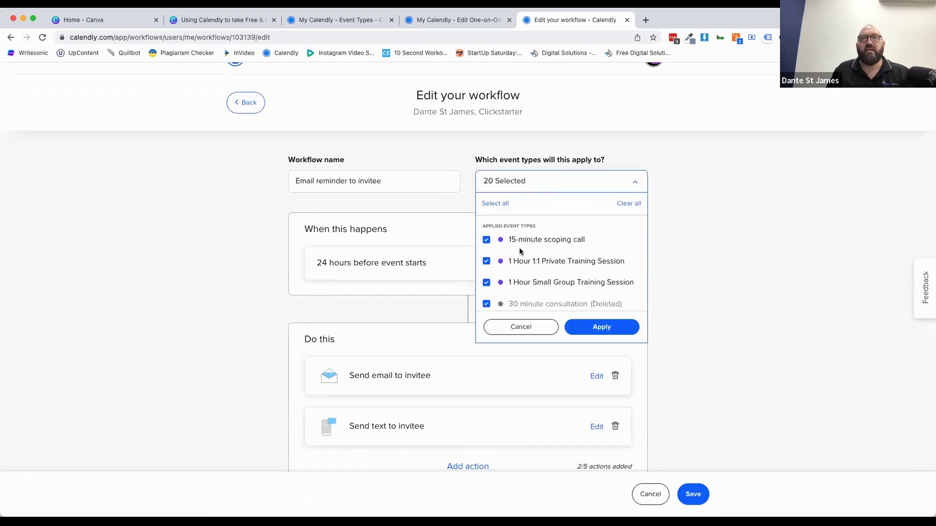
scroll(513, 263, "down", 4)
scroll(513, 271, "down", 8)
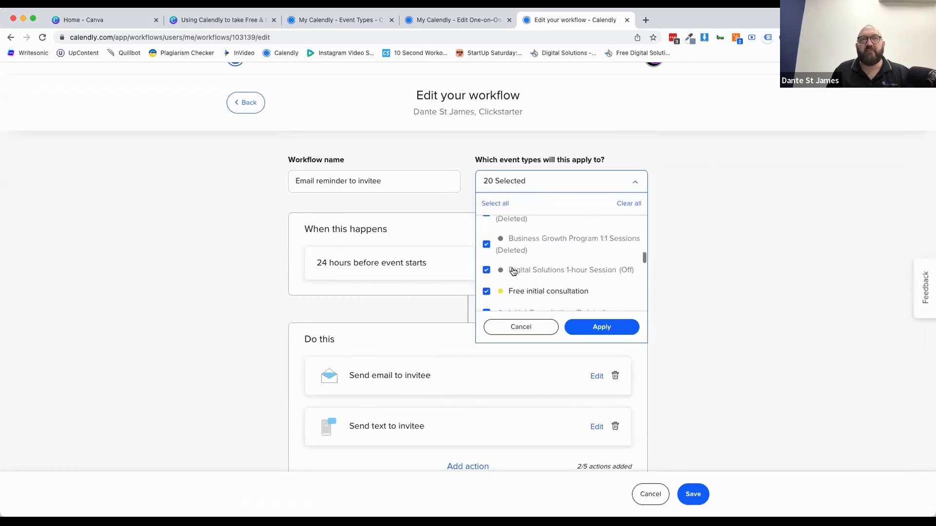
scroll(514, 272, "up", 6)
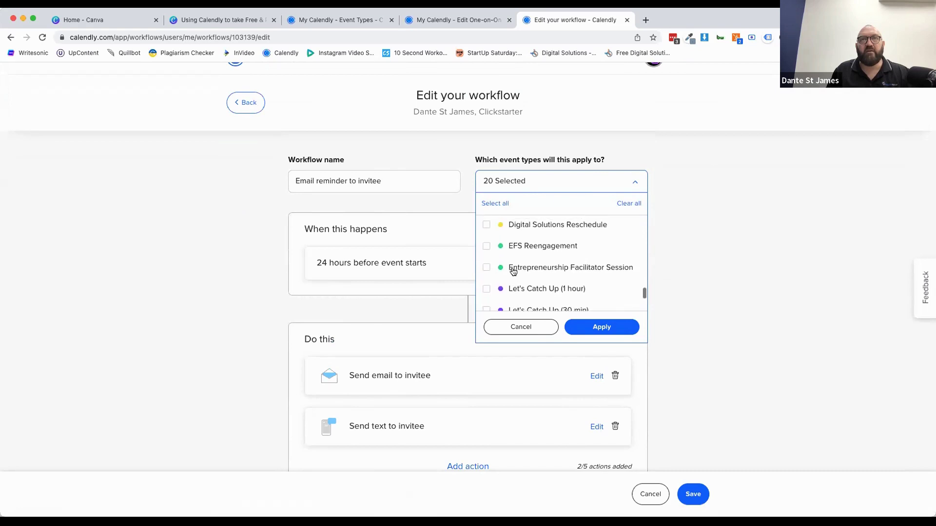
left_click(486, 265)
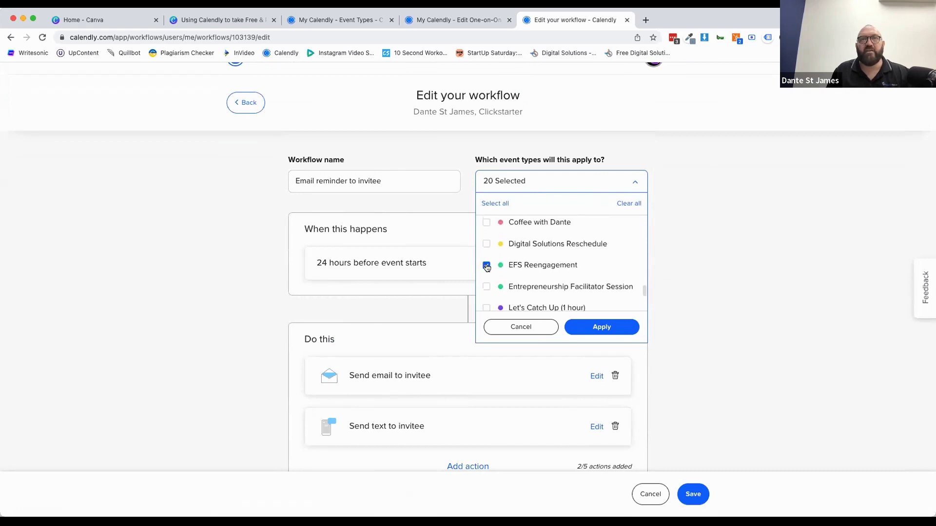
left_click(599, 328)
scroll(497, 386, "down", 2)
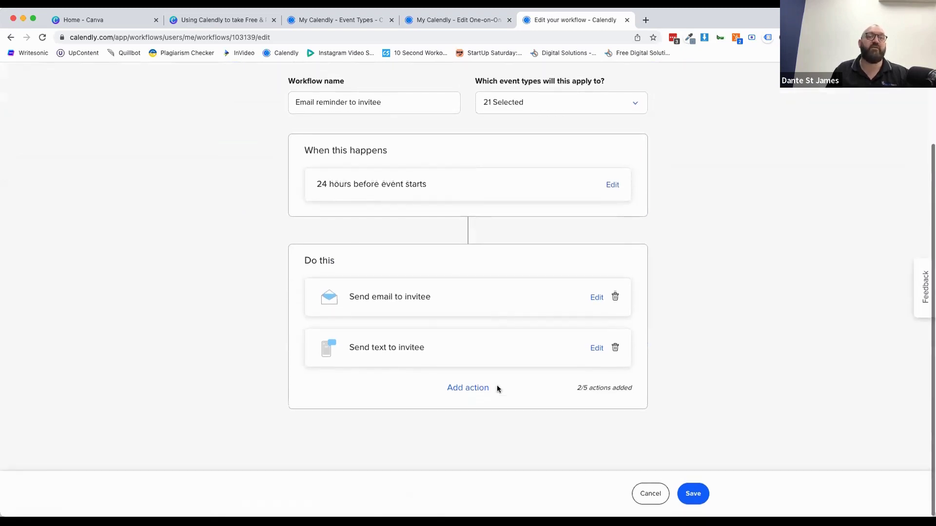
left_click(686, 495)
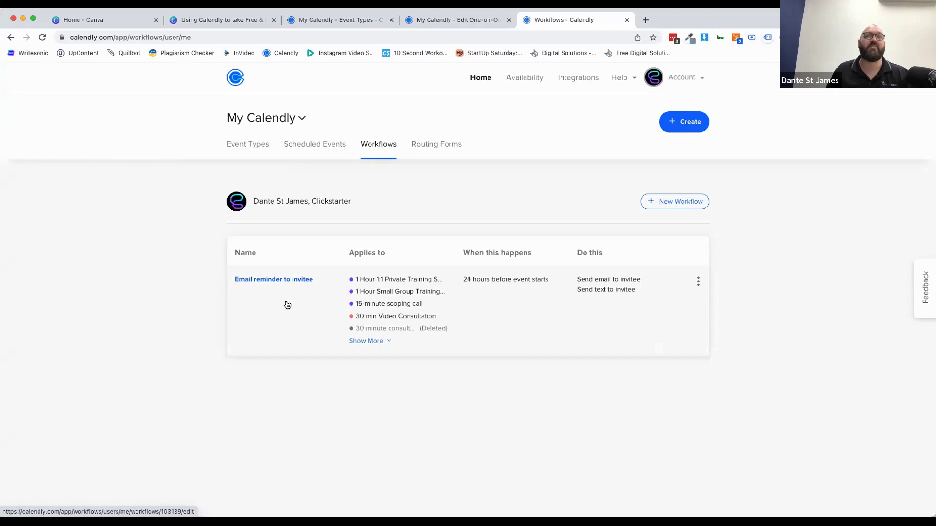
Return to the EFS Reengagement event editor and open the calendar invitation personalization under Notifications and Cancellation Policy
left_click(472, 22)
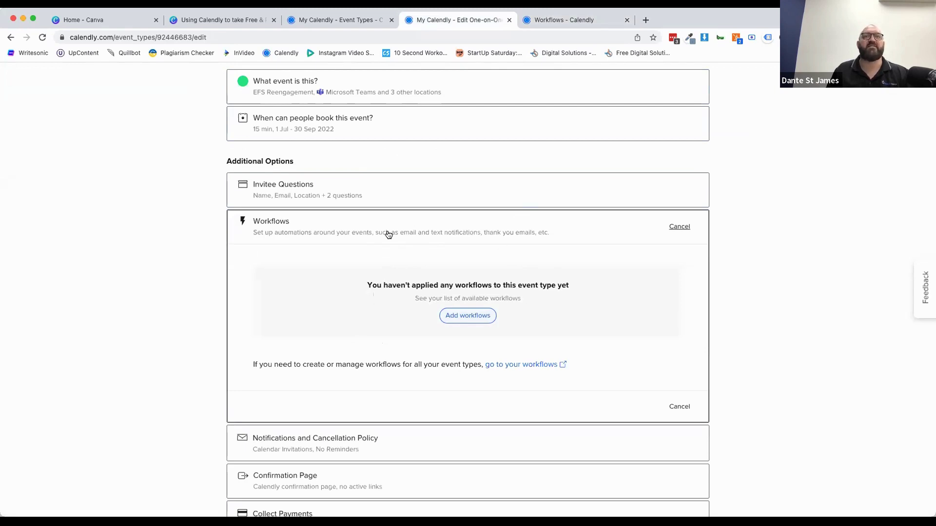
left_click(412, 224)
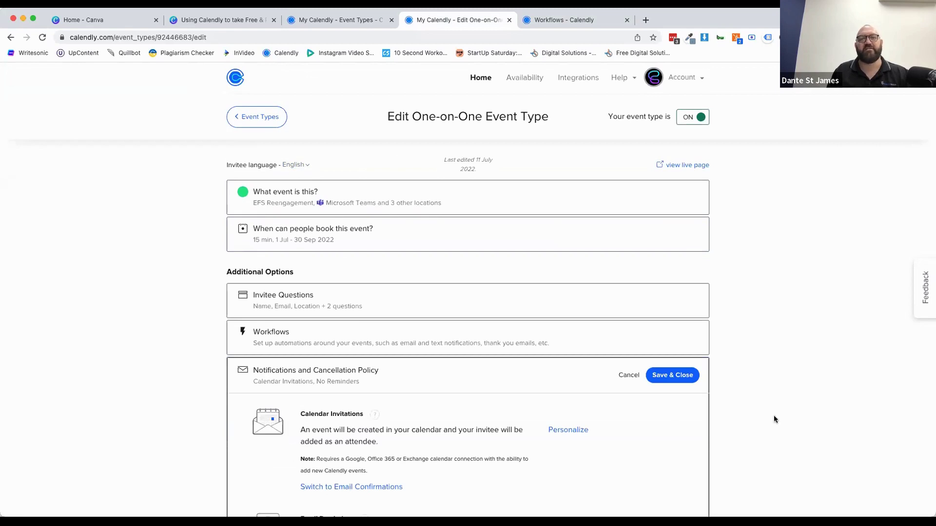
scroll(738, 438, "down", 5)
scroll(738, 438, "down", 1)
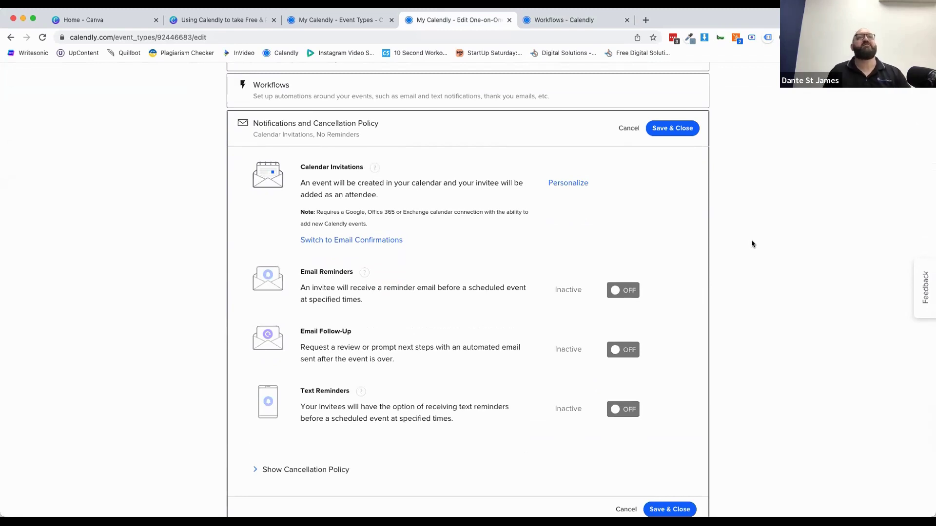
left_click(566, 184)
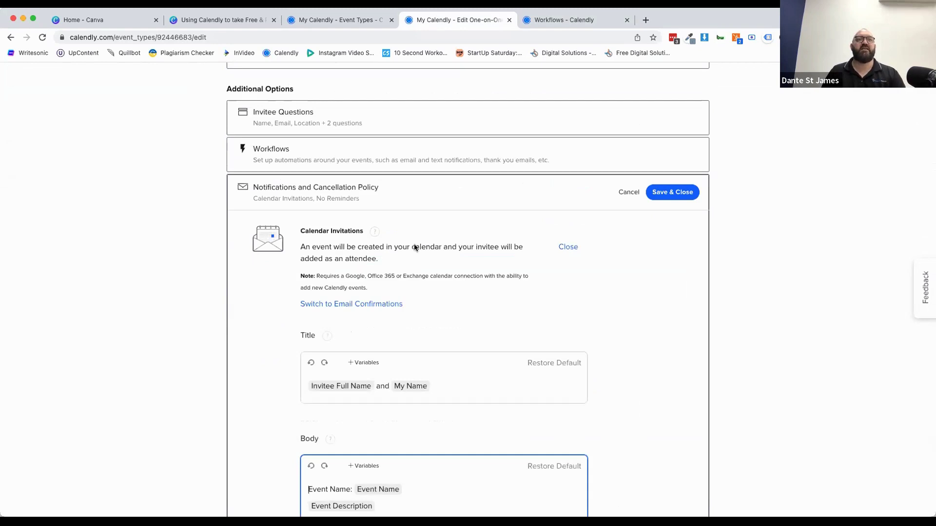
scroll(429, 324, "down", 2)
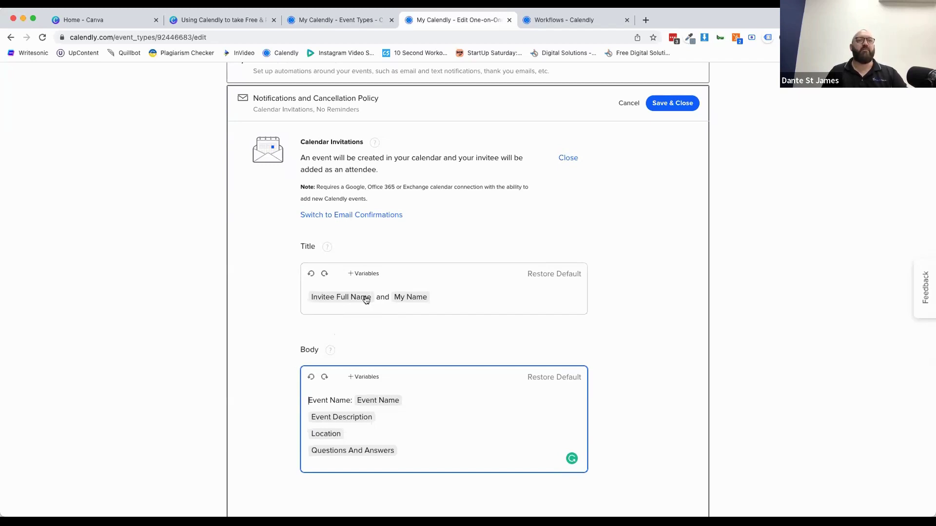
Change the calendar invitation title to "Meeting:" followed by the Invitee Full Name and My Name variables joined with "&"
left_click(304, 296)
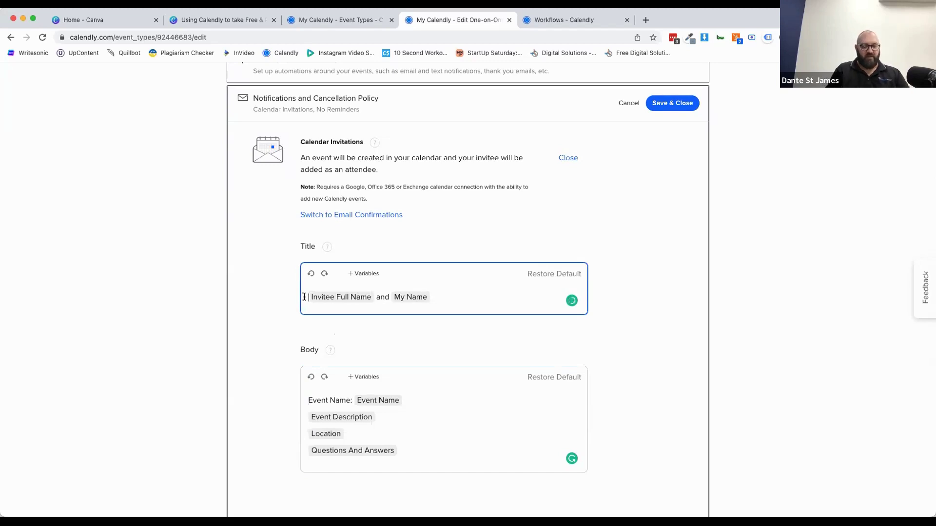
type("MeetingL")
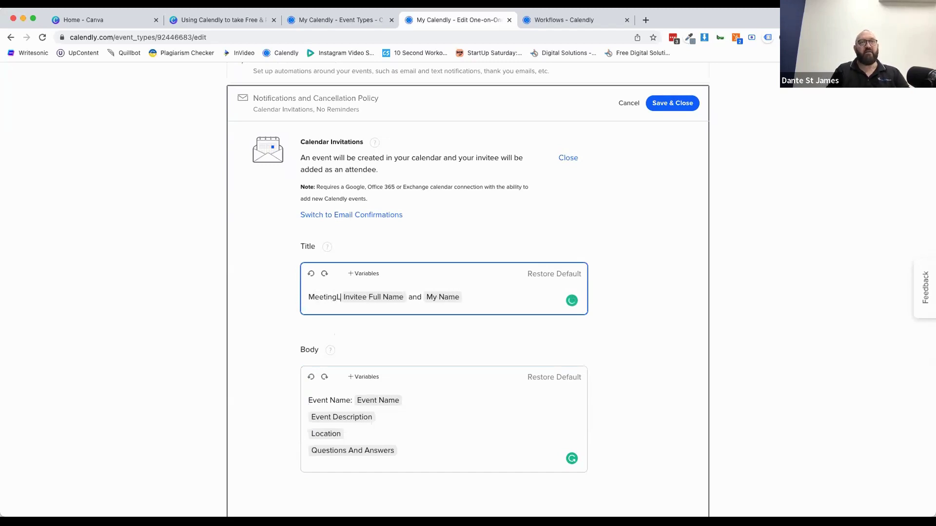
key("BackSpace")
type(":")
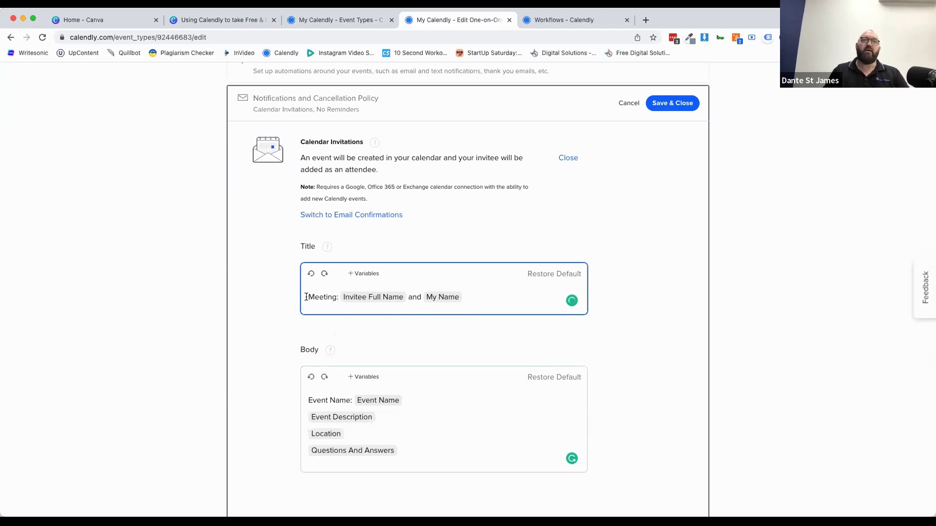
double_click(414, 296)
type("&")
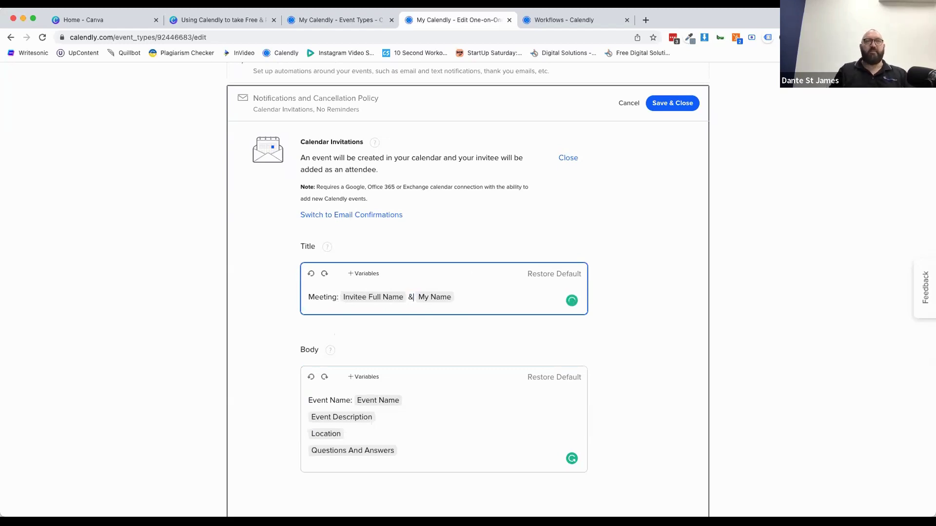
left_click(467, 297)
left_click(630, 302)
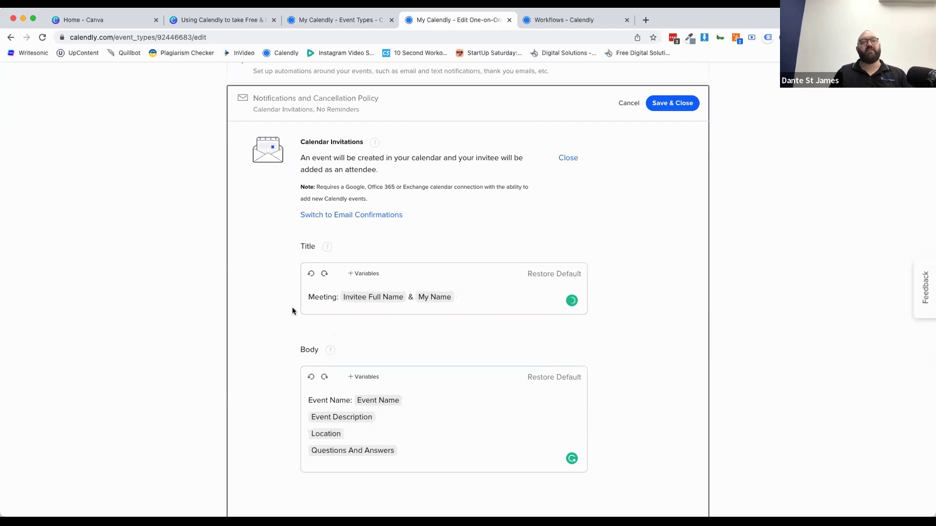
Examine the calendar invitation body and the email reminder, email follow-up and text reminder options
scroll(252, 452, "down", 2)
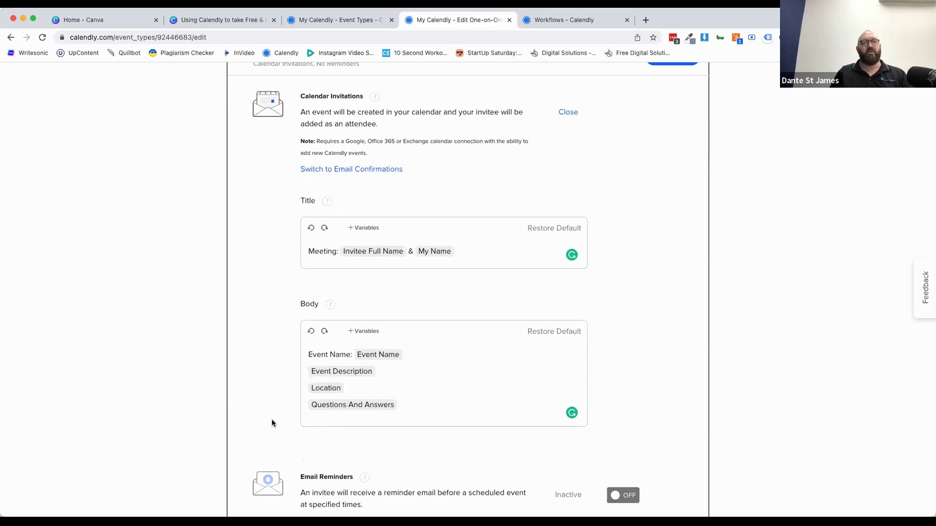
scroll(272, 423, "down", 5)
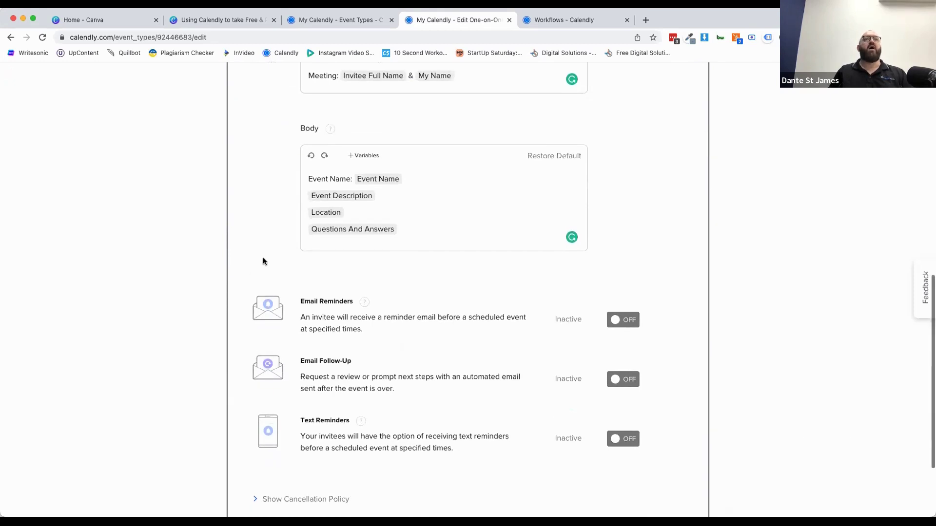
scroll(263, 262, "down", 2)
scroll(263, 261, "up", 10)
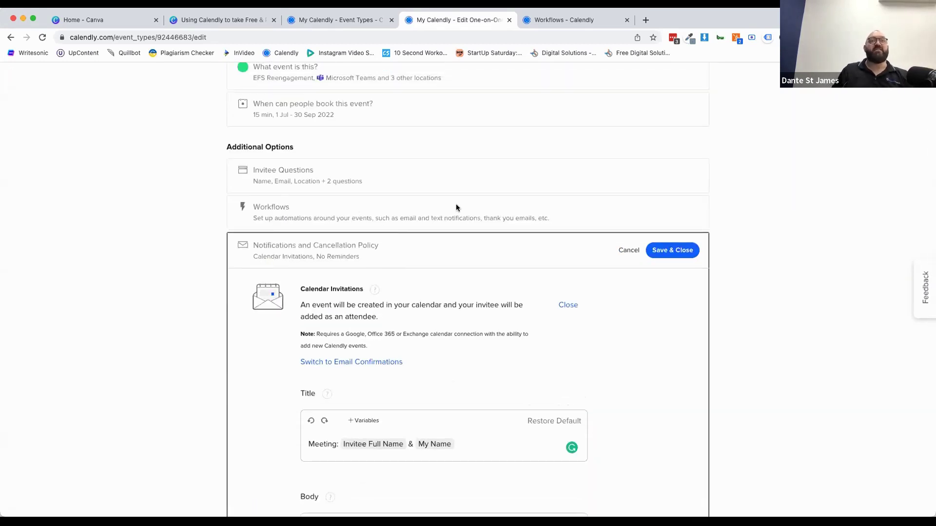
scroll(226, 401, "down", 8)
scroll(226, 402, "up", 10)
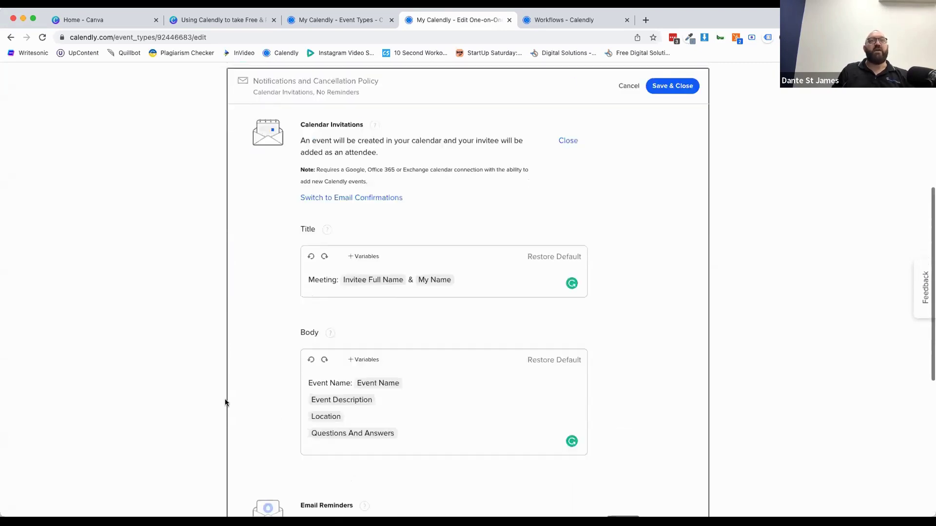
scroll(266, 450, "down", 12)
scroll(266, 451, "down", 4)
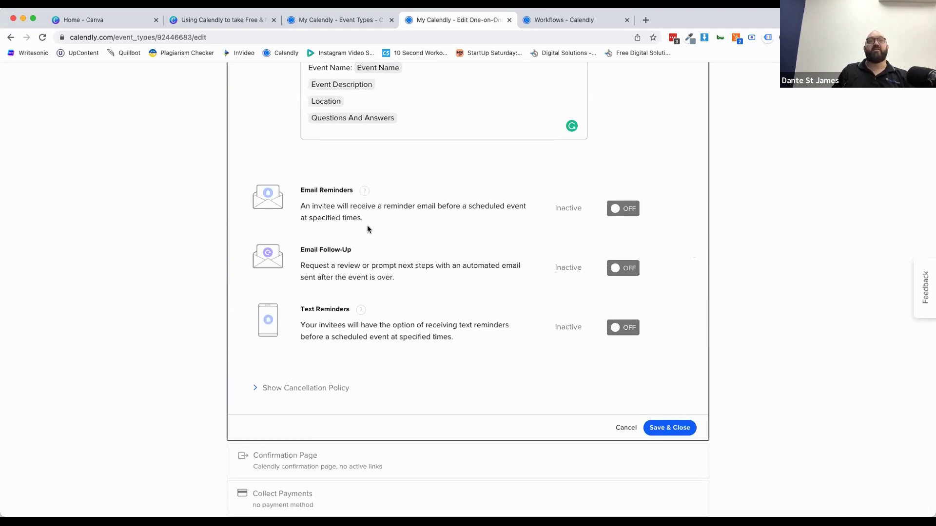
Turn on email reminders and replace the Event Name variable in the reminder body with the word "call"
left_click(625, 213)
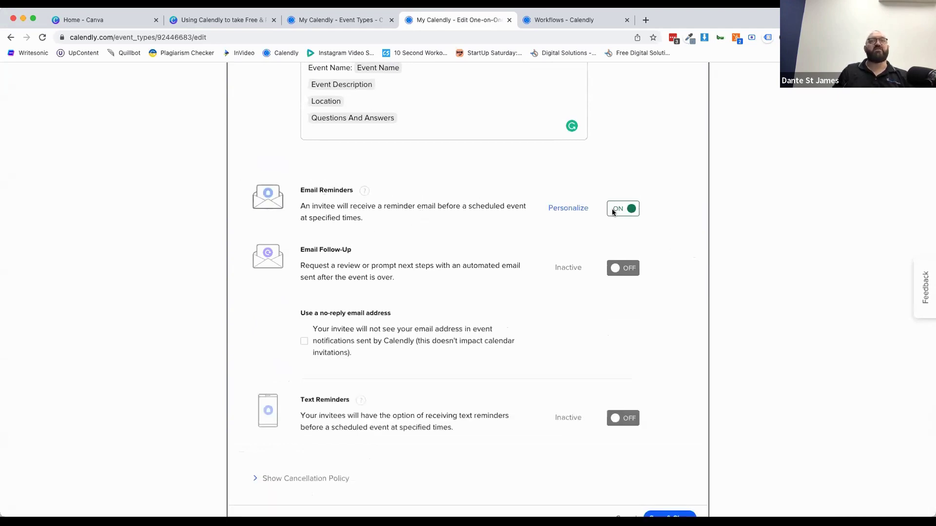
left_click(560, 208)
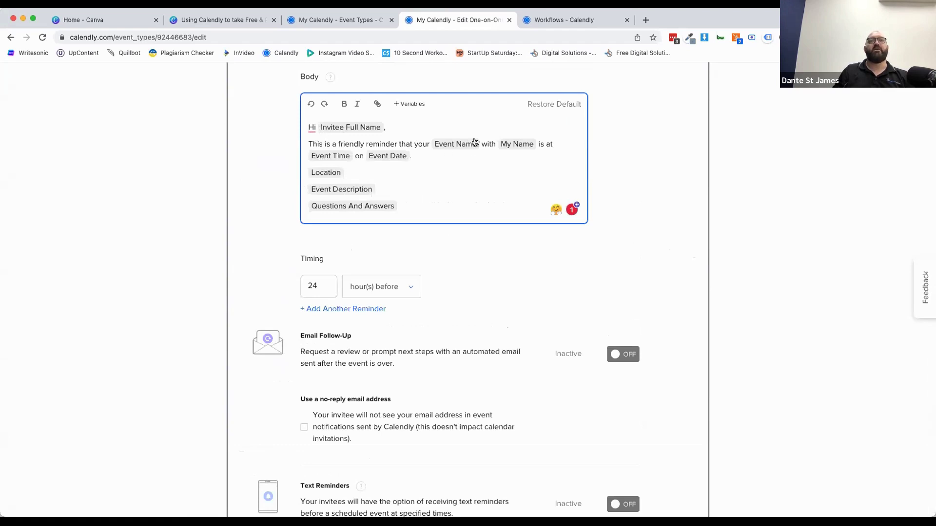
left_click_drag(481, 144, 435, 144)
key("BackSpace")
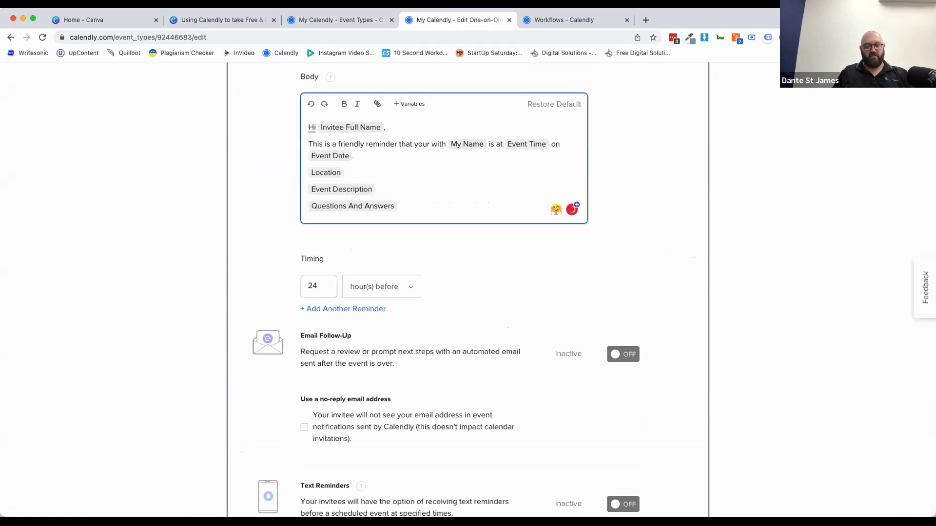
type("meeting")
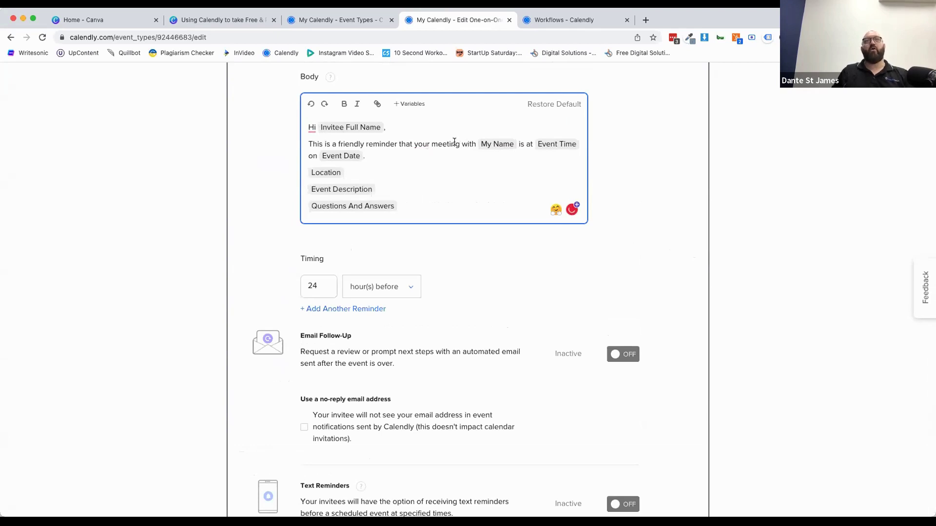
double_click(456, 142)
type("call")
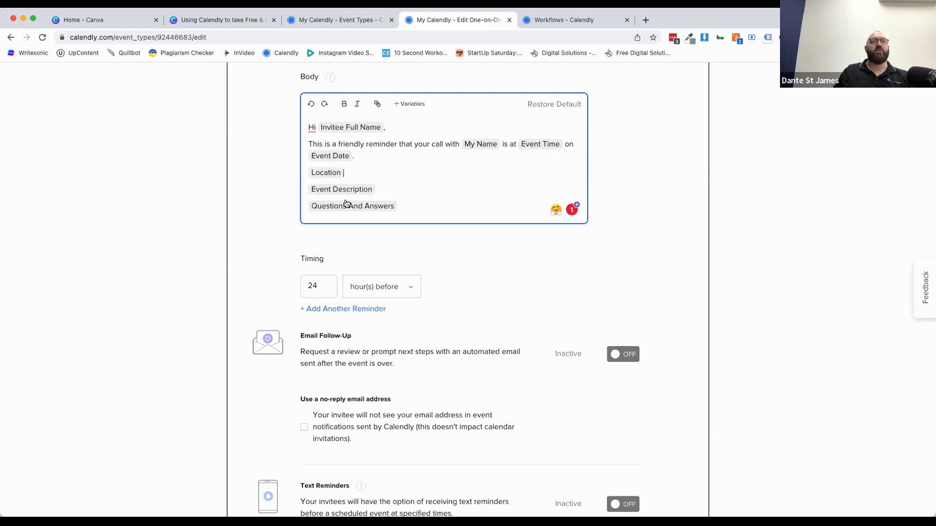
Remove the Questions And Answers variable and its empty line from the email reminder body
left_click_drag(403, 205, 311, 208)
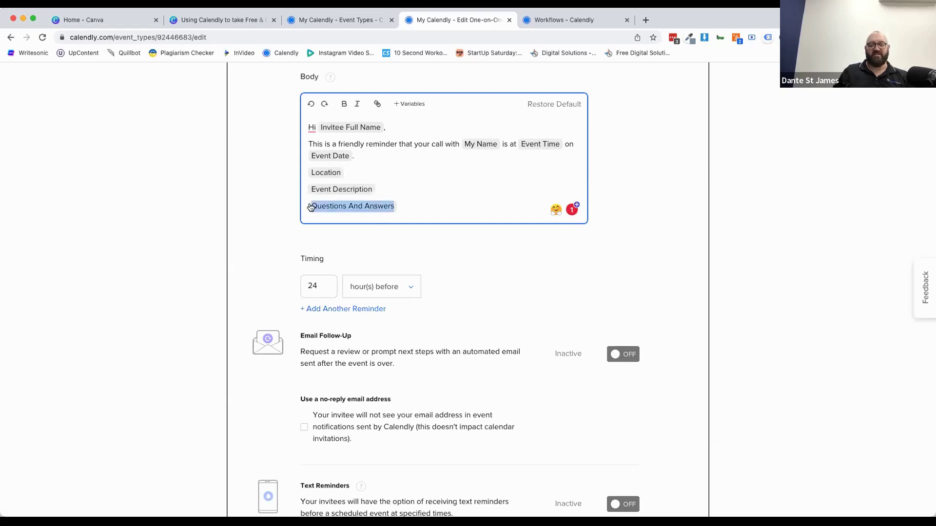
key("BackSpace")
key("BackSpace")
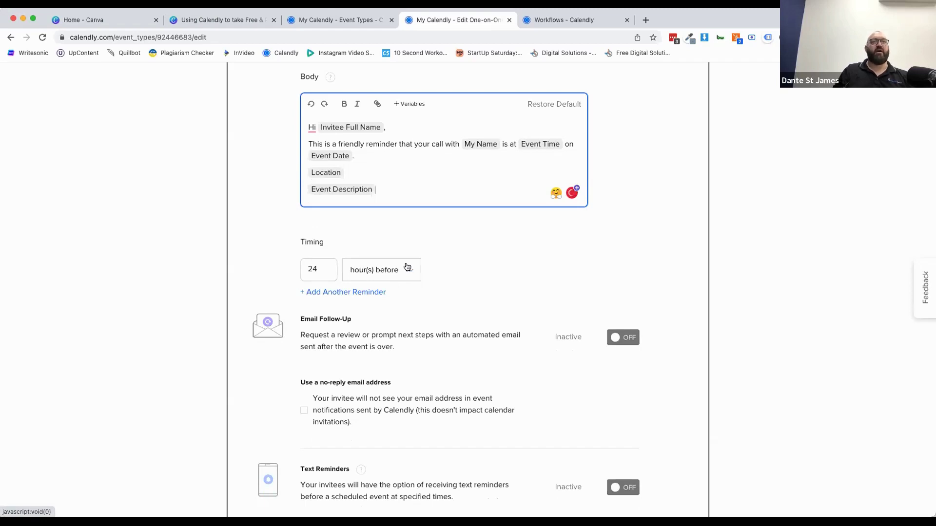
Add a second email reminder timed 1 hour before the event
left_click(357, 293)
double_click(315, 297)
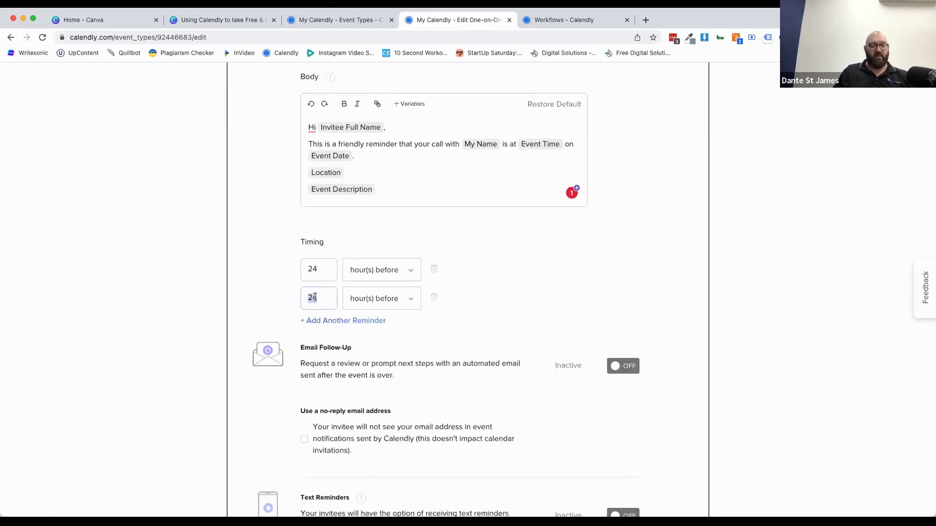
type("1")
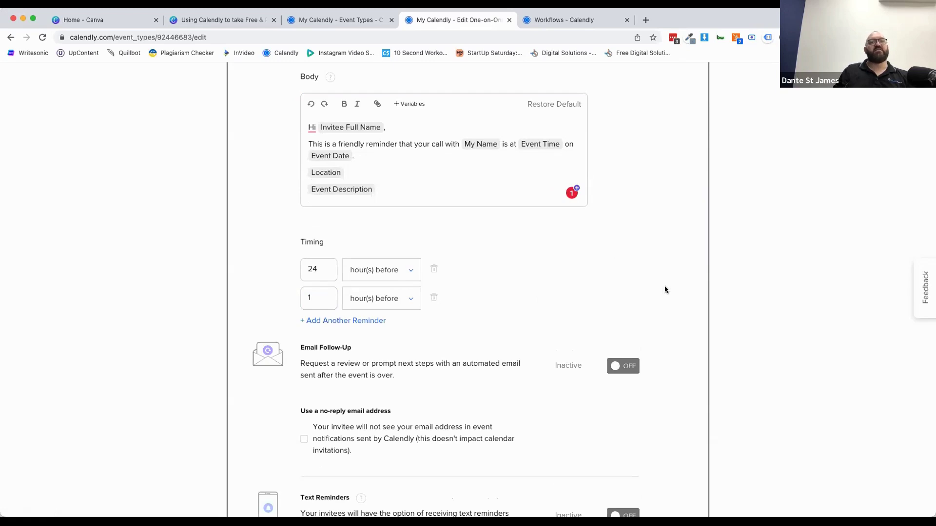
scroll(665, 290, "down", 3)
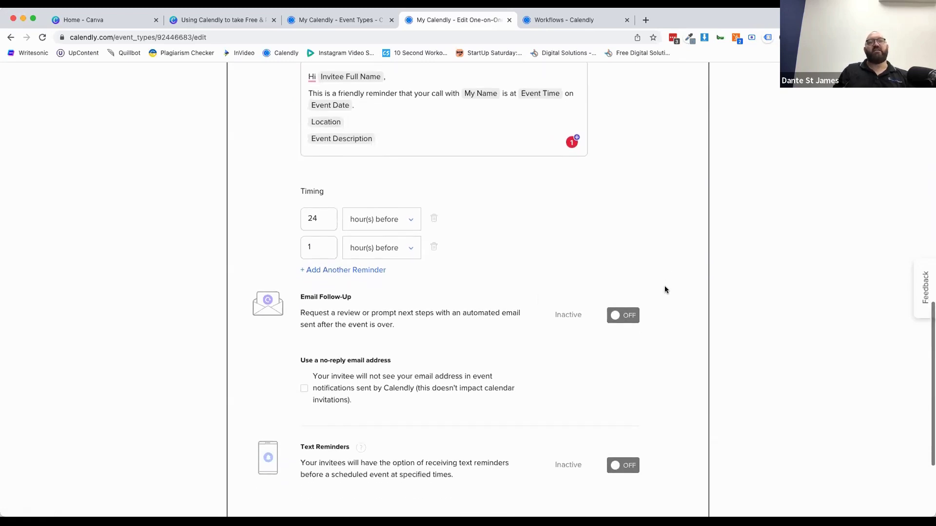
scroll(666, 290, "down", 2)
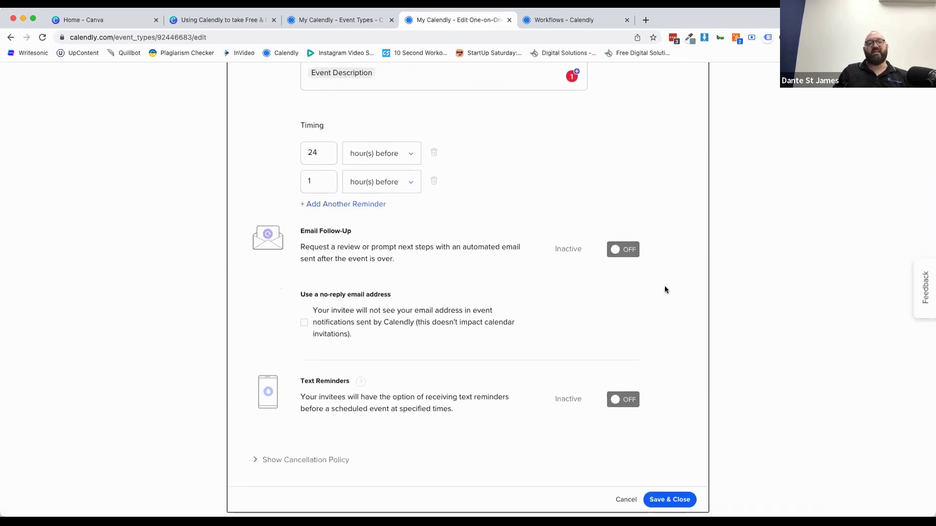
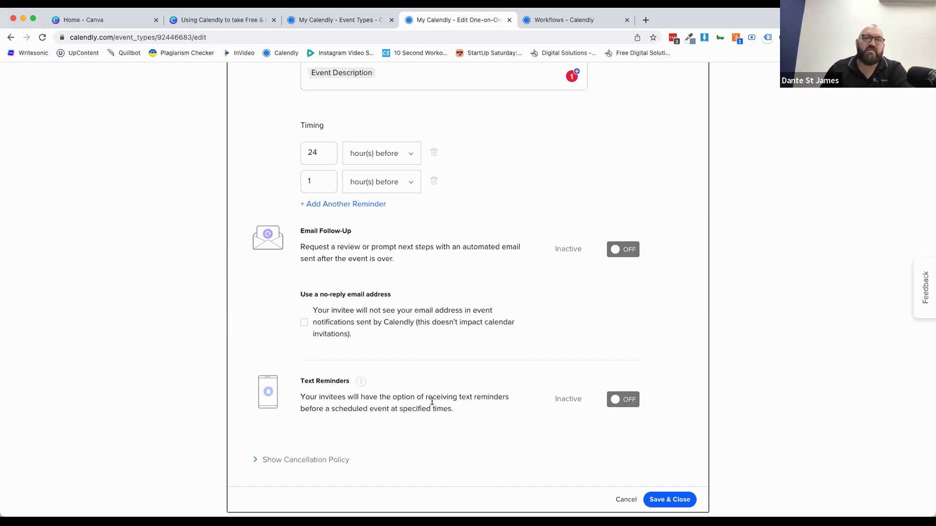
Turn on text reminders and replace the Event Name variable in the text message with the word "Call"
scroll(591, 326, "down", 3)
left_click(620, 334)
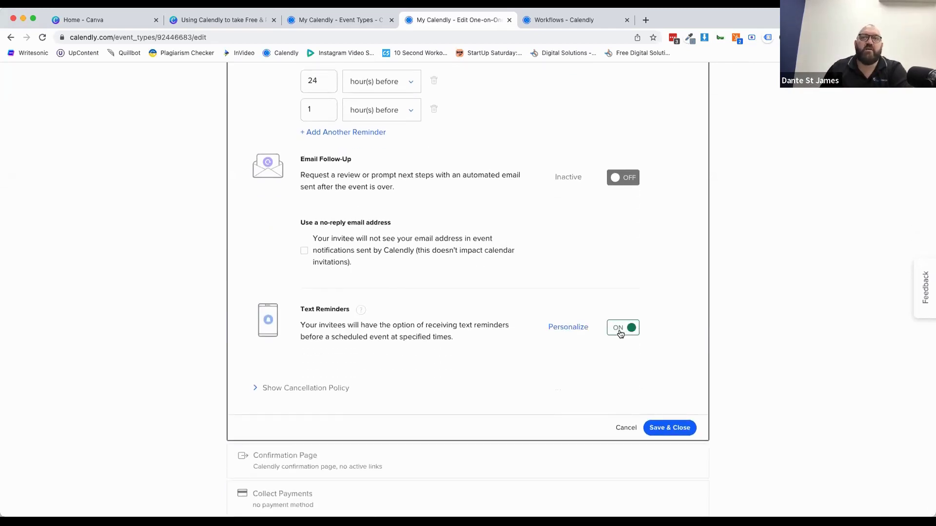
left_click(554, 326)
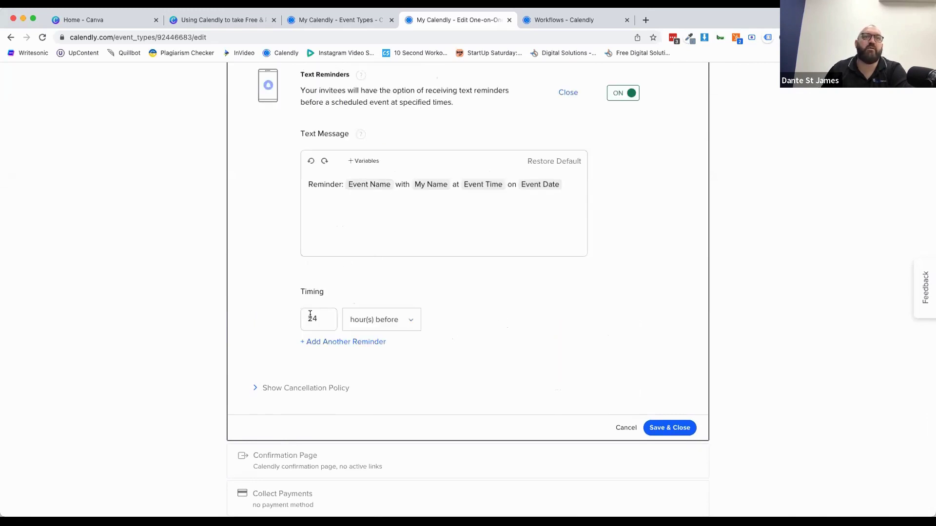
scroll(321, 244, "up", 1)
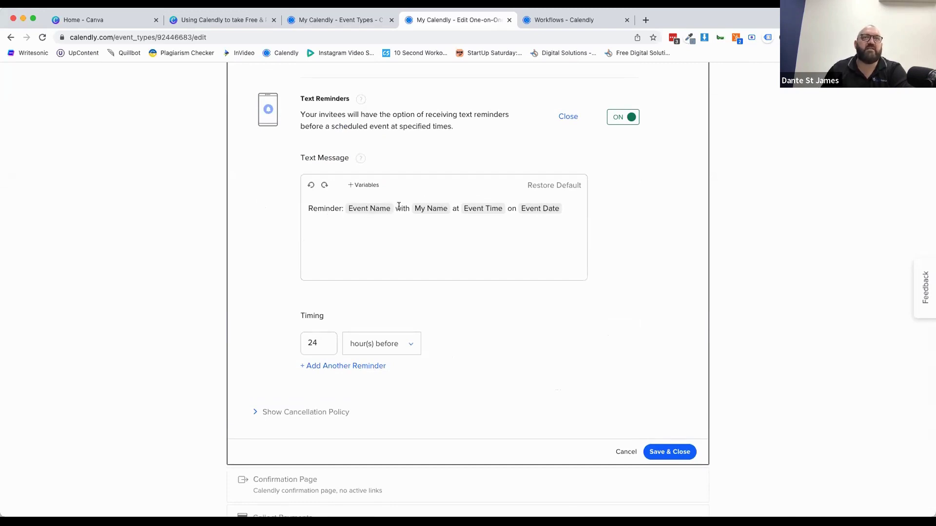
left_click_drag(395, 209, 347, 207)
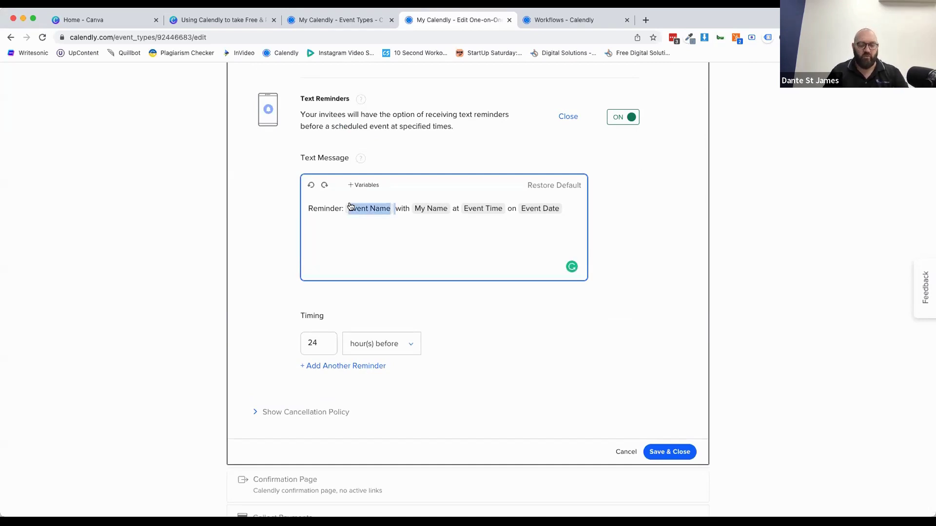
type("C")
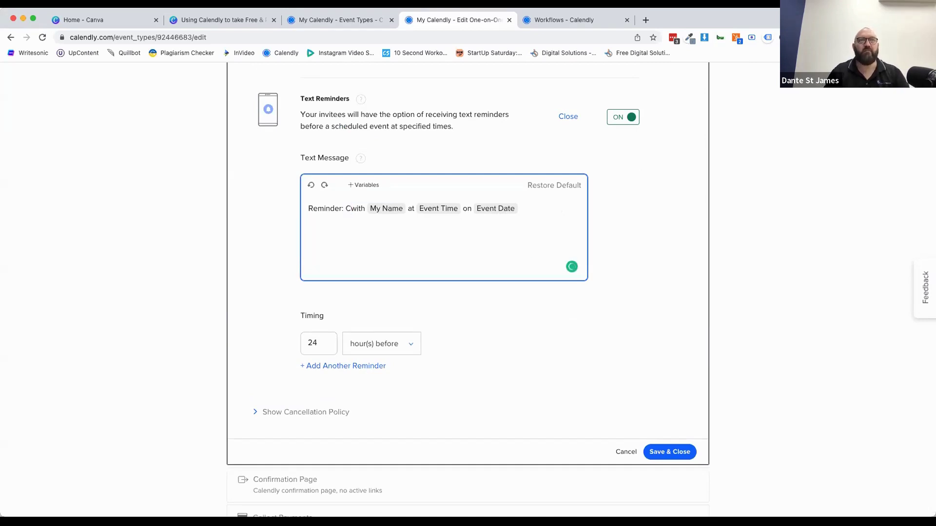
double_click(361, 208)
type("Call with")
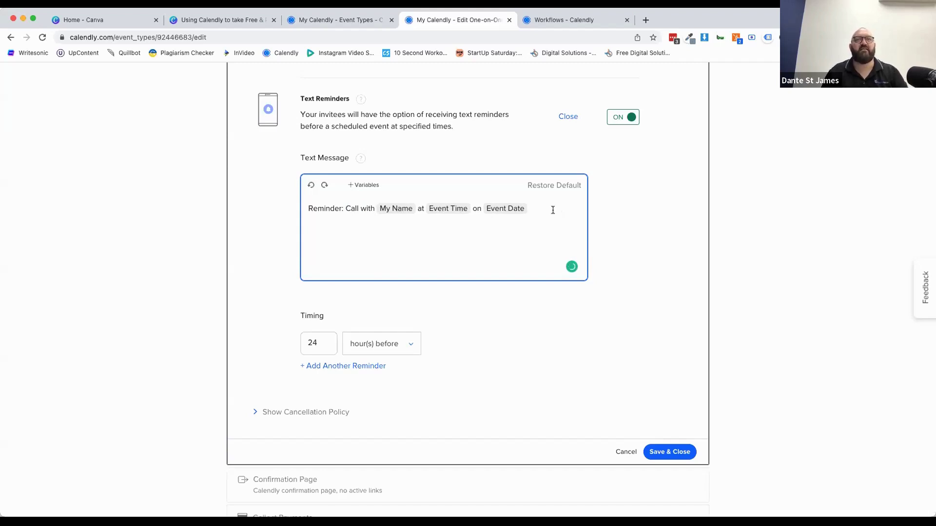
left_click(506, 320)
scroll(506, 319, "down", 1)
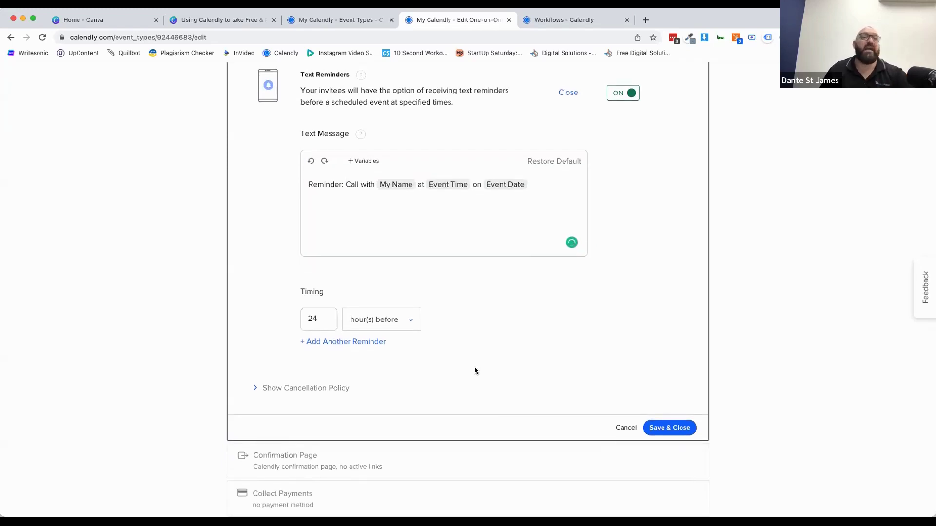
Expand the cancellation policy, leave its text blank with cancel and reschedule links included, and save the notification settings
left_click(326, 389)
scroll(281, 388, "down", 3)
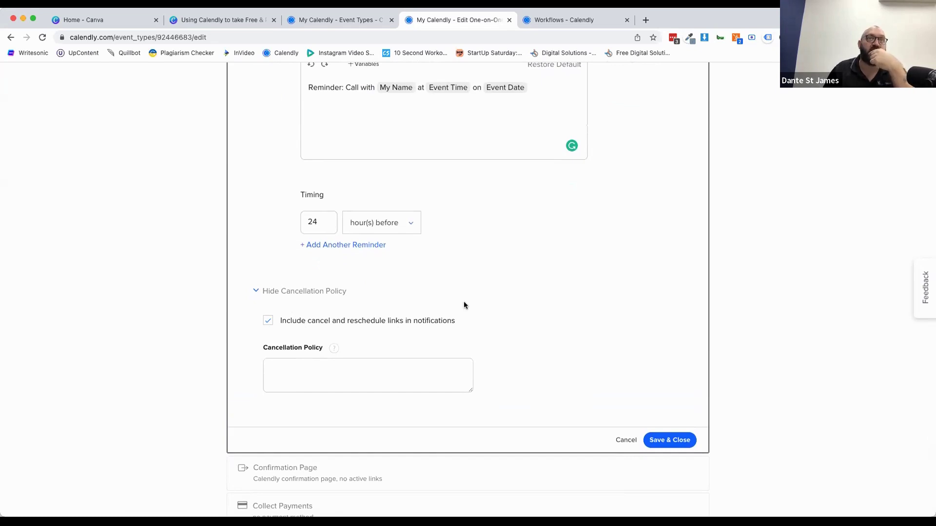
scroll(463, 303, "up", 2)
scroll(463, 305, "down", 1)
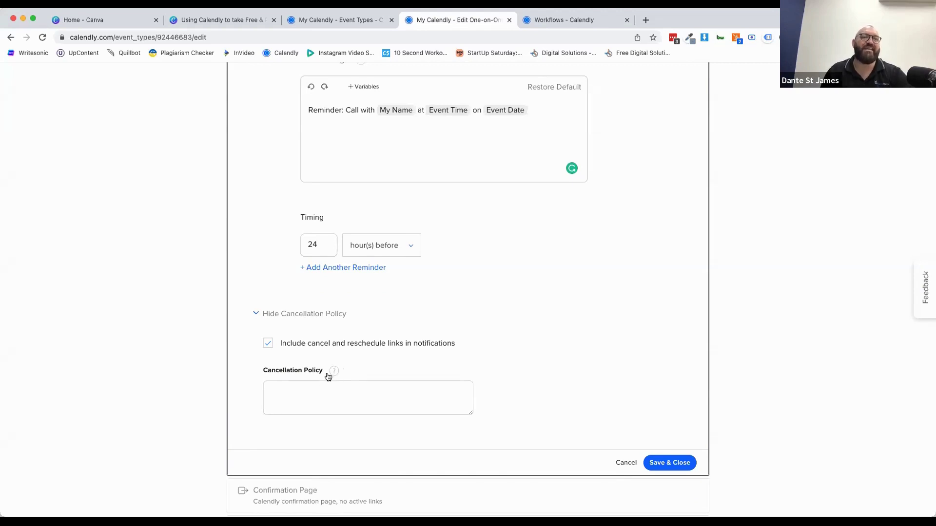
left_click(290, 386)
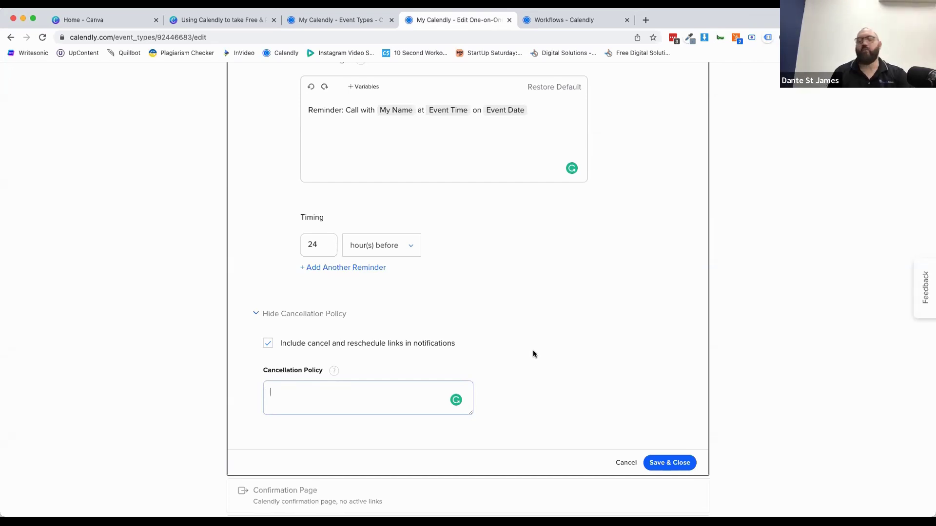
left_click(666, 463)
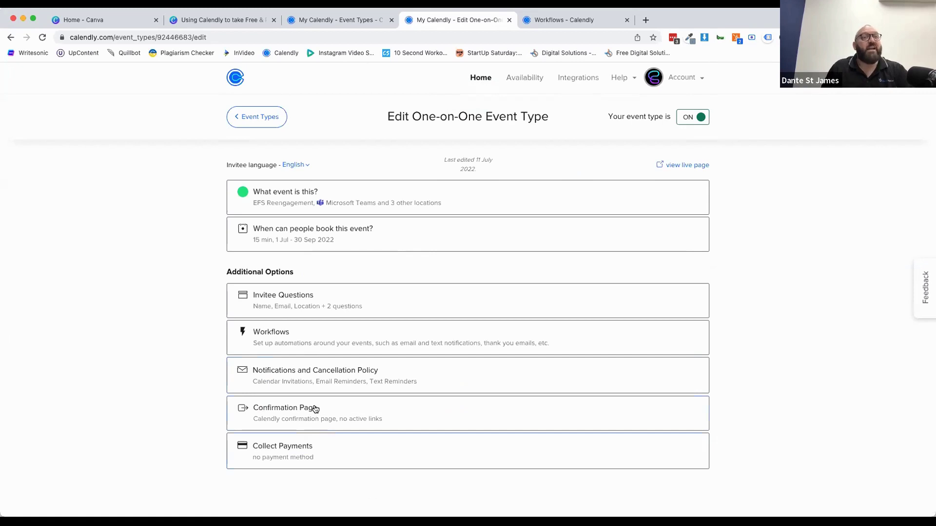
Open the event's confirmation page settings and review the confirmation, schedule-another-event and custom link options
left_click(295, 413)
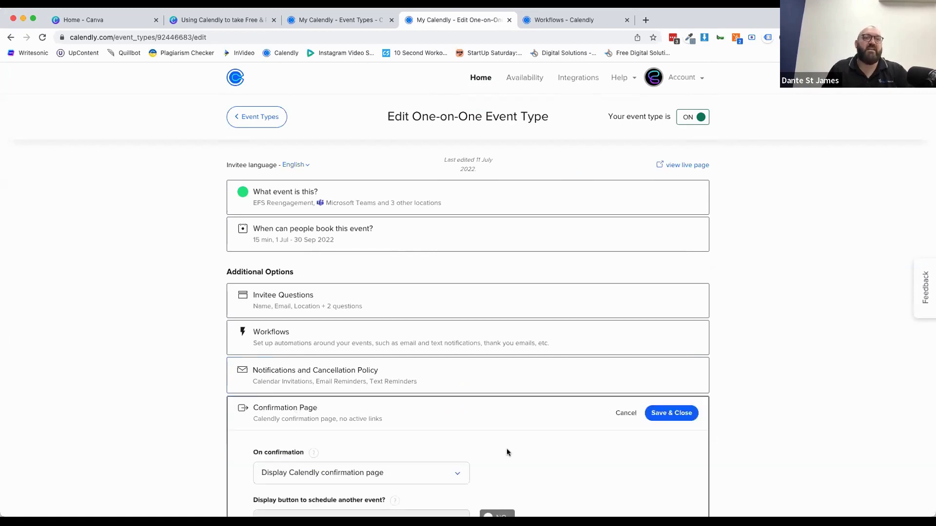
scroll(519, 454, "down", 2)
scroll(519, 450, "down", 2)
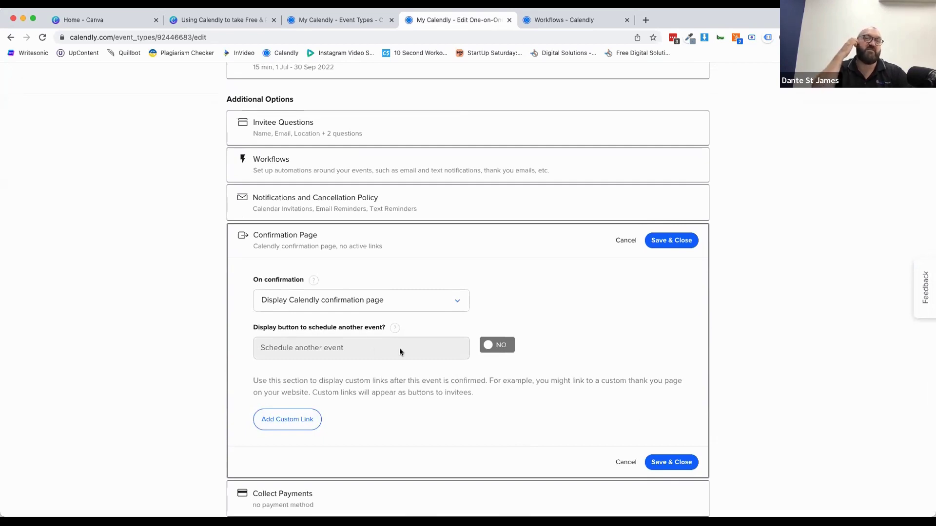
left_click(298, 422)
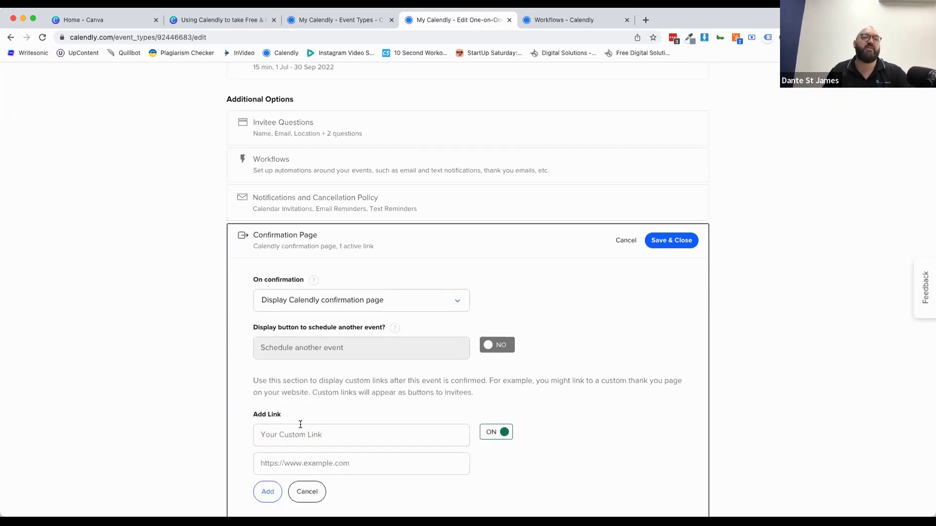
scroll(366, 437, "down", 3)
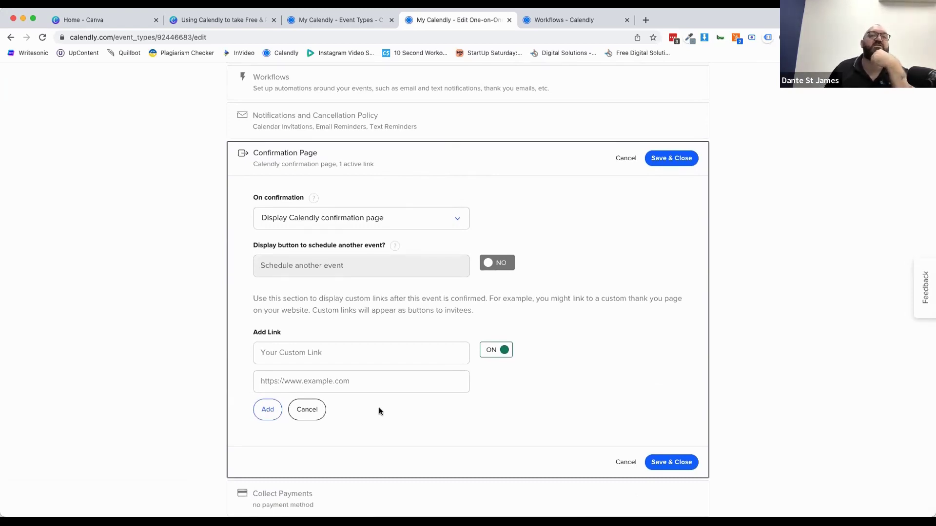
left_click(484, 352)
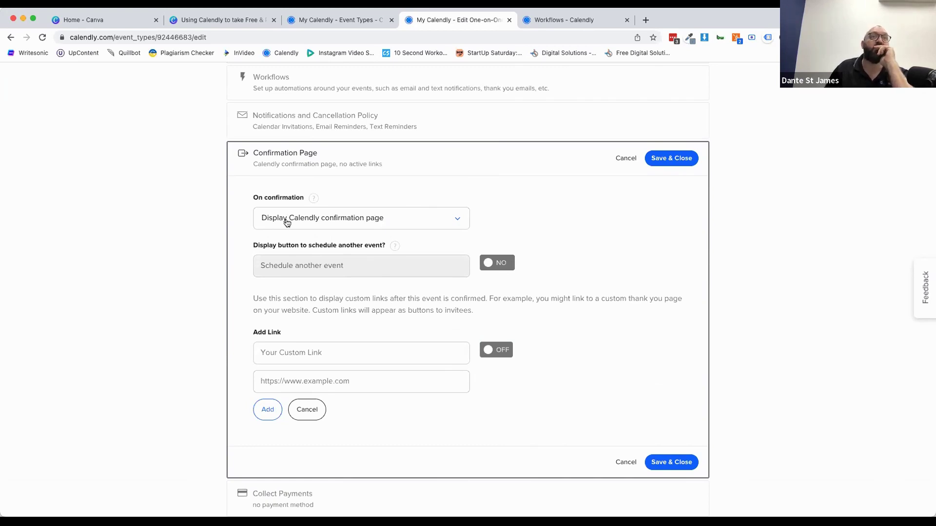
left_click(682, 462)
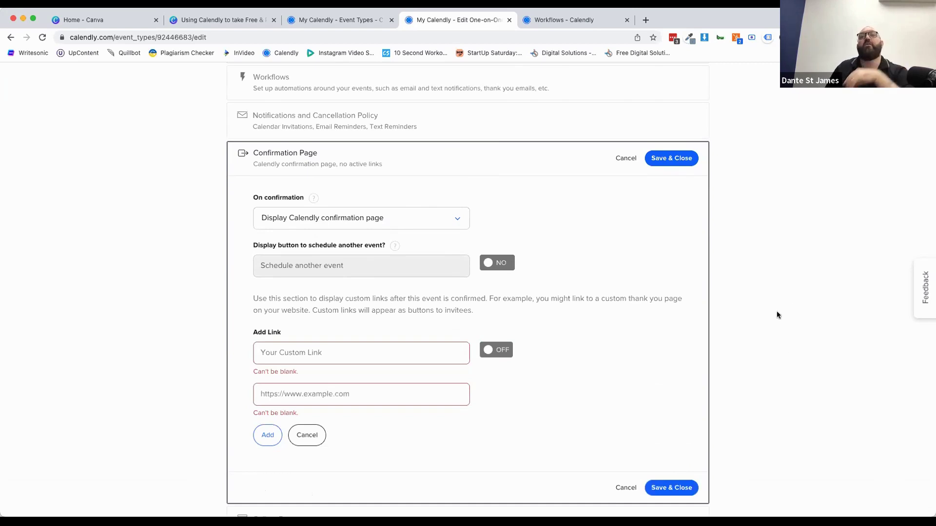
left_click(620, 161)
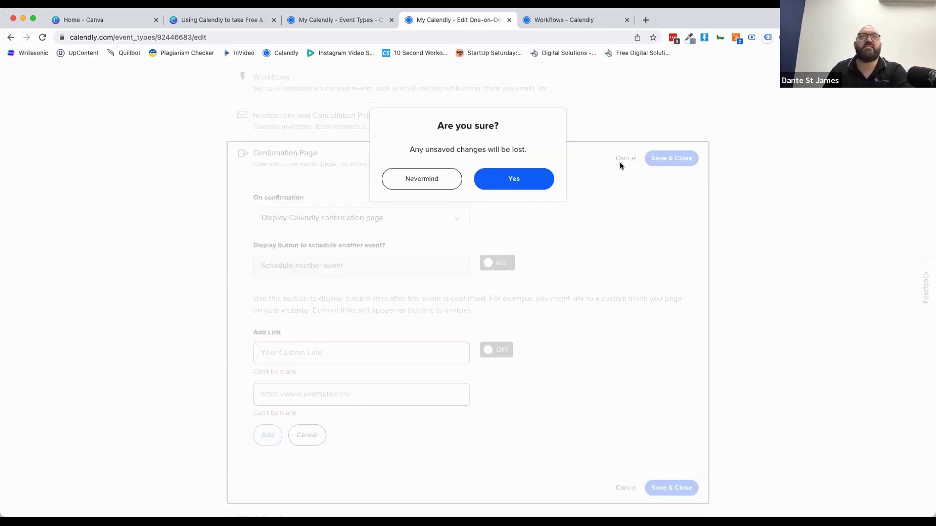
left_click(429, 184)
scroll(633, 348, "down", 1)
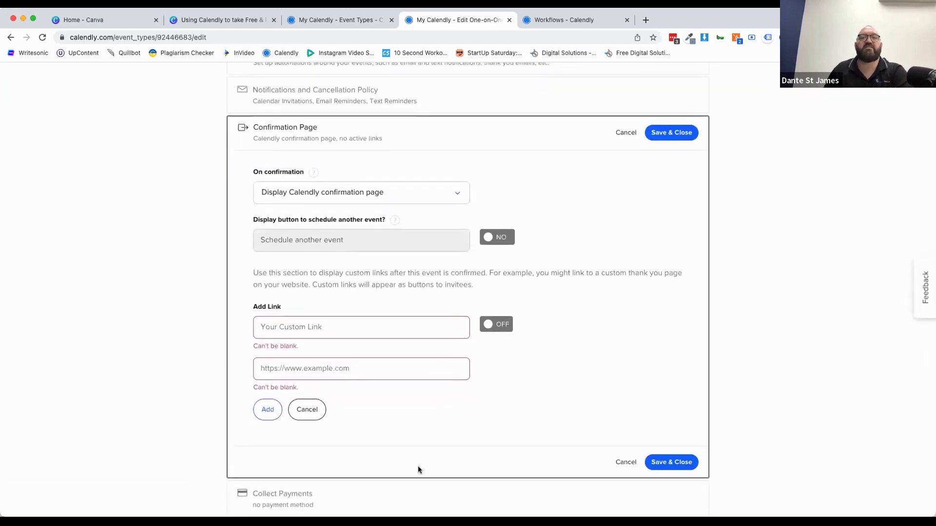
left_click(307, 409)
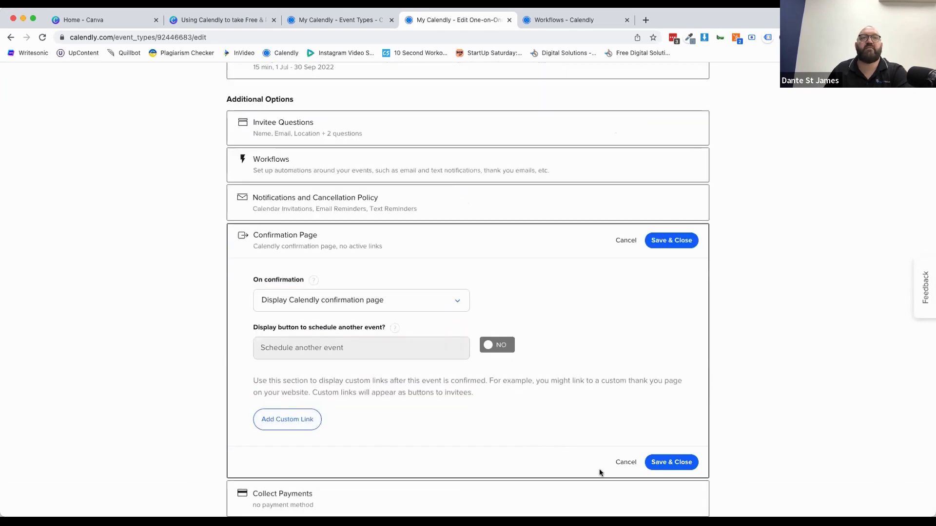
Save the confirmation page settings and open the event's payment collection settings
left_click(678, 466)
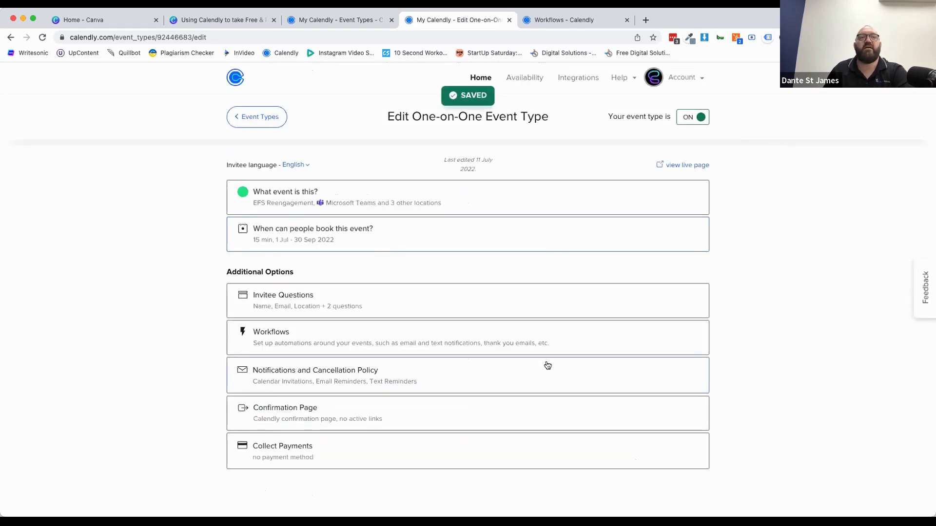
left_click(334, 455)
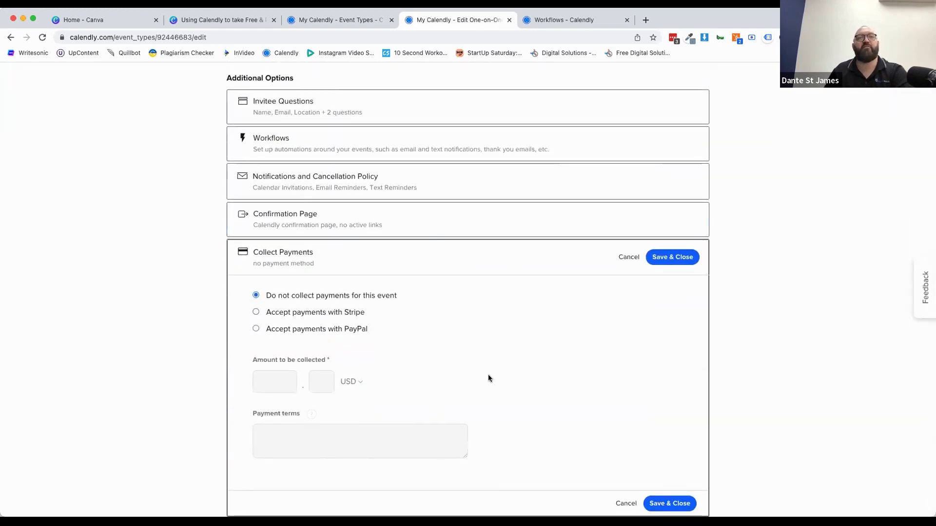
Choose PayPal as the payment method and set the amount to be collected to 80.00 AUD
left_click(358, 314)
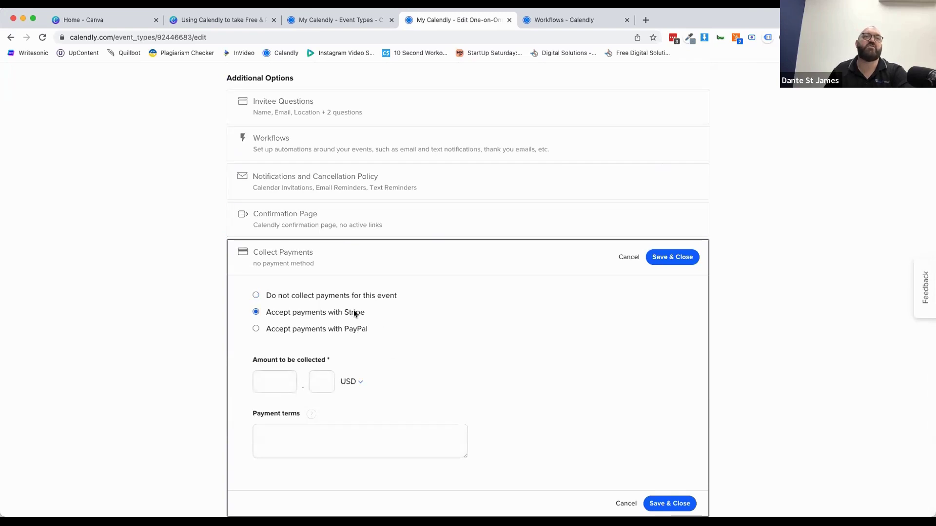
left_click(352, 329)
left_click(351, 381)
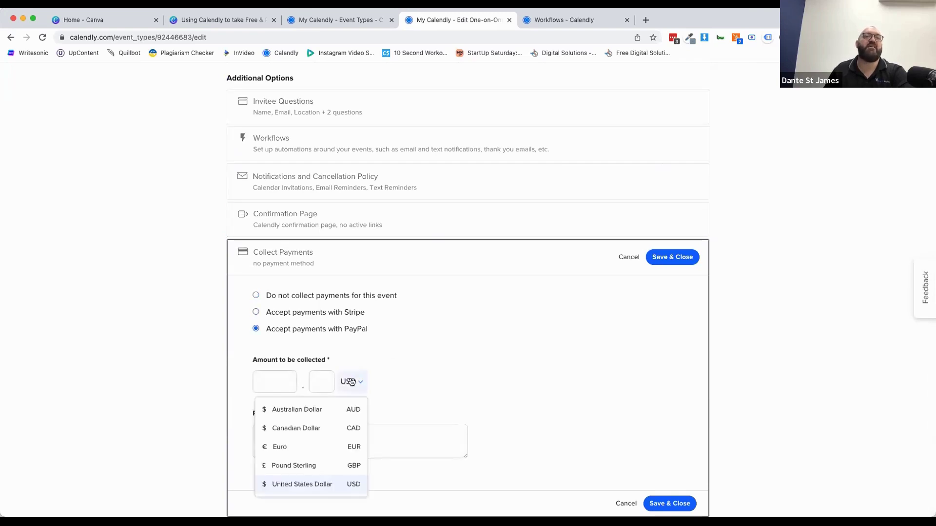
left_click(308, 409)
left_click(268, 379)
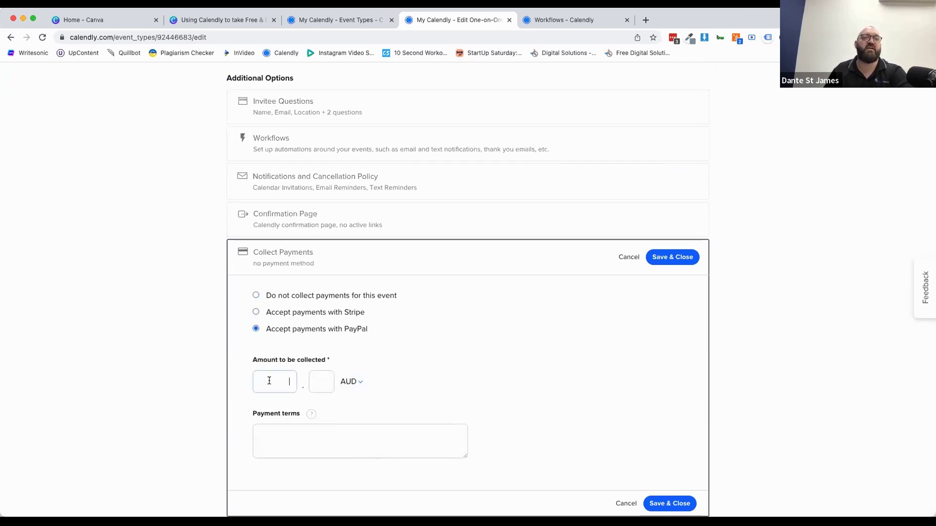
type("80")
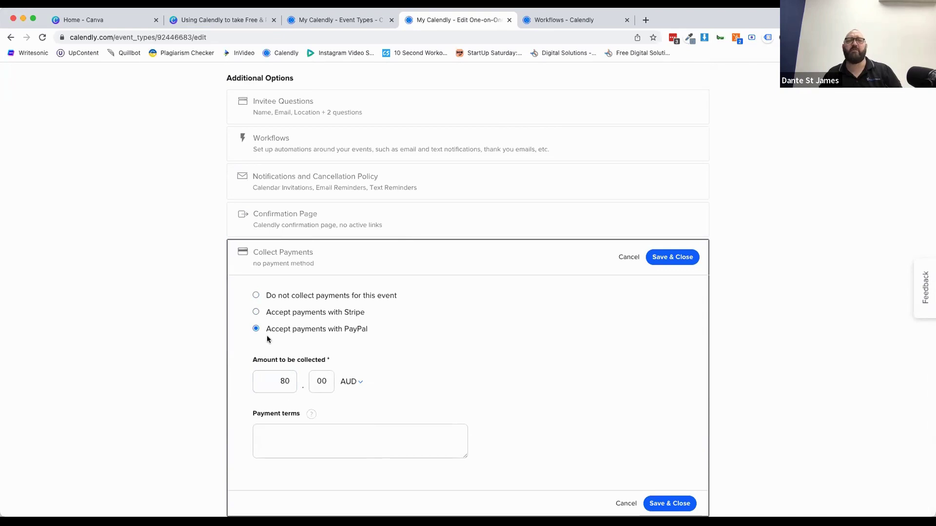
Set the event to not collect payments and save the payment settings
left_click(295, 314)
left_click(293, 329)
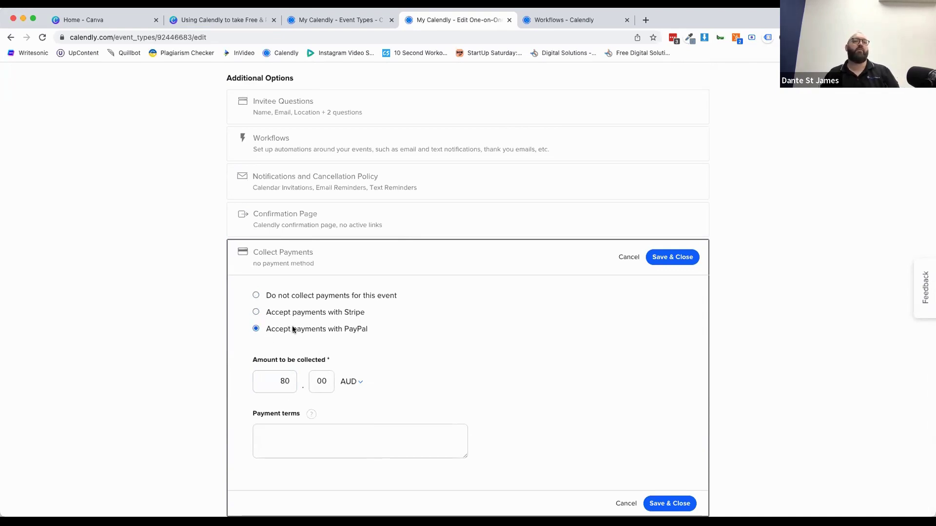
left_click(268, 312)
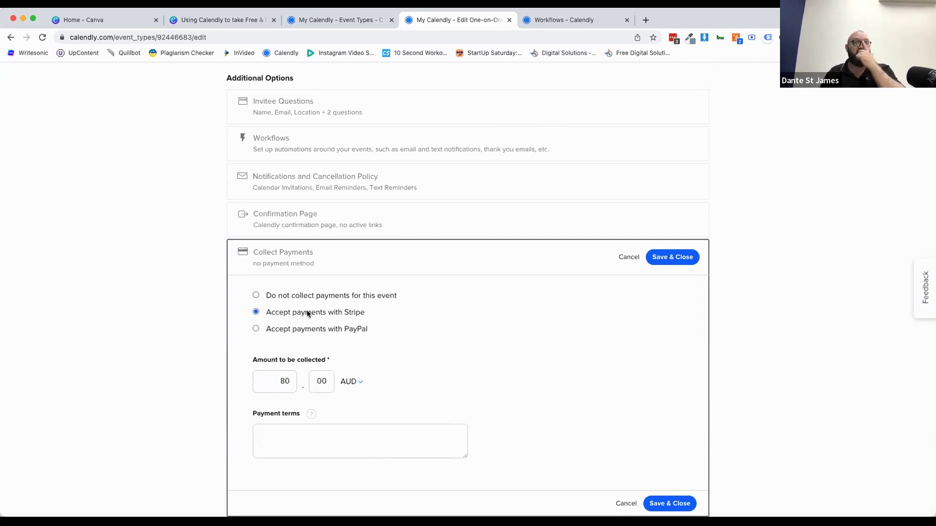
left_click(254, 295)
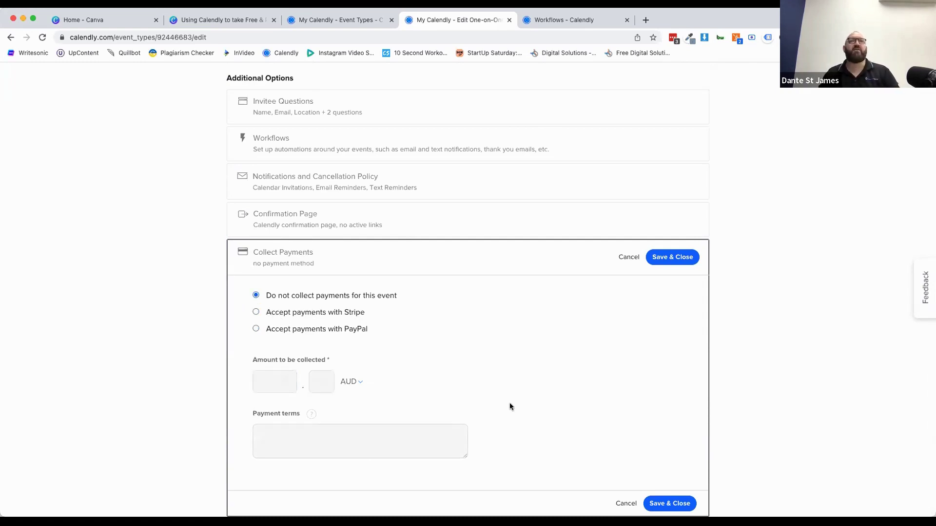
left_click(665, 261)
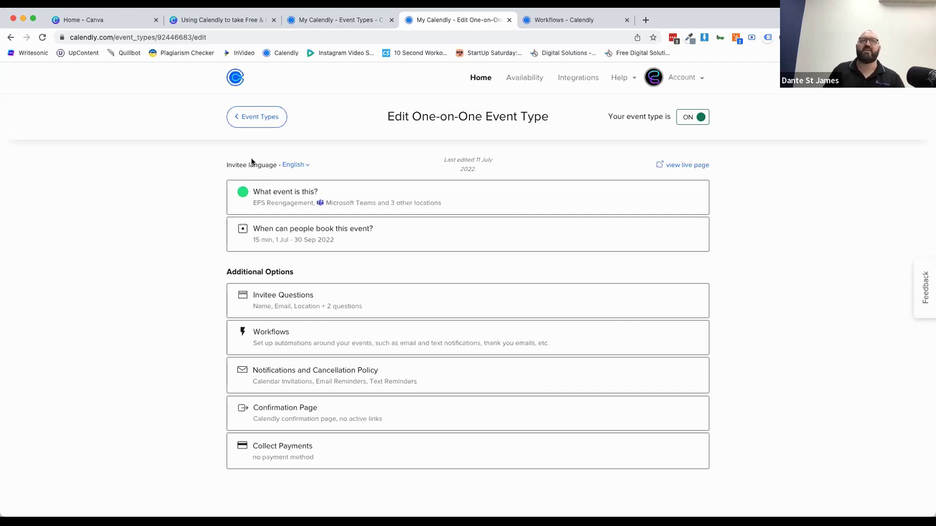
Return to the event types, open the Private 1:1 Session (Discounted) event and expand its booking date and availability settings
left_click(258, 124)
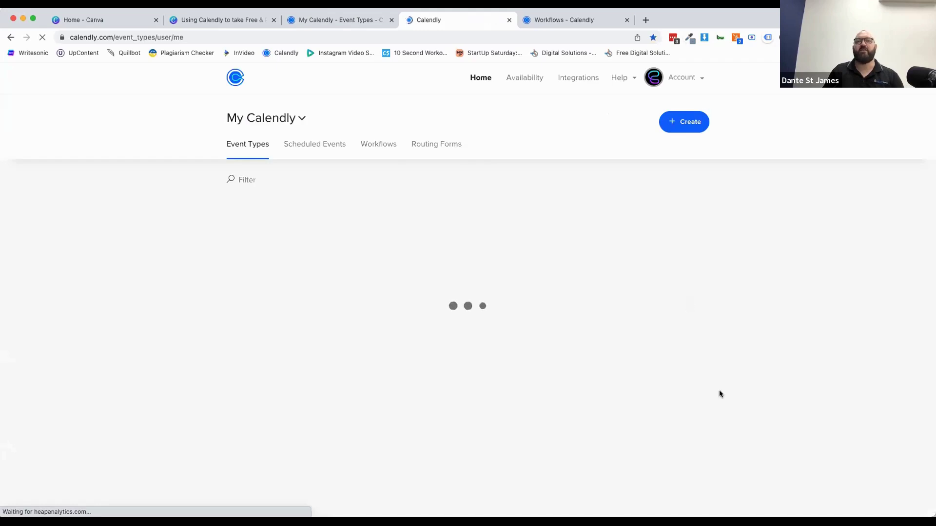
scroll(679, 433, "down", 2)
scroll(679, 434, "down", 1)
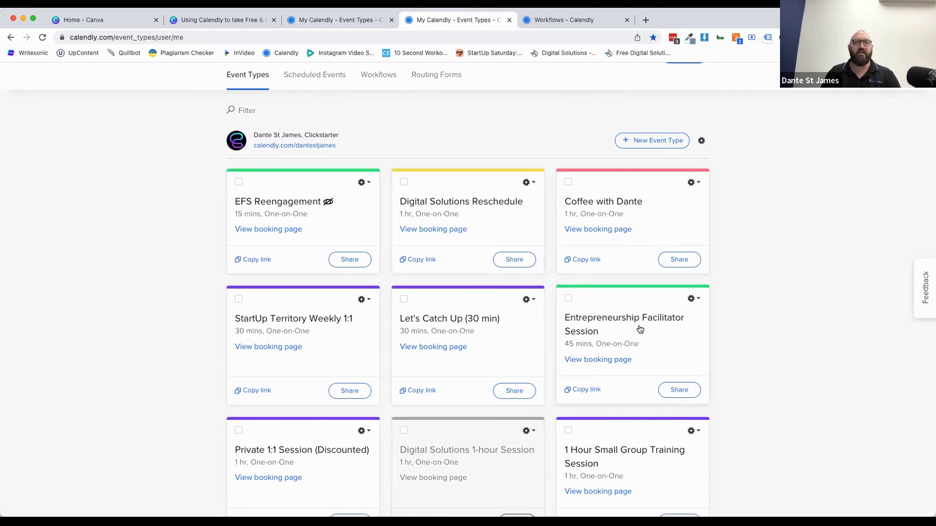
scroll(725, 468, "down", 3)
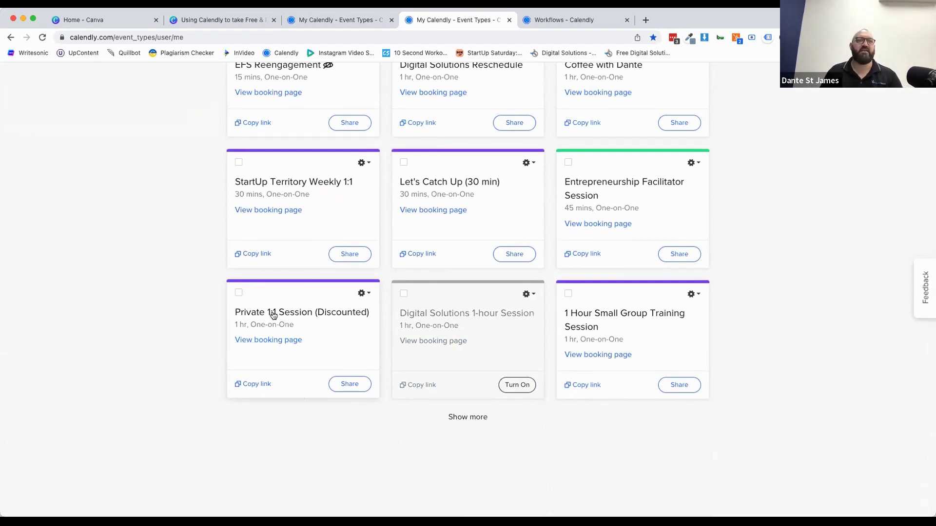
left_click(273, 313)
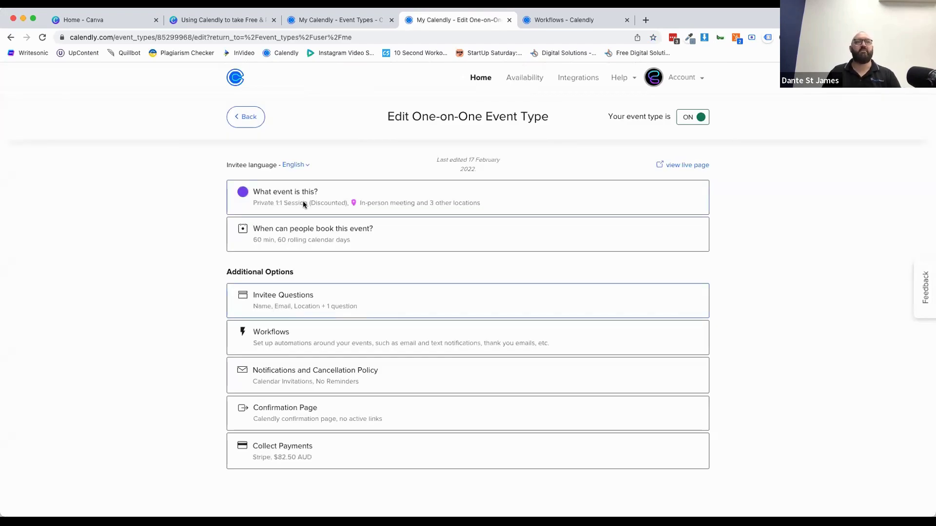
left_click(289, 242)
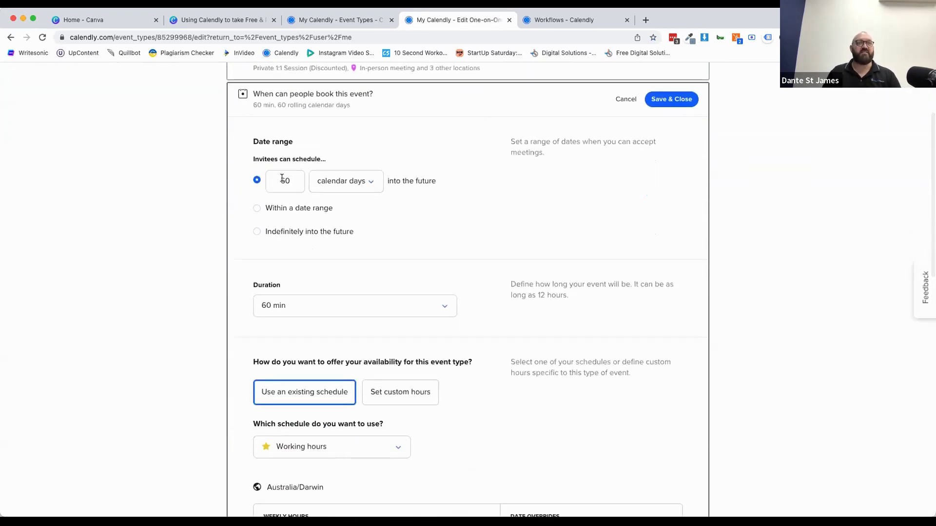
Limit bookings for the private session to 30 calendar days into the future
double_click(282, 179)
type("30")
left_click(484, 213)
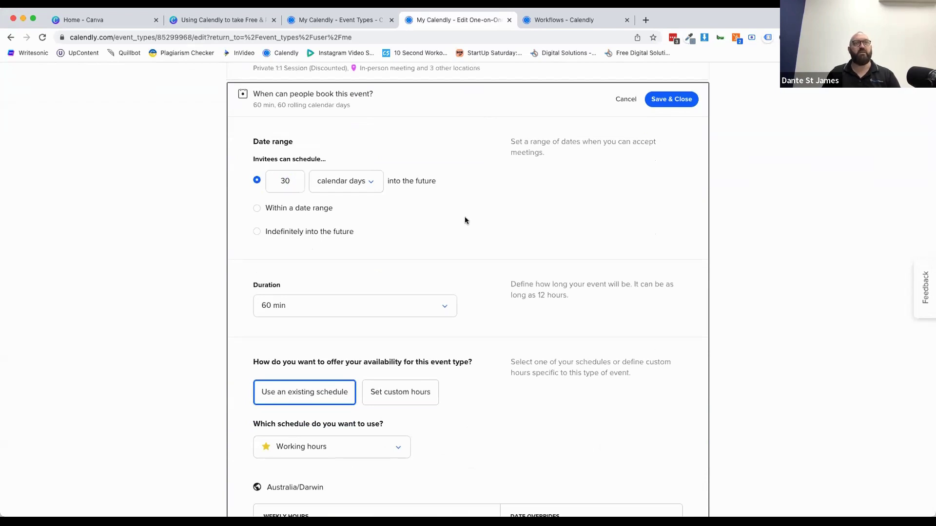
Expand the additional availability rules and prevent invitees from scheduling within 1 day of the event start time
scroll(487, 256, "down", 3)
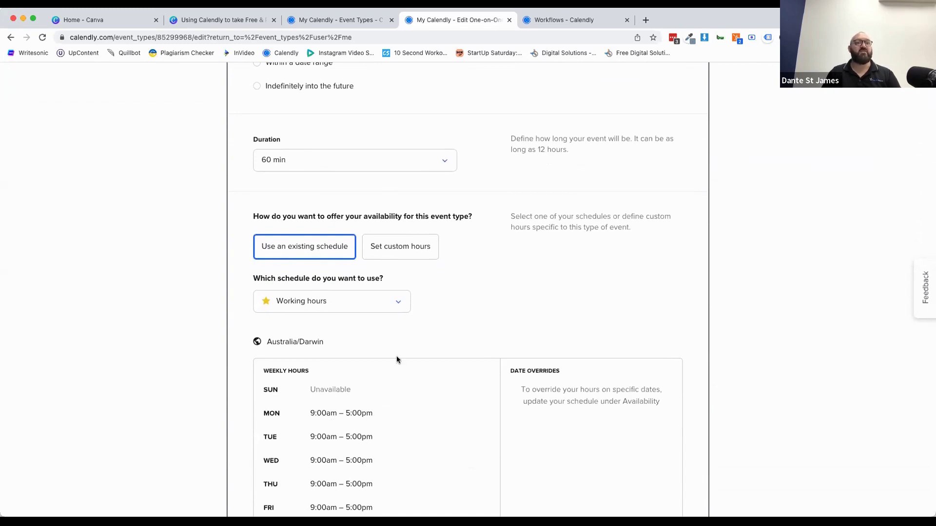
scroll(397, 360, "down", 3)
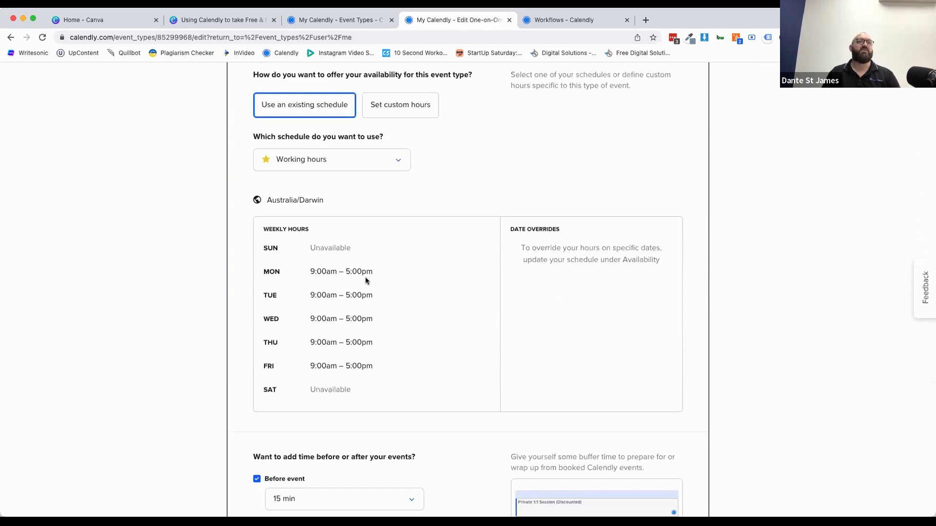
scroll(419, 380, "down", 4)
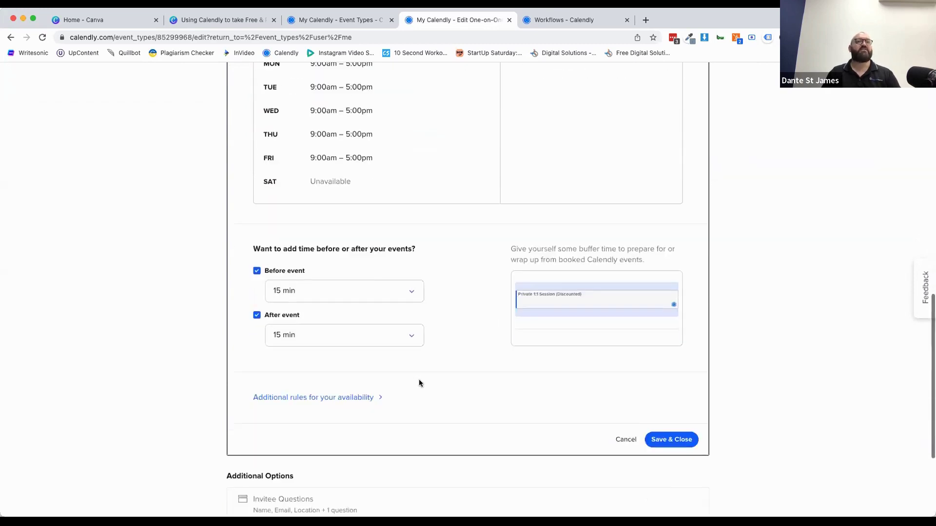
scroll(419, 383, "down", 2)
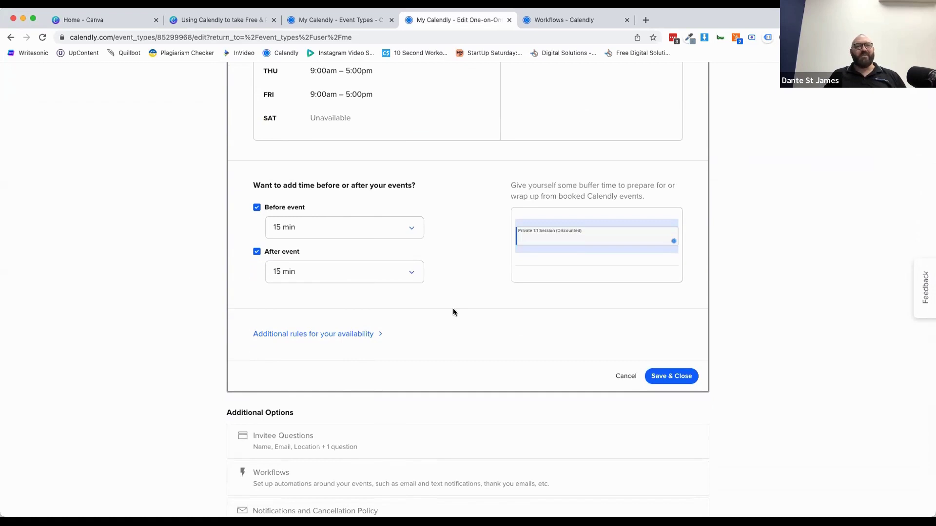
left_click(343, 334)
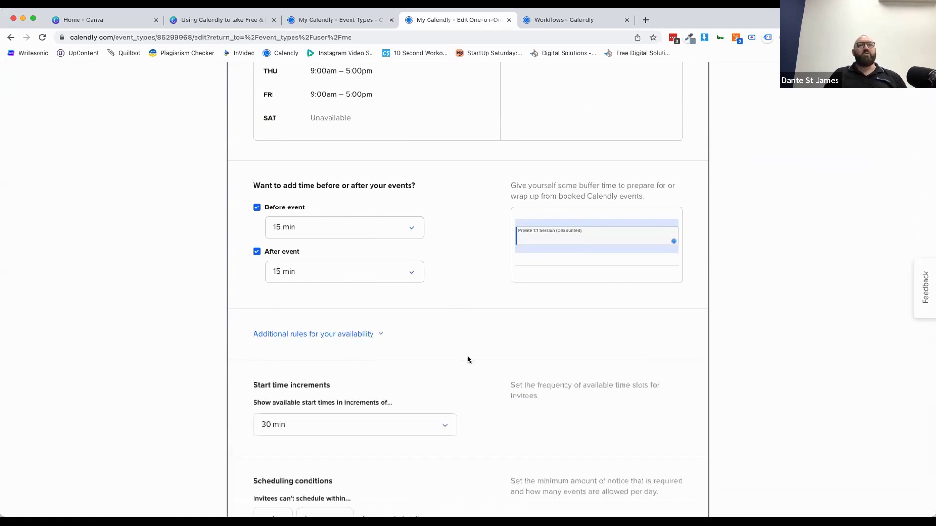
scroll(467, 357, "down", 3)
scroll(467, 360, "down", 2)
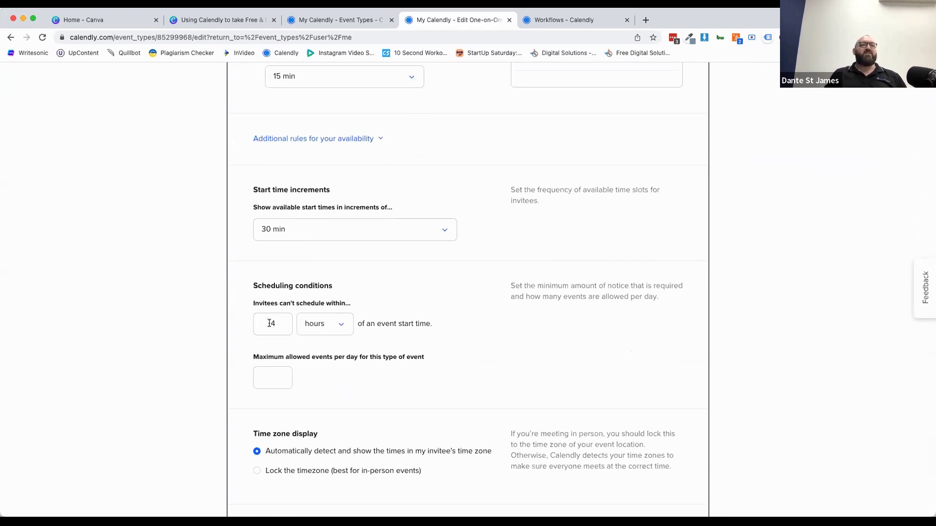
left_click(322, 325)
left_click(317, 368)
left_click(317, 327)
left_click(315, 400)
left_click(269, 323)
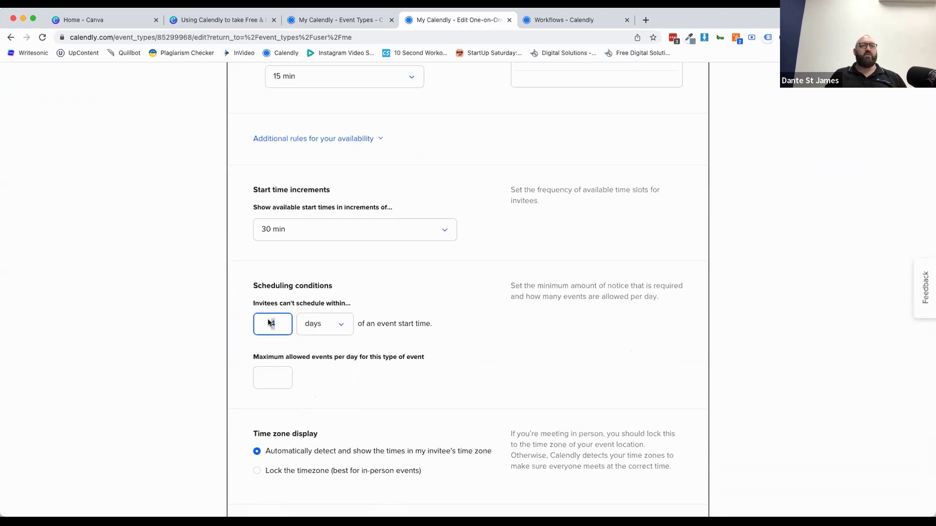
type("1")
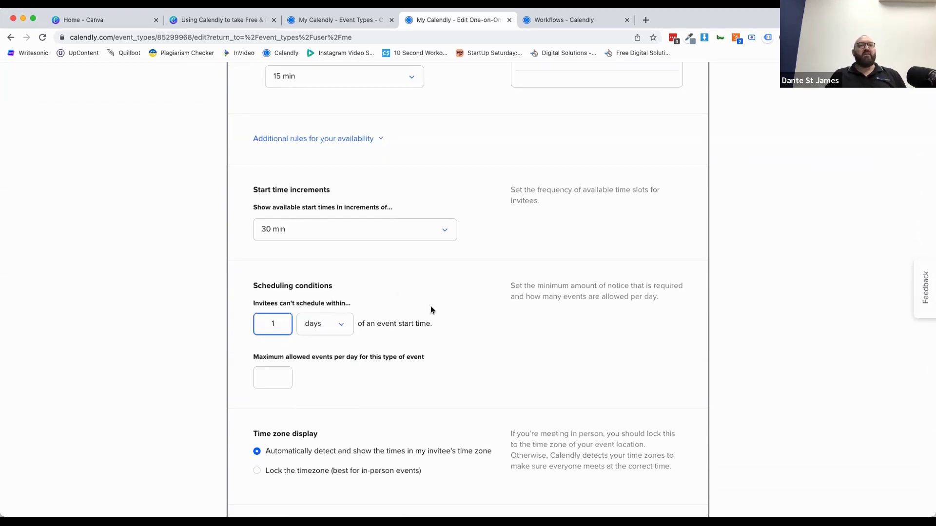
Set the maximum allowed events per day for this event type to 2
left_click(264, 374)
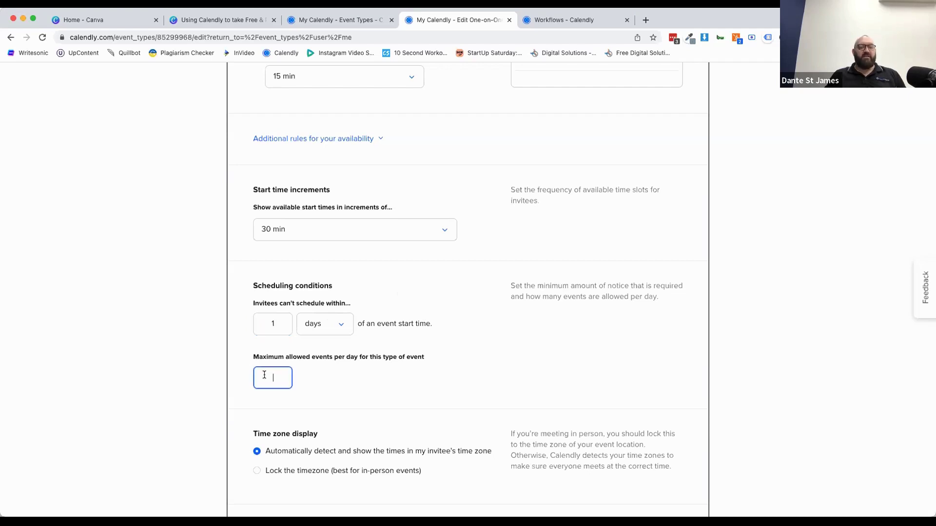
type("2")
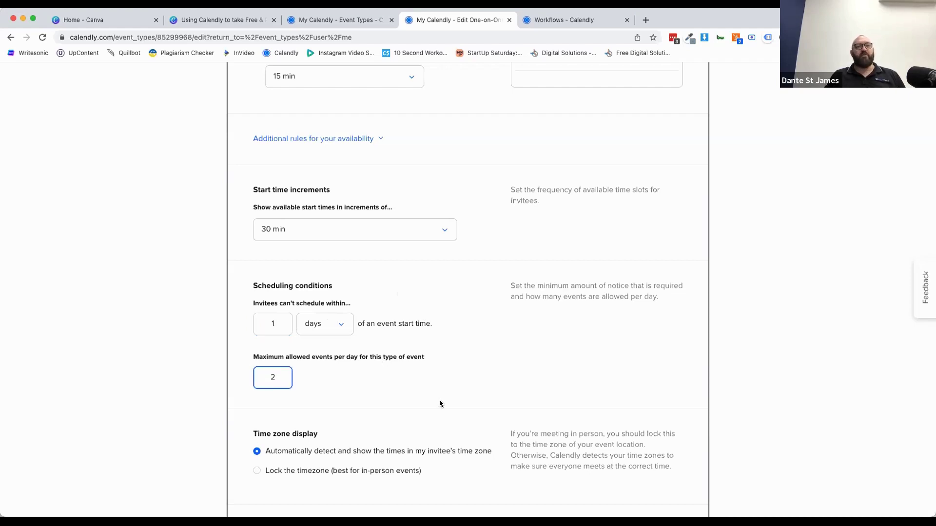
left_click(481, 399)
Make the private session a secret event and save its booking and availability settings
scroll(480, 399, "down", 6)
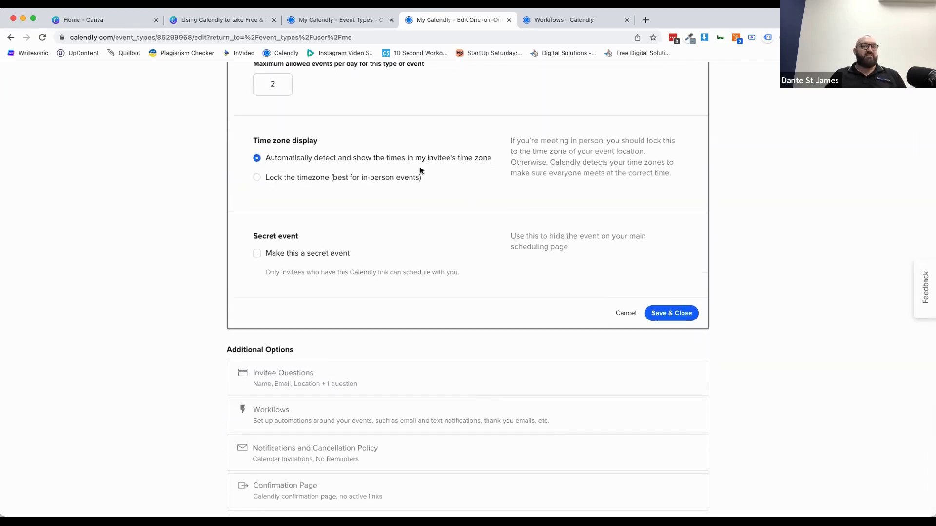
left_click(256, 254)
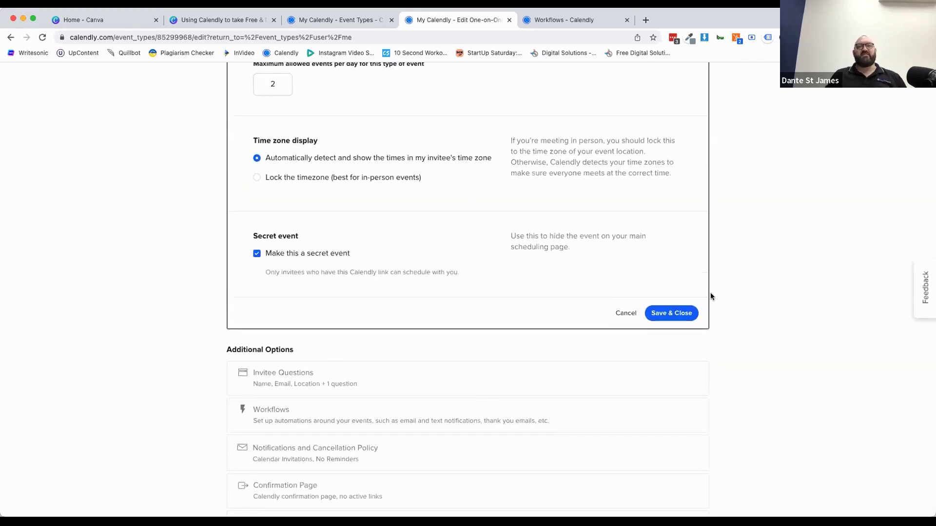
left_click(665, 315)
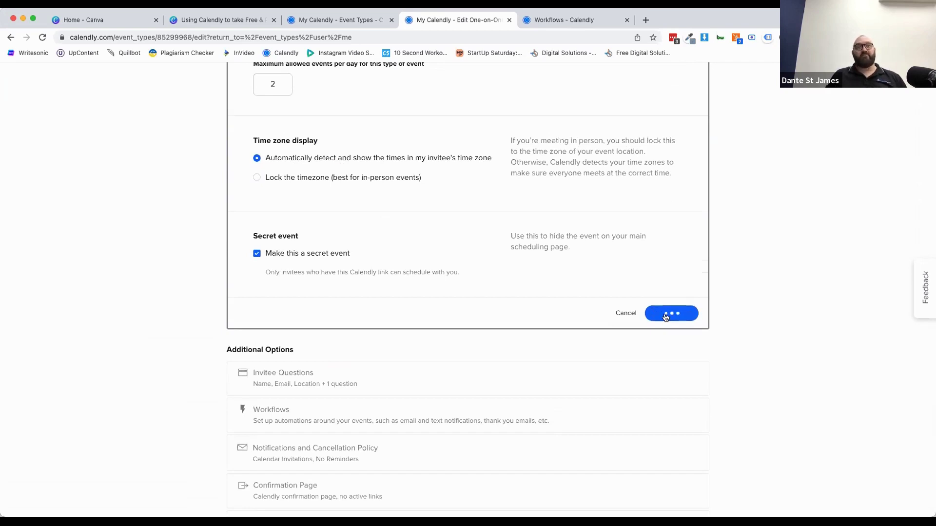
Review the location question and its choice order in the invitee questions, keeping In Darwin only first, and save the questions
left_click(303, 309)
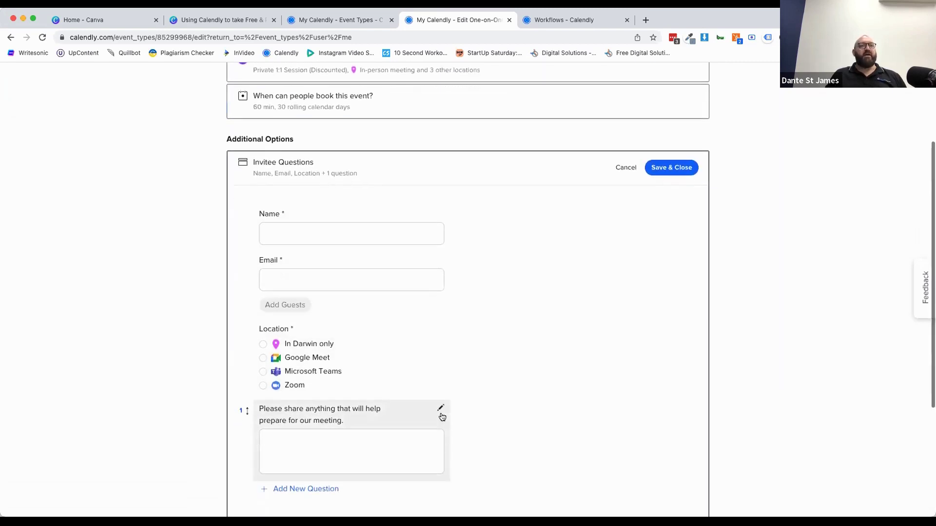
scroll(341, 390, "down", 3)
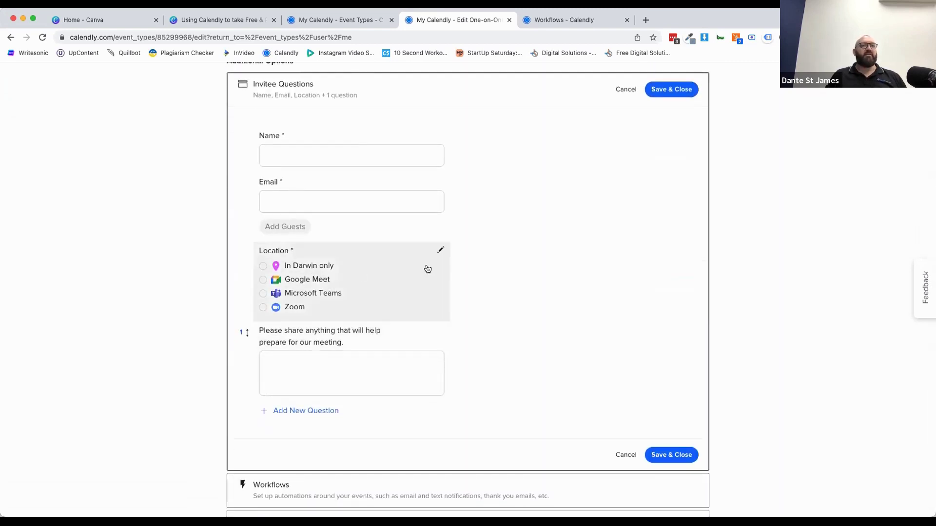
left_click(438, 251)
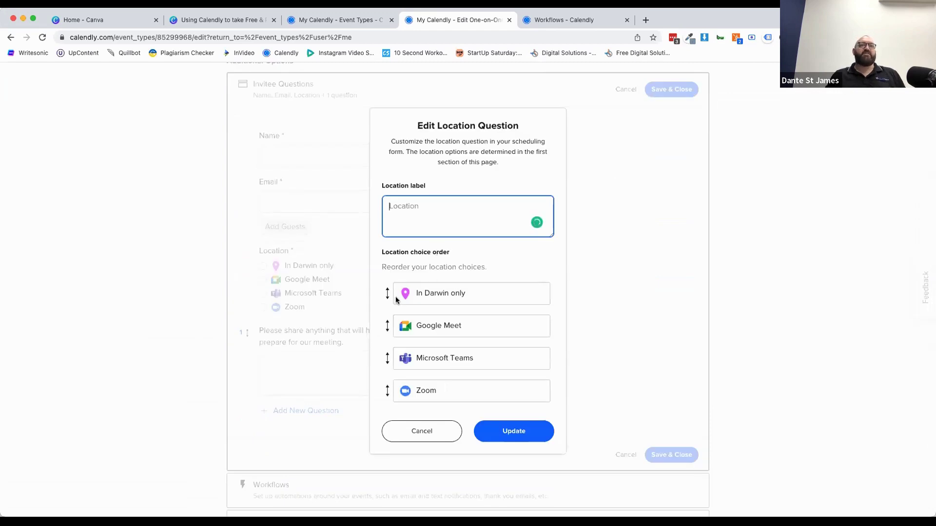
left_click(421, 294)
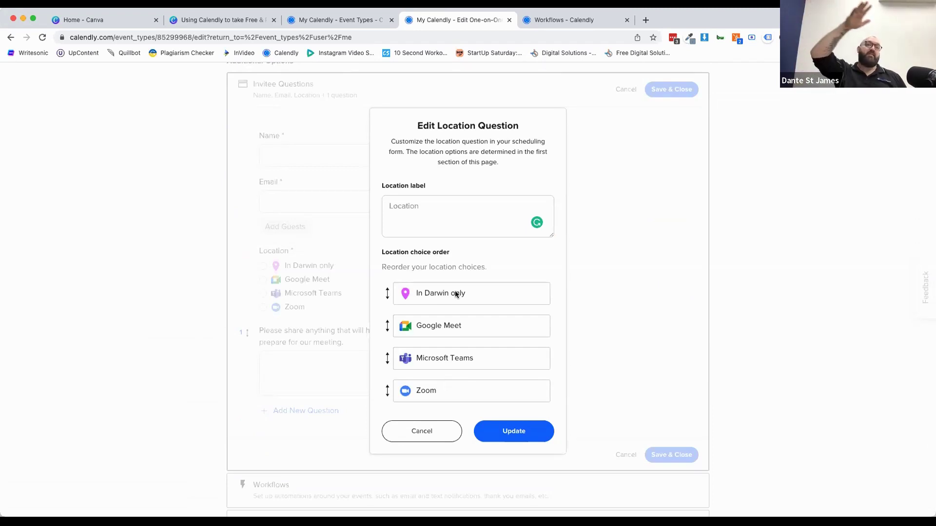
left_click(507, 440)
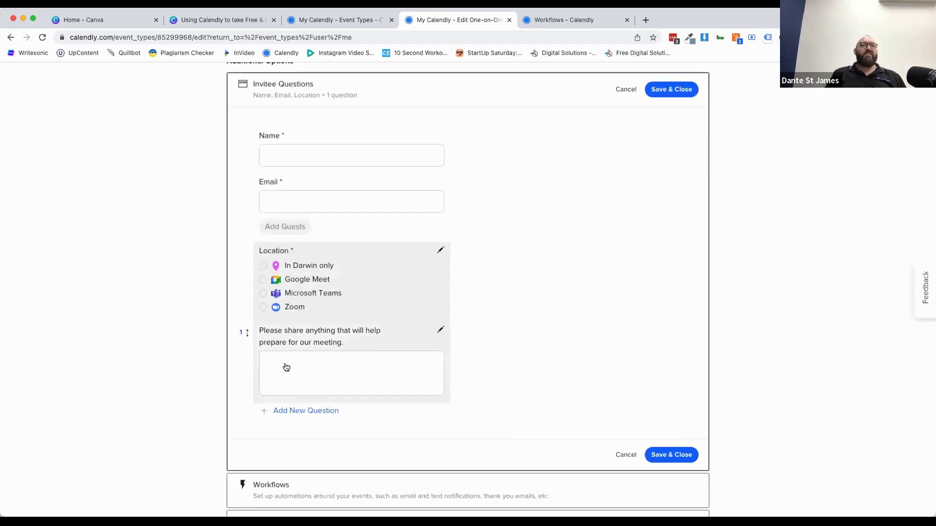
scroll(487, 397, "down", 3)
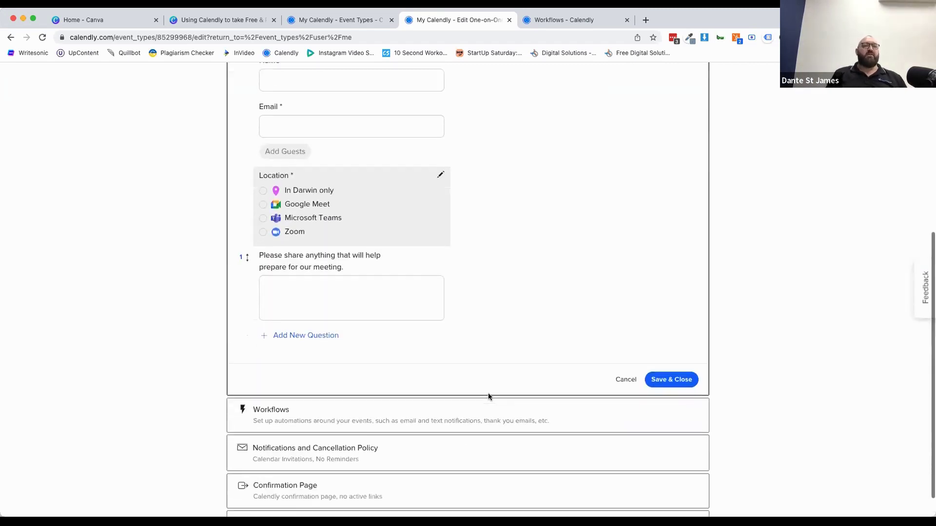
left_click(670, 349)
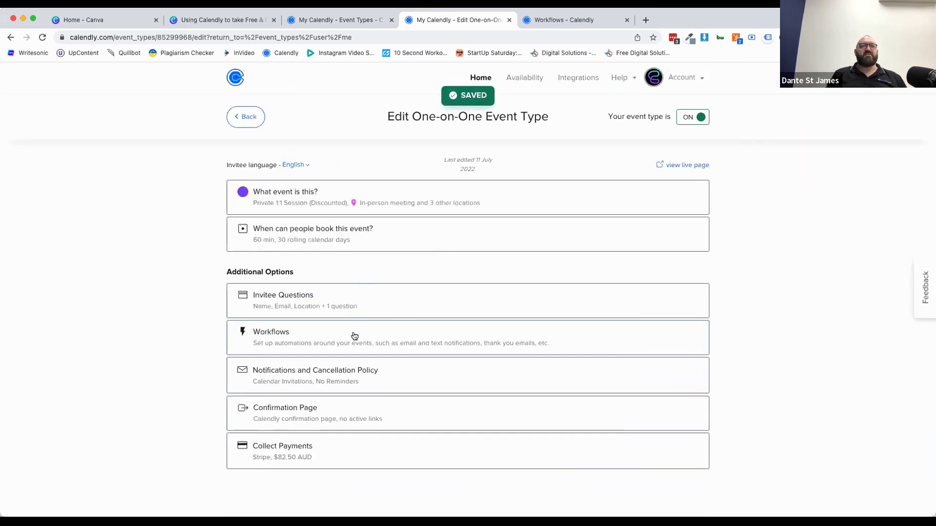
Turn on email reminders and text reminders in the event's notification settings
left_click(383, 379)
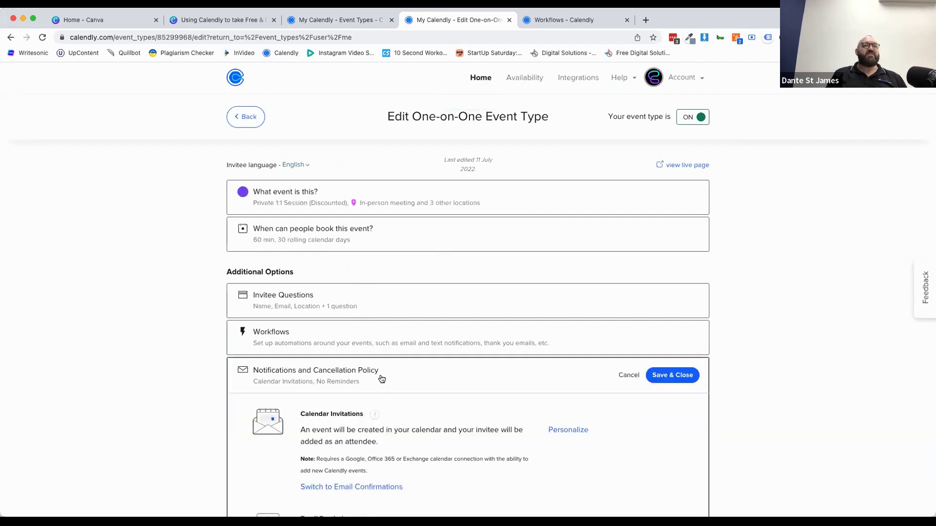
scroll(425, 422, "down", 5)
scroll(425, 422, "down", 2)
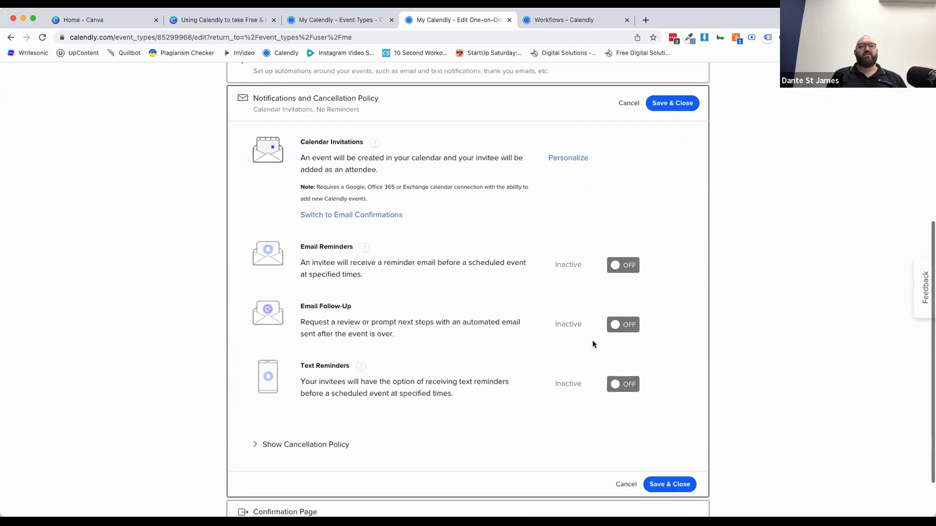
left_click(622, 265)
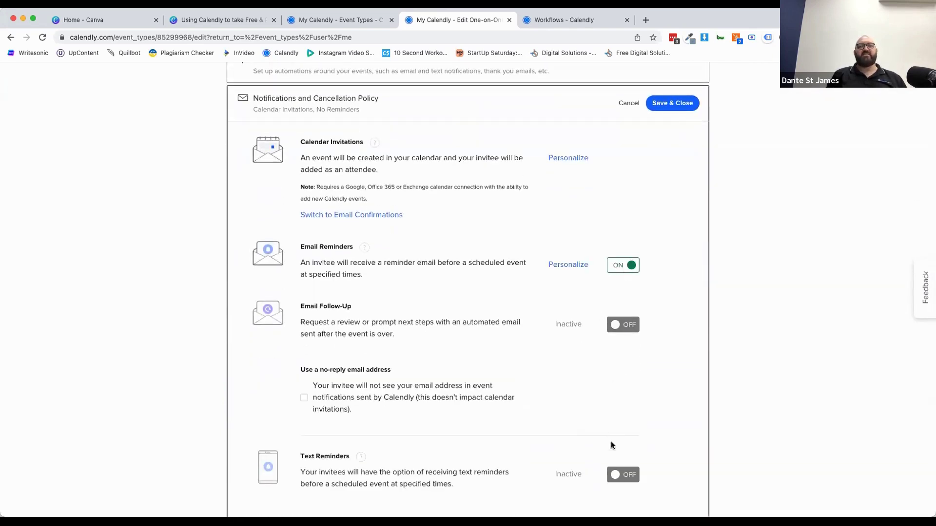
left_click(623, 474)
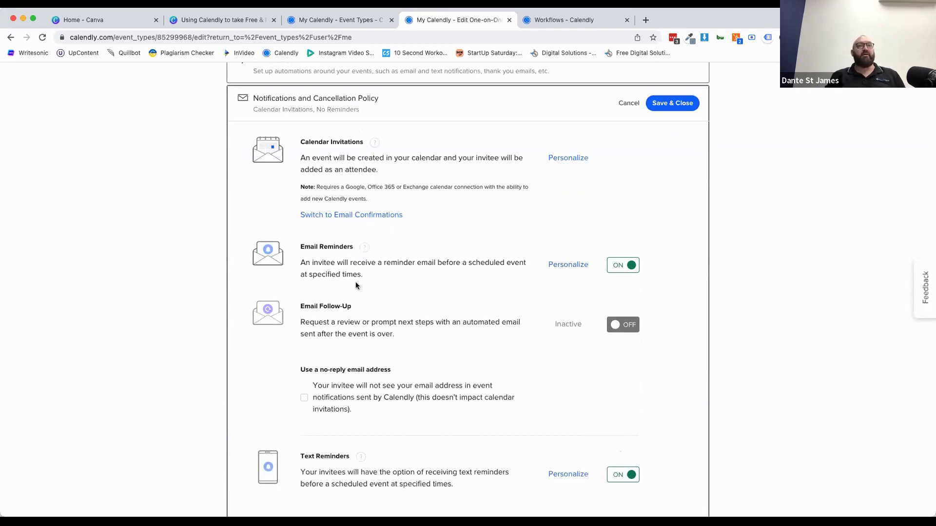
scroll(468, 251, "down", 3)
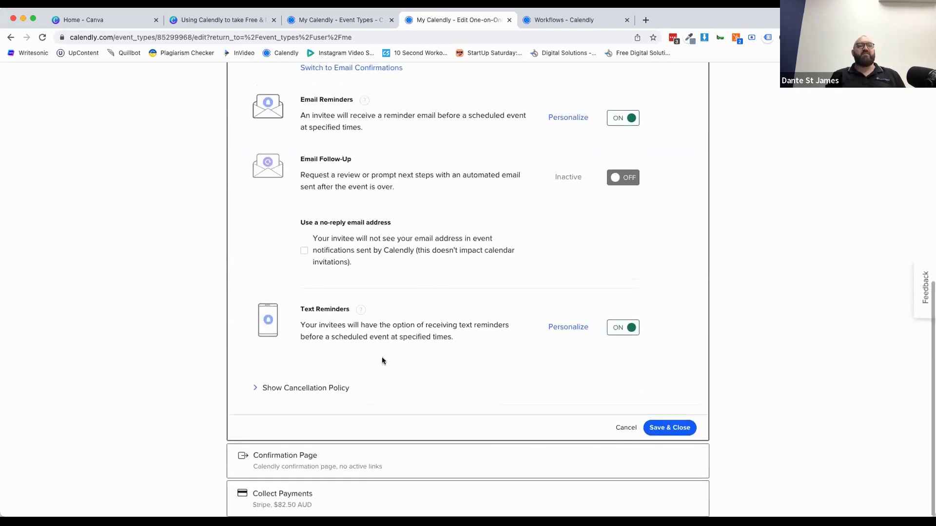
Review the confirmation page options and the Stripe payment amount and terms, then save the payment settings
left_click(367, 460)
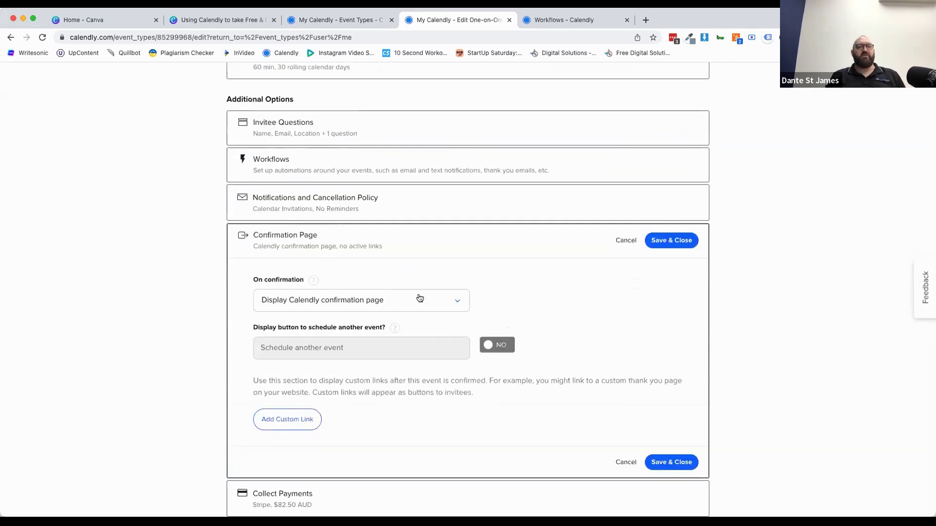
left_click(293, 498)
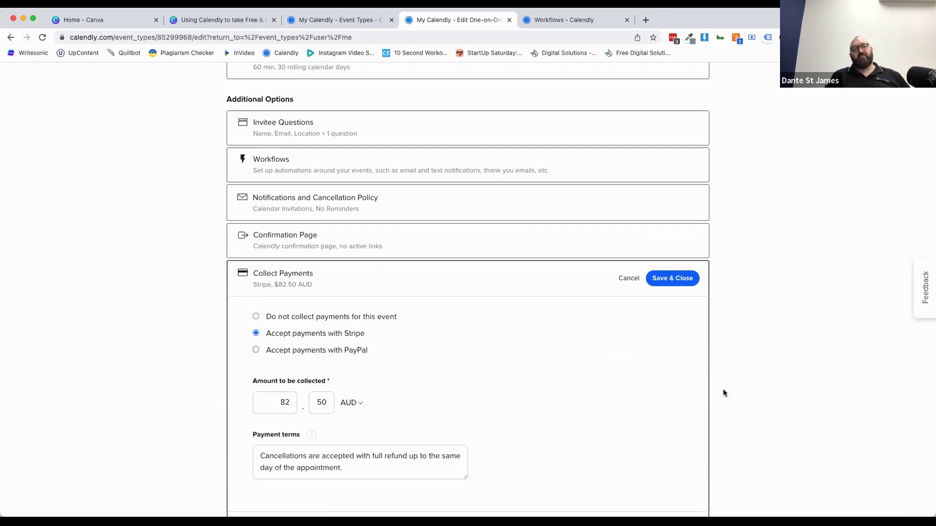
left_click(351, 466)
scroll(490, 441, "down", 1)
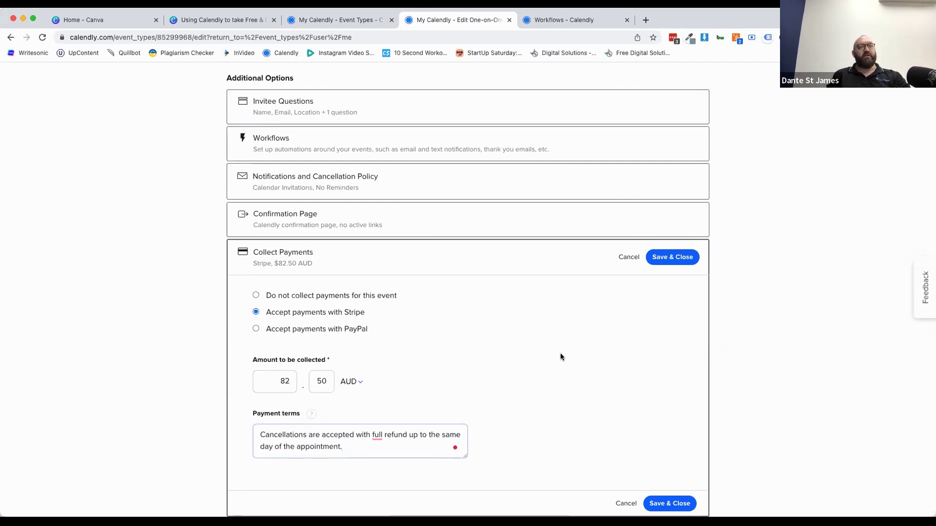
left_click(667, 504)
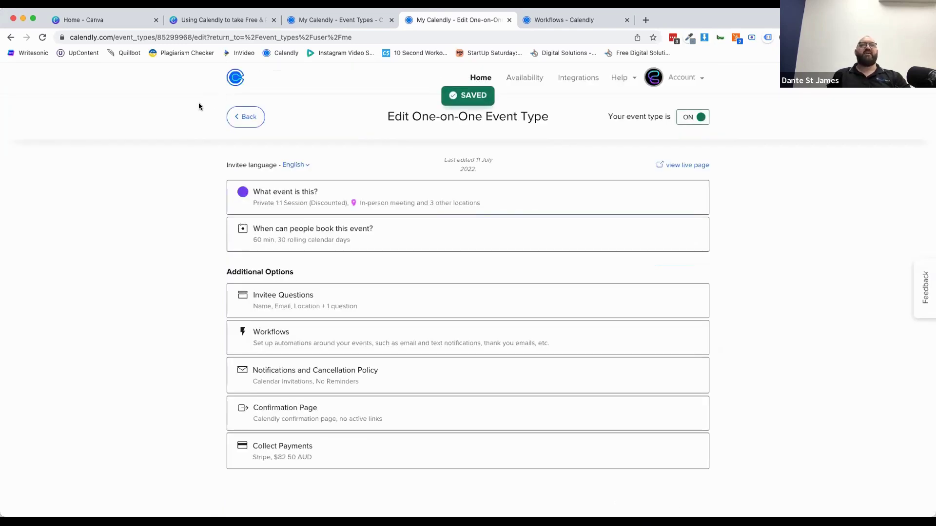
Return to the event types, open the Digital Solutions Reschedule event for editing and view its booking settings and event details
left_click(249, 120)
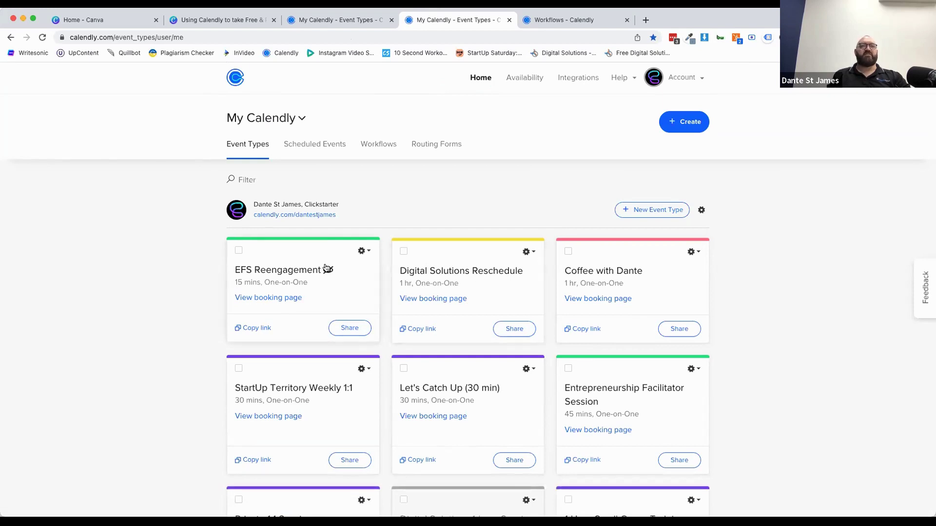
left_click(527, 252)
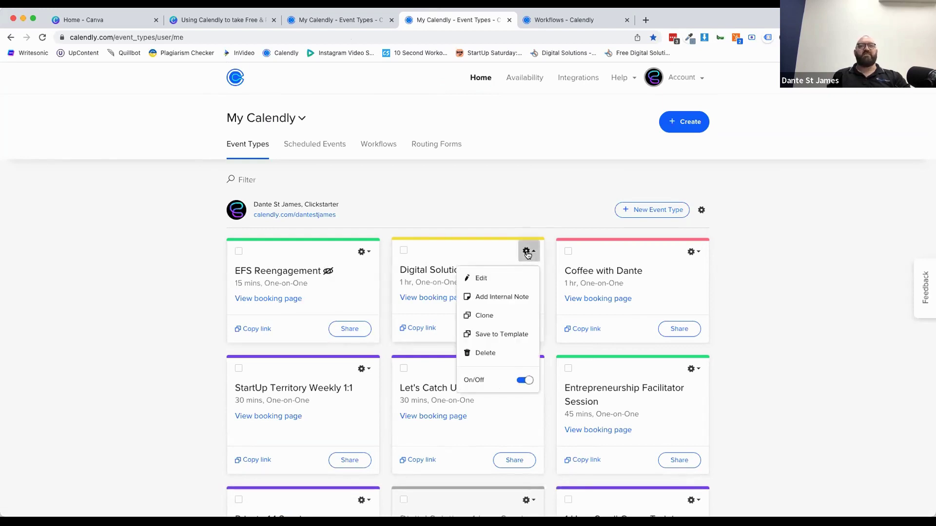
left_click(493, 278)
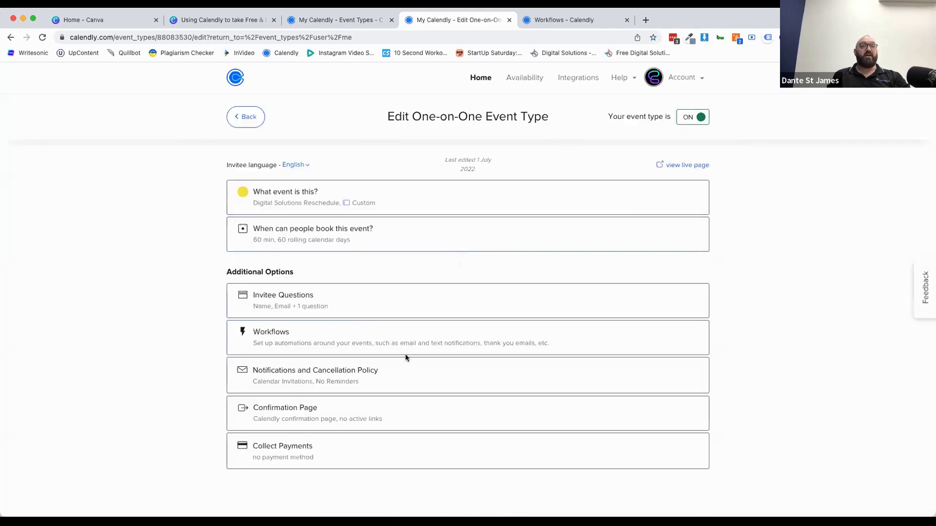
left_click(350, 237)
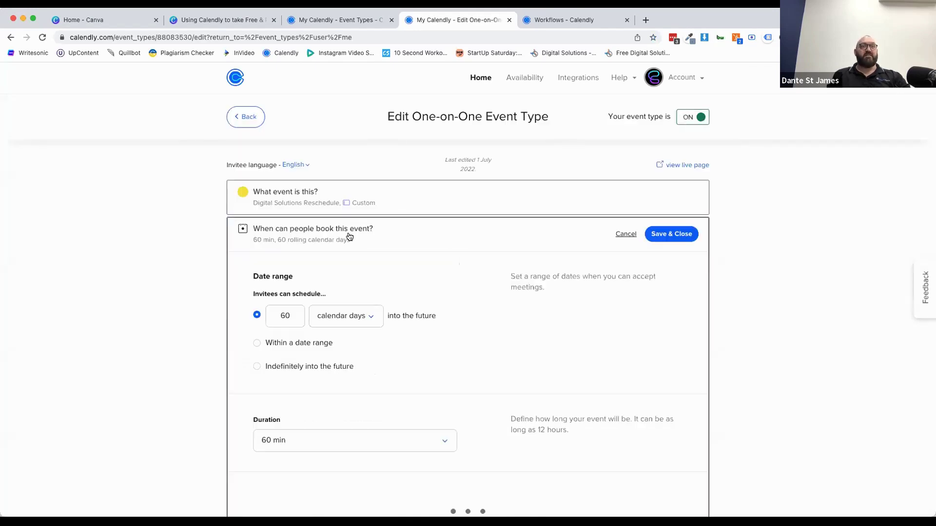
left_click(318, 187)
scroll(341, 390, "down", 2)
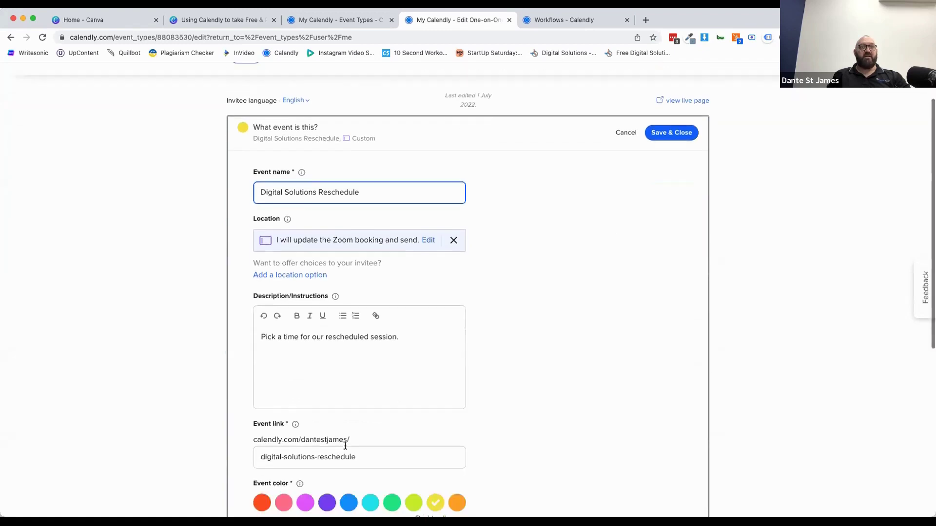
Make the Digital Solutions Reschedule event a secret event in its additional availability rules and save the booking settings
scroll(345, 446, "down", 5)
left_click(347, 401)
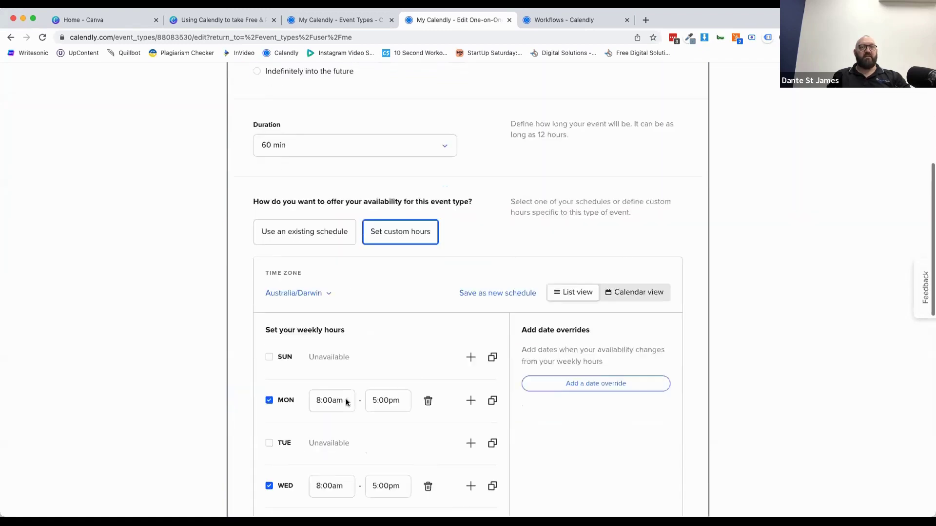
scroll(346, 400, "down", 10)
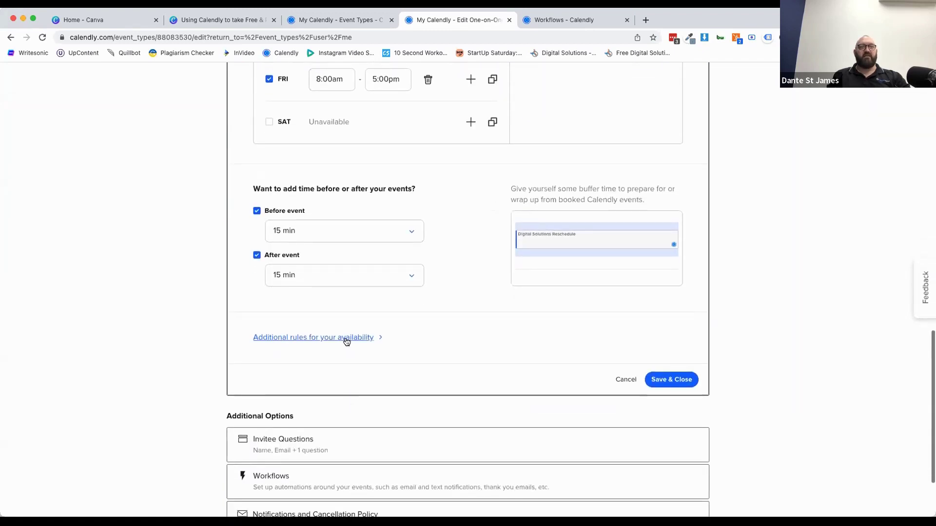
left_click(347, 341)
scroll(356, 362, "down", 6)
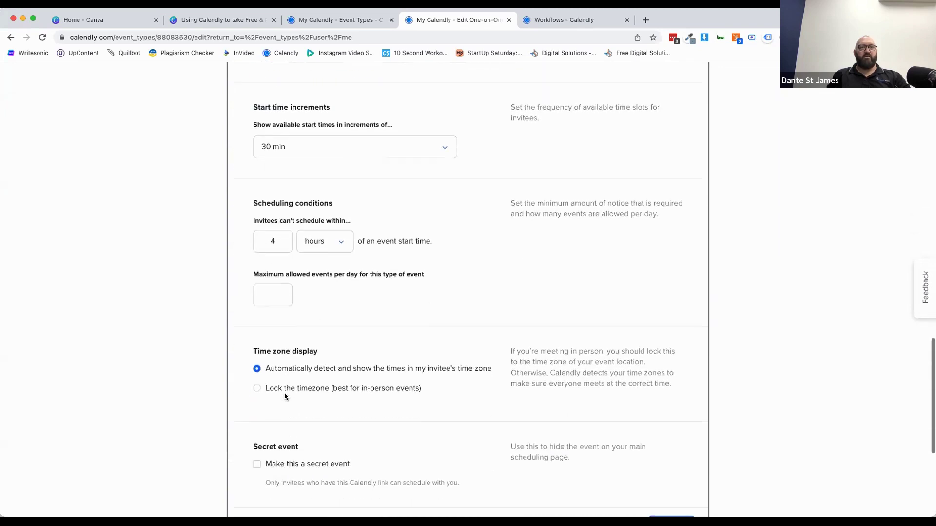
scroll(285, 397, "down", 2)
left_click(257, 384)
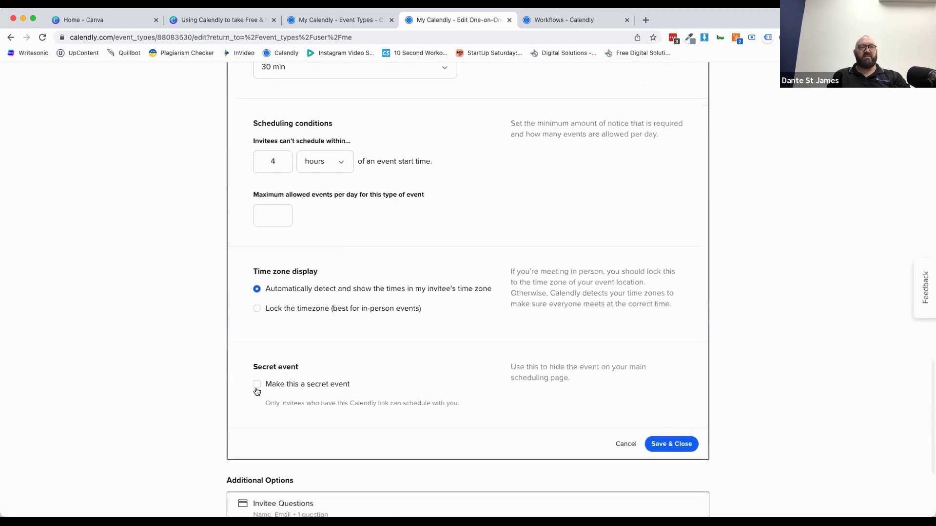
left_click(666, 444)
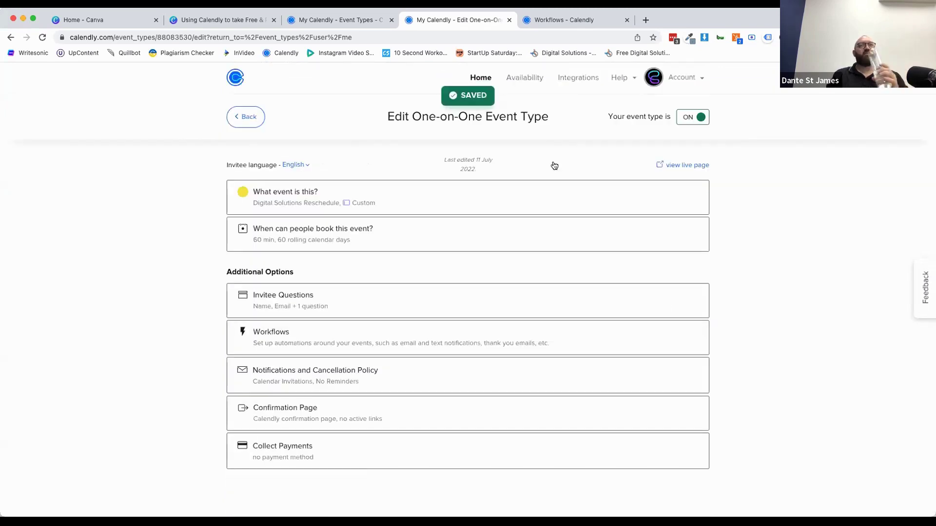
Return to the event types, start a new event type and review the Group, Collective and Round Robin descriptions
left_click(246, 117)
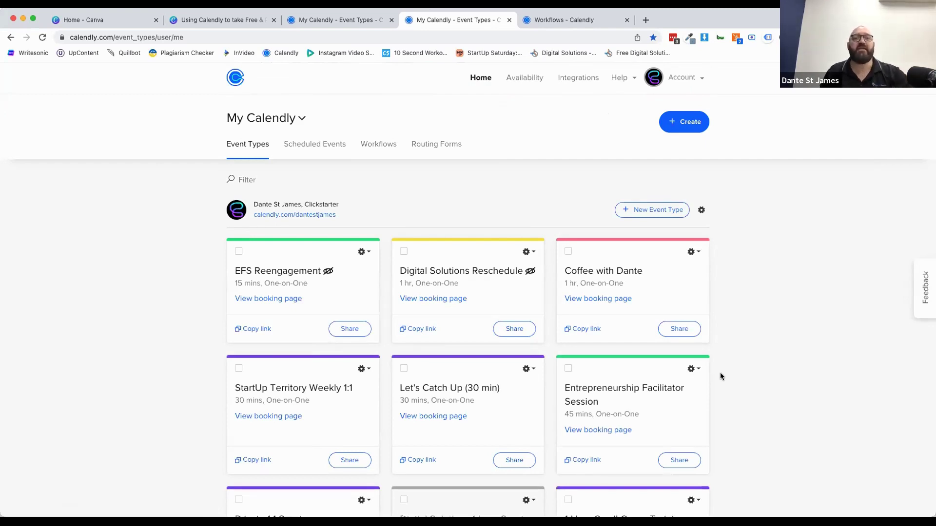
left_click(647, 211)
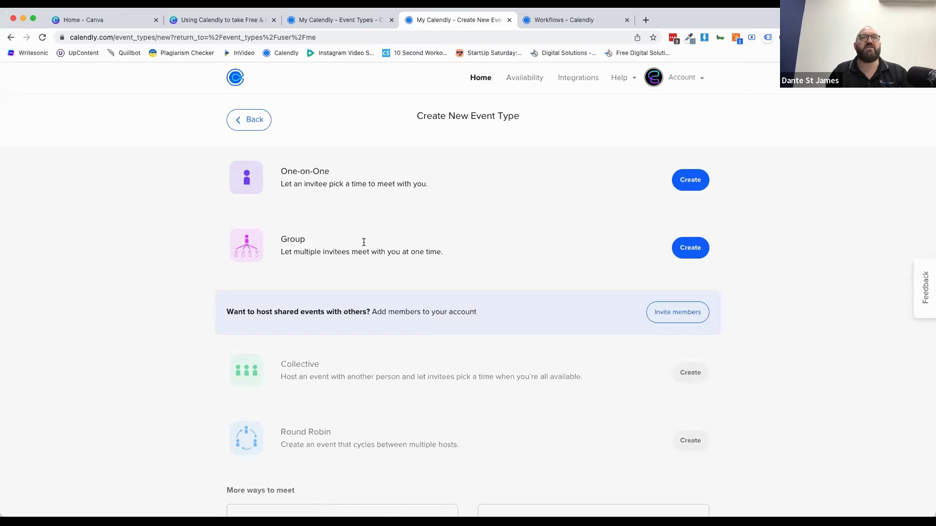
left_click_drag(280, 251, 437, 260)
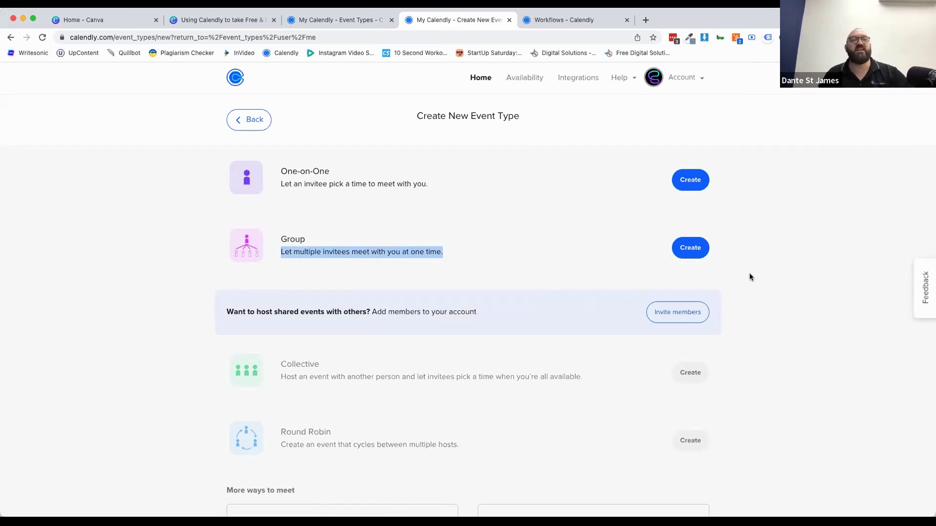
left_click(173, 375)
left_click_drag(281, 377, 767, 374)
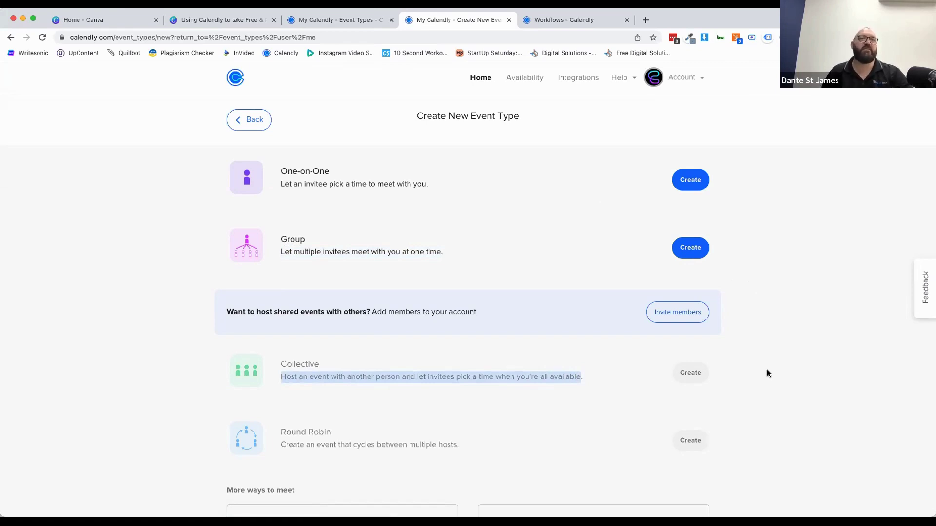
scroll(752, 409, "down", 3)
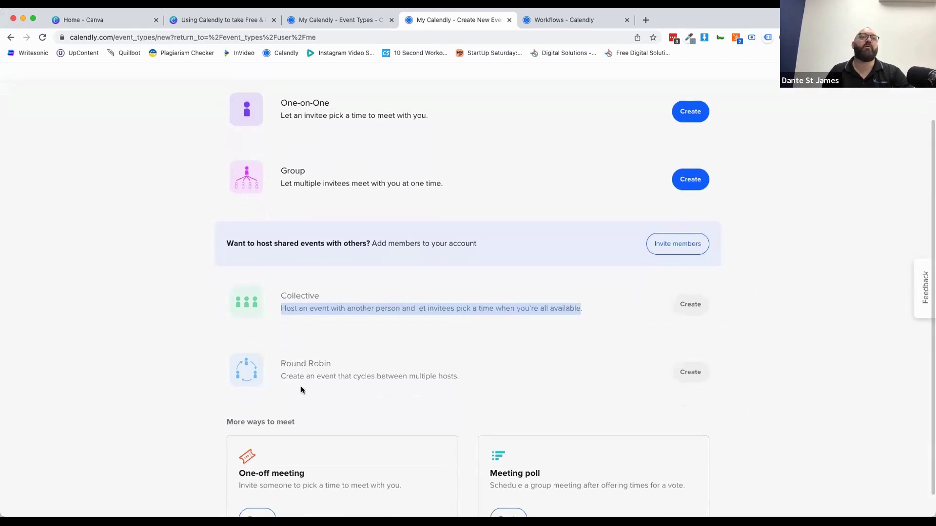
left_click_drag(280, 377, 472, 384)
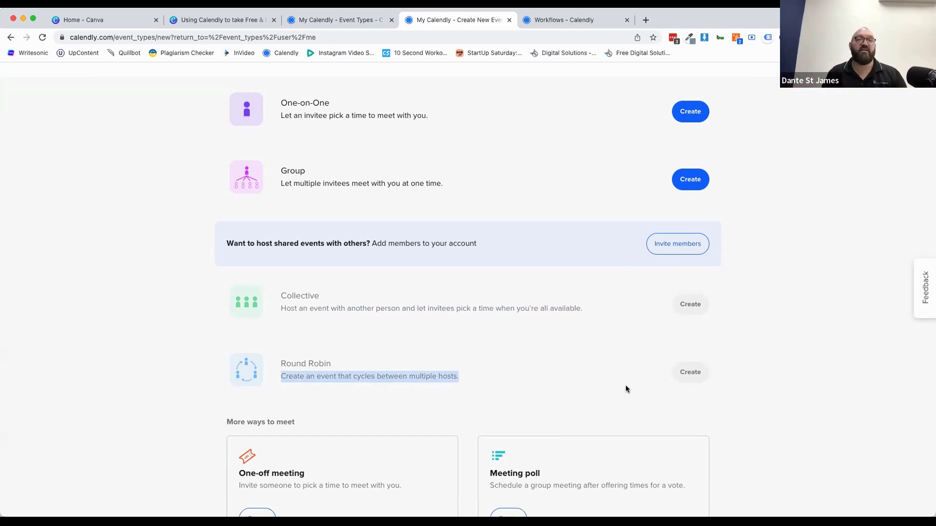
scroll(774, 428, "down", 1)
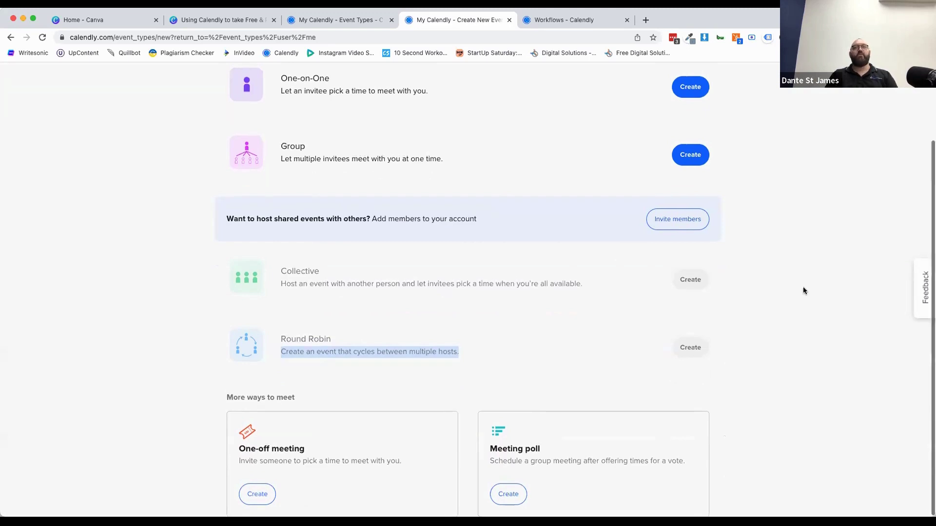
scroll(789, 276, "up", 2)
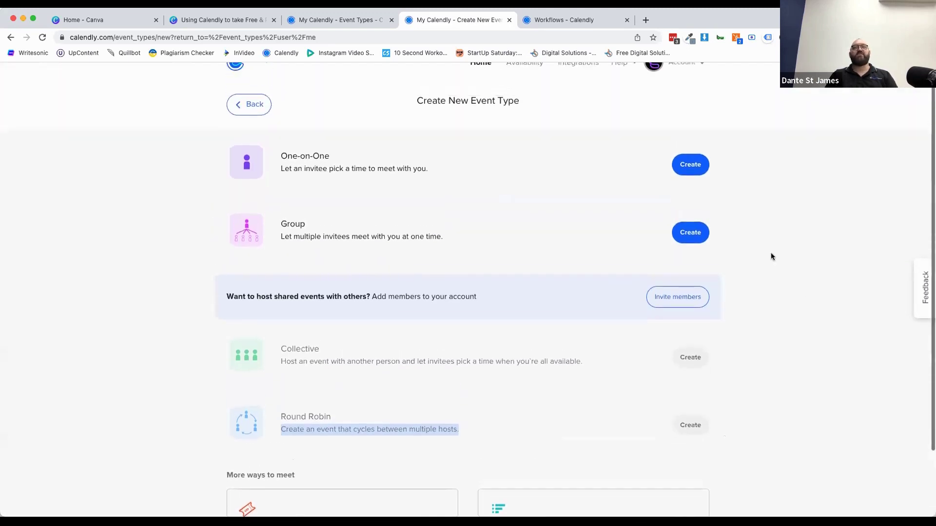
Create a Group event type and name it LinkedIn Group Workshop
left_click(690, 232)
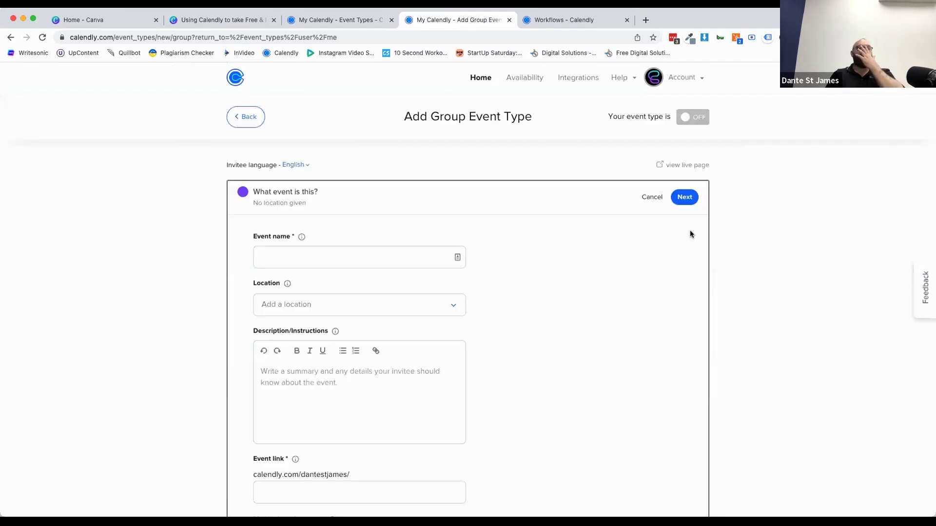
left_click(315, 257)
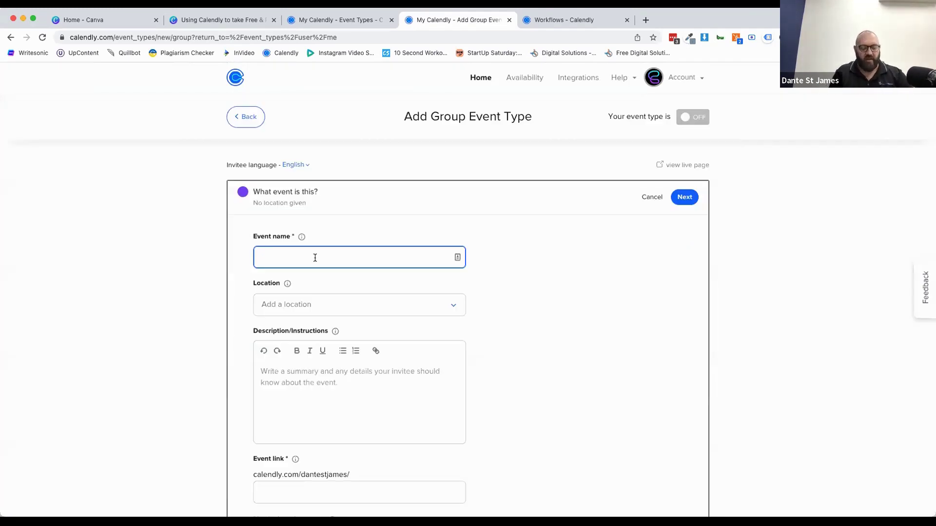
type("LinkedIn")
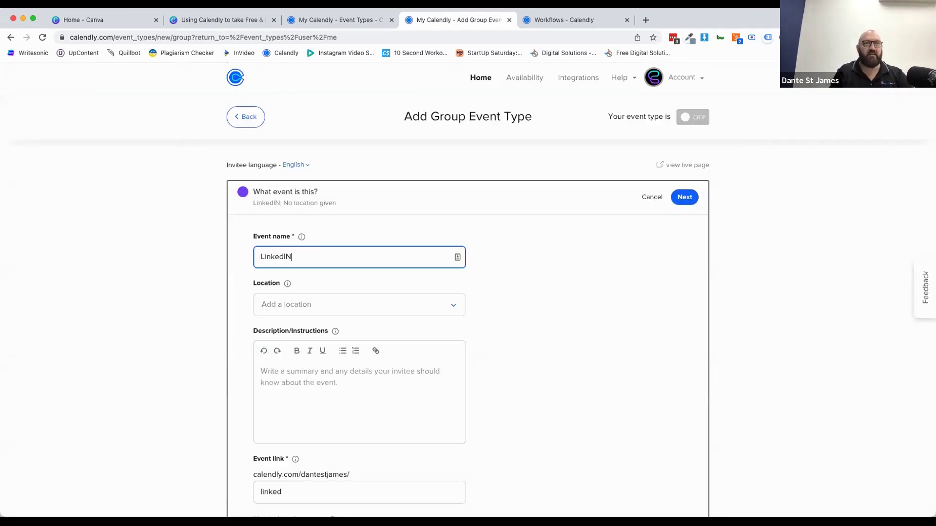
type(" Group Workshop")
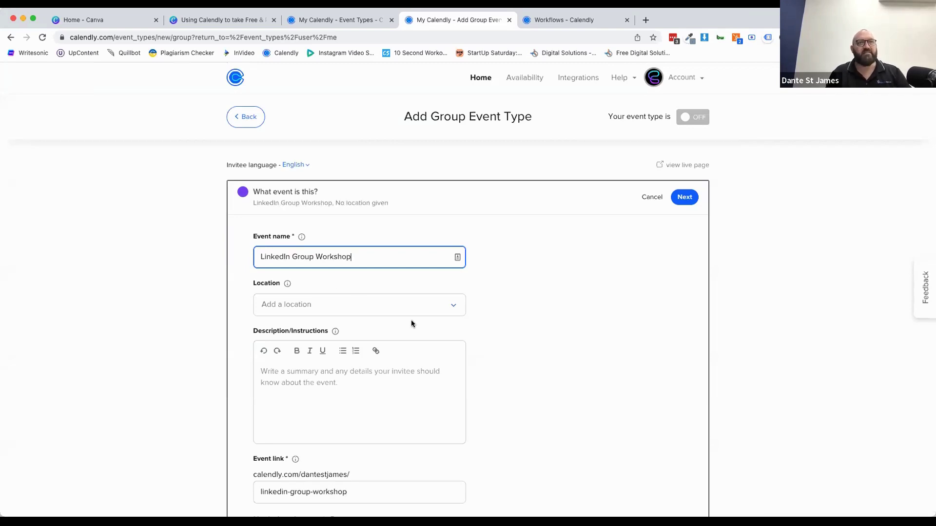
Set the workshop's location to an in-person meeting and enter the venue's street address
left_click(440, 315)
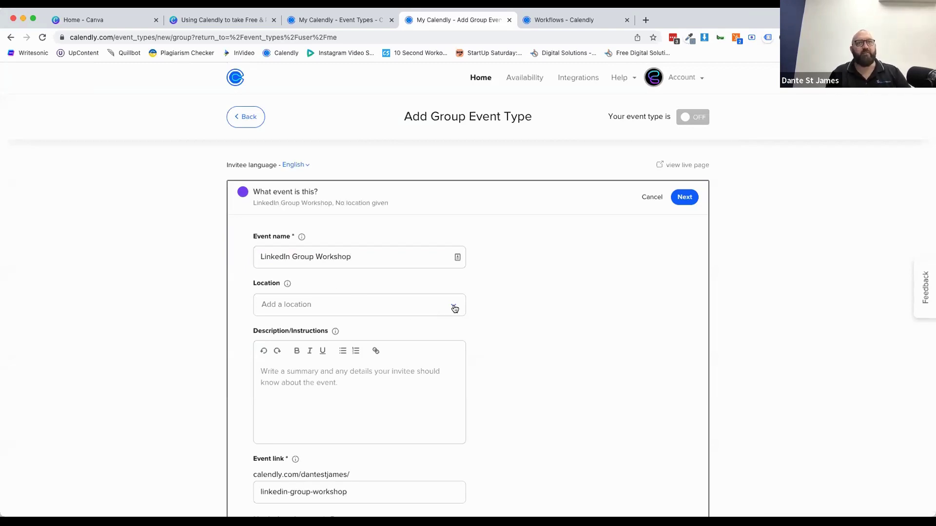
left_click(349, 332)
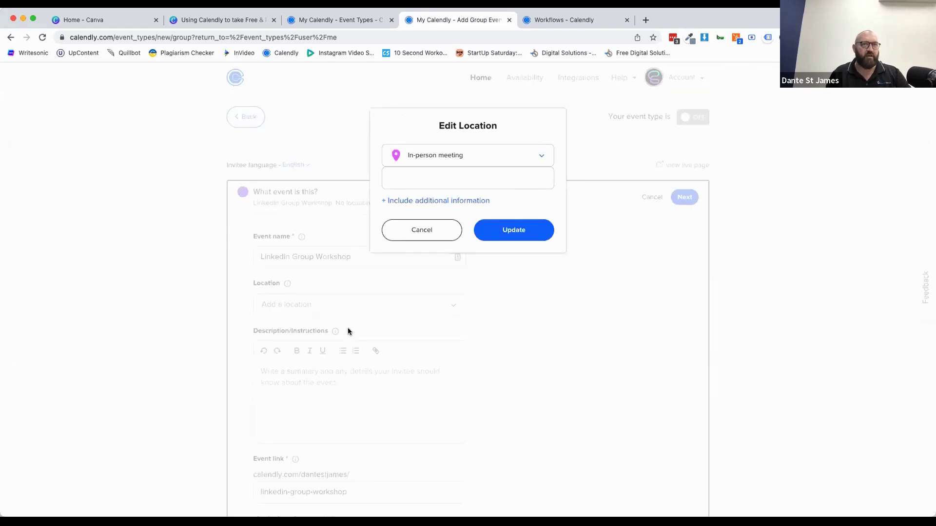
left_click(439, 170)
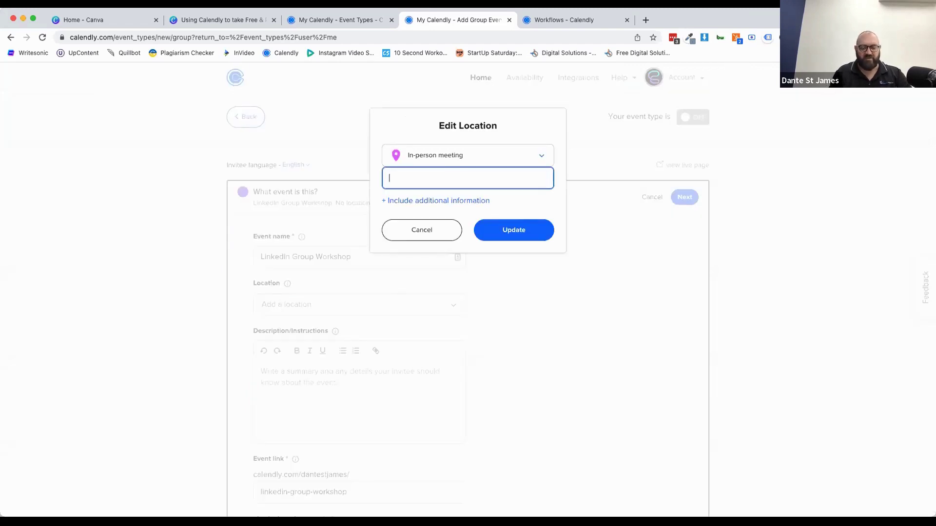
type("2/70 Caven")
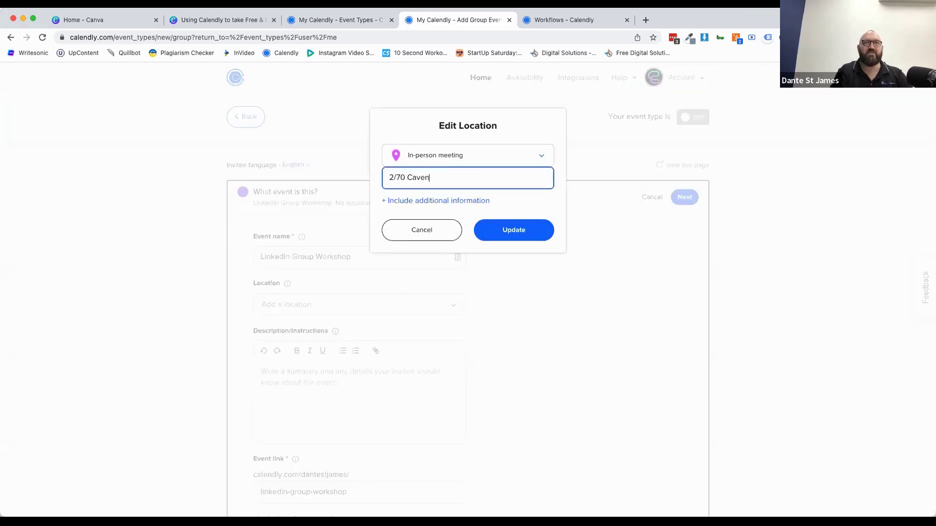
type("agh Street")
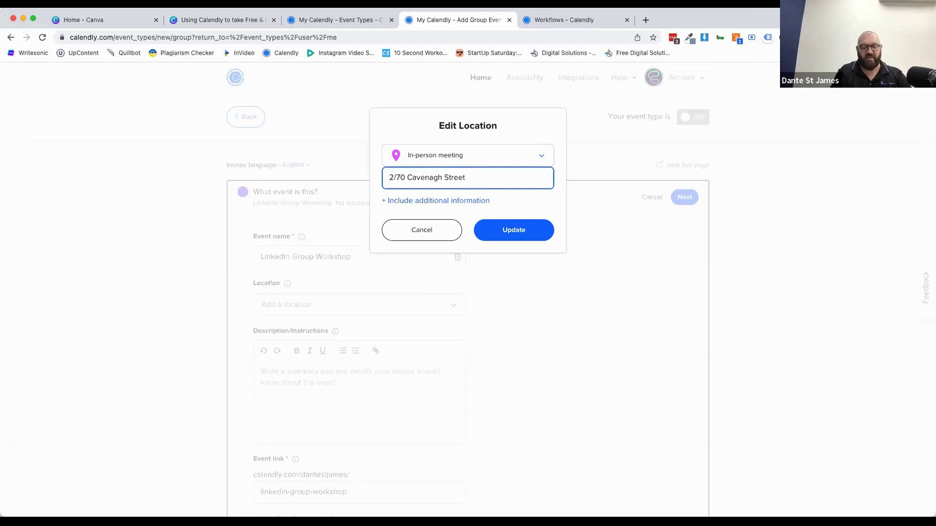
type(", Darwin")
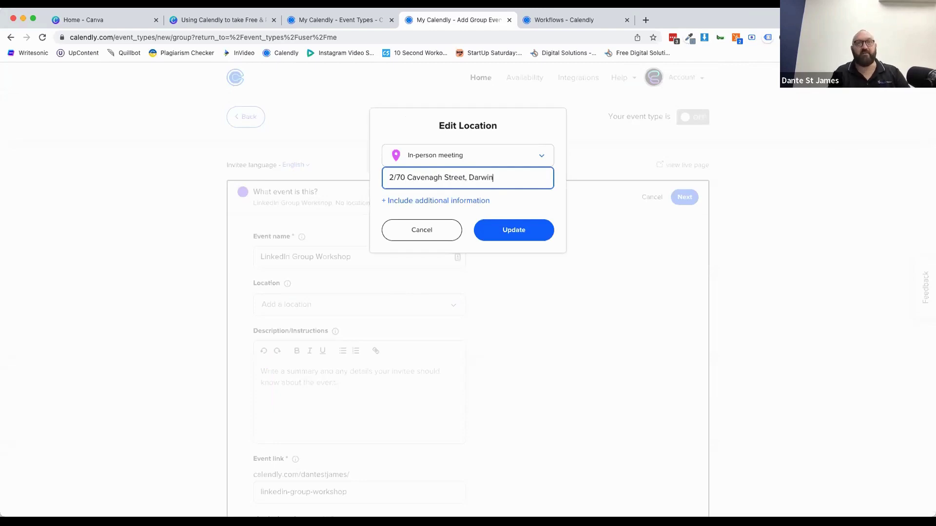
left_click(513, 229)
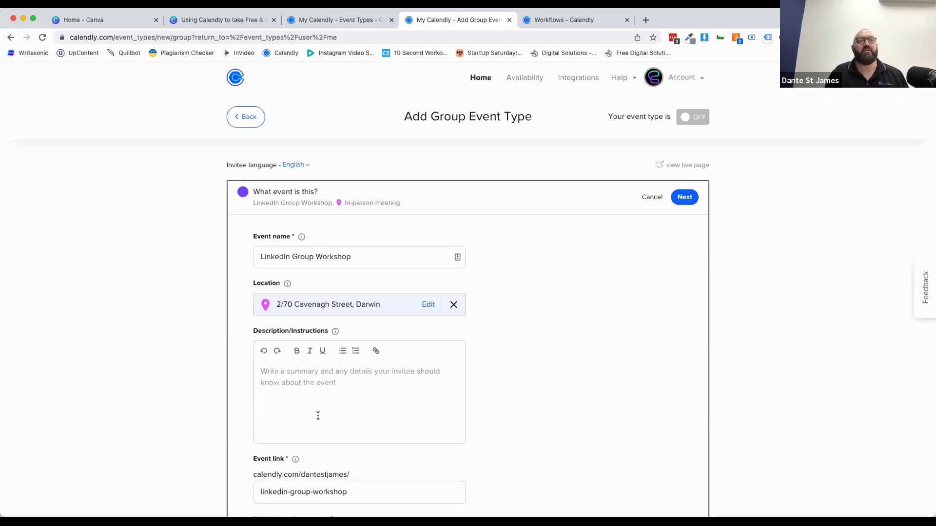
Enter the event description "This is an inperson LinkedIn Growth workshop"
left_click(299, 382)
type("Th")
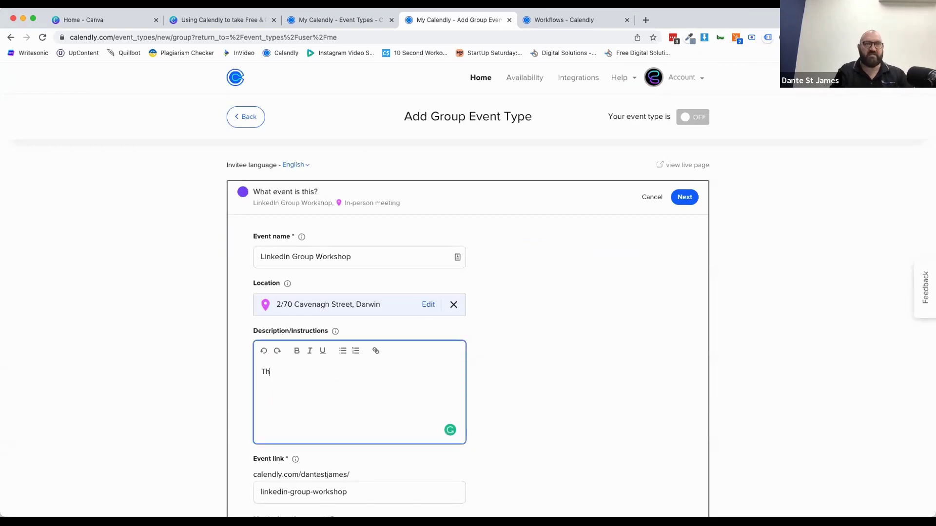
type("is is a")
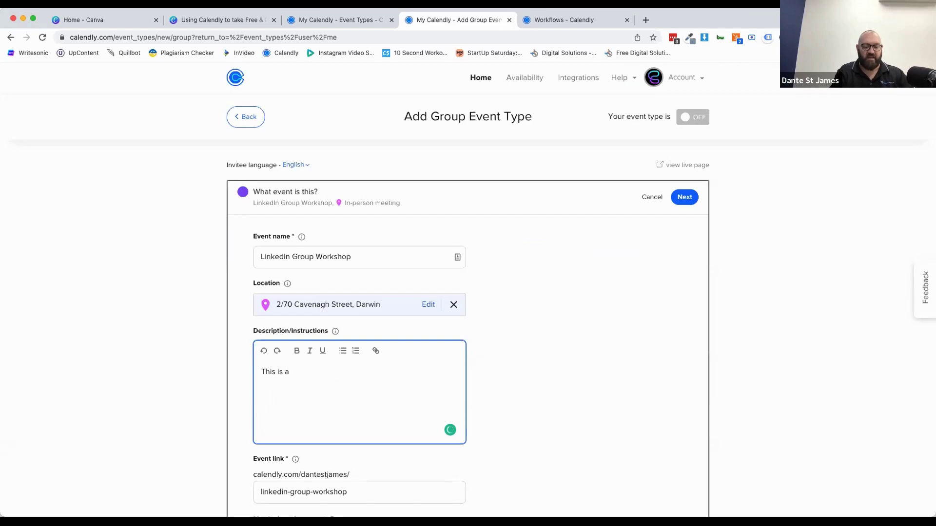
type("n inperson Linke")
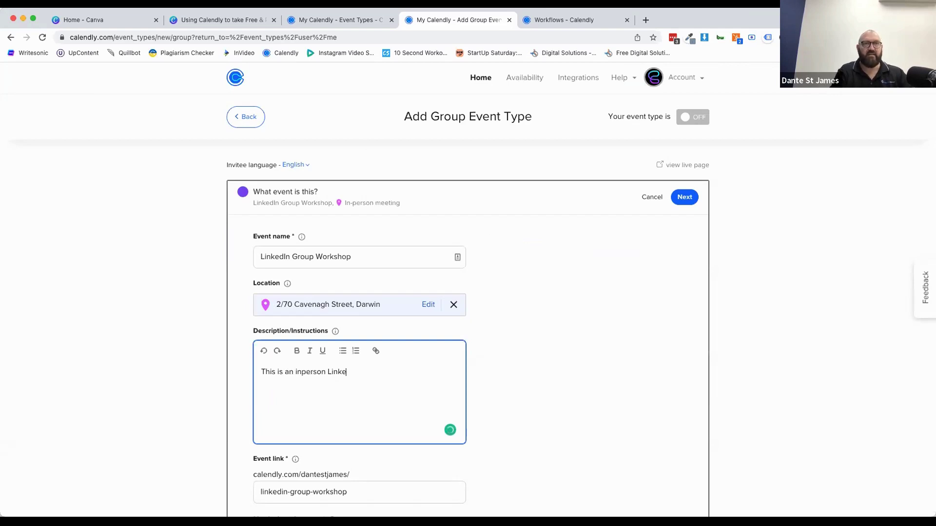
type("dIn Growth workshop")
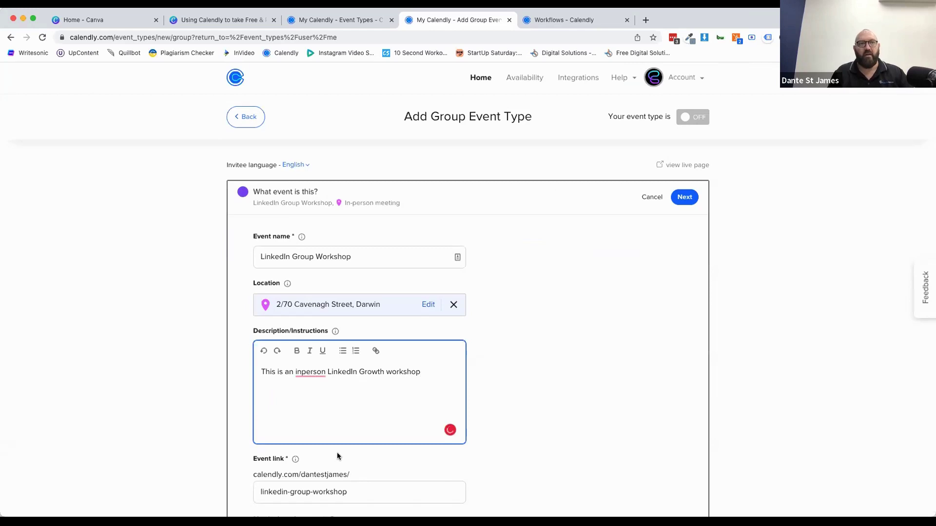
Set the maximum invitees to 20, display remaining spots on the booking page, and continue to the booking settings
scroll(337, 452, "down", 5)
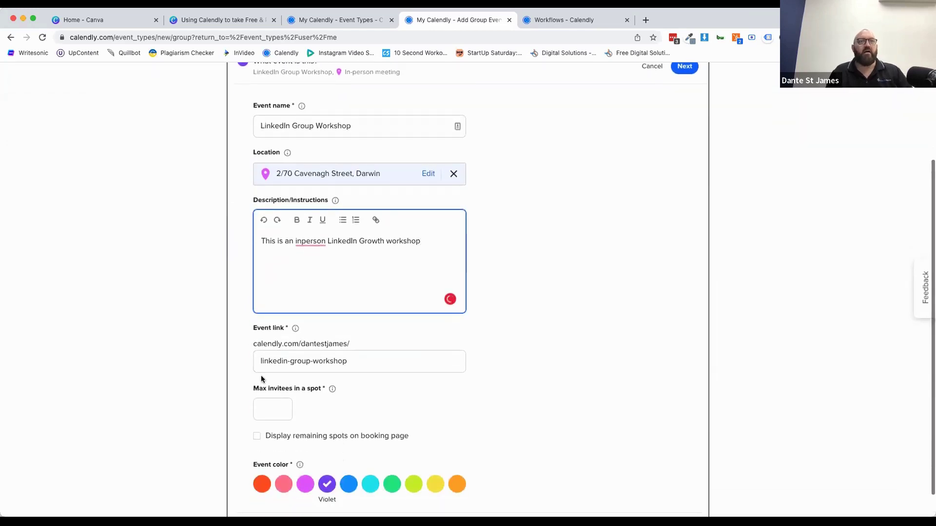
scroll(476, 387, "down", 1)
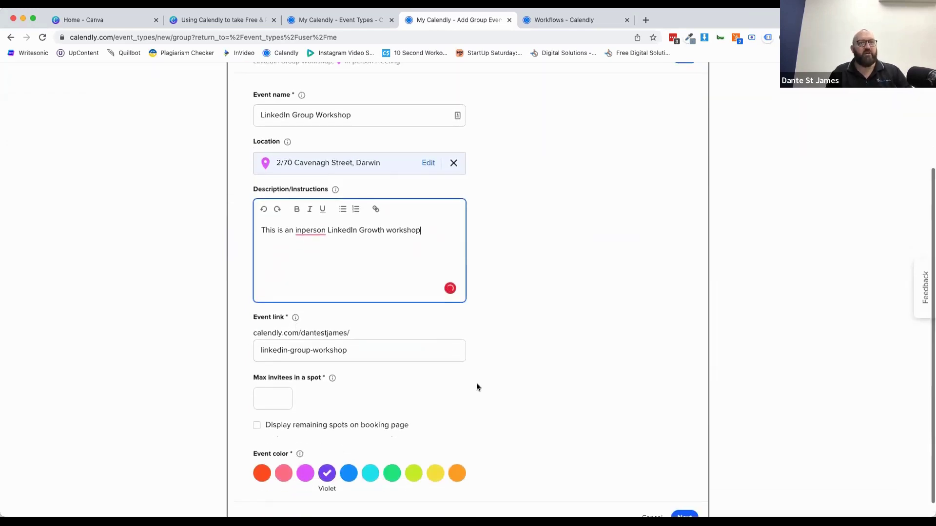
left_click(263, 382)
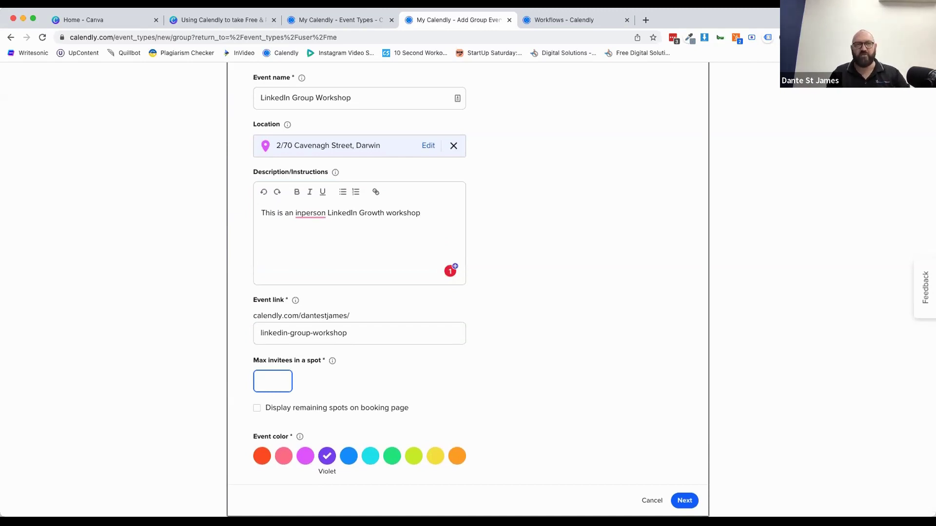
type("20")
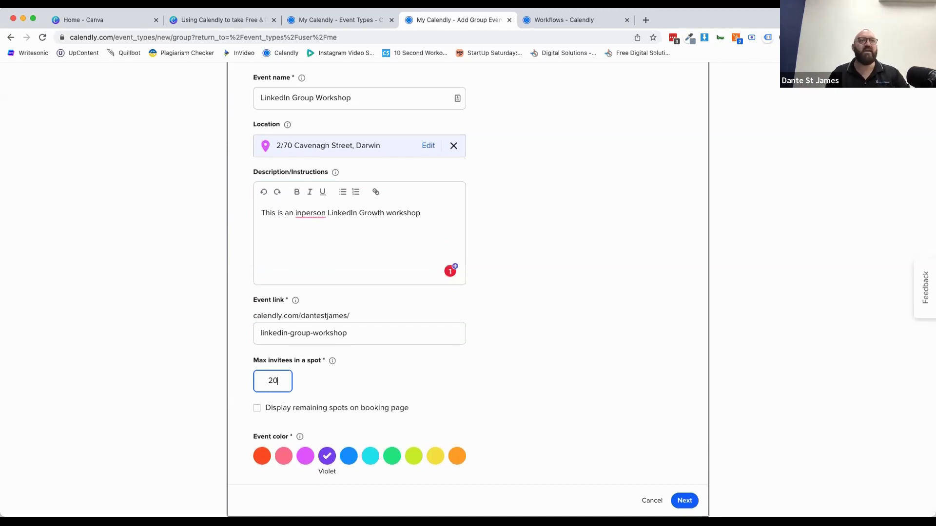
left_click(257, 409)
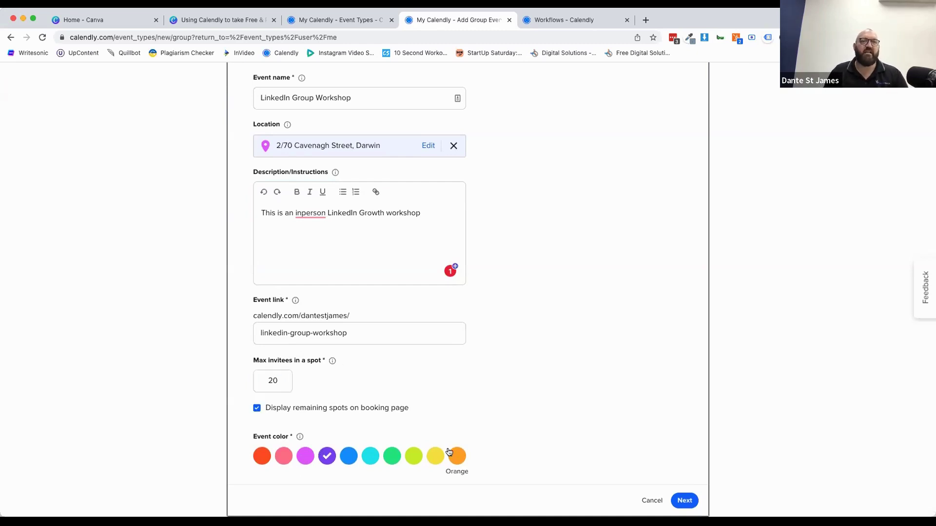
left_click(684, 501)
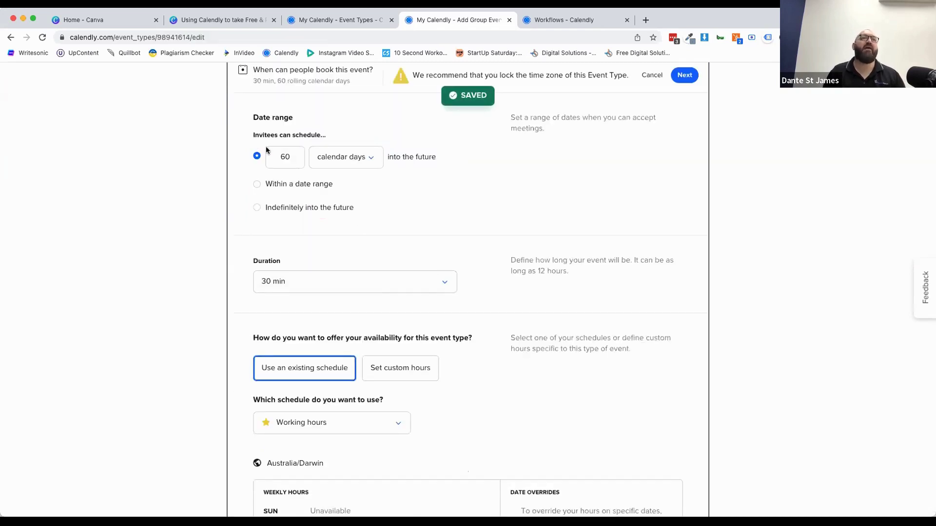
Limit scheduling of the workshop to a date range of 27 Jul – 27 Jul 2022
left_click(257, 186)
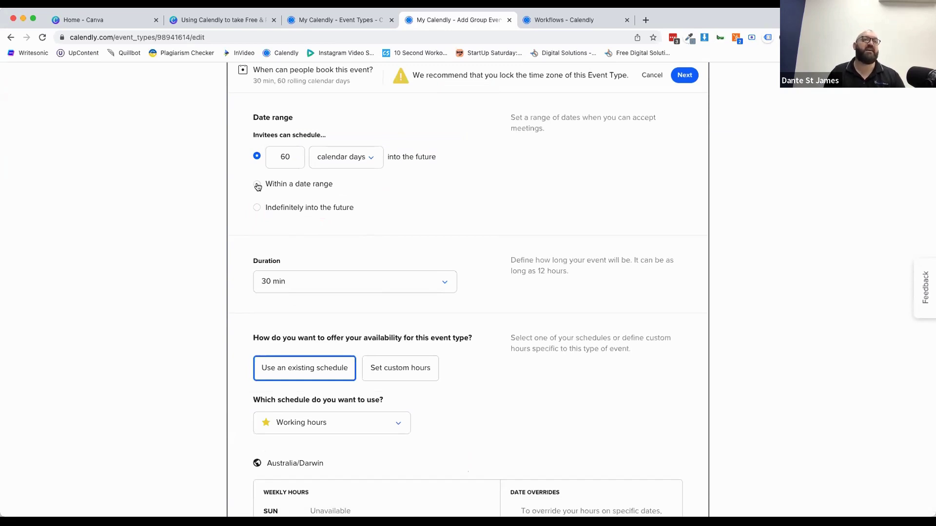
left_click(379, 186)
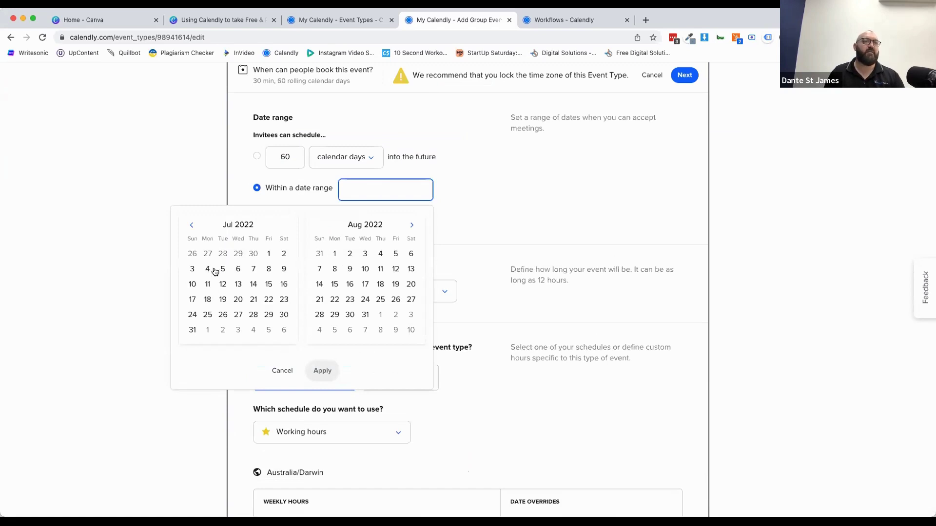
left_click(239, 316)
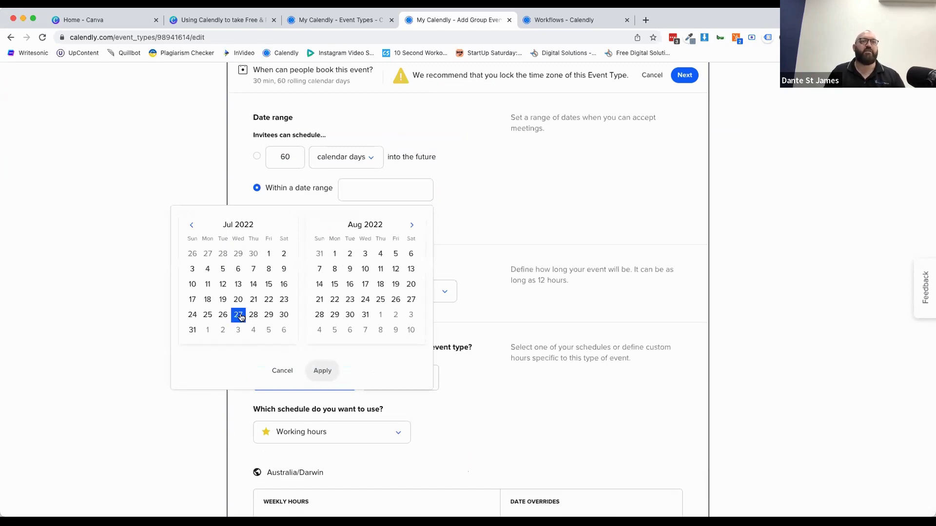
left_click(239, 315)
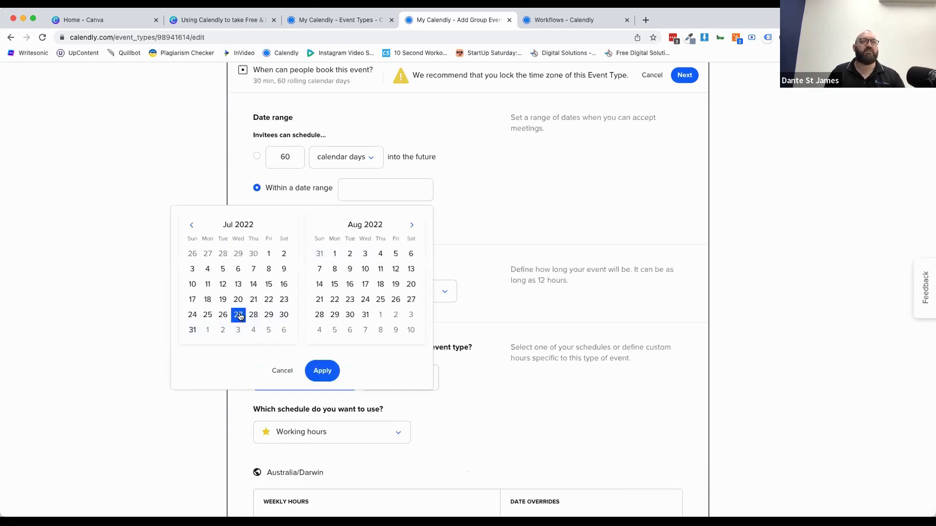
left_click(318, 372)
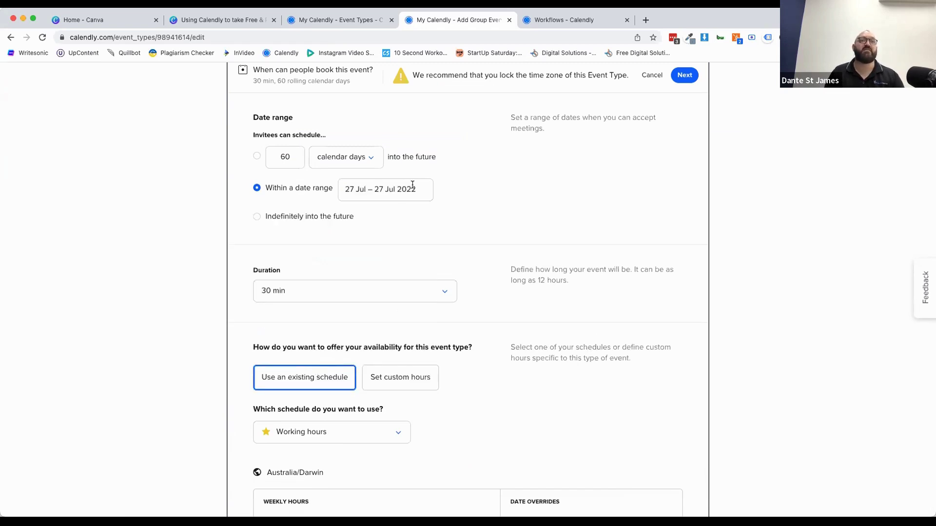
Set the workshop's duration to a custom length of 2 hrs
left_click(363, 291)
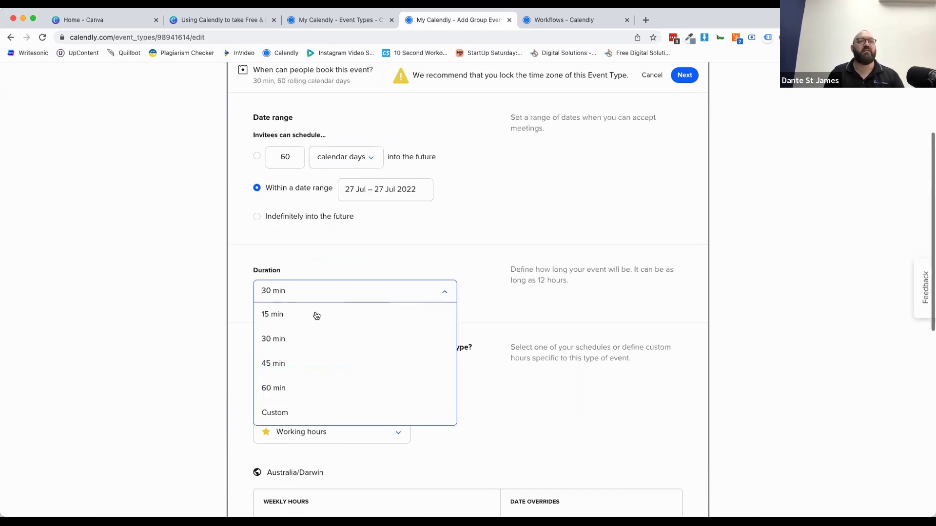
left_click(291, 413)
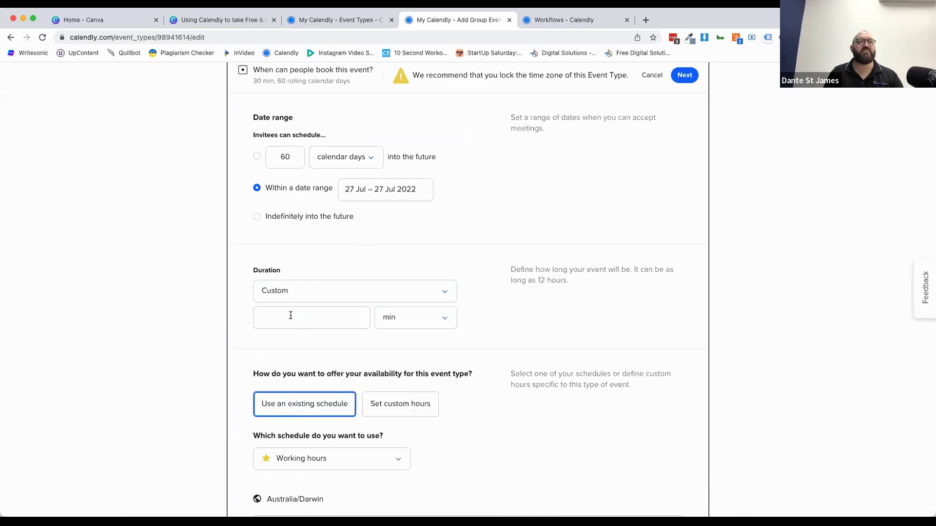
left_click(406, 318)
left_click(397, 366)
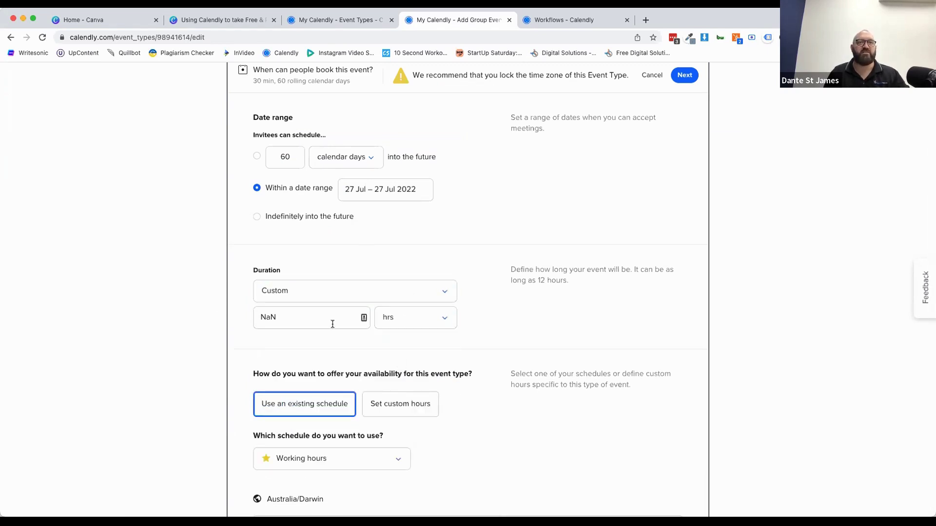
double_click(318, 315)
type("2")
left_click(472, 318)
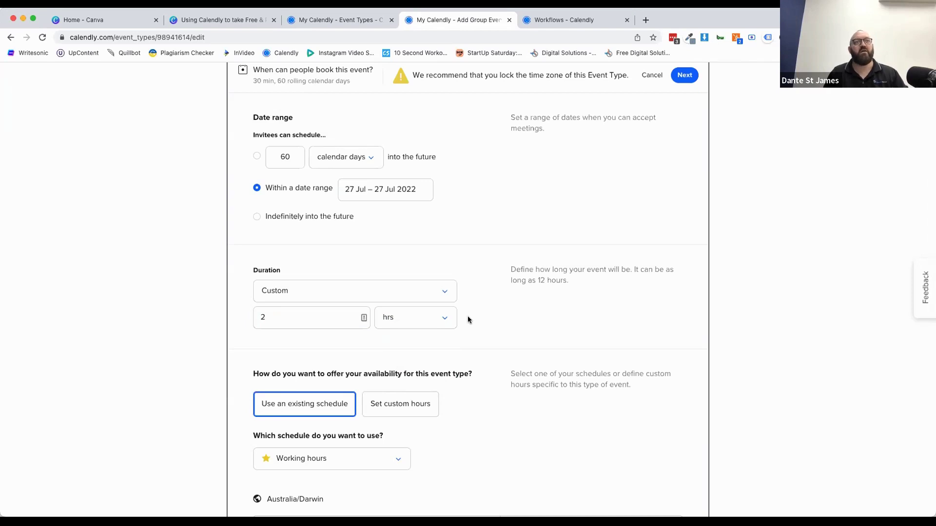
Switch the workshop's availability from the existing schedule to custom hours
scroll(517, 366, "down", 6)
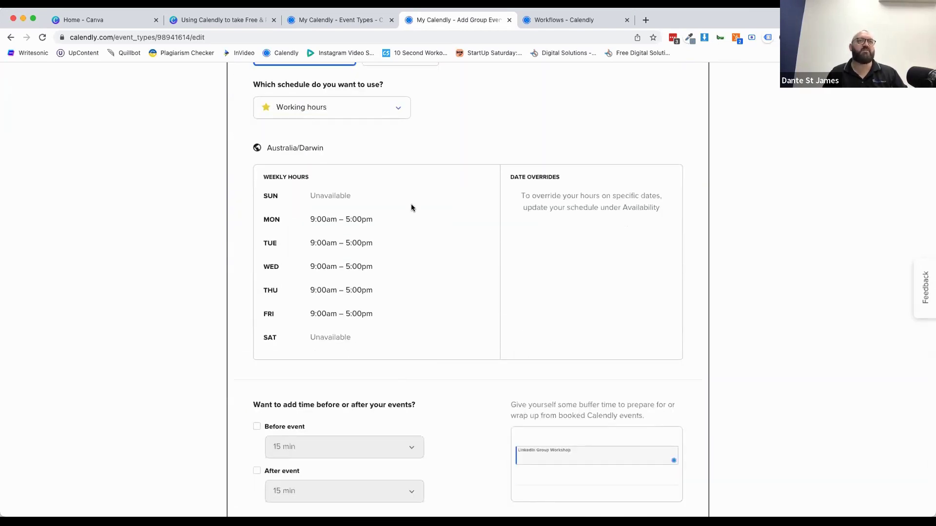
scroll(410, 204, "up", 2)
left_click(404, 165)
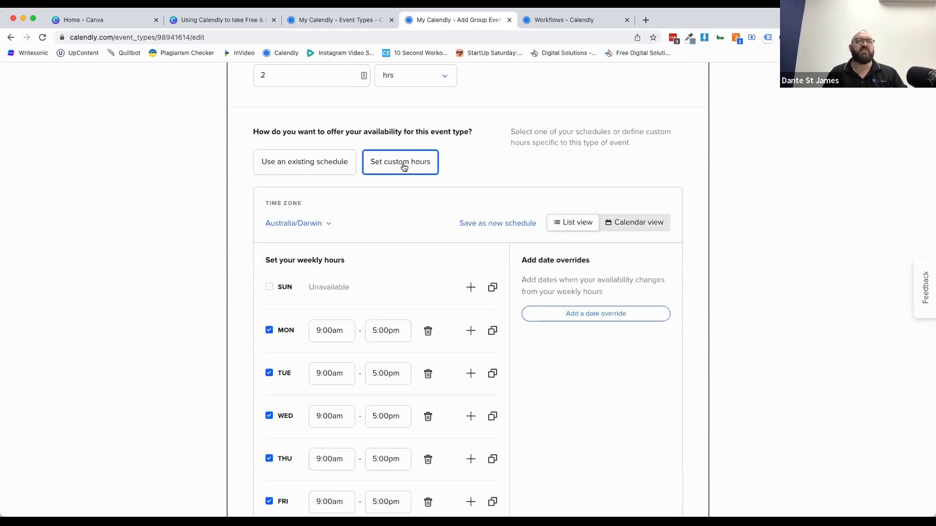
scroll(318, 398, "down", 3)
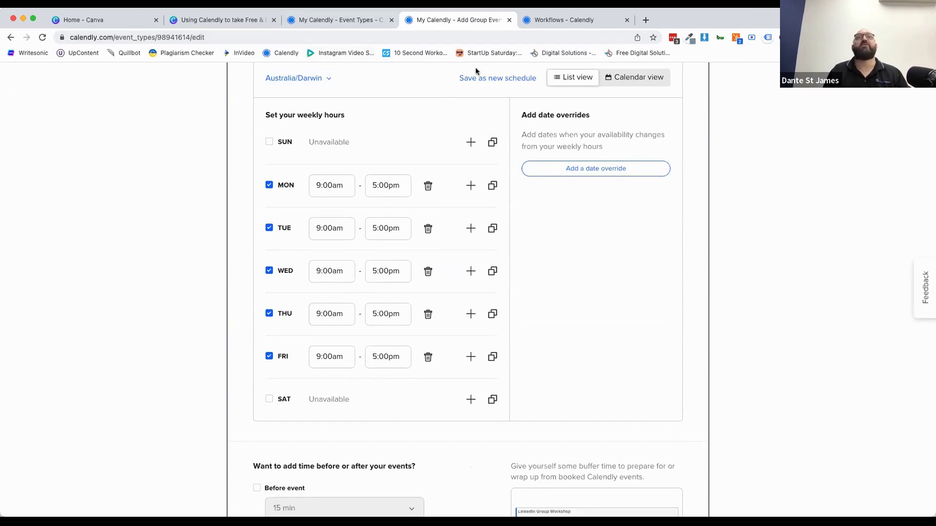
Make Monday, Tuesday, Thursday and Friday unavailable in the custom weekly hours, keeping only Wednesday
scroll(412, 217, "up", 4)
scroll(412, 218, "up", 5)
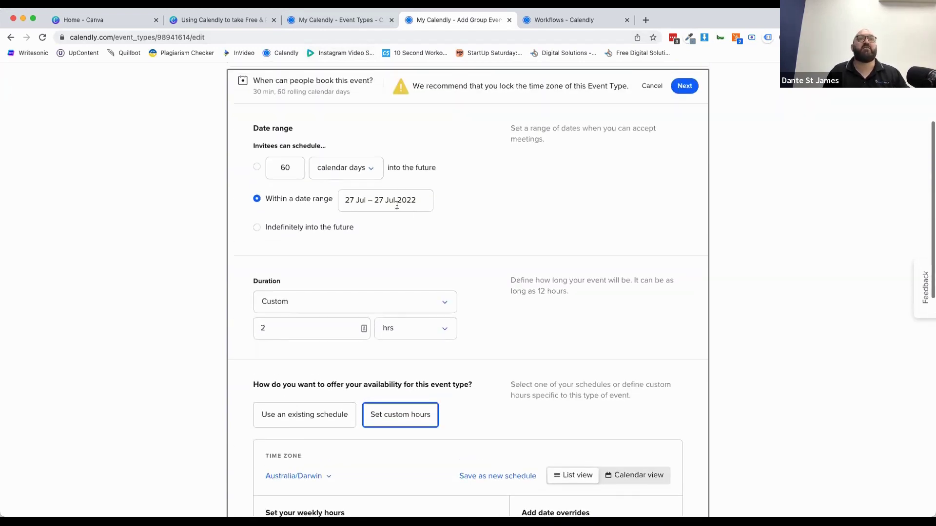
left_click(397, 201)
left_click(544, 177)
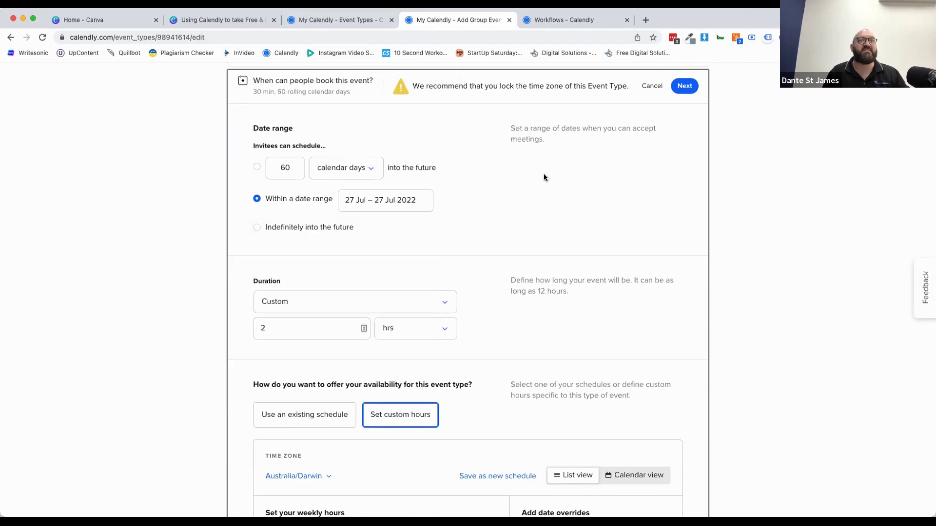
scroll(449, 362, "down", 8)
scroll(271, 216, "up", 1)
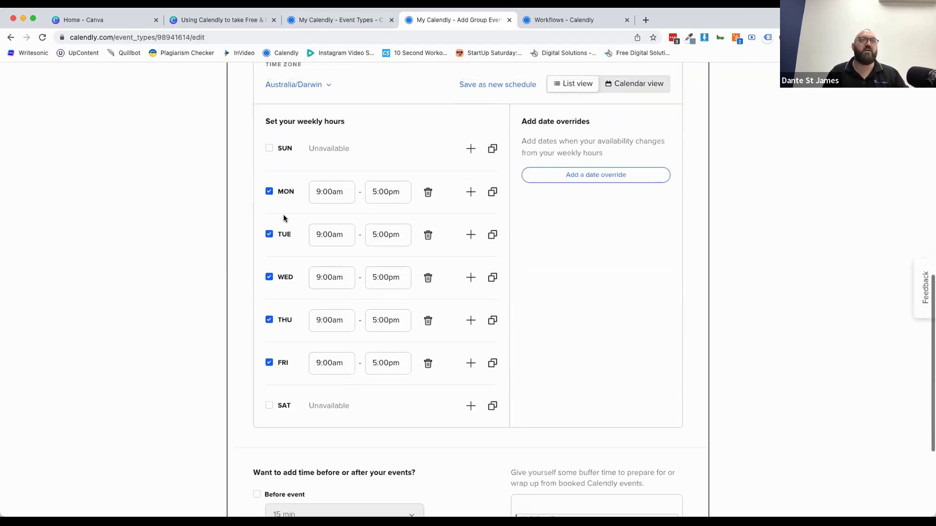
left_click(269, 191)
left_click(269, 235)
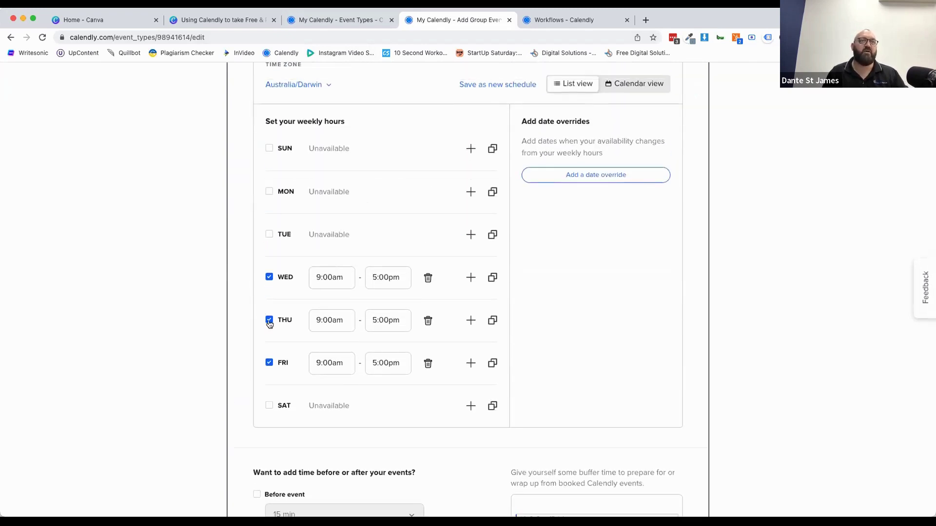
left_click(269, 321)
left_click(269, 362)
Set Wednesday's available hours to 10:30am – 12:30pm
left_click(332, 275)
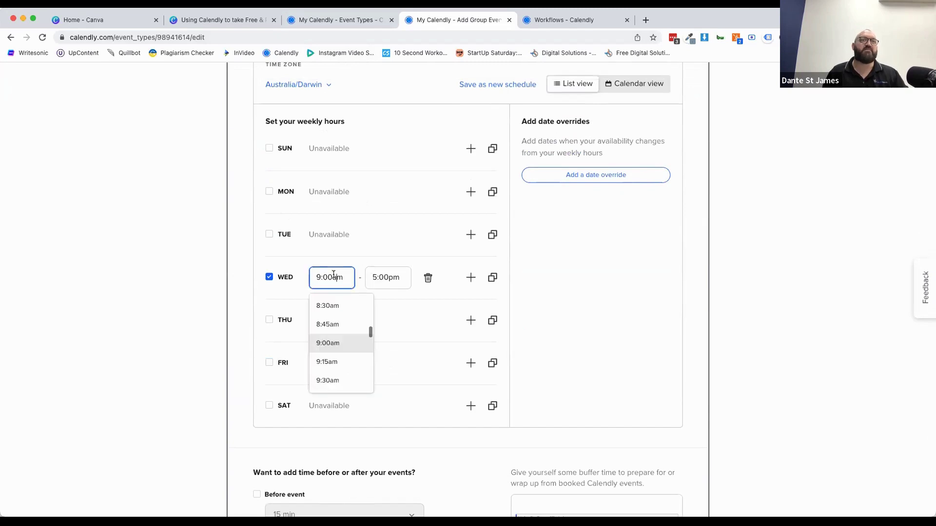
scroll(324, 373, "down", 3)
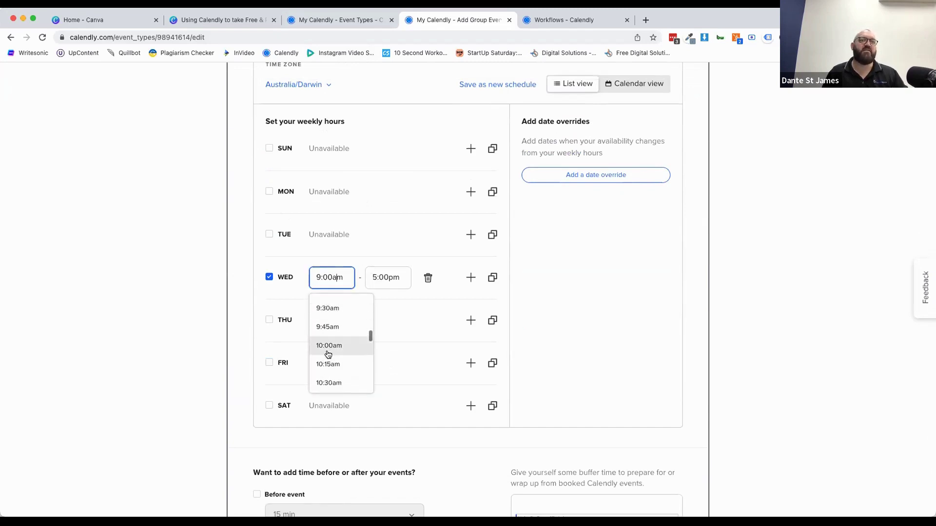
left_click(322, 385)
left_click(399, 278)
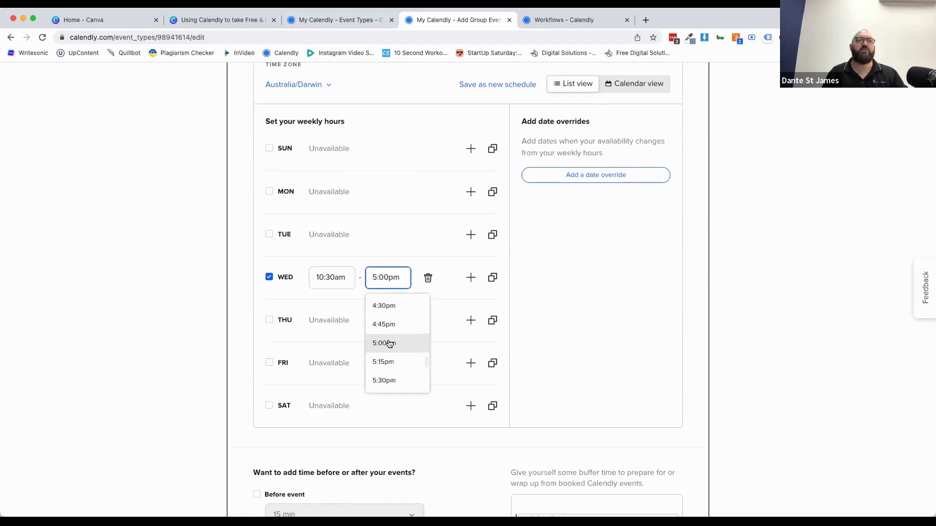
scroll(389, 344, "down", 2)
scroll(389, 344, "down", 5)
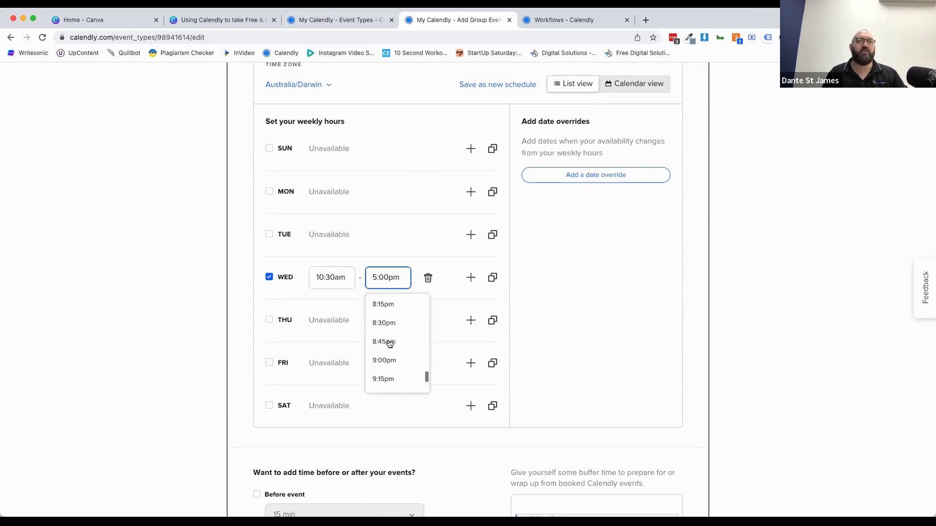
scroll(389, 344, "down", 3)
scroll(390, 343, "up", 15)
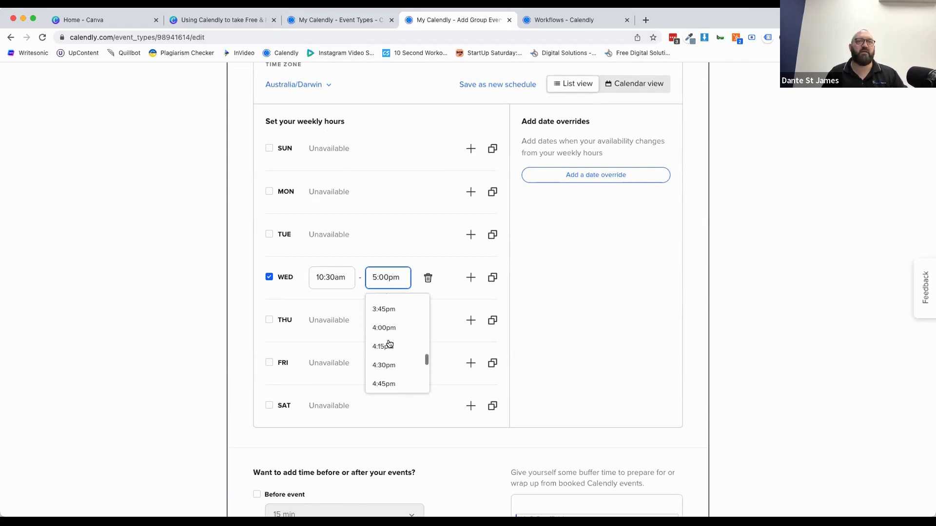
left_click(386, 309)
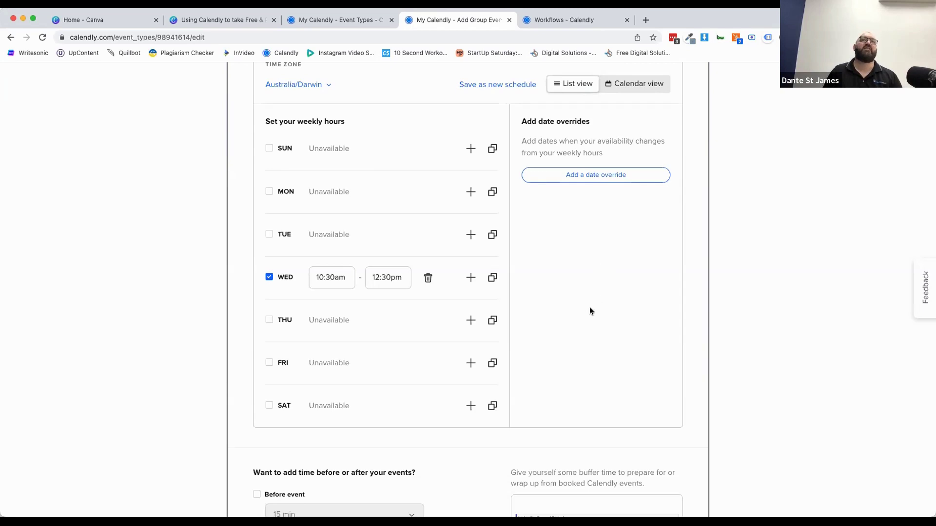
In the additional availability rules, set the minimum scheduling notice to 2 hours and continue to finish the booking settings
scroll(595, 307, "down", 5)
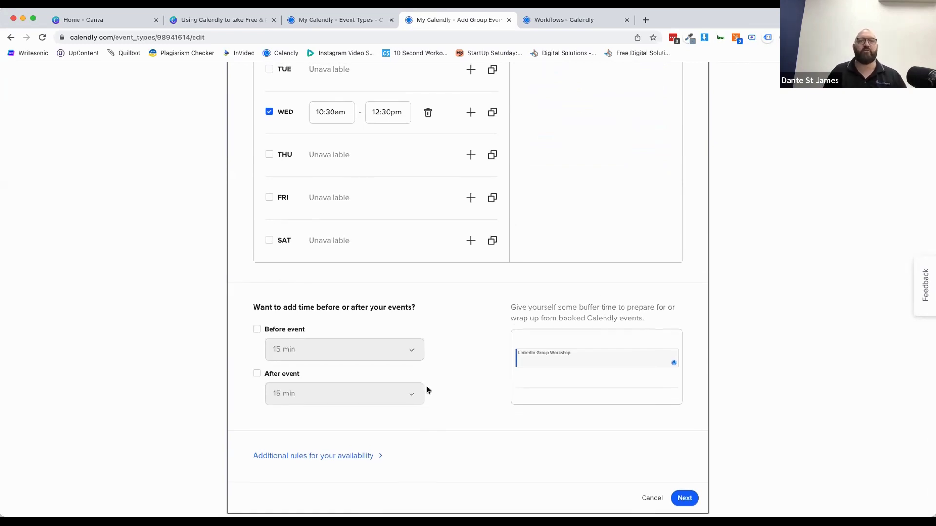
left_click(340, 459)
scroll(450, 443, "down", 9)
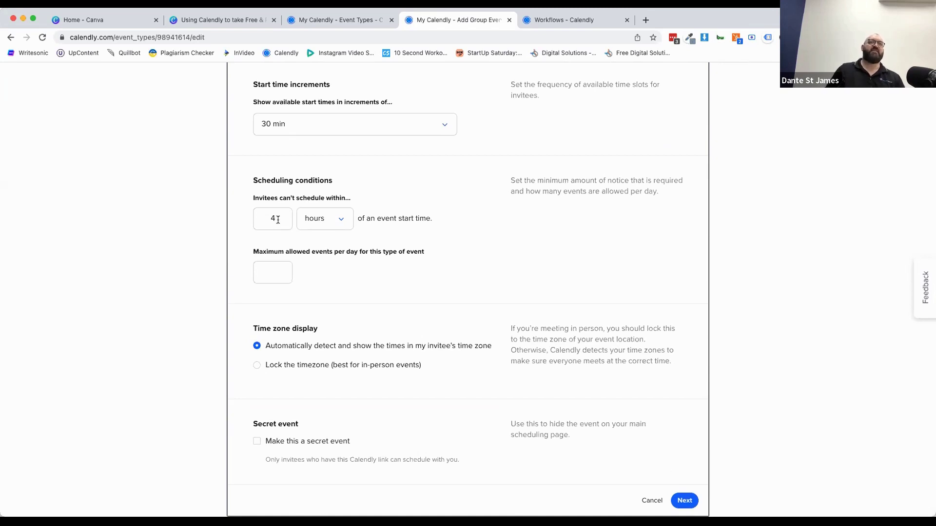
double_click(277, 219)
type("2")
left_click(388, 193)
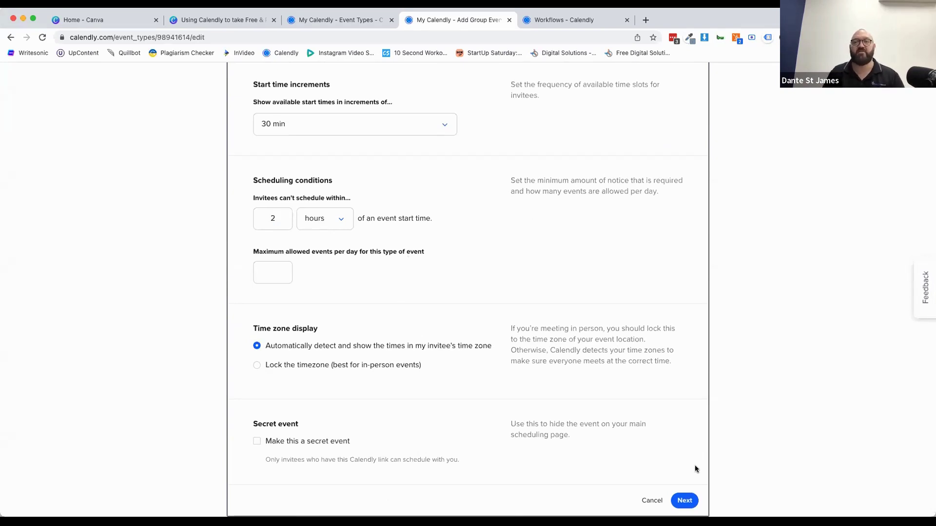
left_click(684, 497)
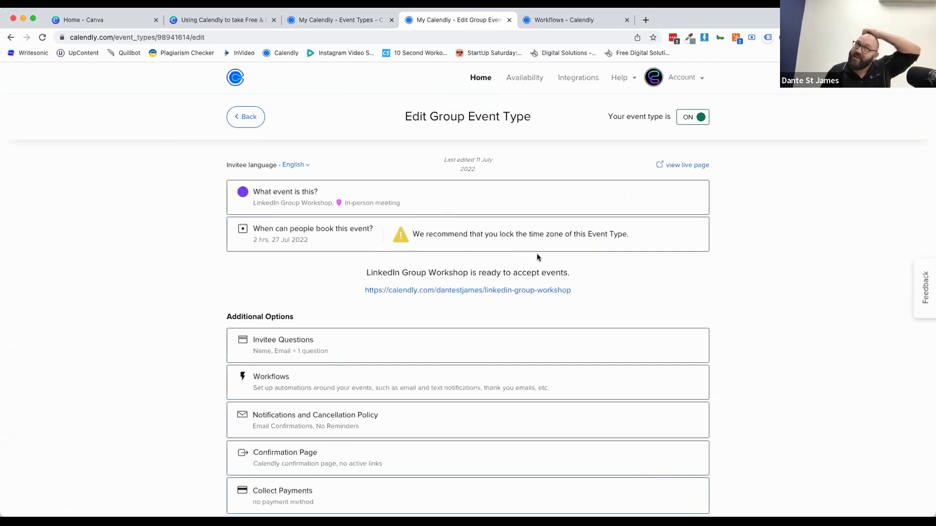
Reopen the workshop's booking settings, lock the timezone for the in-person event in the additional availability rules, and save
left_click(449, 234)
scroll(390, 355, "down", 15)
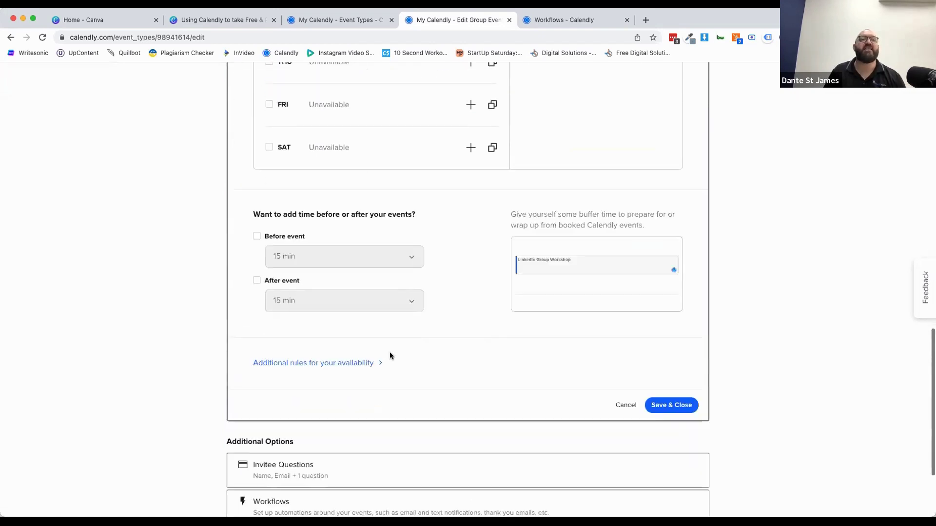
scroll(350, 341, "down", 2)
left_click(334, 323)
scroll(314, 393, "down", 5)
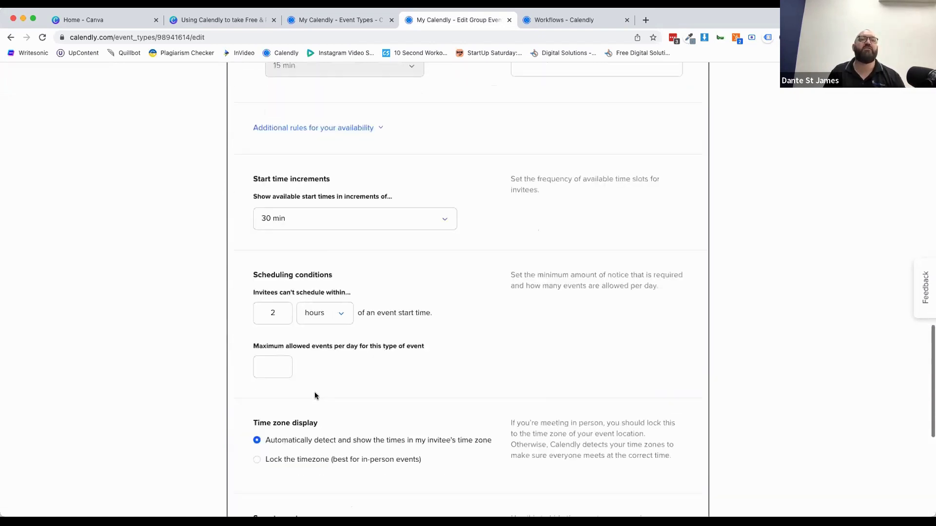
scroll(314, 393, "down", 3)
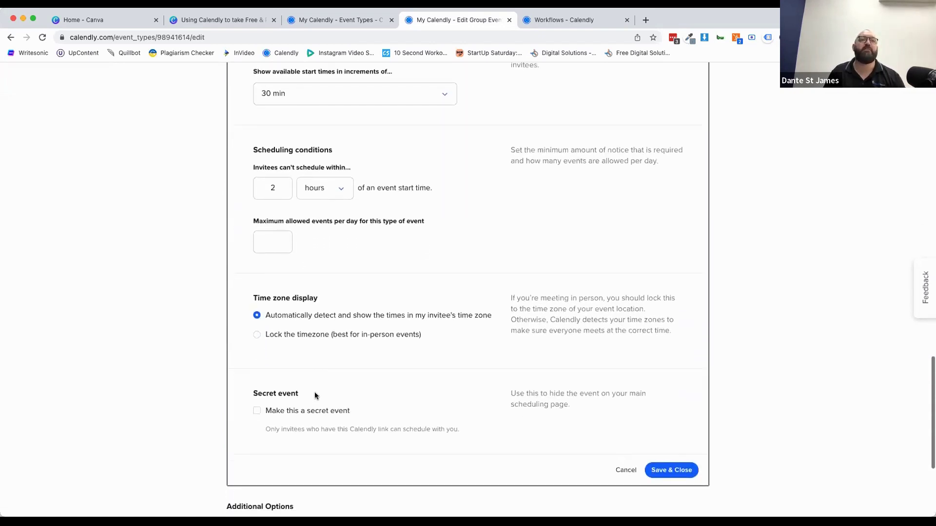
left_click(256, 333)
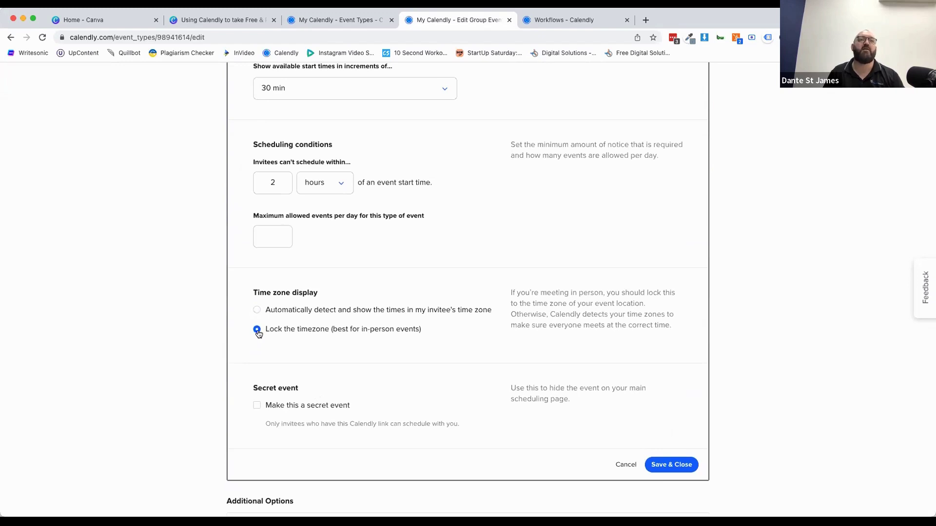
left_click(673, 464)
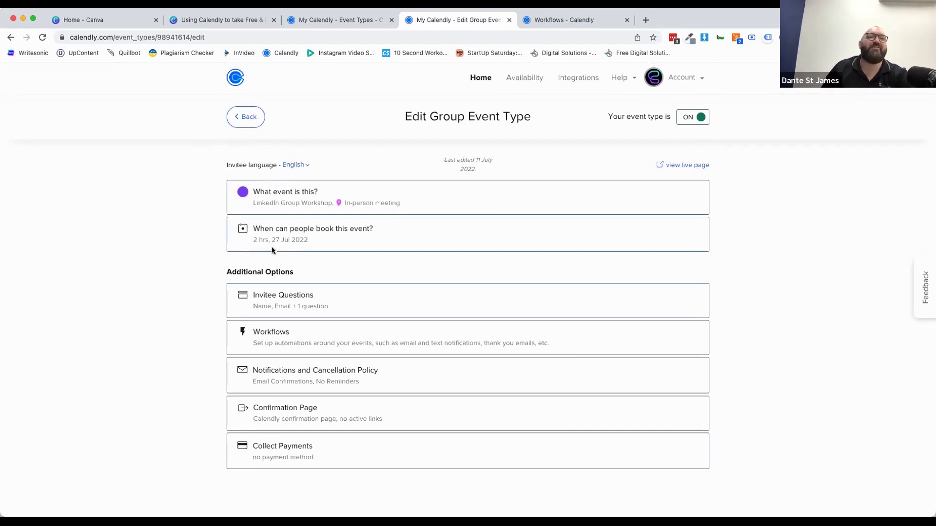
Add a required checkbox invitee question reading "What are your dietary requirements?" to the workshop event
left_click(302, 297)
scroll(434, 356, "down", 4)
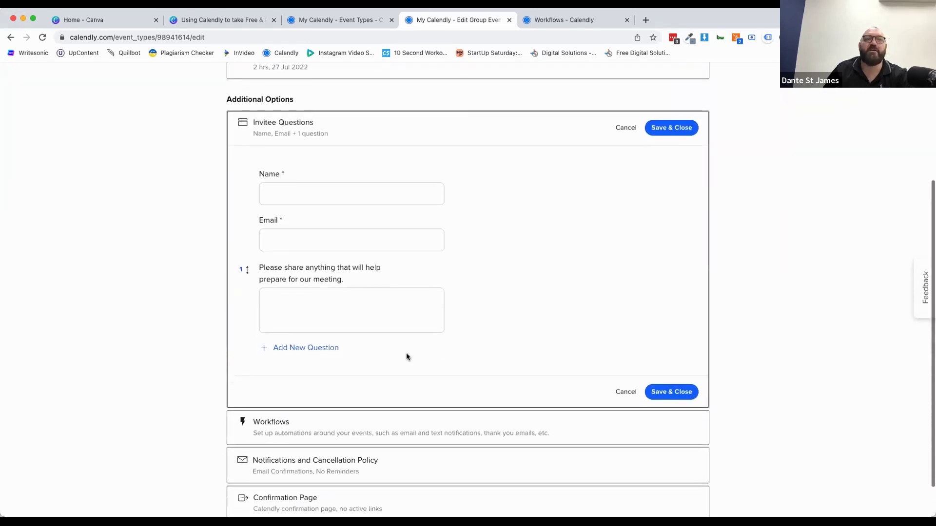
left_click(300, 346)
left_click(435, 253)
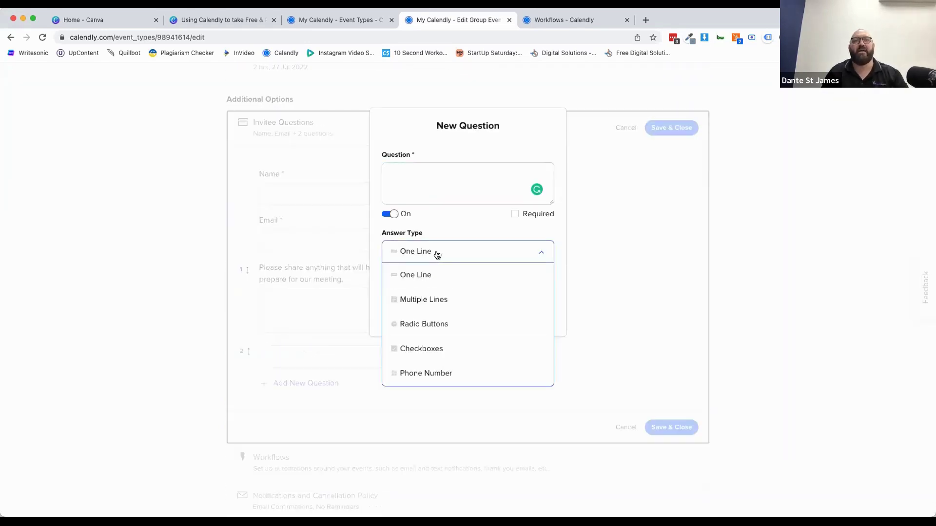
left_click(427, 349)
left_click(406, 178)
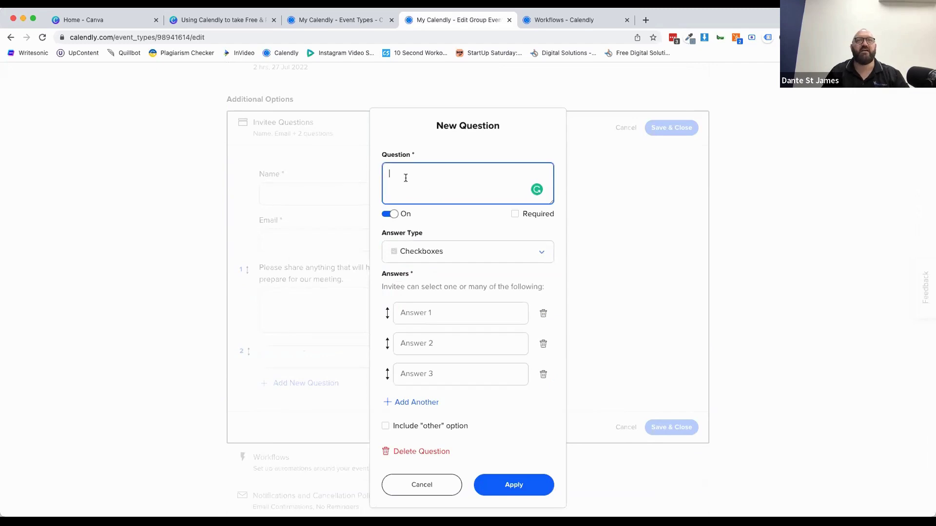
type("What are your dietar")
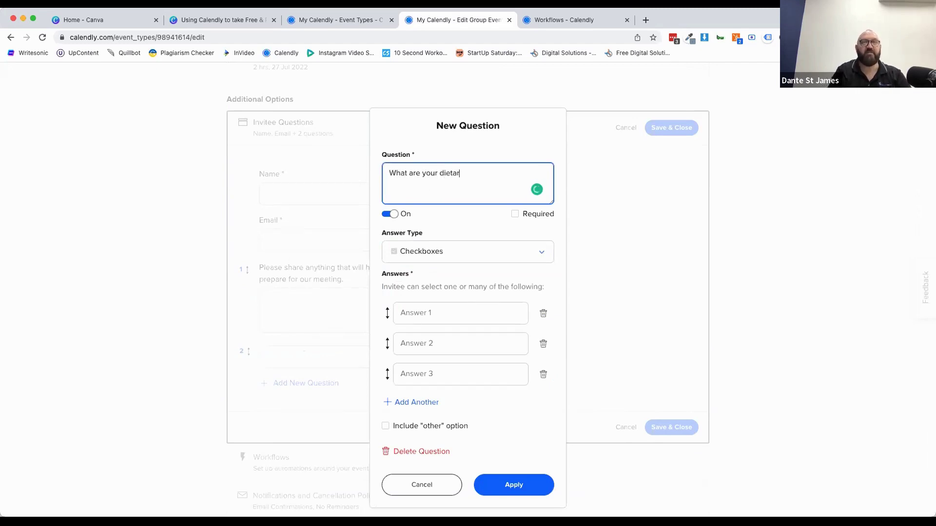
type("y requirements")
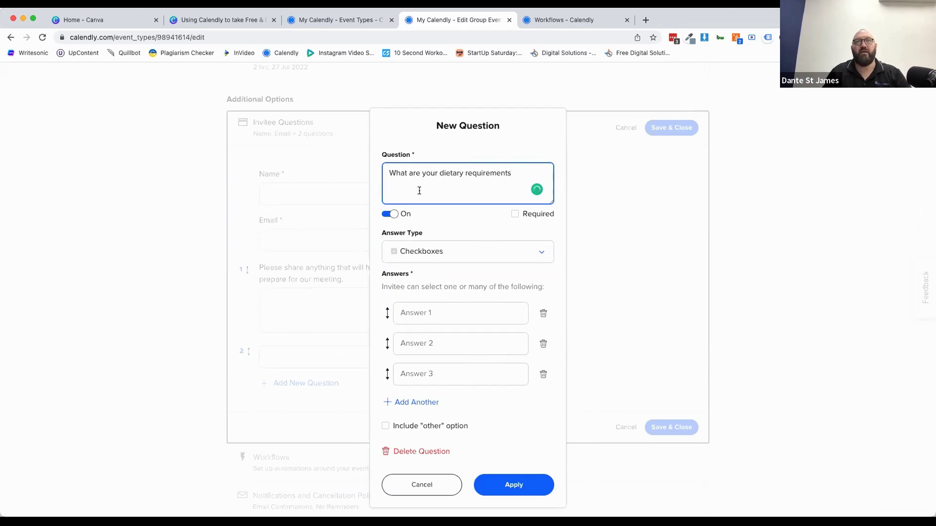
type("?")
left_click(513, 215)
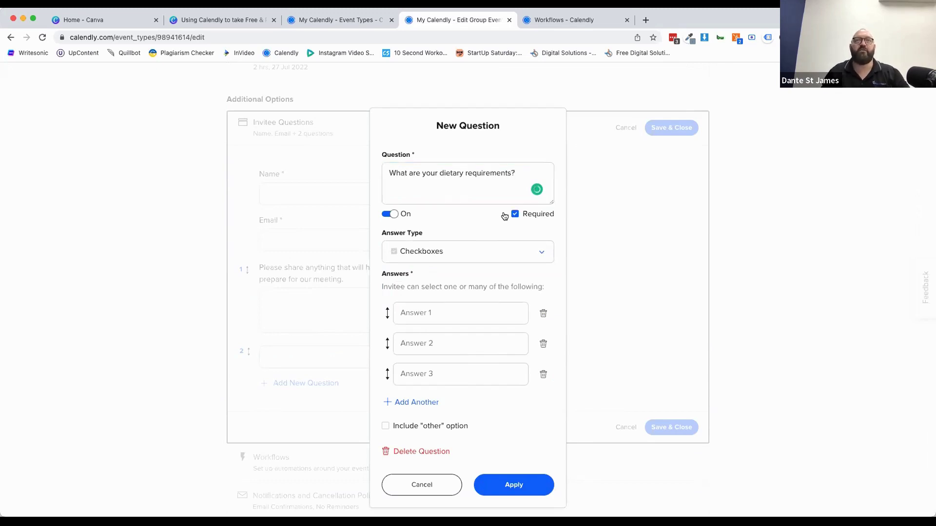
Fill in the dietary question's first three answers as None, Vegetarian and Vegan
left_click(437, 311)
type("None")
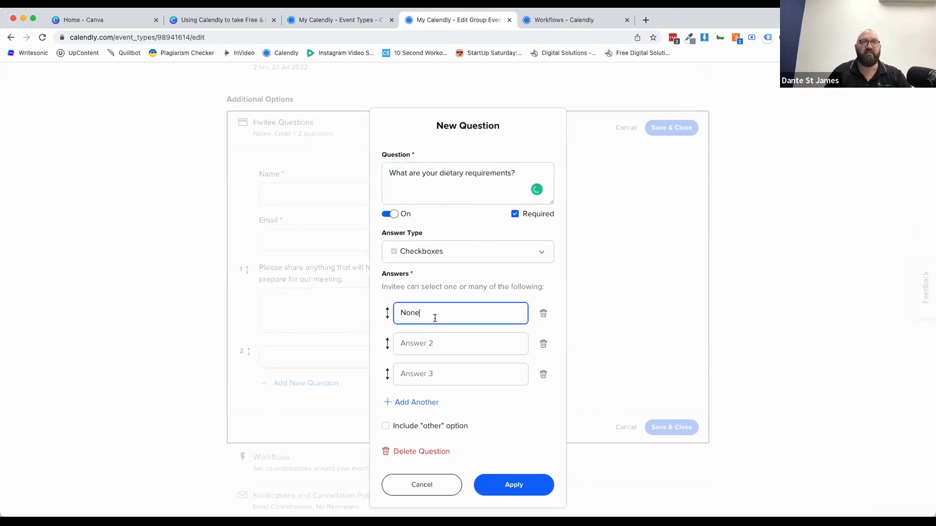
left_click(415, 343)
type("Vegetarian")
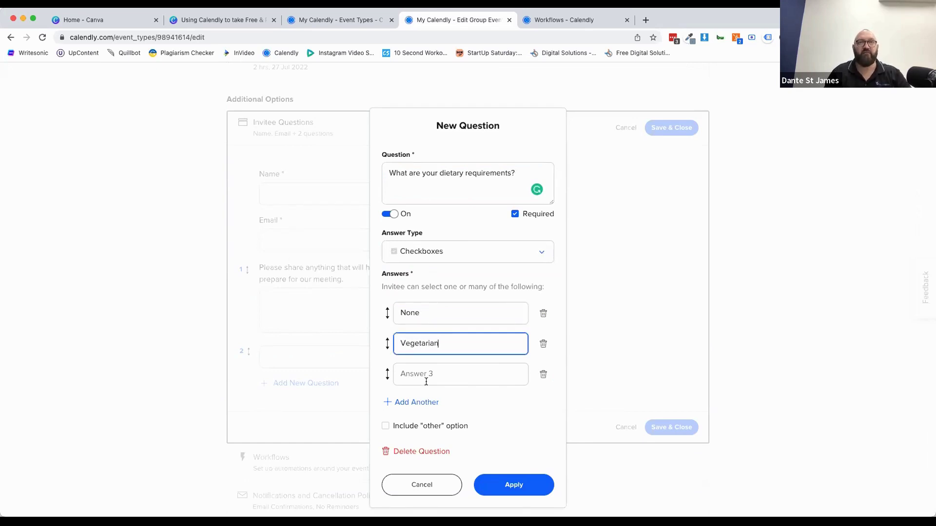
left_click(426, 382)
type("Vegan")
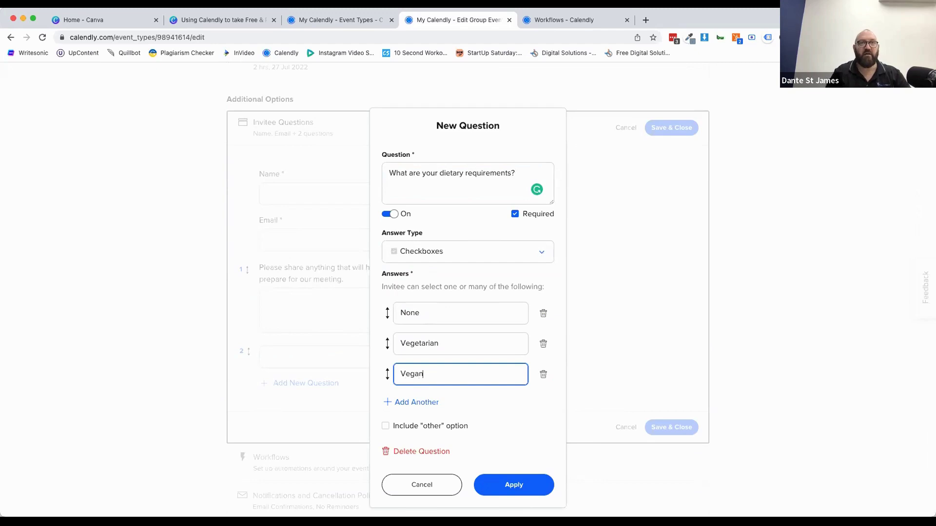
Add two more answers to the dietary question: Gluten Free and Dairy Free
left_click(418, 398)
left_click(417, 404)
type("Gluten Free")
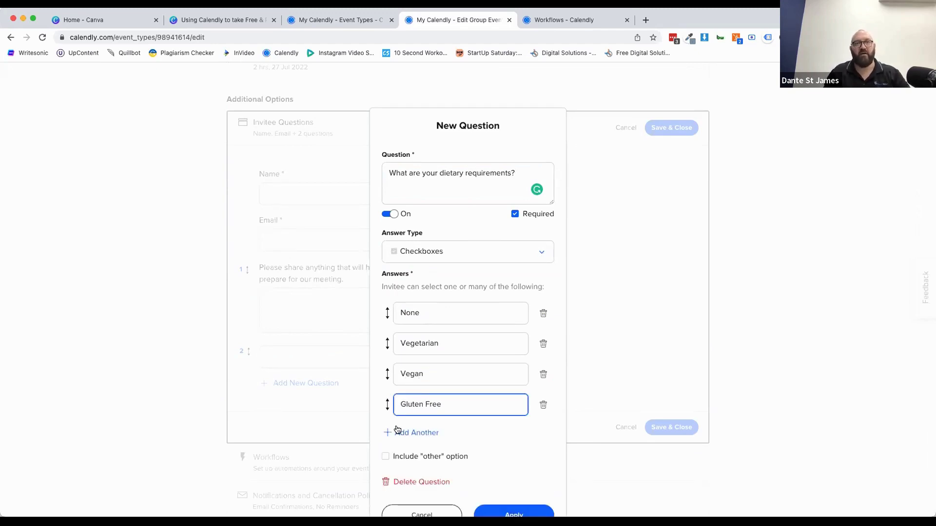
left_click(397, 431)
left_click(424, 437)
type("Dairy Free")
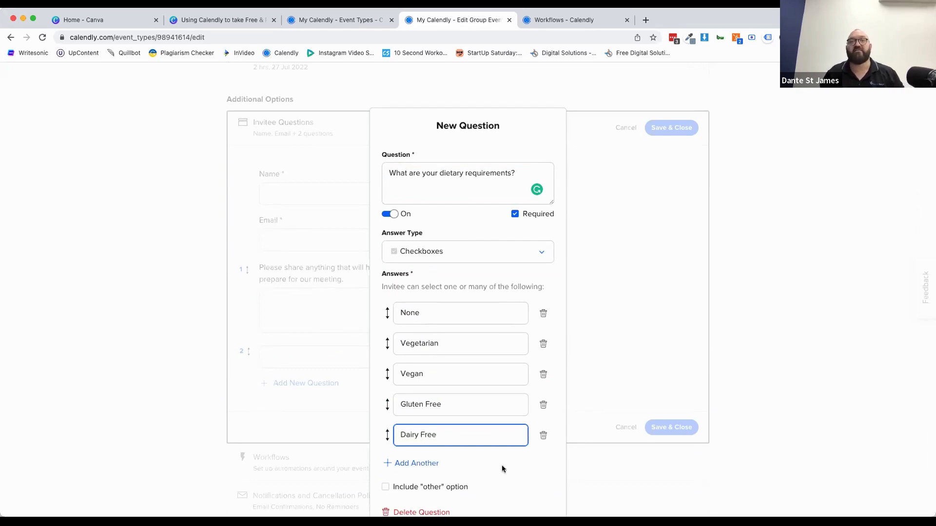
left_click(522, 463)
Include the "other" option in the dietary question, apply it, and save the invitee questions
scroll(522, 462, "down", 3)
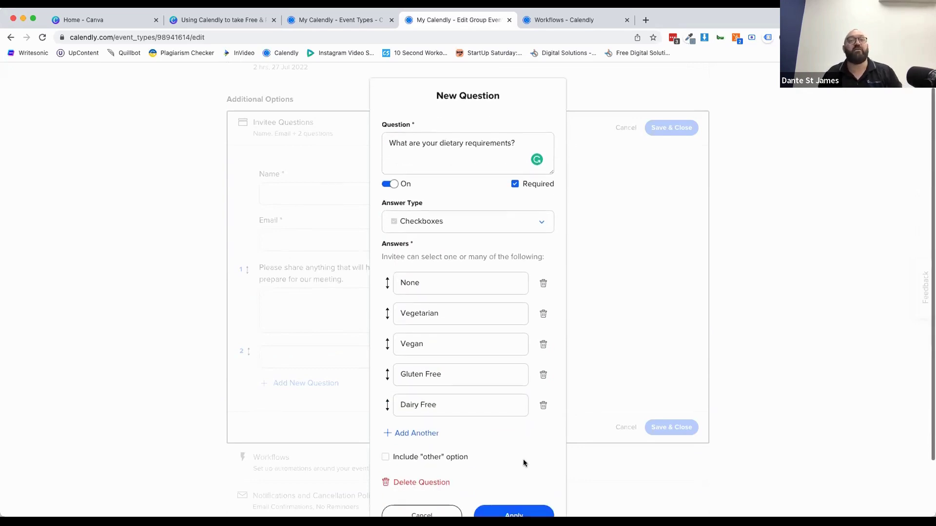
left_click(385, 391)
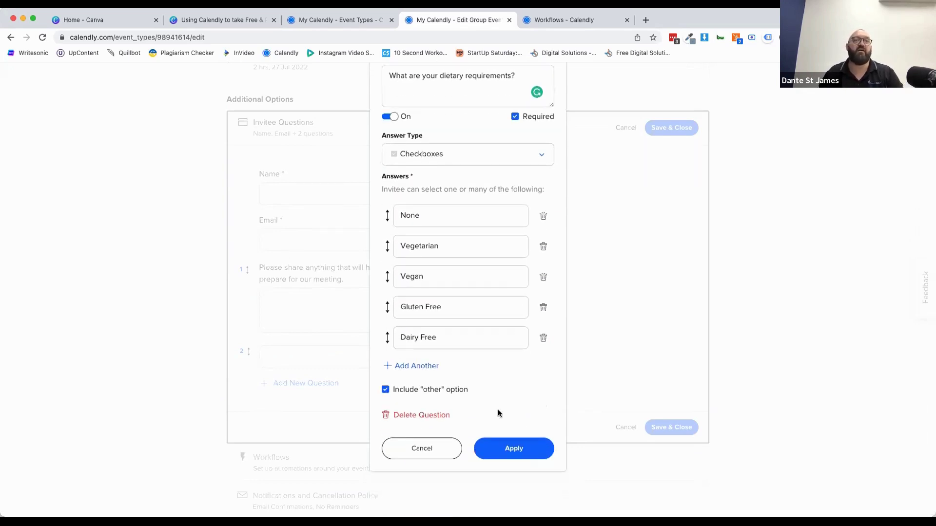
left_click(520, 449)
scroll(533, 376, "down", 3)
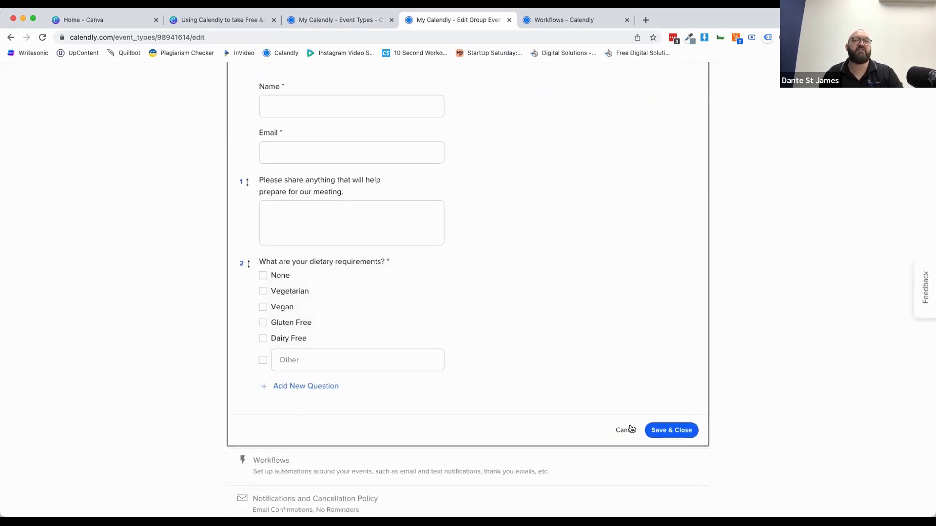
left_click(665, 431)
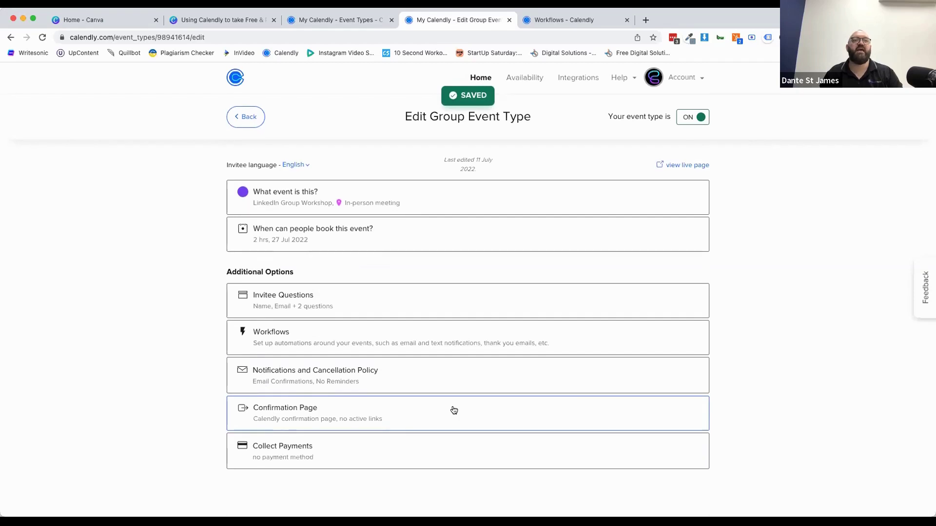
Collect 150.00 USD for the workshop with Stripe, set the payment terms to "No refunds are offered." and save
left_click(296, 447)
scroll(295, 448, "down", 3)
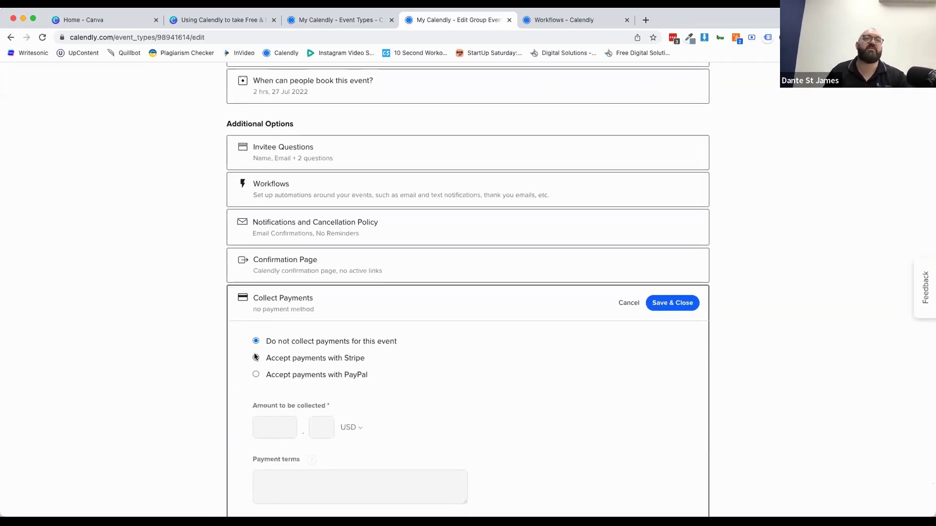
left_click(255, 358)
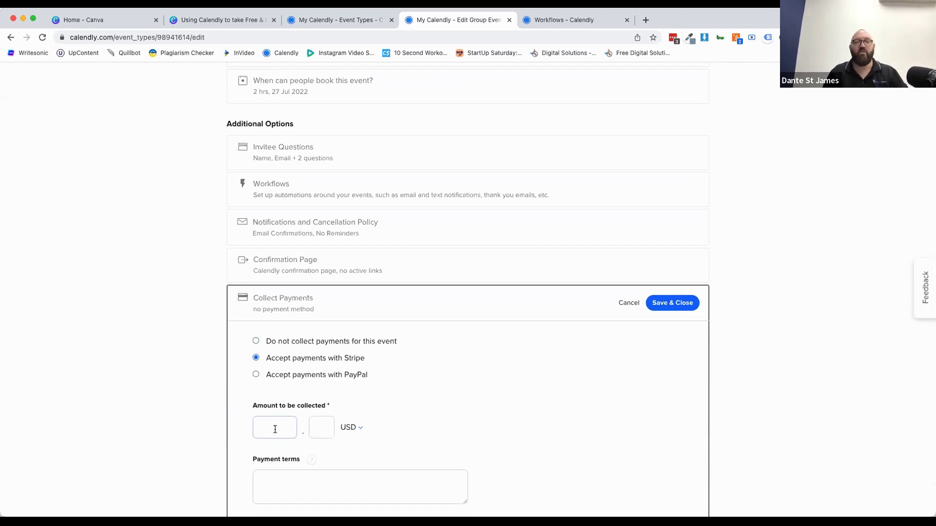
type("150")
scroll(473, 442, "down", 2)
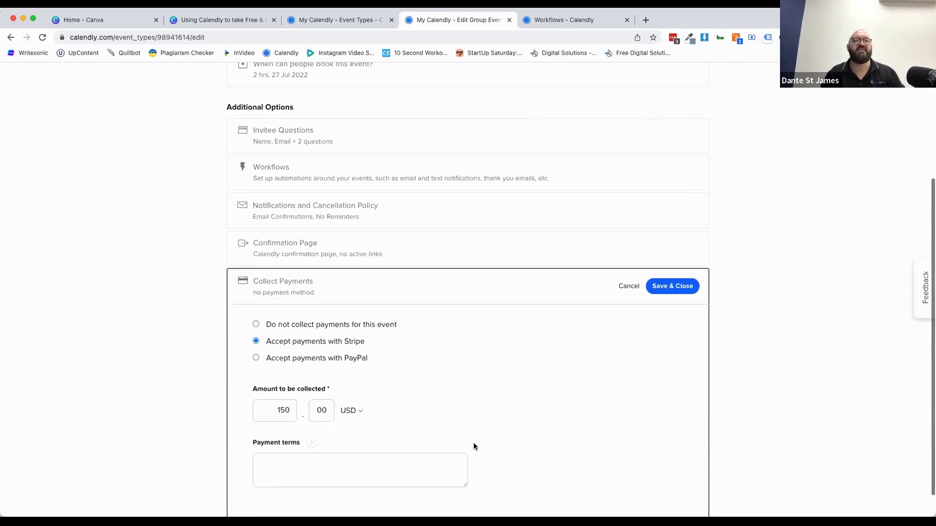
left_click(361, 430)
type("No refunds are offered.")
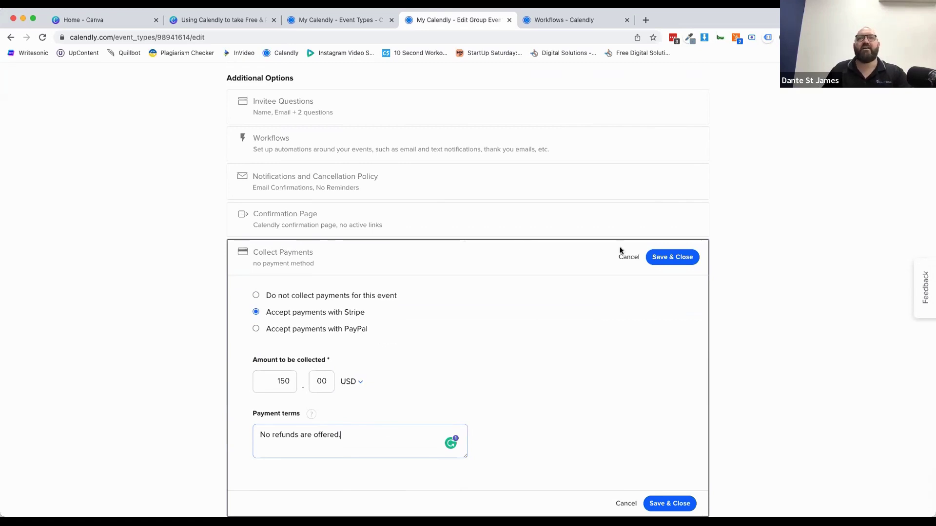
left_click(672, 256)
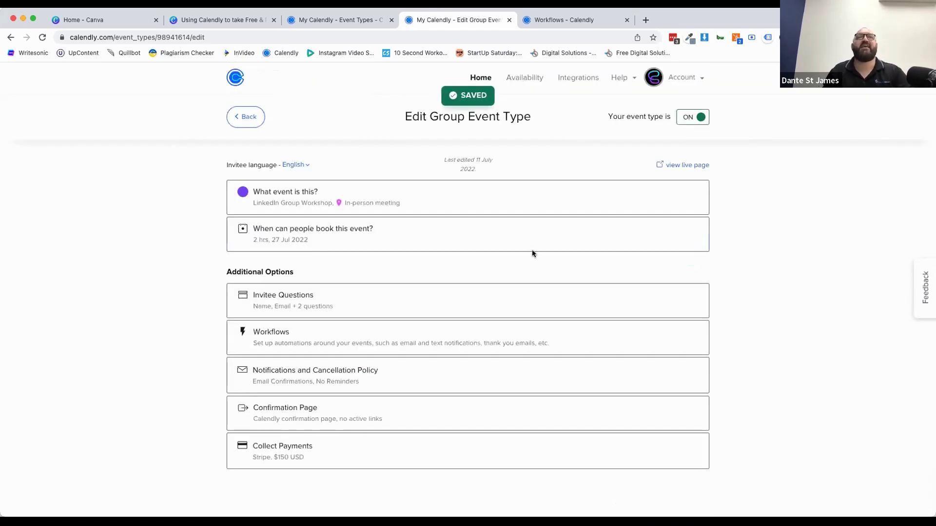
View the workshop's live booking page
left_click(681, 165)
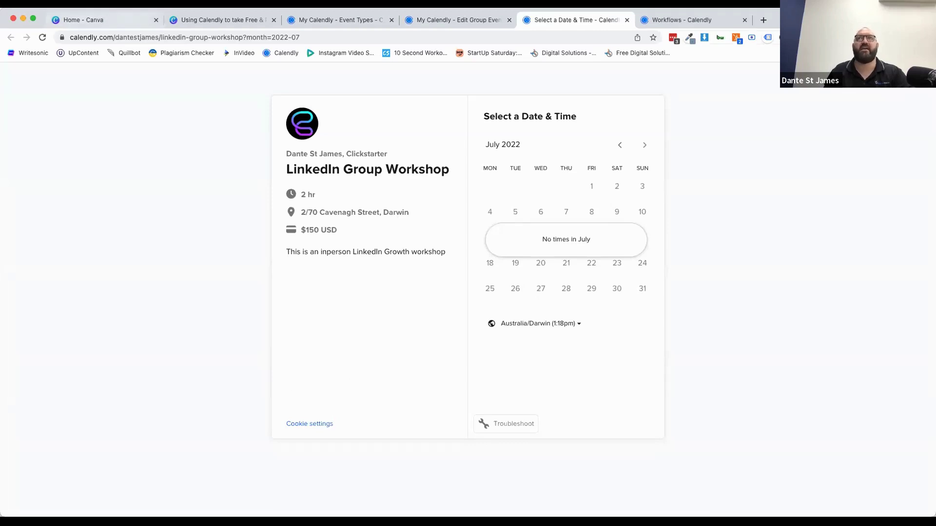
Open Google Calendar in a new browser tab
left_click(763, 20)
type("v")
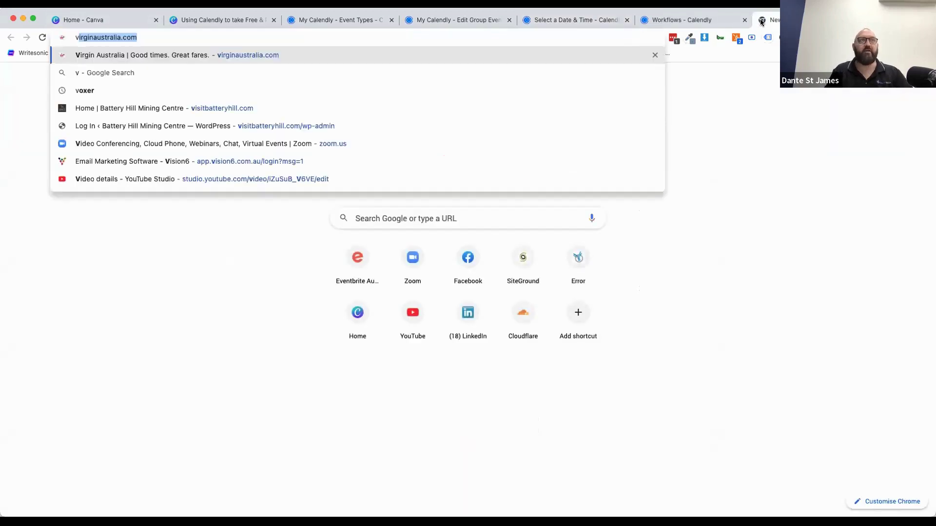
key("BackSpace")
key("BackSpace")
type("cael")
key("BackSpace")
key("BackSpace")
type("le nd")
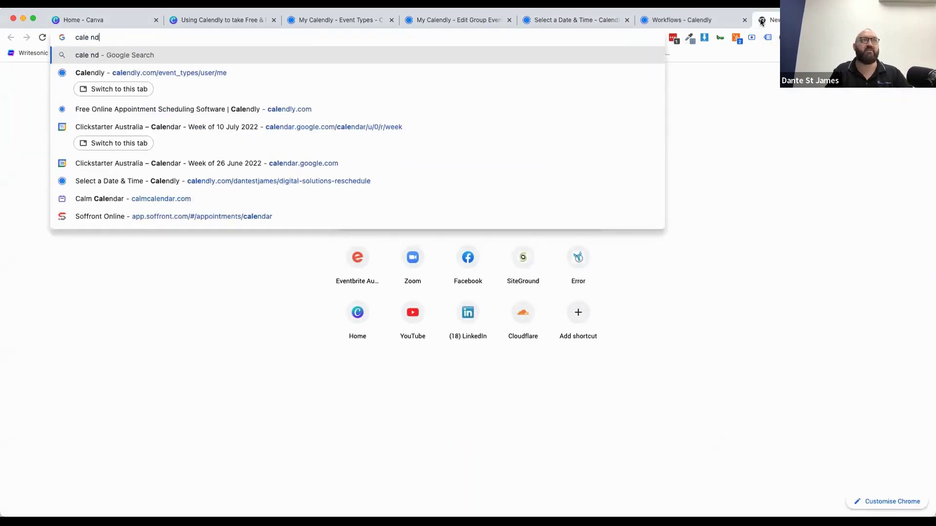
key("BackSpace")
key("BackSpace")
key("BackSpace")
type("dar")
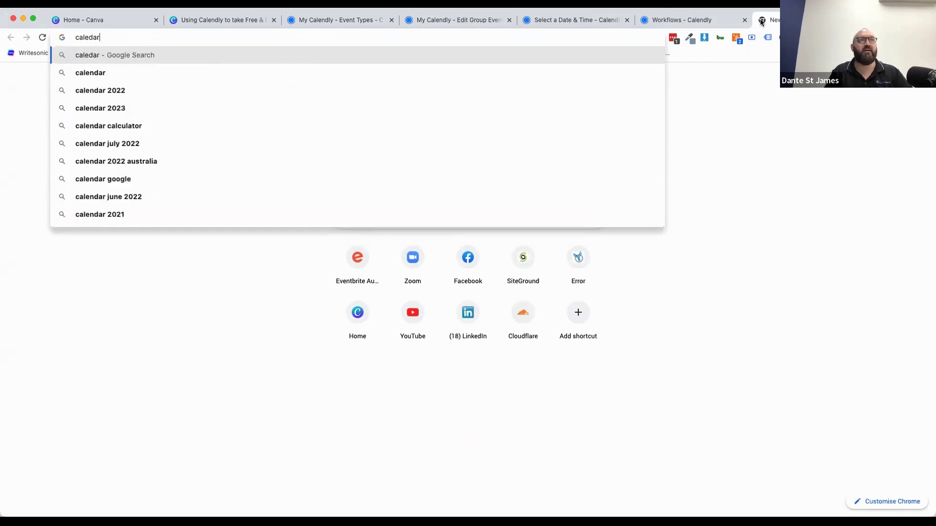
key("BackSpace")
key("BackSpace")
key("BackSpace")
key("BackSpace")
type("endar")
key("Return")
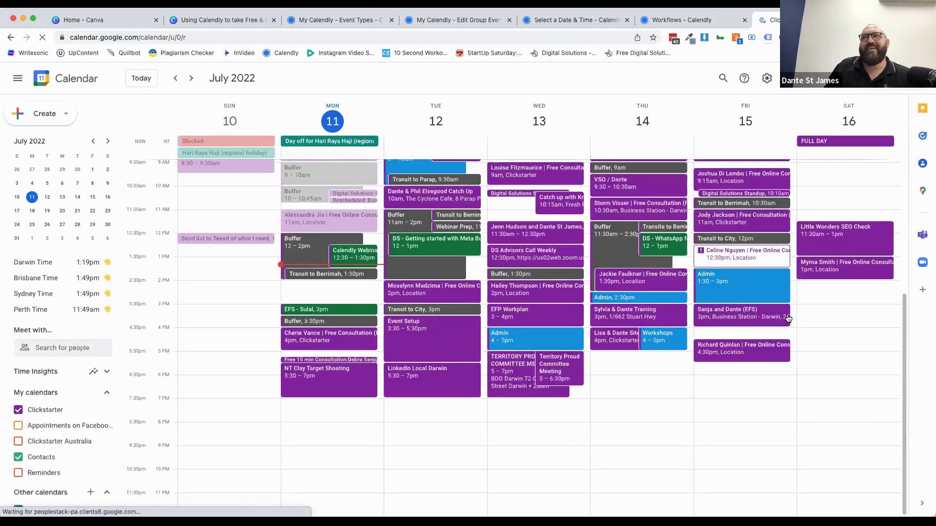
Go forward to the week of 24–30 July 2022 and check the day's commitments on Wednesday 27
left_click(189, 78)
left_click(189, 78)
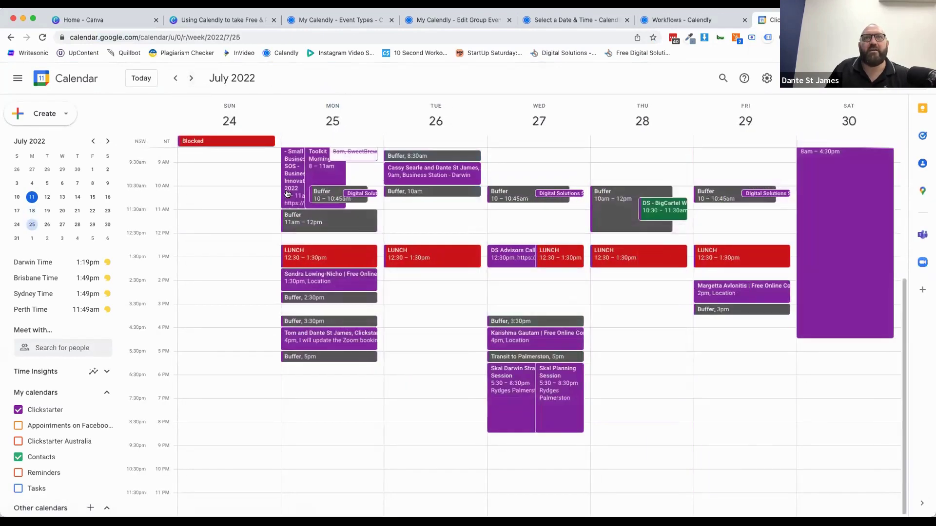
scroll(424, 298, "up", 2)
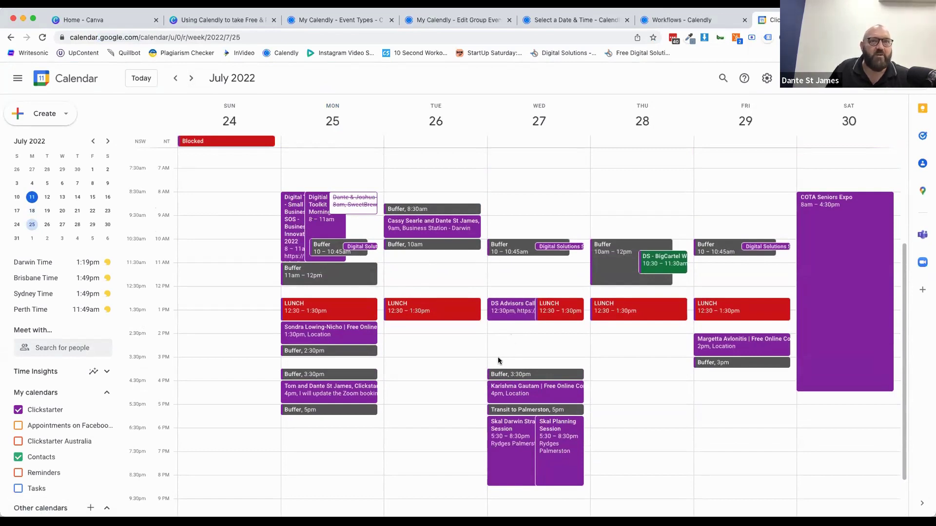
Return to the workshop's live Calendly booking page and open its event type for editing
left_click(651, 20)
left_click(563, 20)
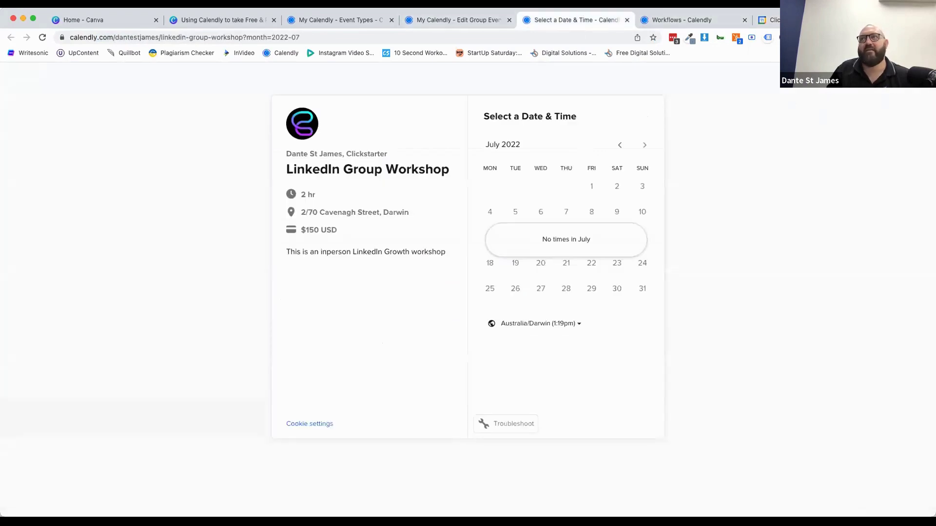
left_click(854, 91)
left_click(832, 118)
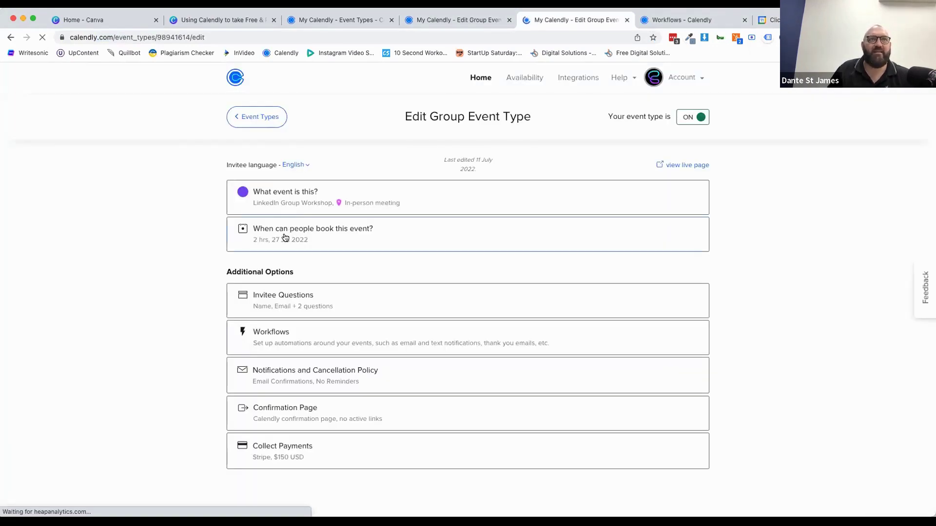
In the workshop's booking settings, set the custom duration to 1 hr
left_click(292, 240)
scroll(256, 275, "down", 4)
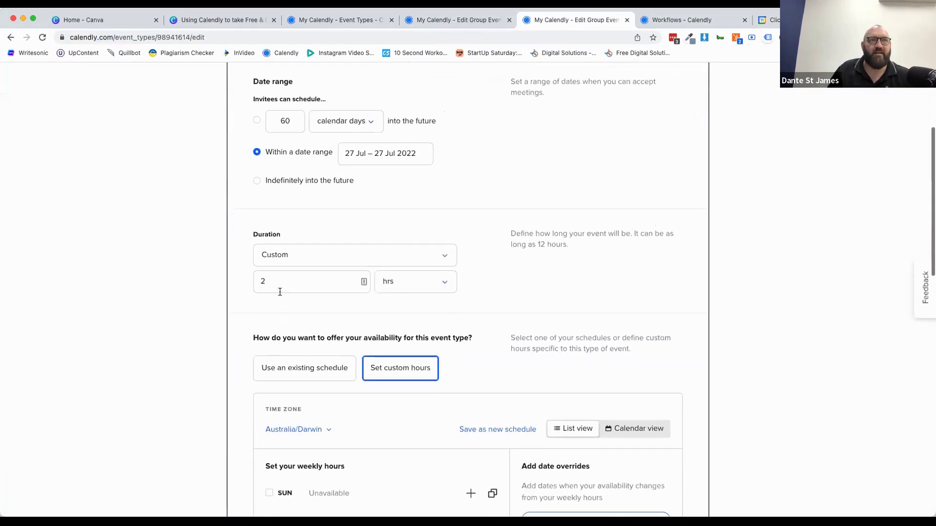
left_click_drag(251, 282, 218, 281)
type("1")
left_click(381, 323)
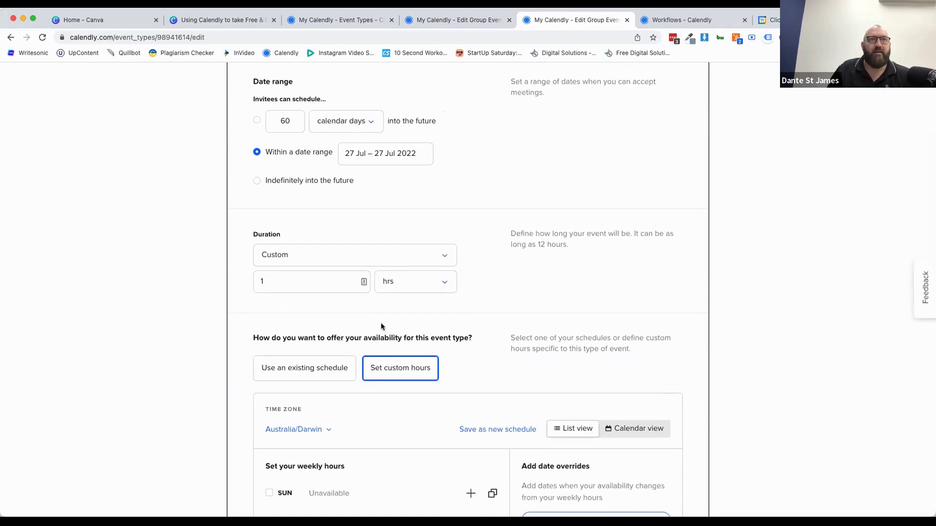
Set the workshop's custom Wednesday hours to 2:00pm–3:00pm and save the booking settings
scroll(394, 391, "down", 1)
scroll(393, 391, "down", 5)
left_click(330, 376)
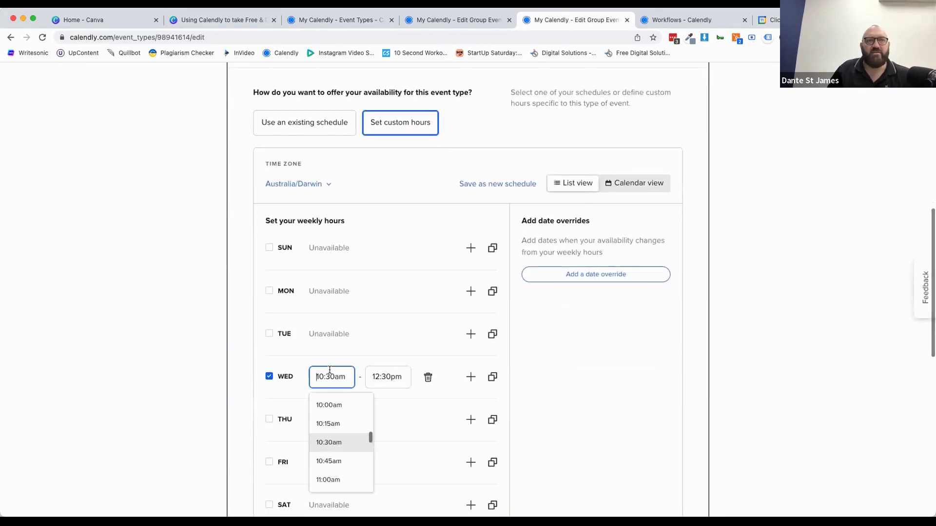
scroll(331, 402, "down", 5)
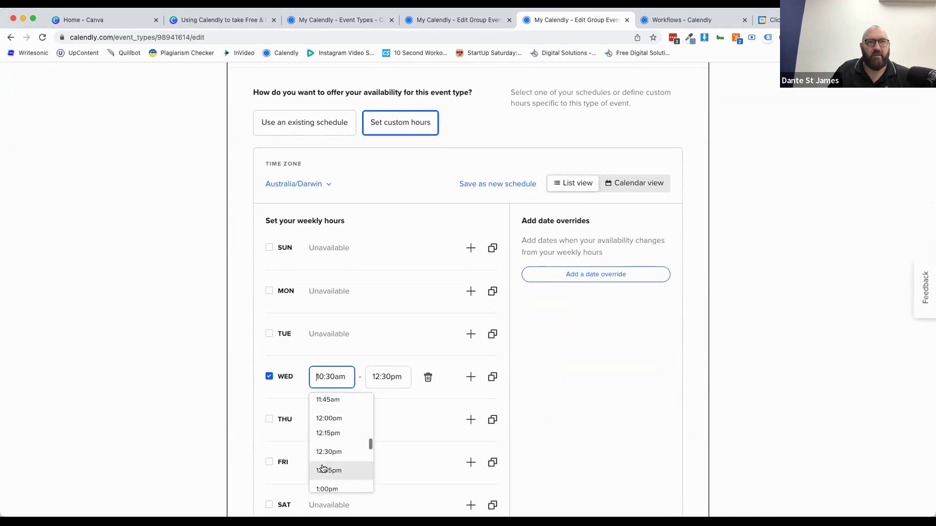
scroll(321, 468, "down", 2)
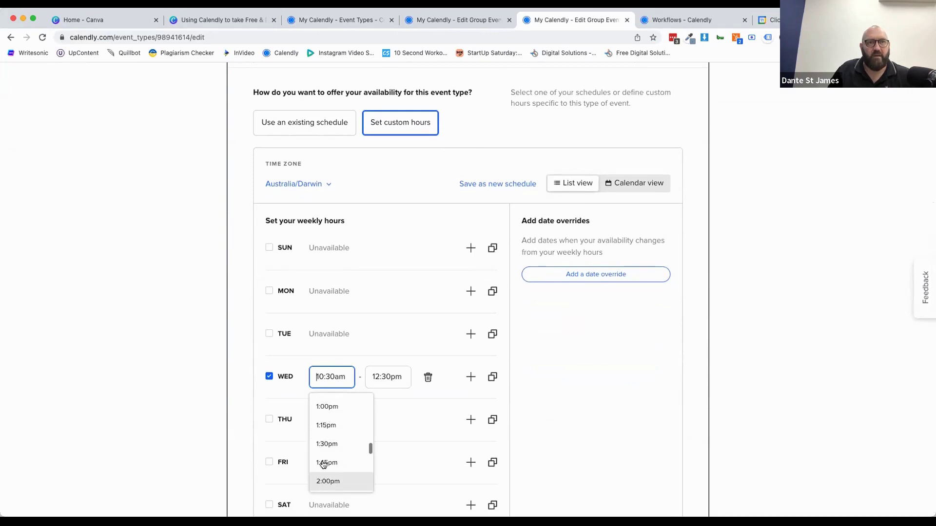
left_click(318, 482)
left_click(385, 378)
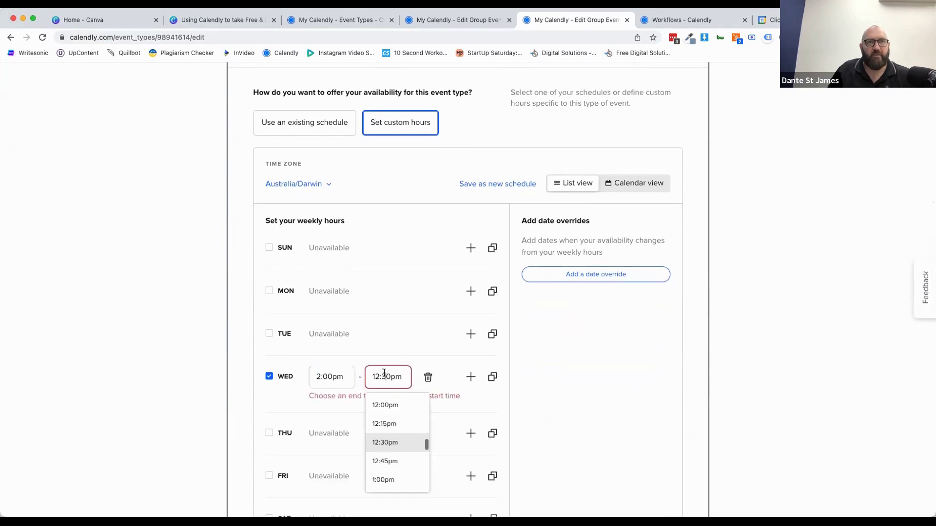
scroll(380, 461, "down", 2)
scroll(380, 463, "down", 3)
left_click(380, 461)
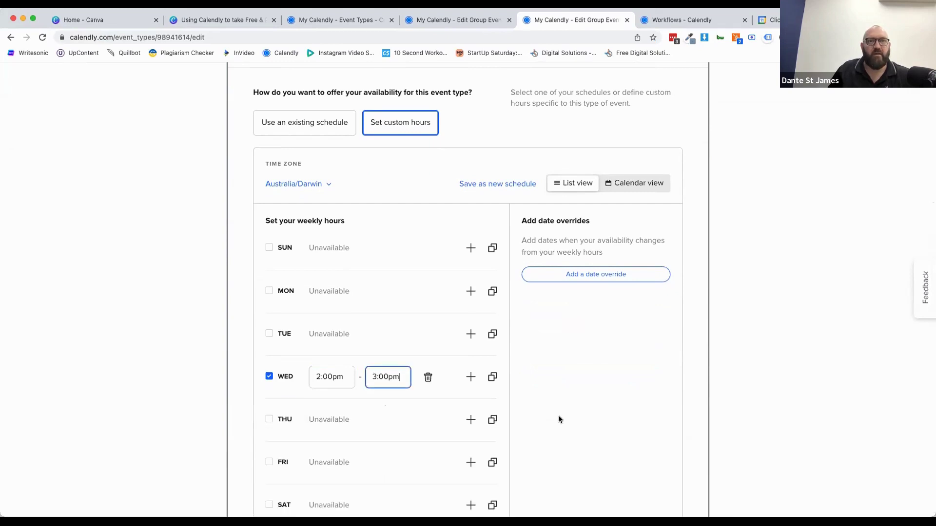
scroll(618, 414, "down", 10)
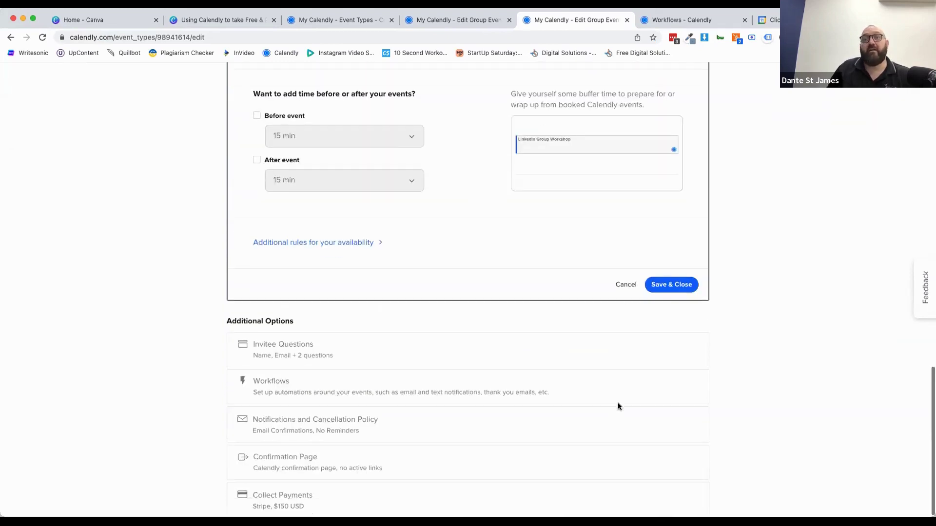
left_click(682, 284)
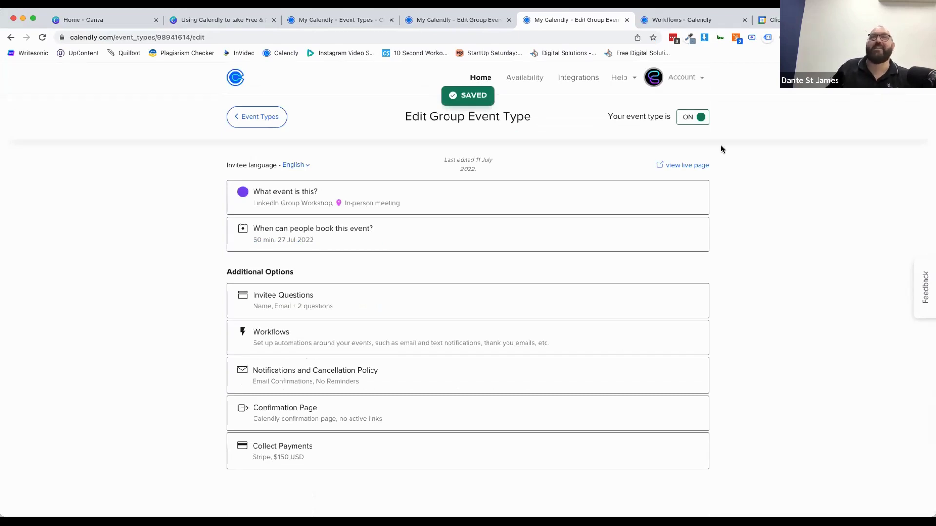
Open the workshop's live booking page and choose the 2:00pm slot on Wednesday, July 27
left_click(690, 23)
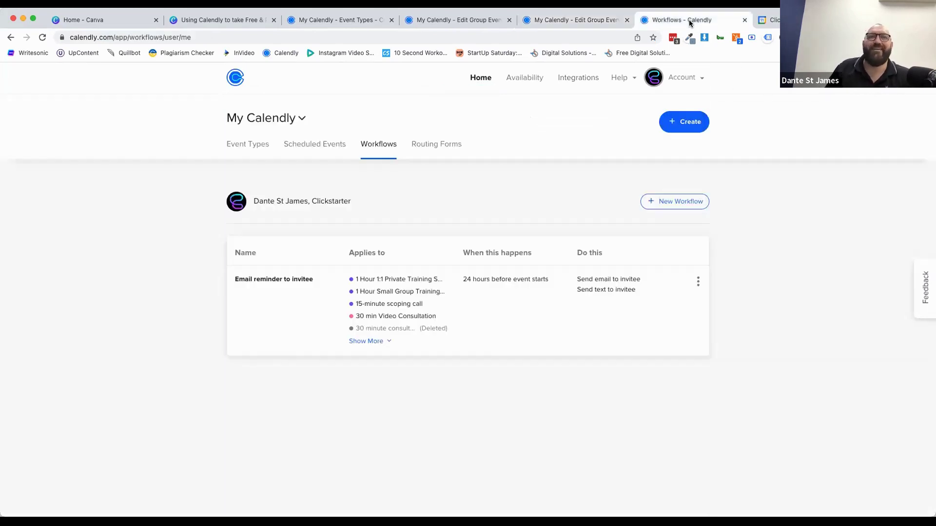
left_click(589, 19)
left_click(703, 165)
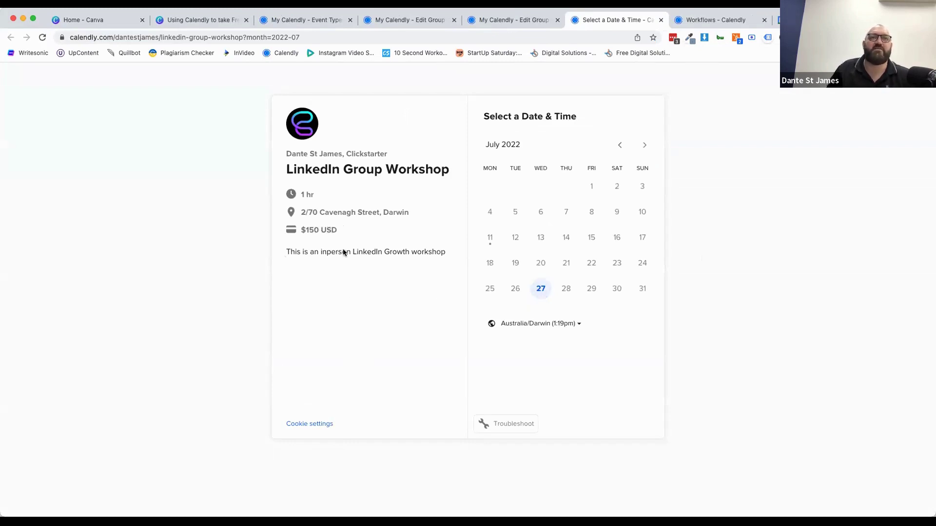
left_click(541, 286)
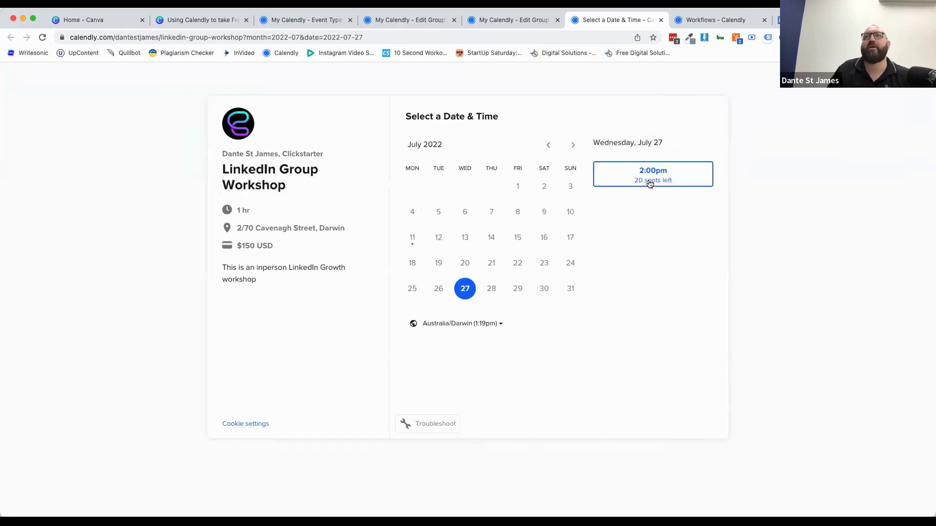
left_click(650, 183)
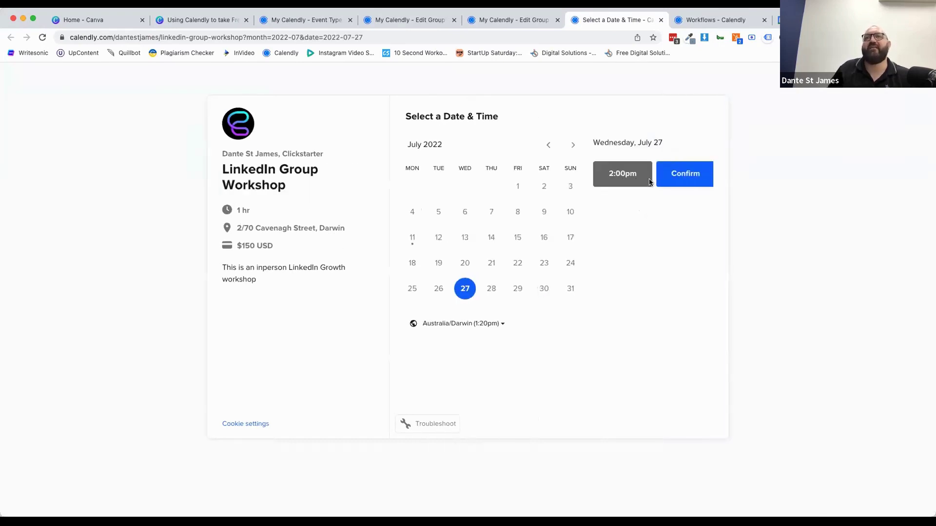
left_click(685, 173)
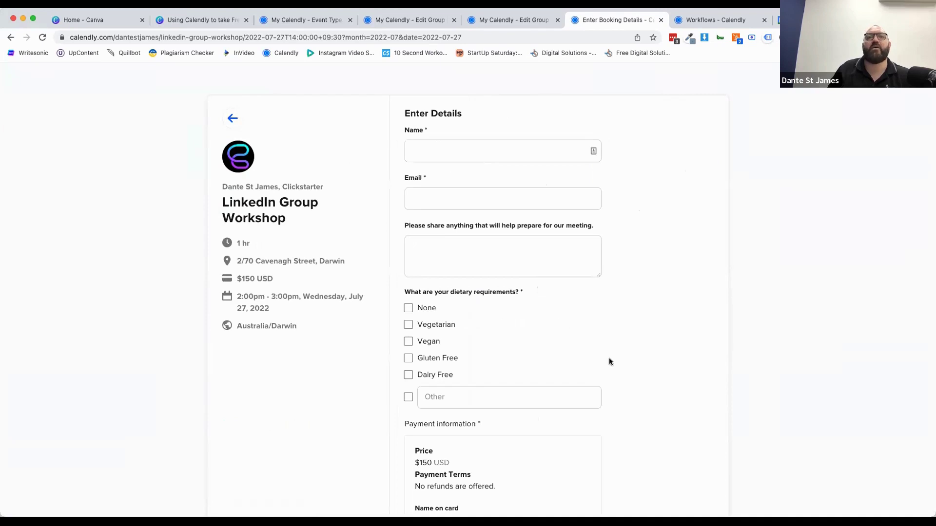
Review the booking form's dietary question and payment section, and return to the date and time selection
scroll(609, 361, "down", 4)
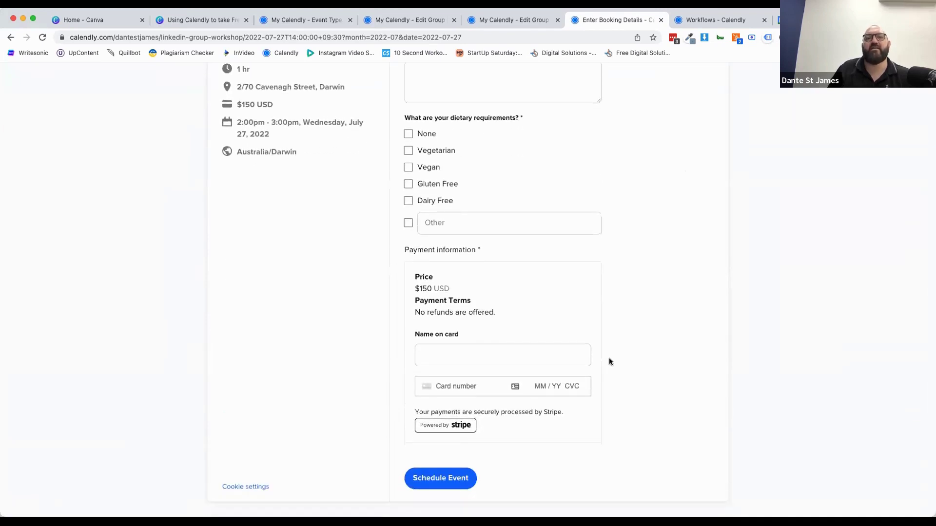
scroll(609, 362, "up", 4)
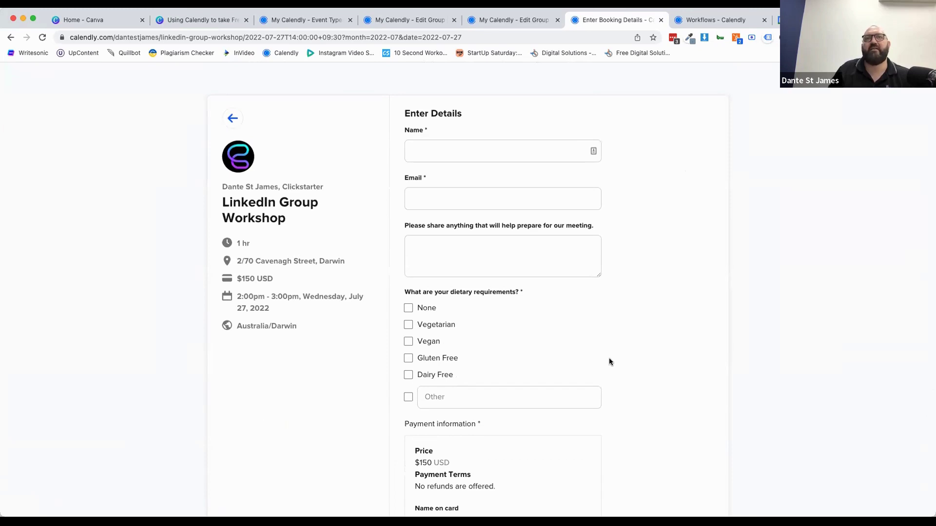
left_click(233, 119)
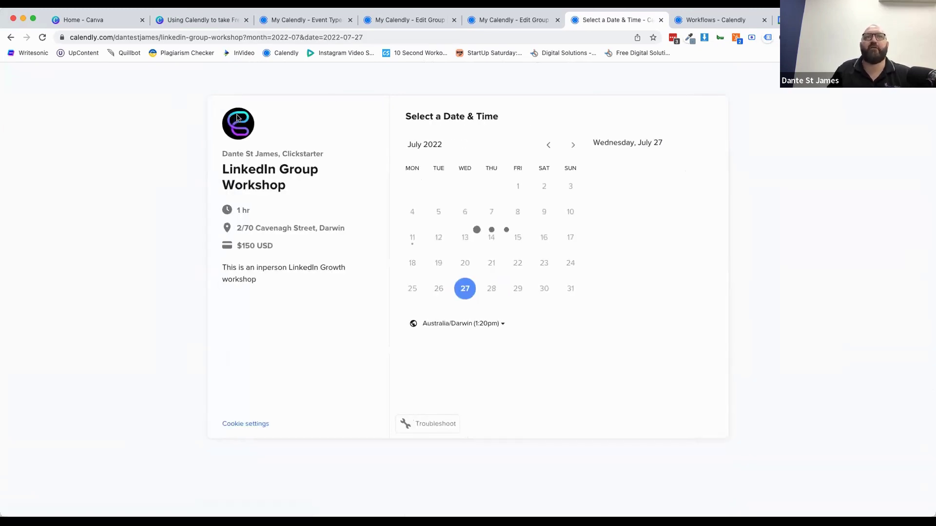
Close the browser tabs holding the live booking page, the Calendly workflows and the Google Calendar
left_click(660, 20)
left_click(661, 20)
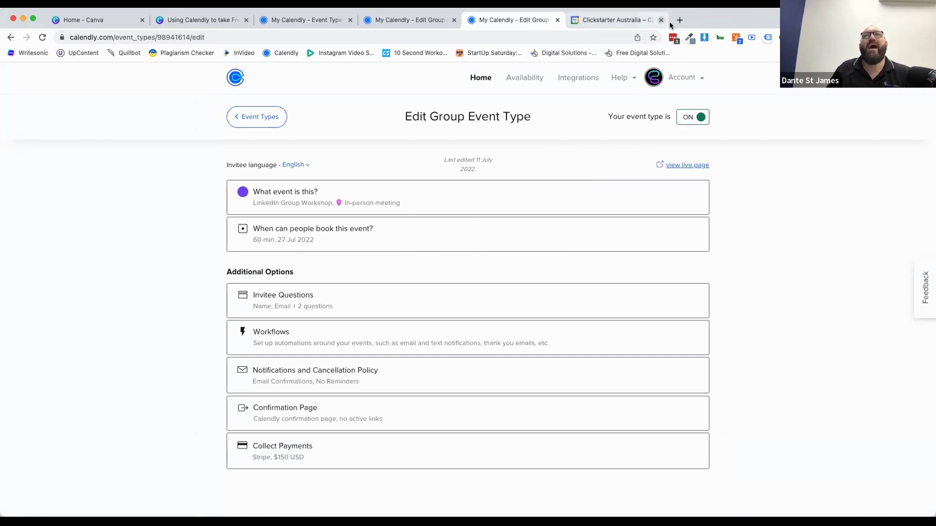
left_click(661, 20)
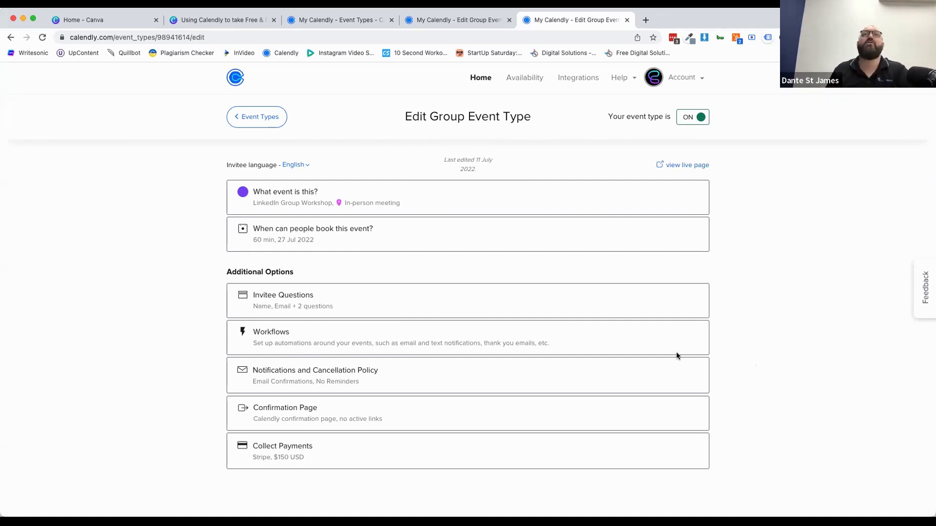
From the event types list, open the coffee event's booking page, highlight its base link and check the times offered on Thursday, July 14
left_click(273, 125)
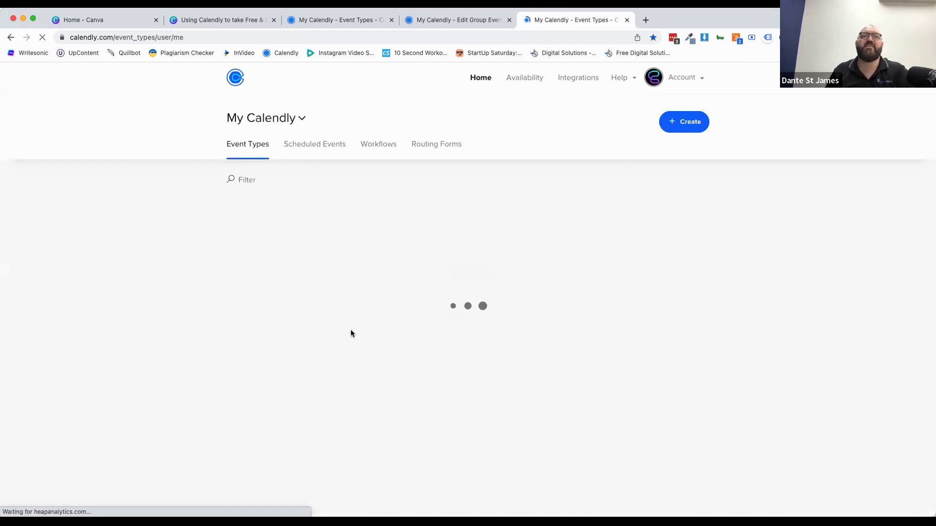
scroll(259, 402, "down", 2)
scroll(258, 403, "down", 1)
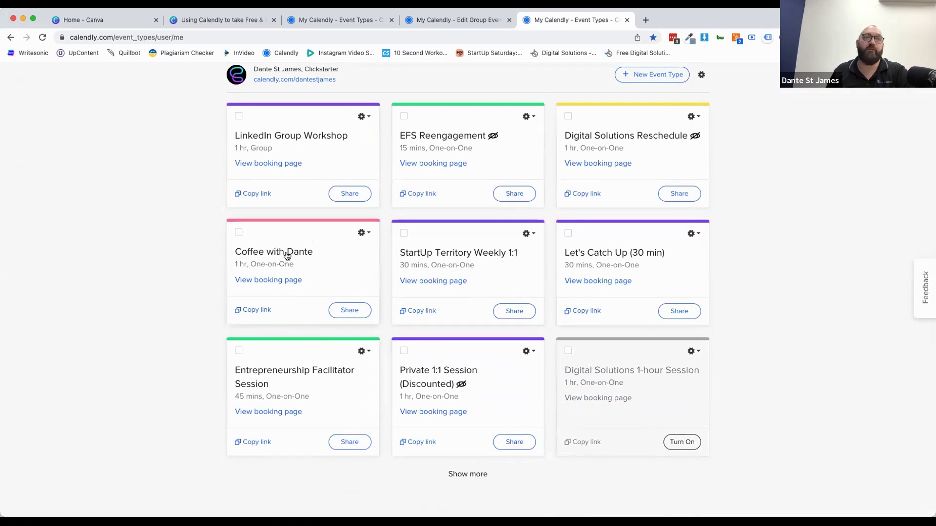
left_click(263, 281)
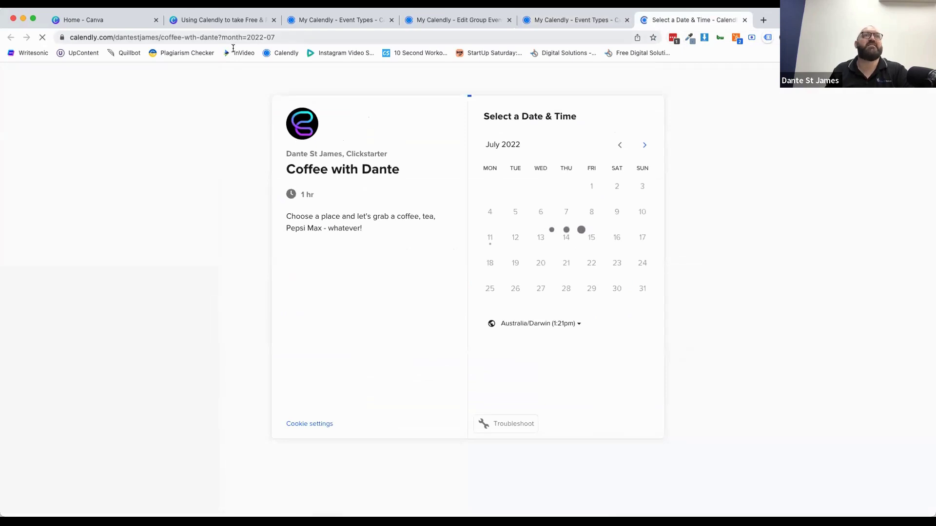
left_click_drag(241, 37, 57, 34)
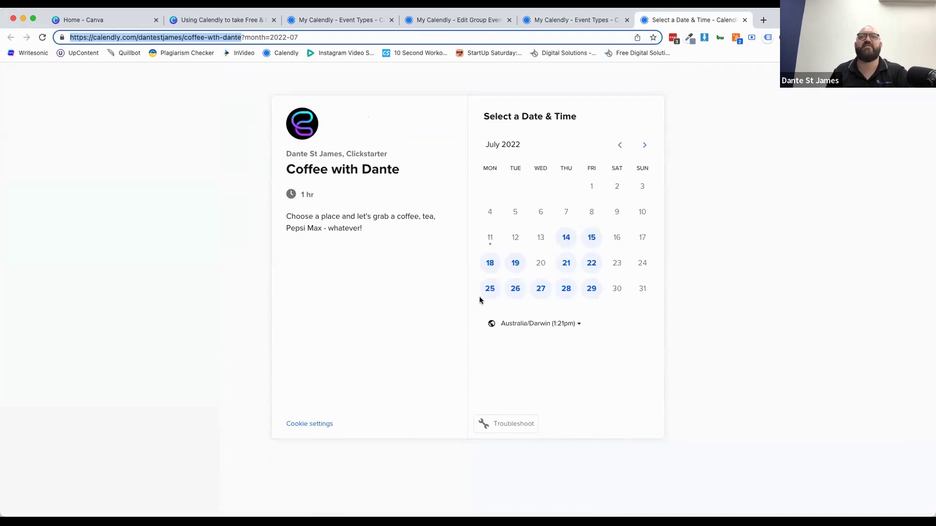
left_click(567, 236)
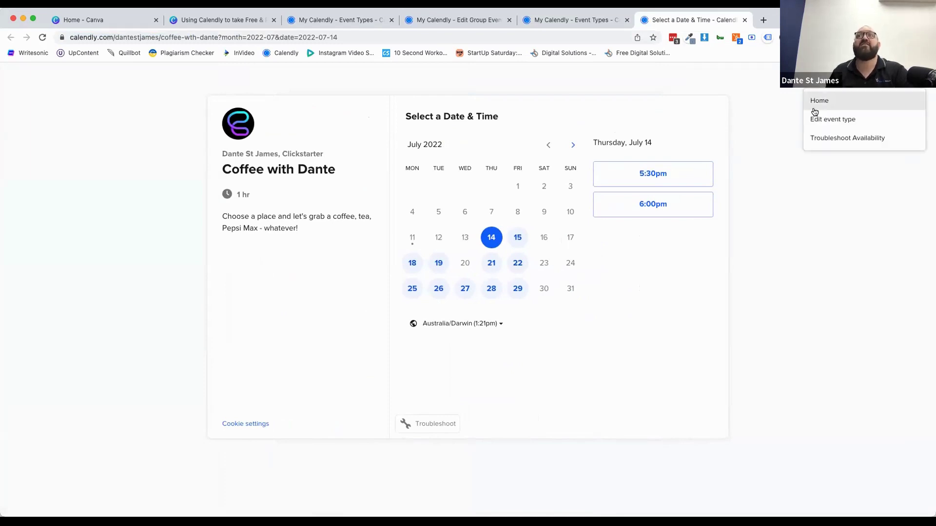
Open the coffee event type for editing, review its booking range and weekly hours, and save the booking settings
left_click(822, 119)
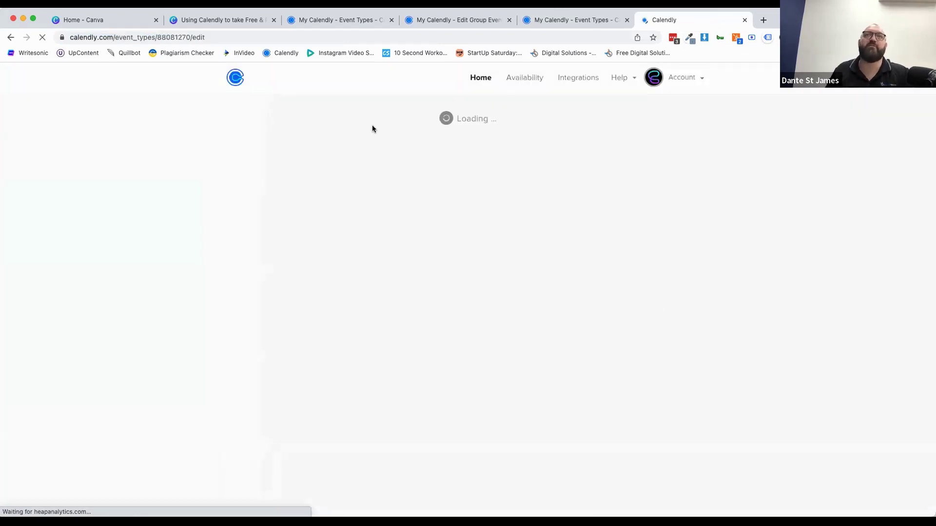
left_click(314, 229)
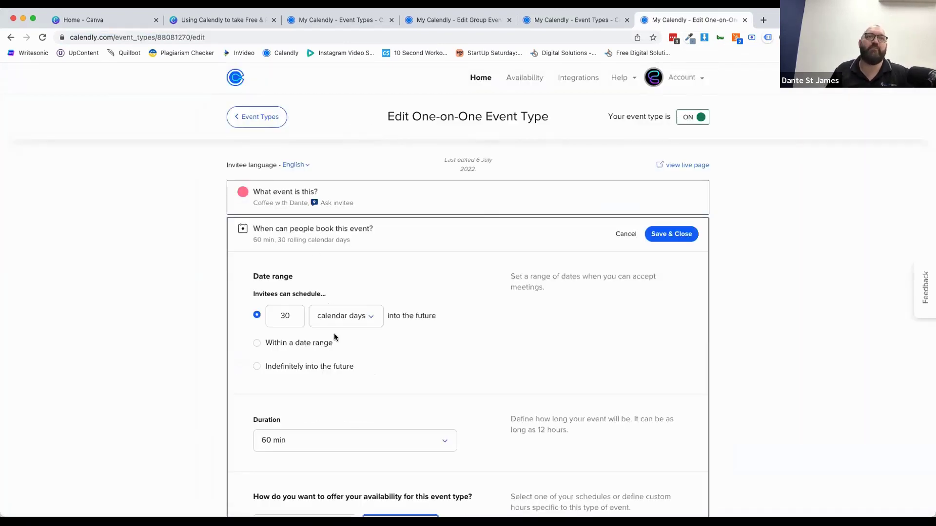
scroll(335, 336, "down", 6)
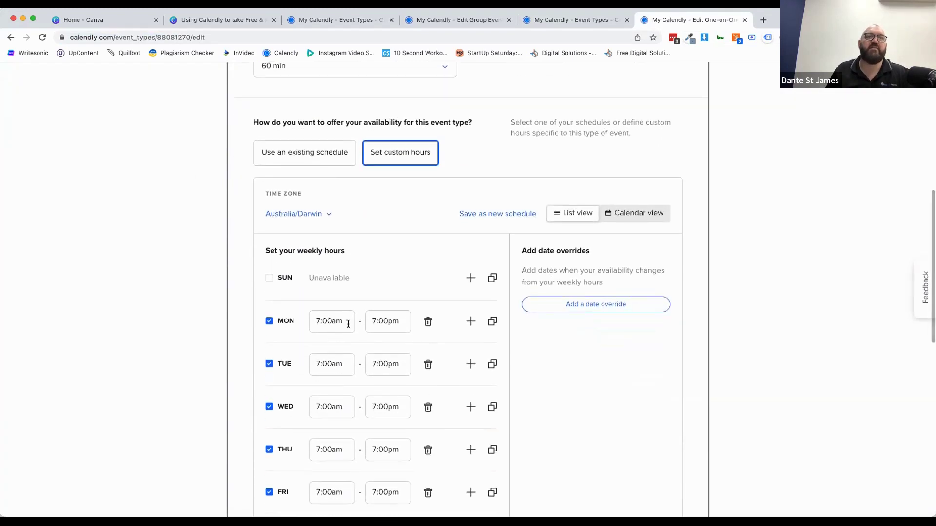
scroll(373, 323, "down", 3)
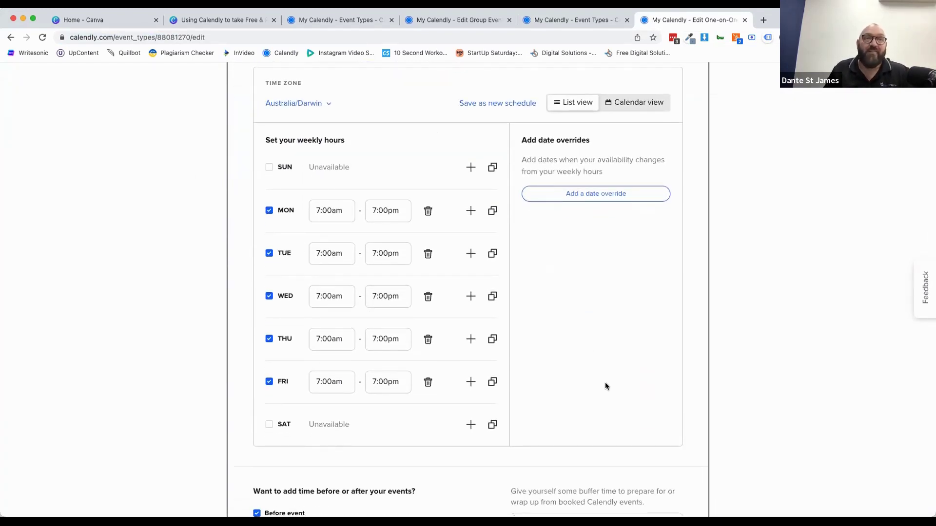
scroll(604, 386, "up", 10)
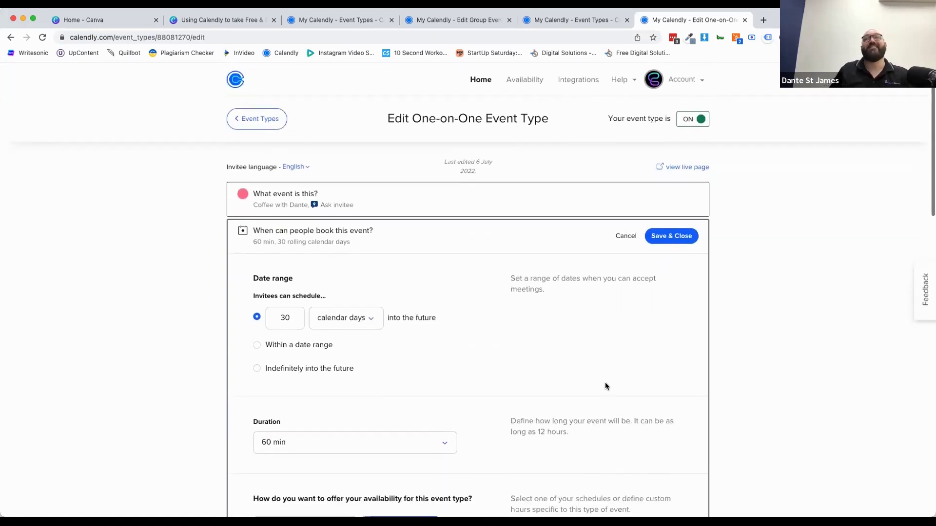
left_click(673, 234)
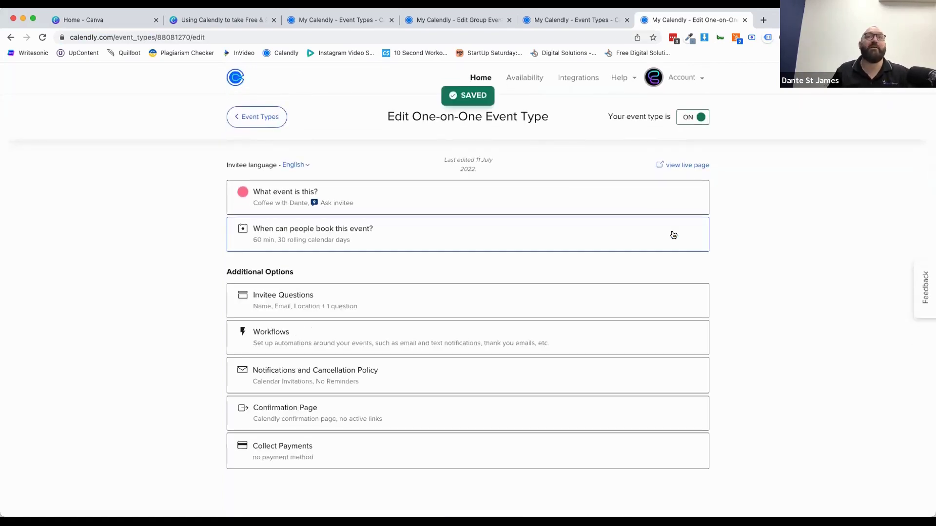
View the account's availability schedule and browse the full list of Calendly integrations
left_click(265, 126)
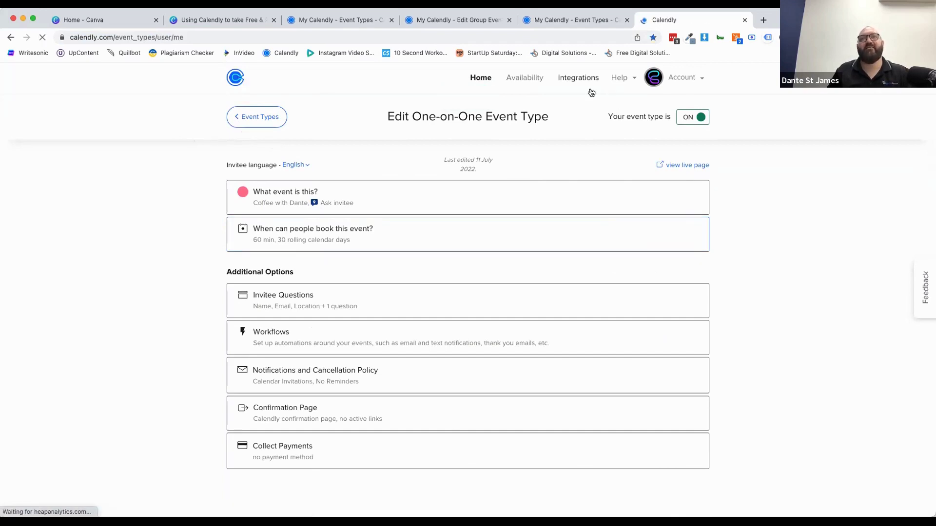
left_click(527, 82)
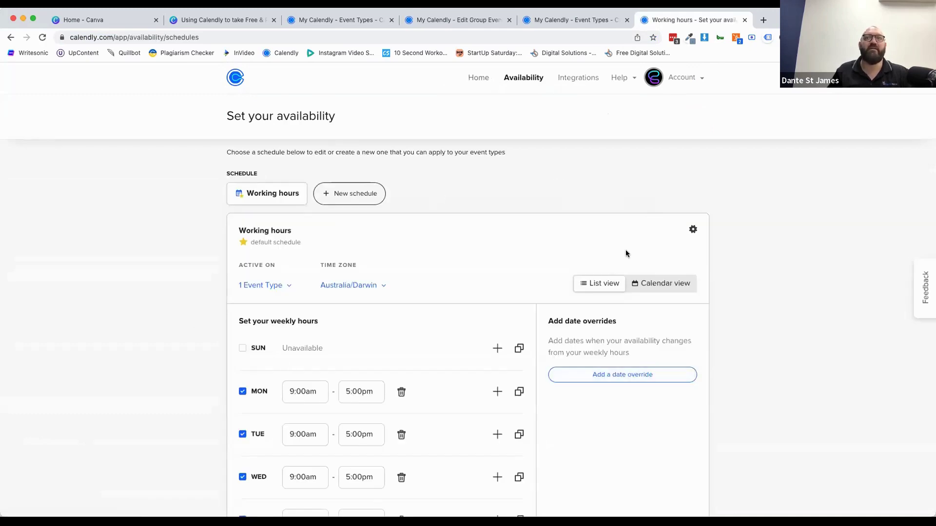
left_click(572, 82)
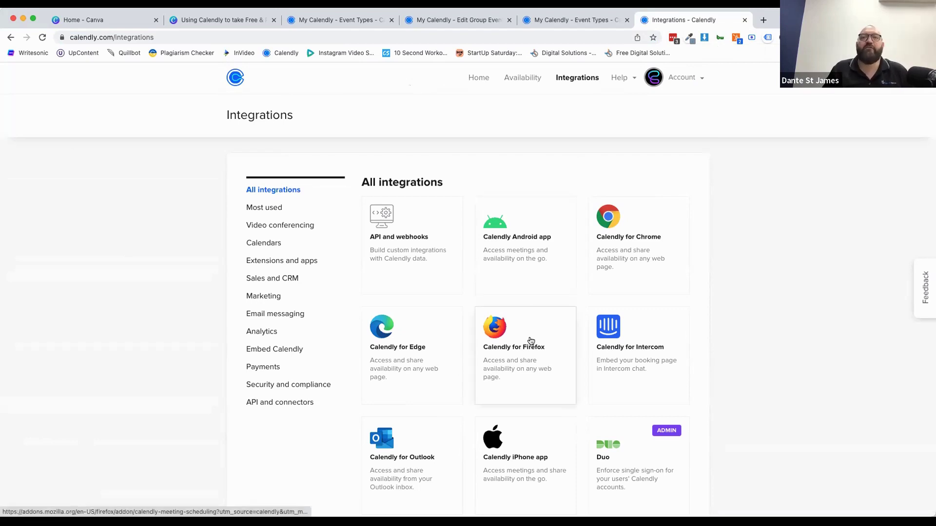
scroll(722, 388, "down", 5)
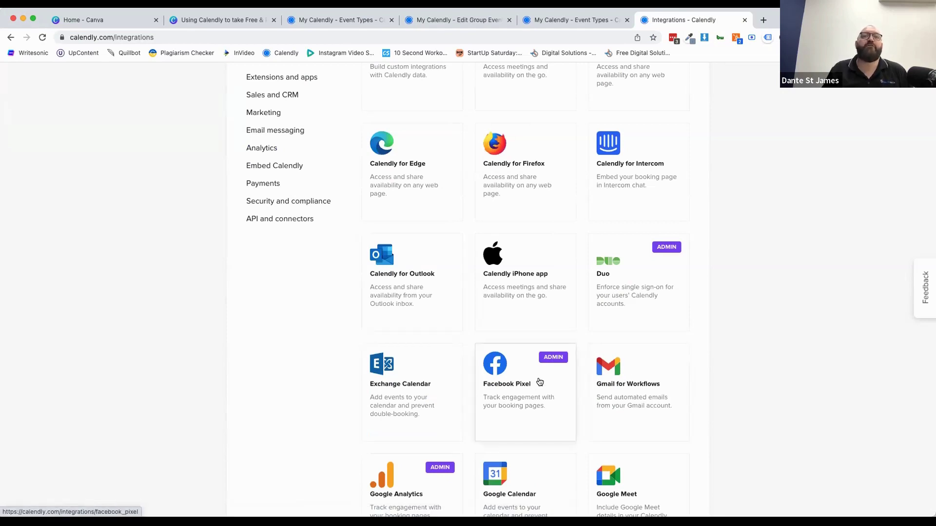
scroll(540, 382, "down", 3)
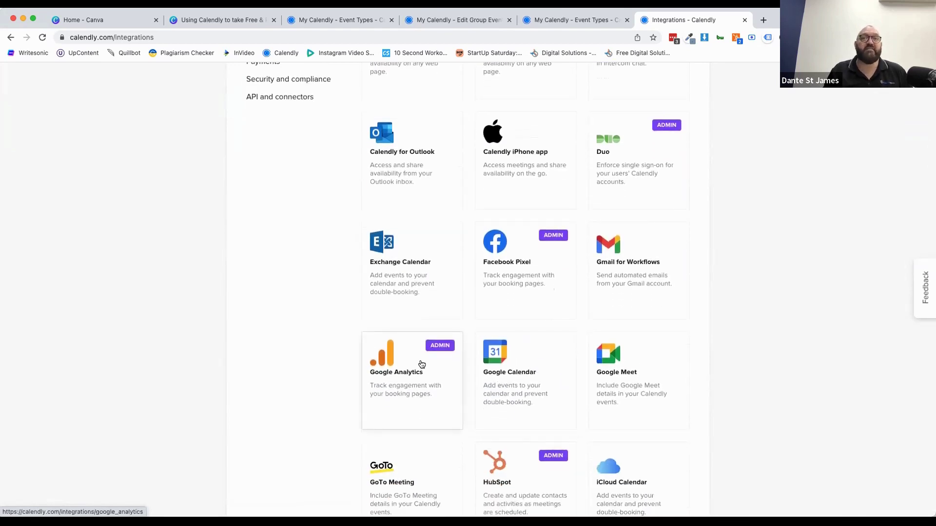
scroll(422, 365, "down", 2)
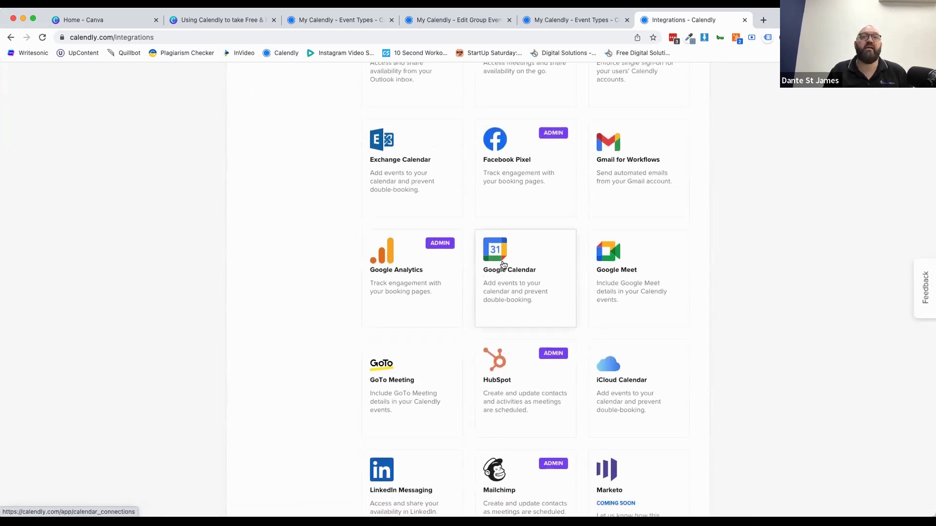
scroll(519, 373, "down", 2)
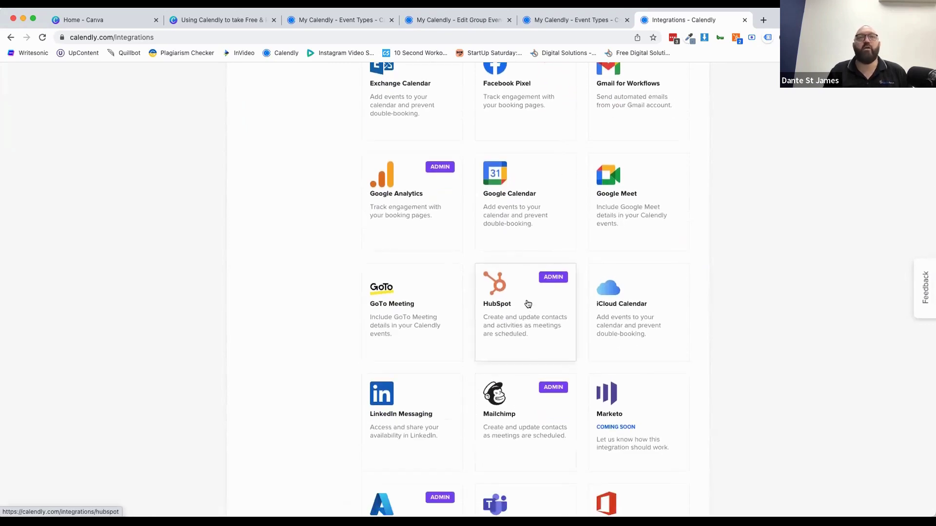
Review the remaining Calendly integrations through to Zapier and Zoom, and return to the event types list
scroll(296, 429, "down", 3)
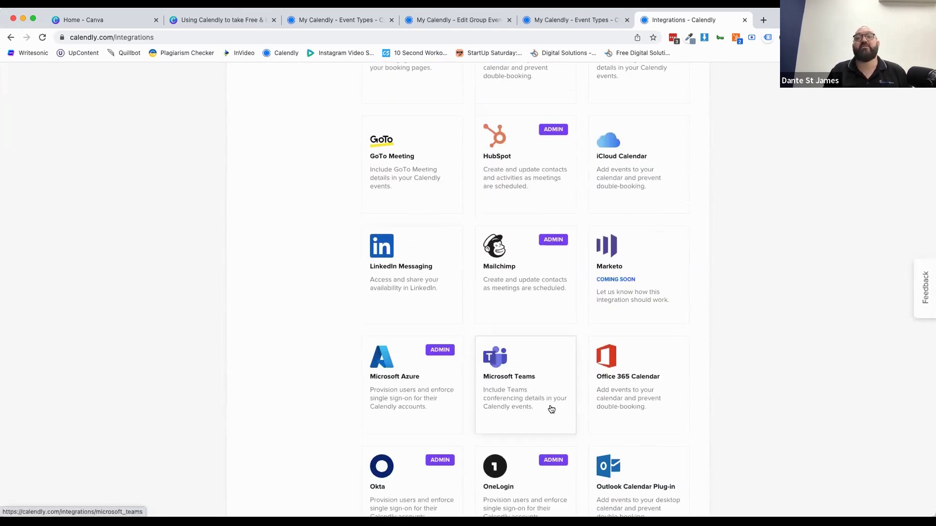
scroll(266, 389, "down", 7)
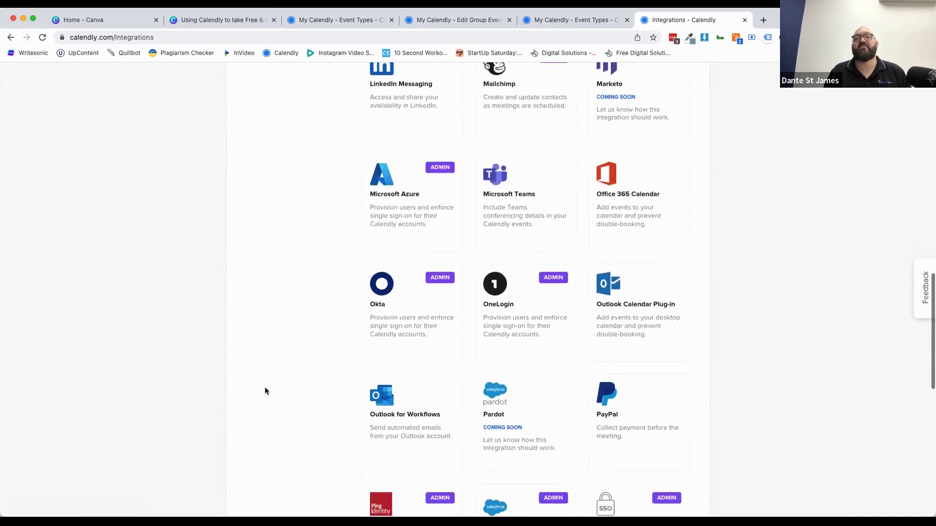
scroll(266, 390, "down", 5)
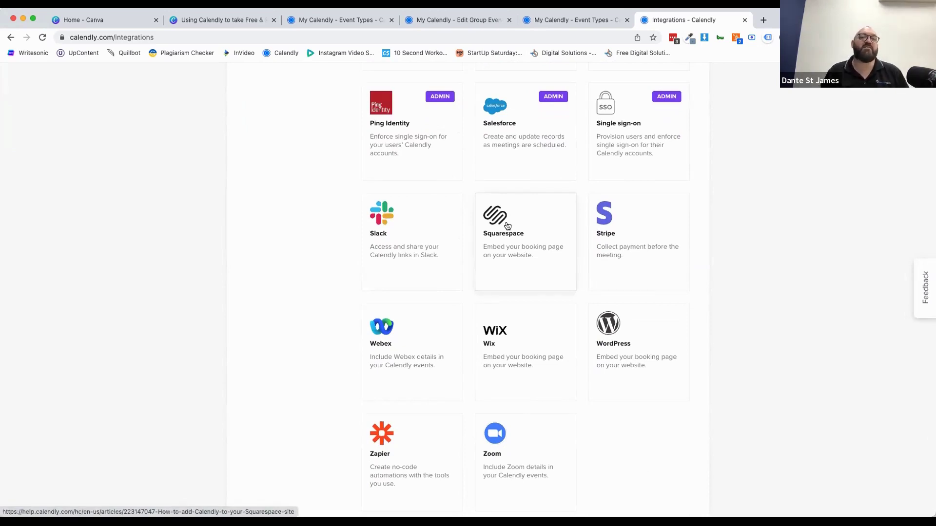
scroll(506, 226, "down", 2)
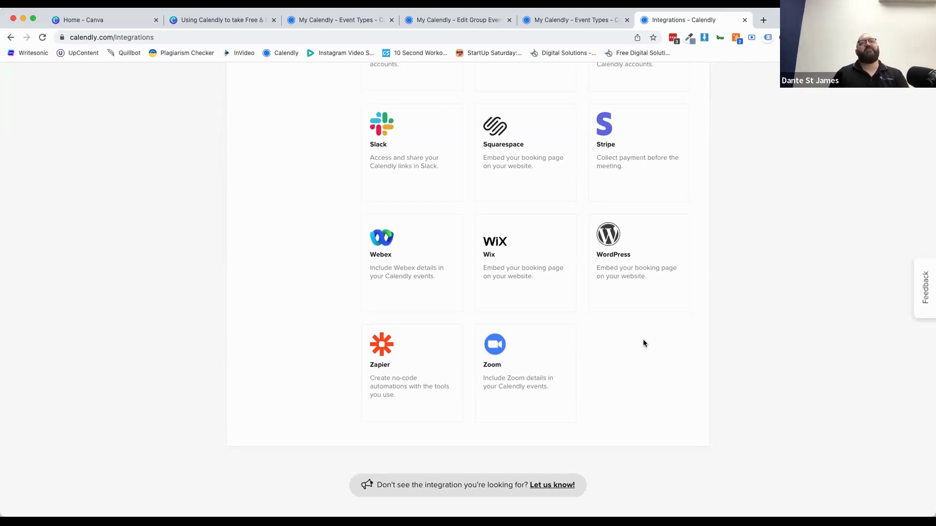
scroll(642, 344, "up", 15)
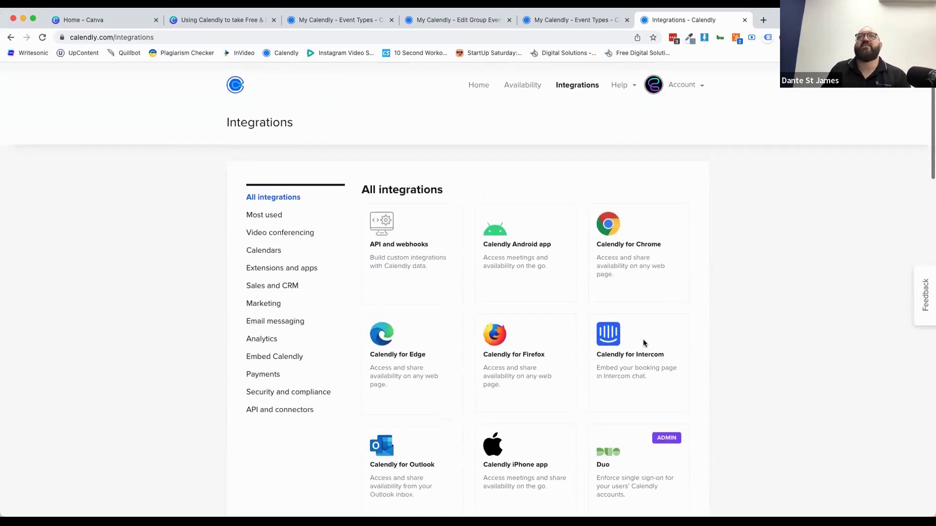
left_click(228, 85)
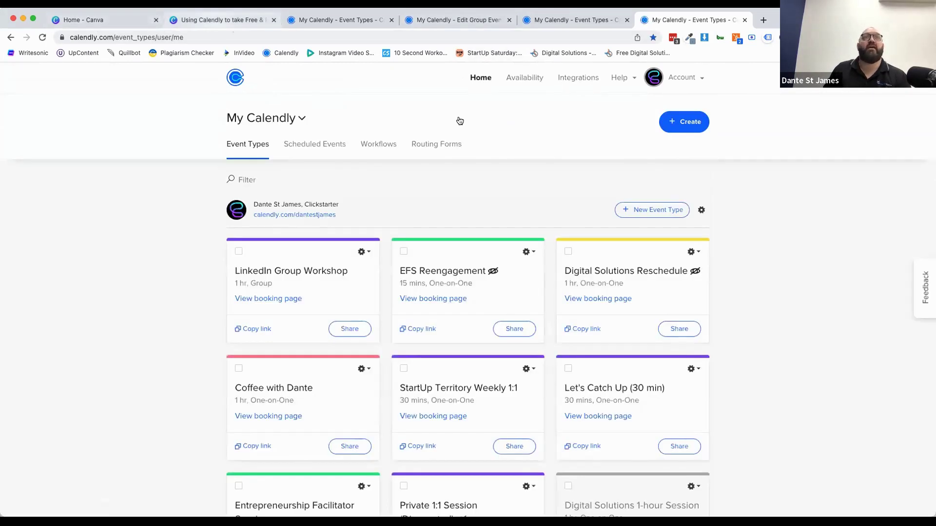
Switch to the Canva presentation on free and paid Calendly bookings and present its closing Thank you page full screen as Standard
left_click(215, 20)
scroll(764, 373, "down", 7)
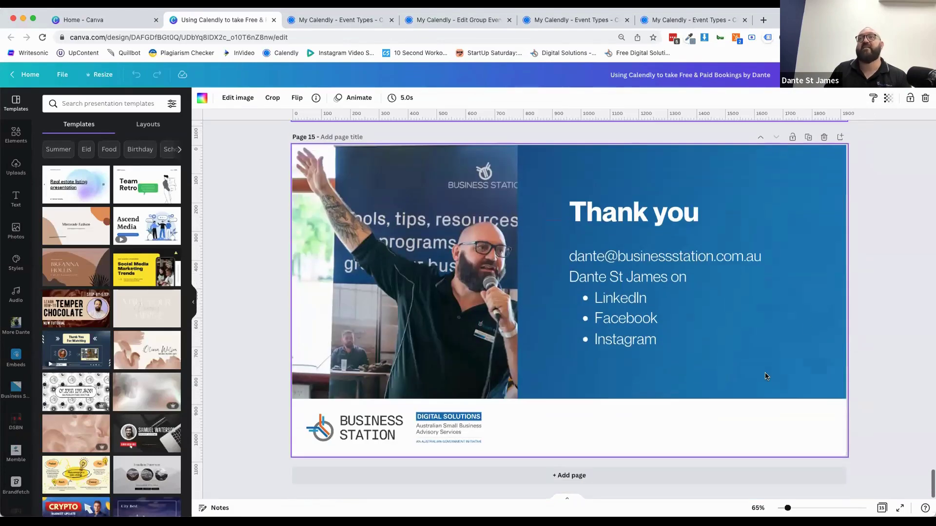
left_click(861, 74)
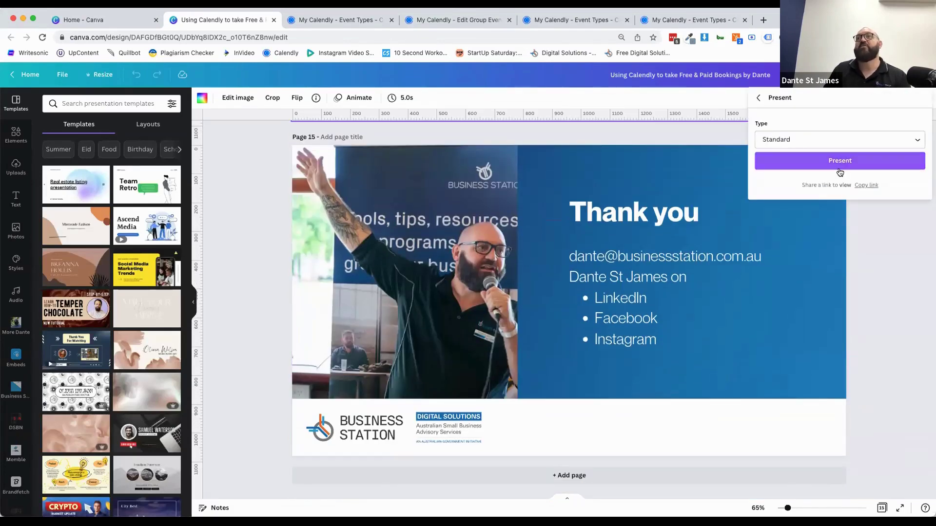
left_click(840, 161)
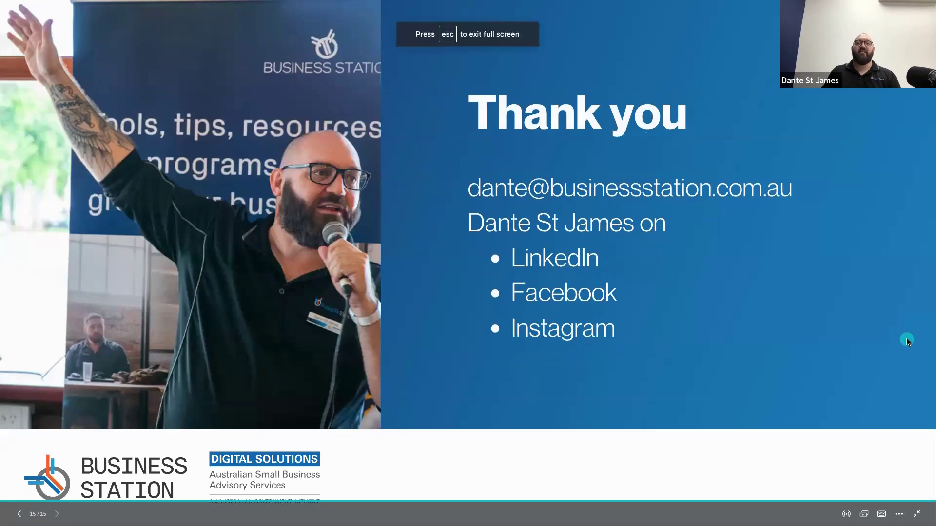